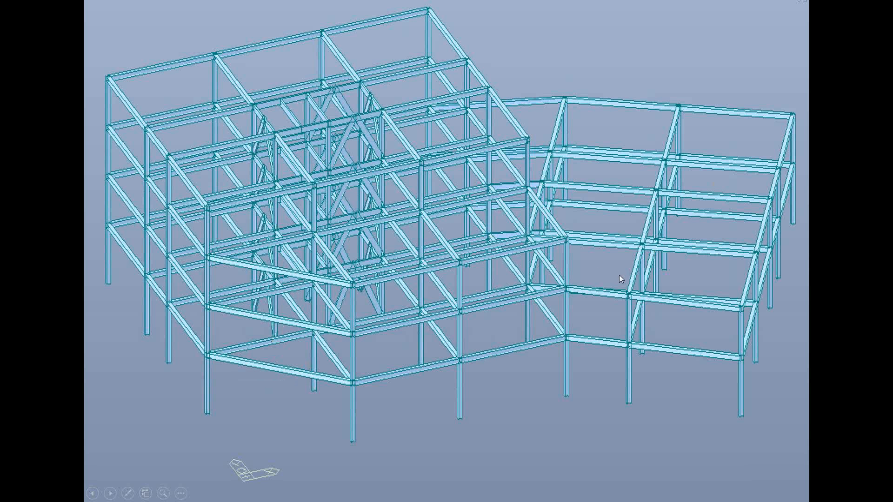
{"action": "left_click", "coordinate": [547, 288]}
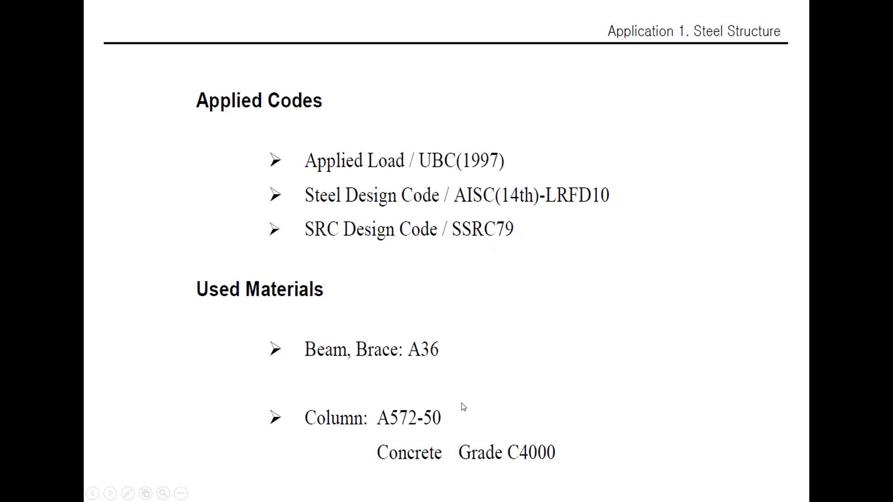
{"action": "left_click", "coordinate": [513, 371]}
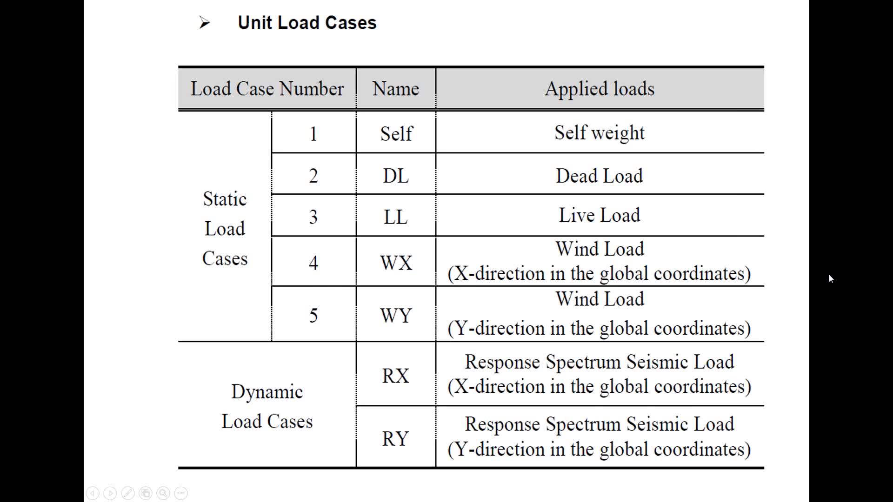
{"action": "key", "text": "Escape"}
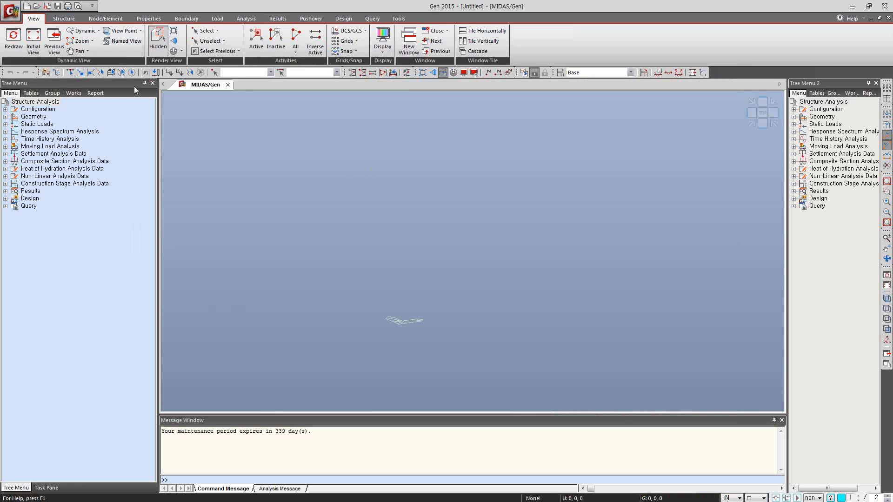
Step: Look through the available command sets, from viewing, structure and node/element modelling to analysis, pushover, design, query and tools
{"action": "left_click", "coordinate": [65, 20]}
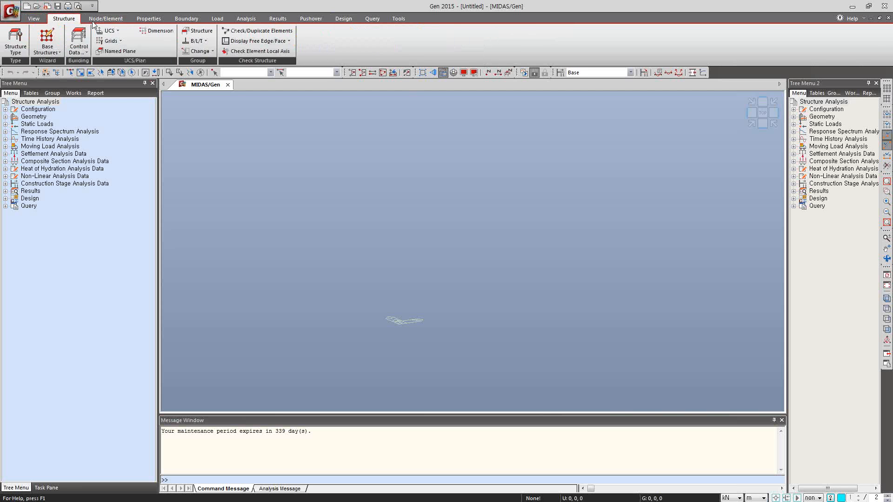
{"action": "left_click", "coordinate": [107, 19]}
{"action": "left_click", "coordinate": [33, 19]}
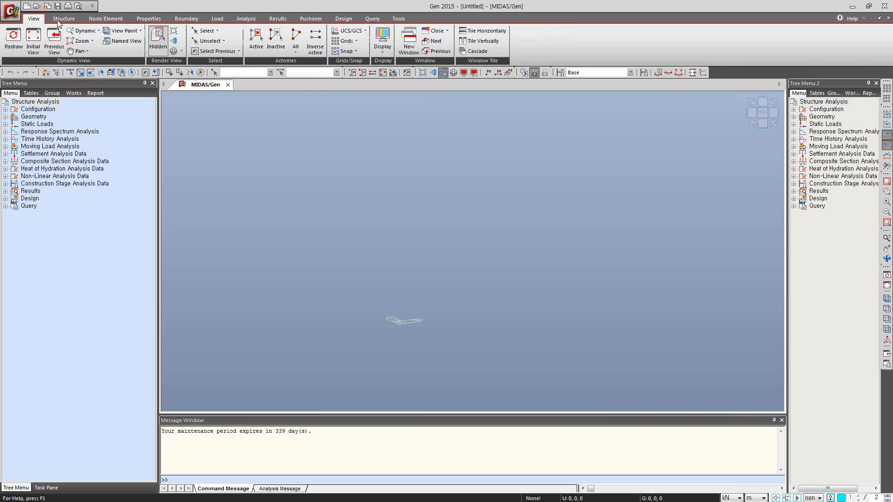
{"action": "left_click", "coordinate": [64, 19]}
{"action": "left_click", "coordinate": [106, 18]}
{"action": "left_click", "coordinate": [148, 18]}
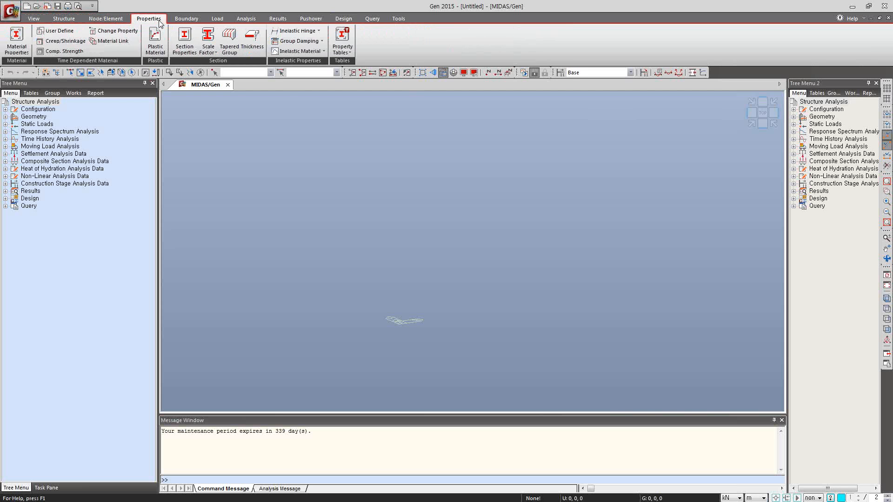
{"action": "left_click", "coordinate": [186, 19]}
{"action": "left_click", "coordinate": [218, 19]}
{"action": "left_click", "coordinate": [246, 18]}
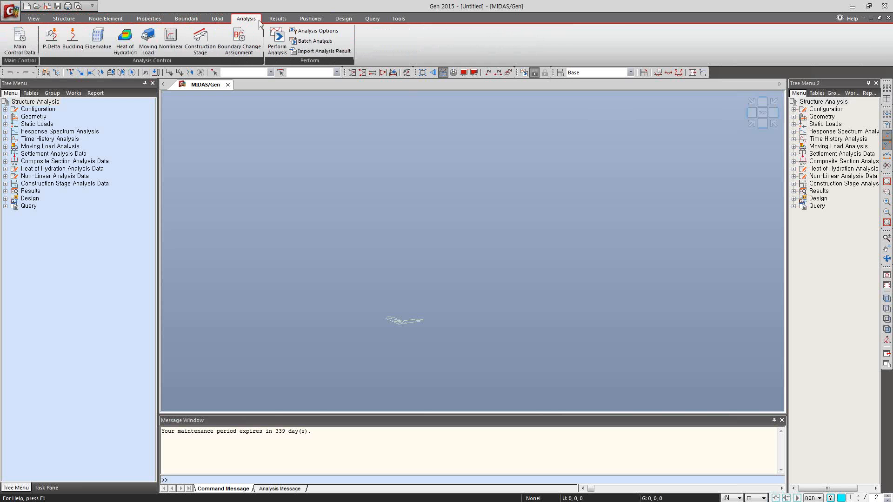
{"action": "left_click", "coordinate": [278, 18]}
{"action": "left_click", "coordinate": [310, 19]}
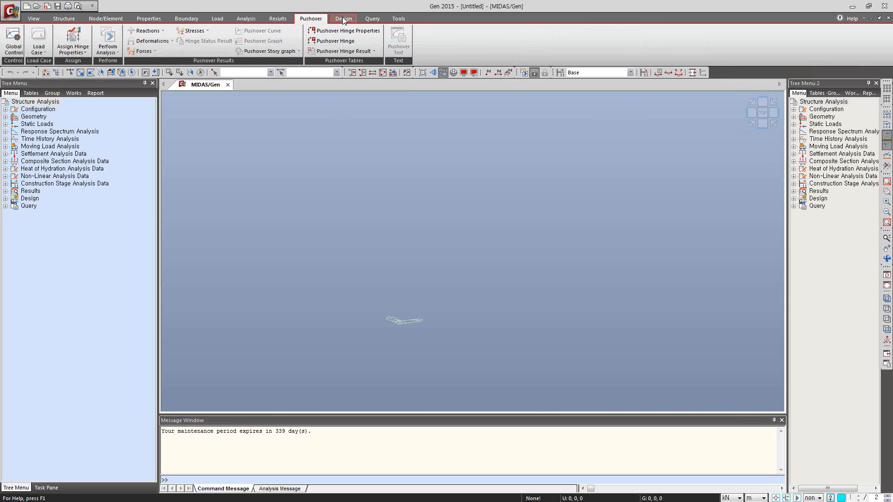
{"action": "left_click", "coordinate": [343, 18]}
{"action": "left_click", "coordinate": [371, 18]}
{"action": "left_click", "coordinate": [398, 18]}
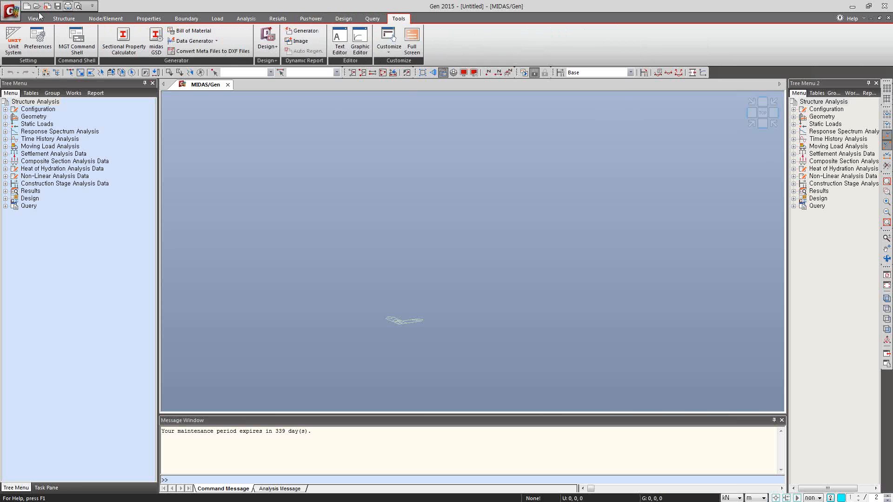
Step: Examine the building control data options and the load, results, pushover, view and node/element commands
{"action": "left_click", "coordinate": [63, 19]}
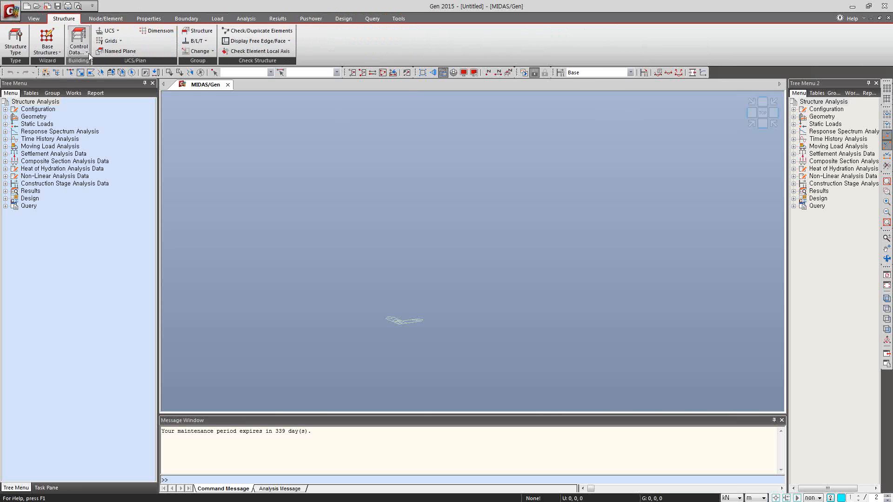
{"action": "left_click", "coordinate": [86, 51]}
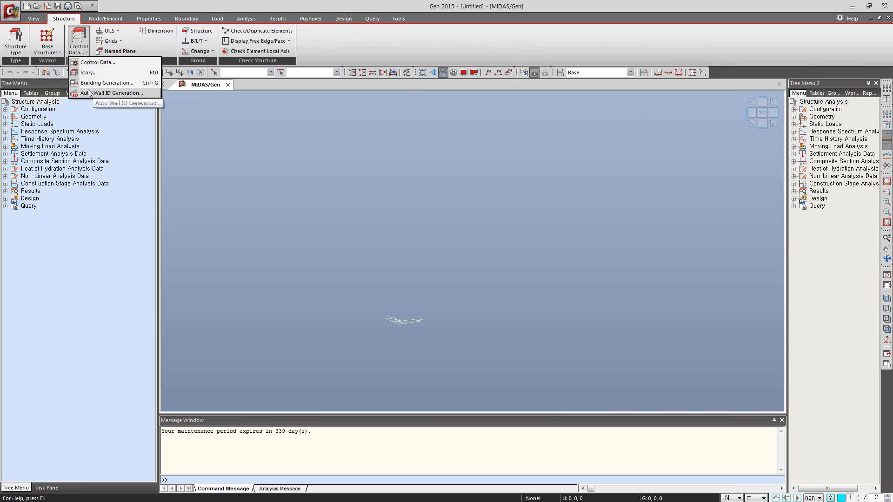
{"action": "left_click", "coordinate": [178, 132]}
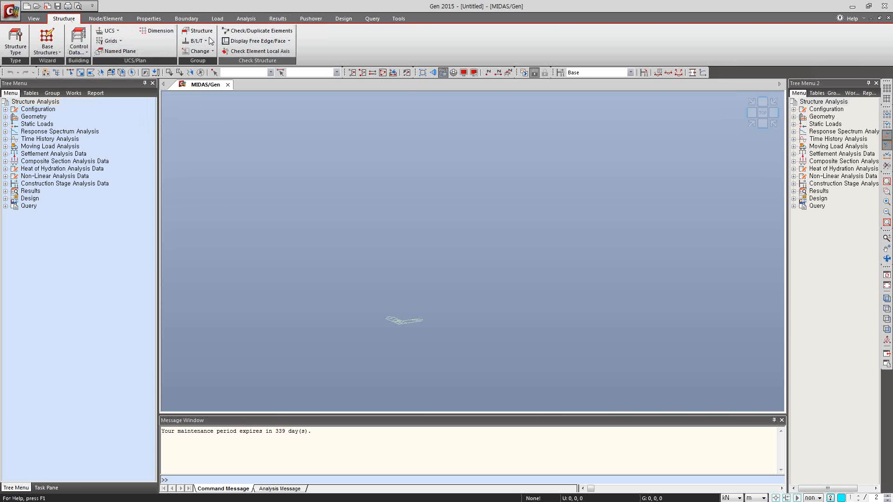
{"action": "left_click", "coordinate": [219, 19]}
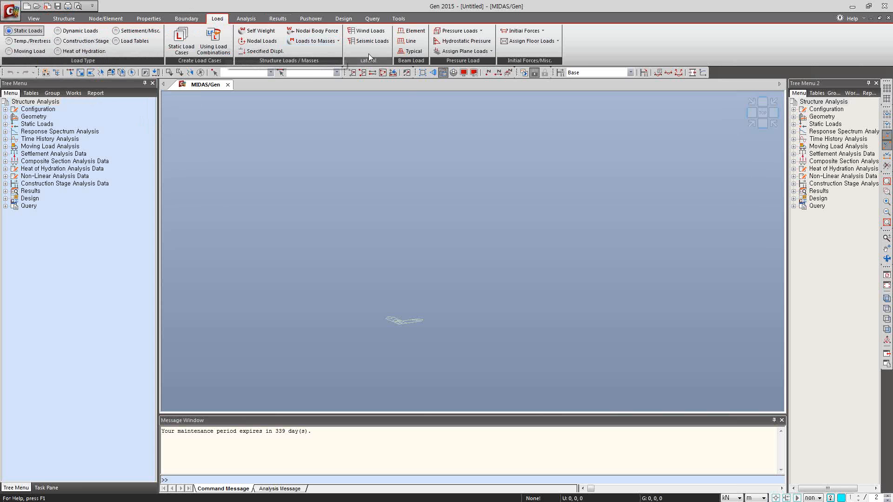
{"action": "left_click", "coordinate": [277, 19]}
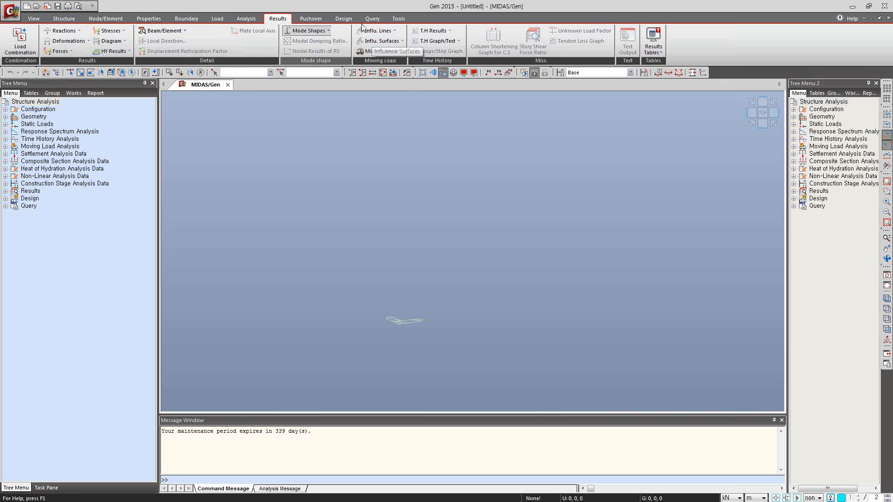
{"action": "left_click", "coordinate": [311, 18]}
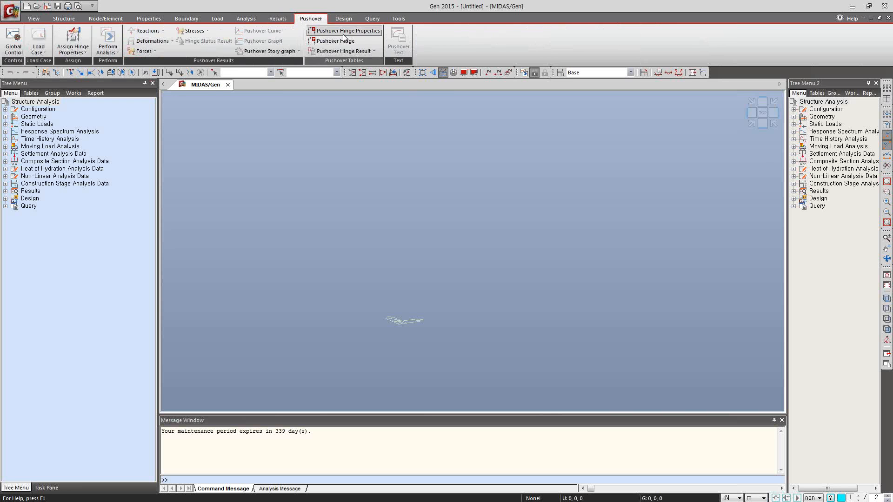
{"action": "left_click", "coordinate": [35, 19]}
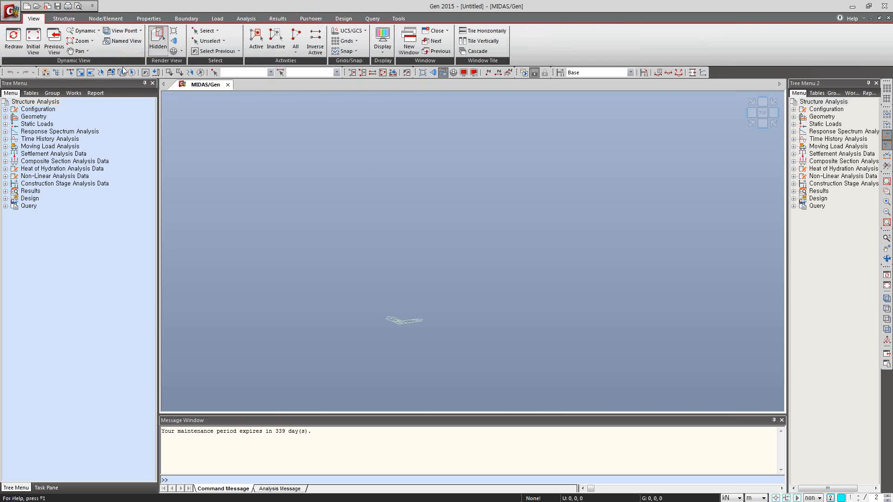
{"action": "left_click", "coordinate": [106, 19]}
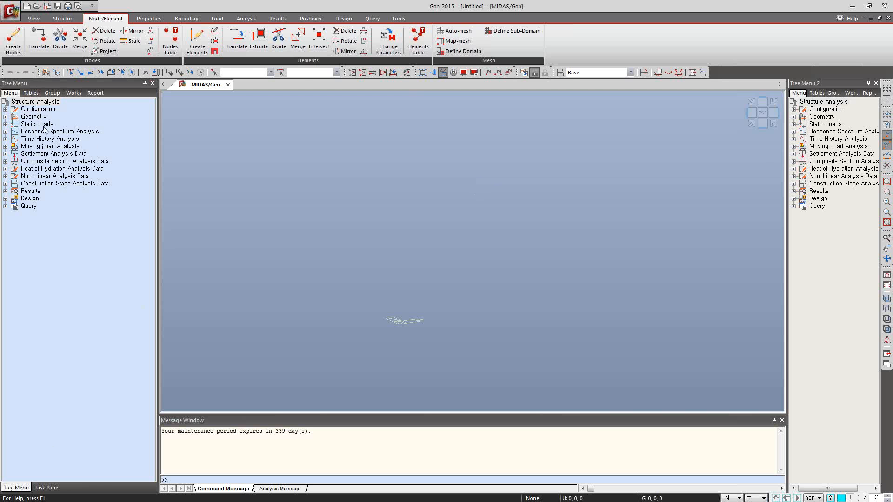
Step: Look through the project's tables, groups, works and dynamic report trees
{"action": "left_click", "coordinate": [31, 93]}
{"action": "left_click", "coordinate": [52, 93]}
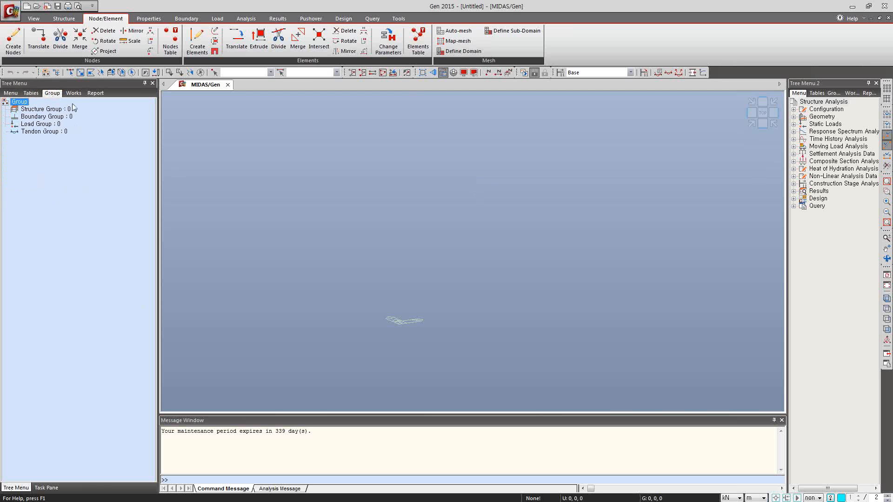
{"action": "left_click", "coordinate": [73, 93]}
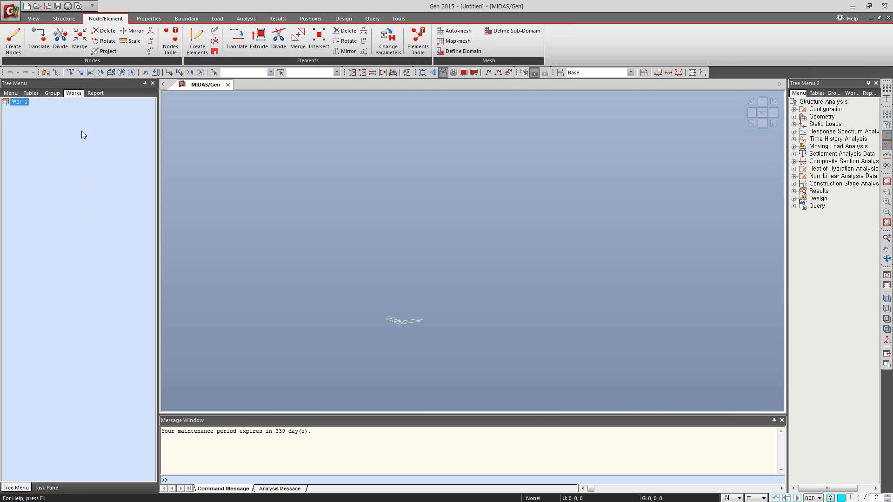
{"action": "left_click", "coordinate": [96, 94]}
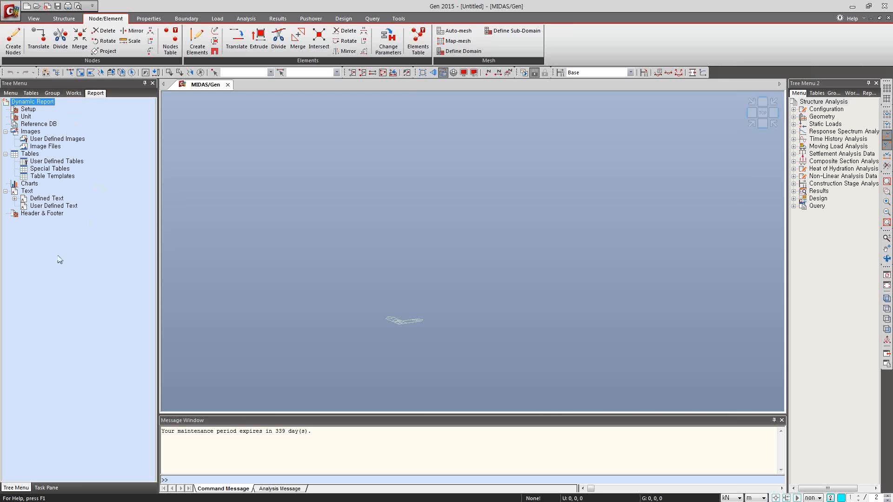
{"action": "left_click", "coordinate": [74, 93]}
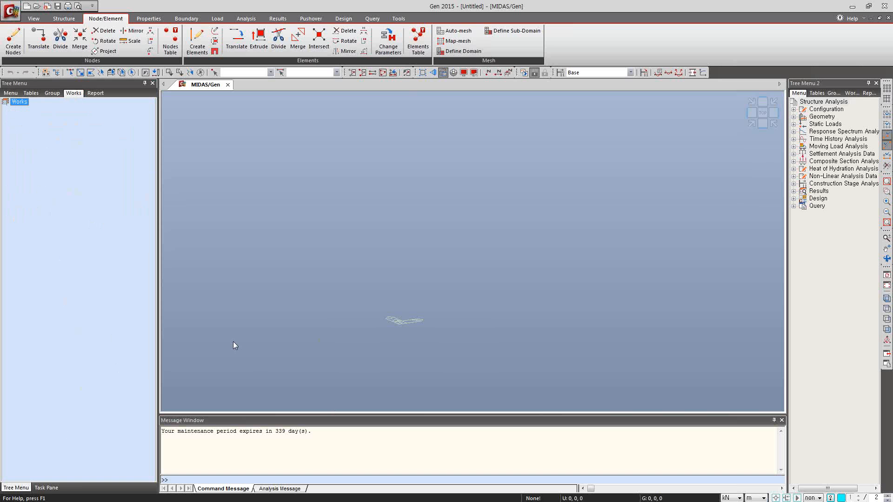
Step: Look over the node commands offered in the model view and the list of recent projects
{"action": "right_click", "coordinate": [408, 200]}
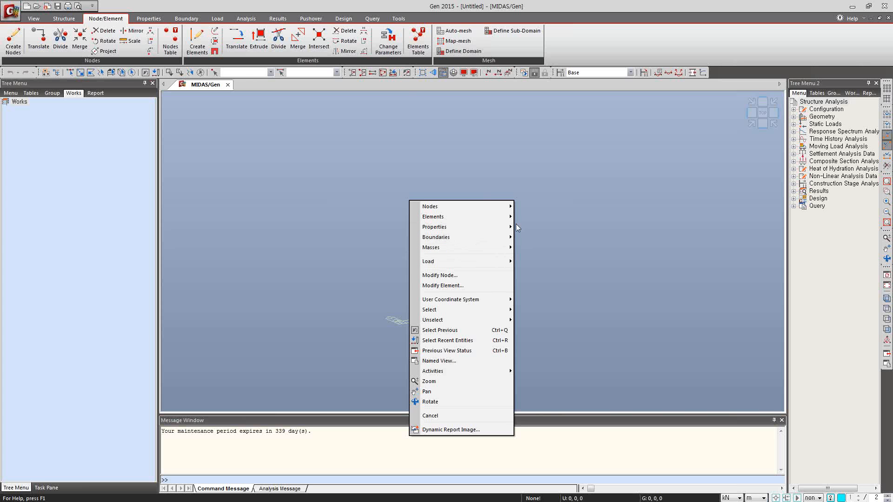
{"action": "mouse_move", "coordinate": [508, 212]}
{"action": "mouse_move", "coordinate": [508, 228]}
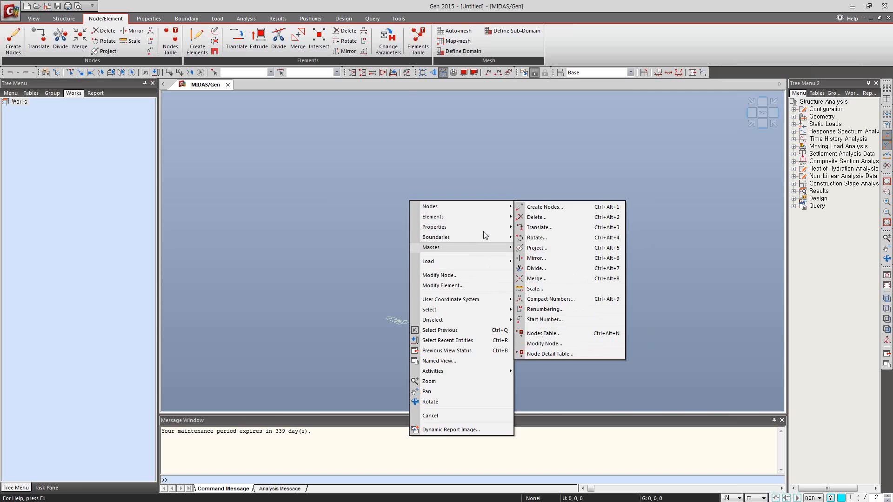
{"action": "left_click", "coordinate": [474, 152]}
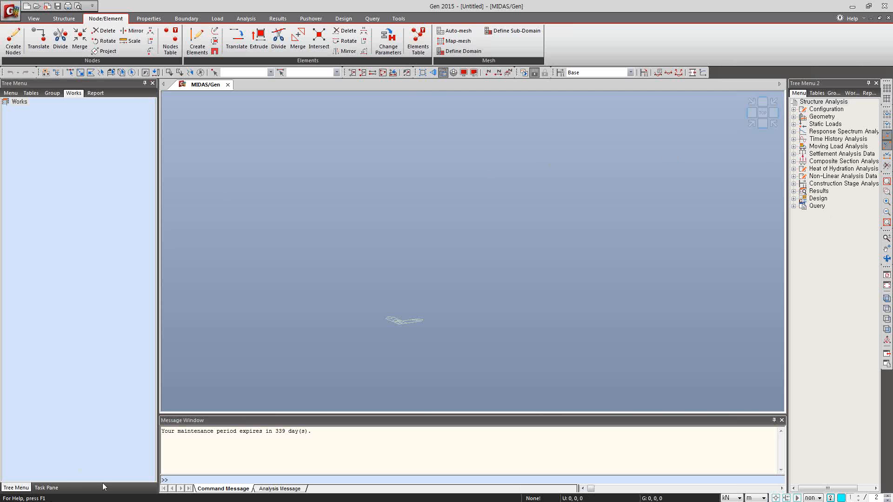
{"action": "left_click", "coordinate": [47, 488]}
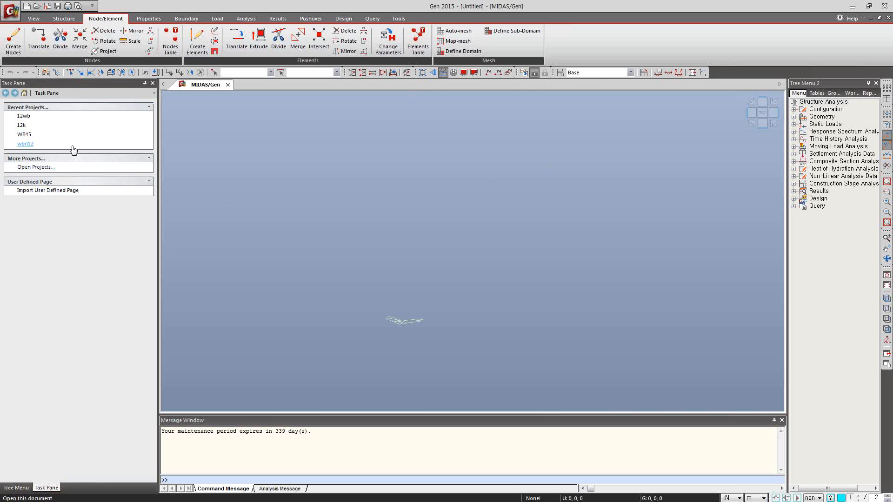
{"action": "left_click", "coordinate": [16, 488]}
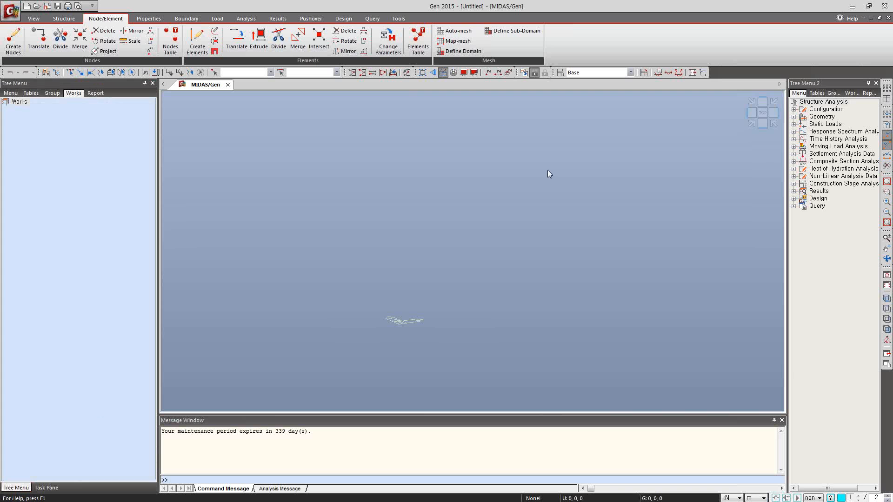
Step: View the program's version and copyright information
{"action": "left_click", "coordinate": [862, 19]}
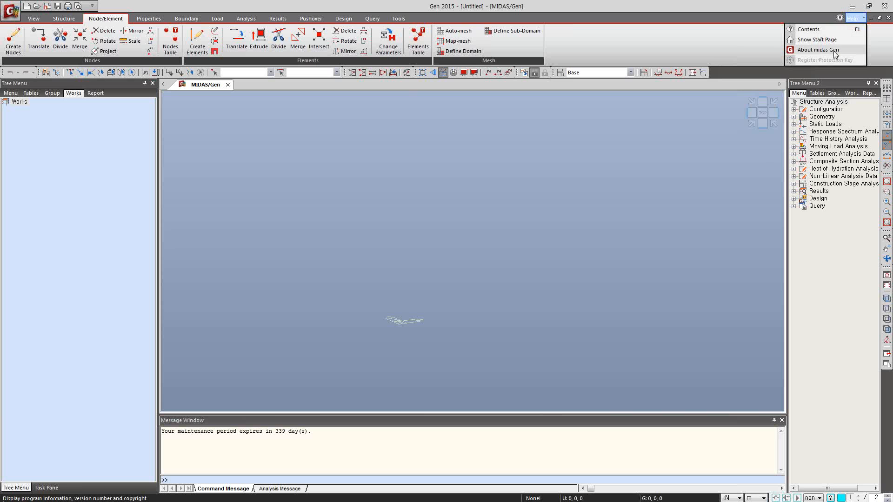
{"action": "left_click", "coordinate": [818, 50]}
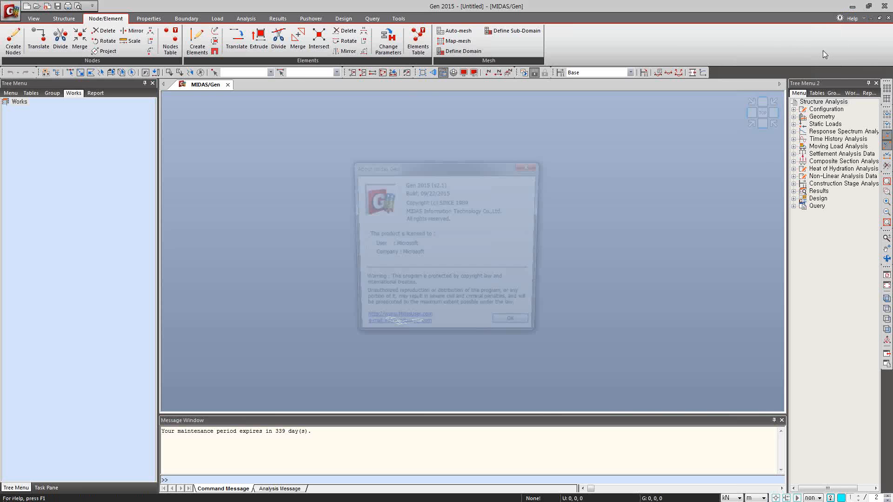
{"action": "left_click", "coordinate": [531, 166]}
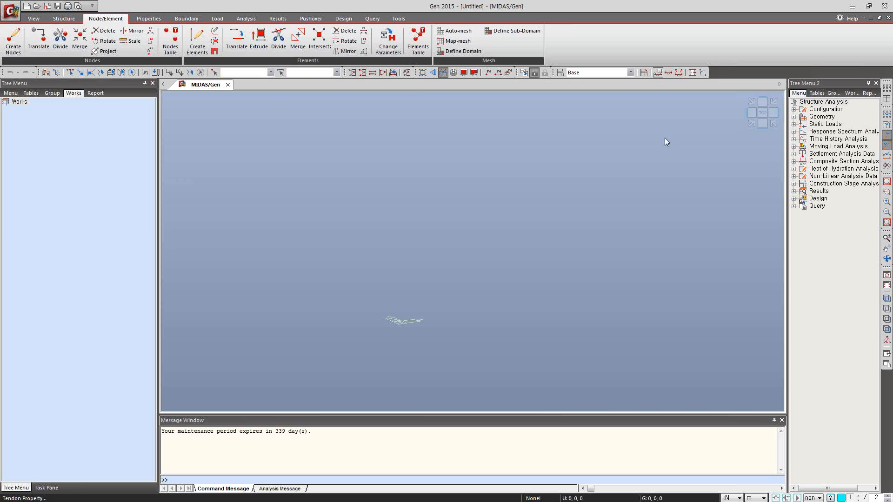
Step: Look over the project file commands and the available import file formats
{"action": "left_click", "coordinate": [13, 17]}
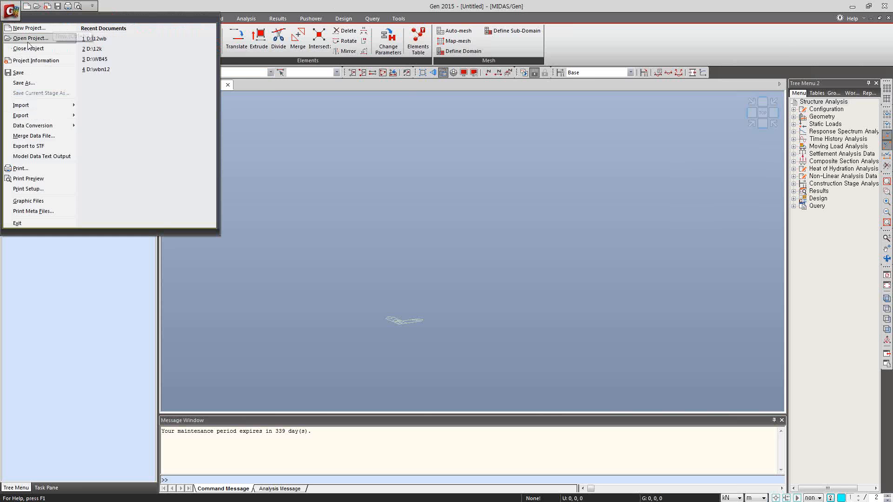
{"action": "mouse_move", "coordinate": [61, 110]}
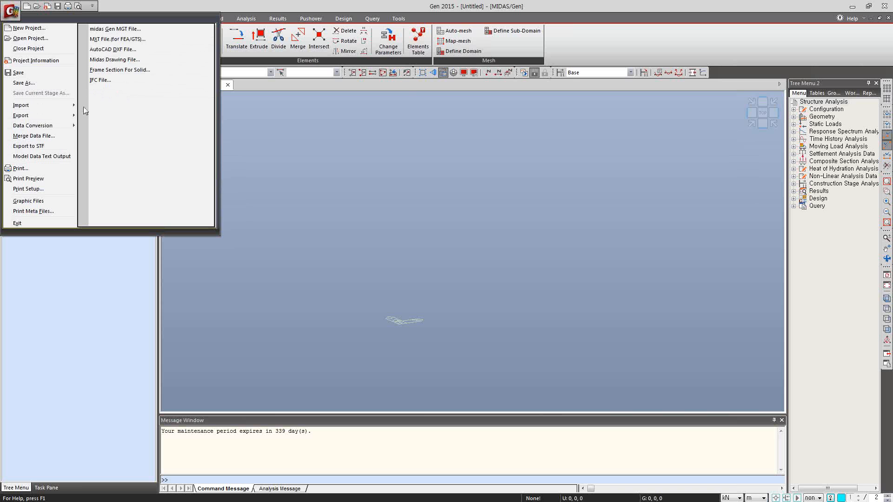
{"action": "left_click", "coordinate": [288, 162]}
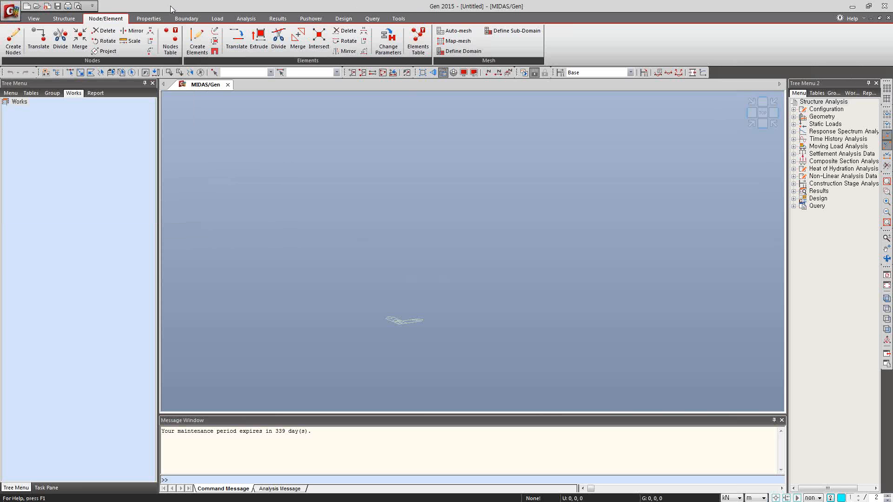
Step: Look over the design types, steel standards and database options offered for a new material without adding one
{"action": "left_click", "coordinate": [149, 19]}
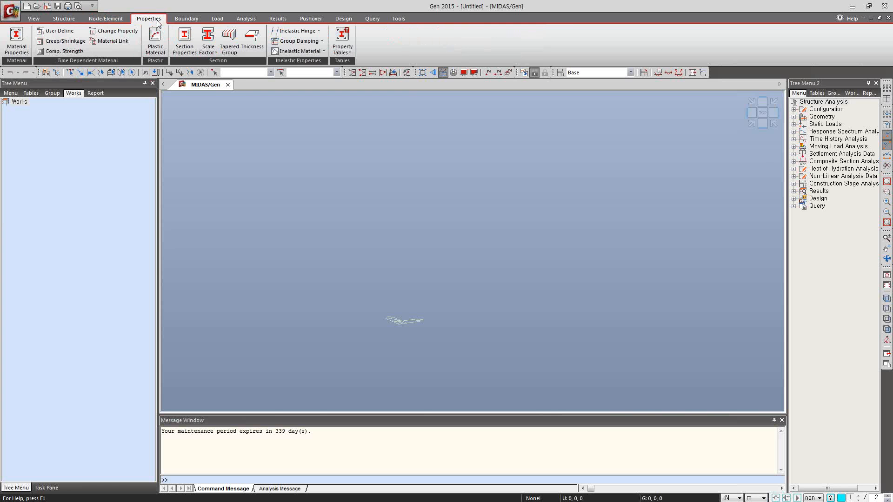
{"action": "left_click", "coordinate": [17, 42]}
{"action": "left_click_drag", "start_coordinate": [119, 10], "coordinate": [450, 32]}
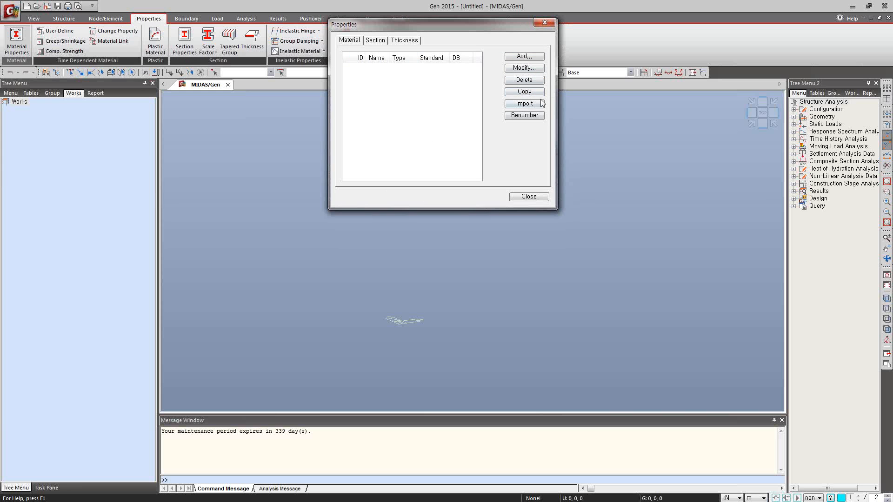
{"action": "left_click", "coordinate": [532, 57]}
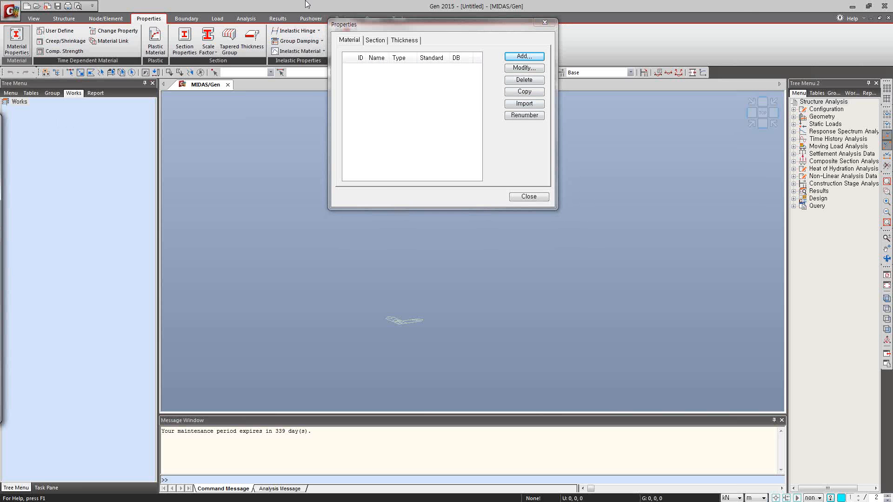
{"action": "left_click_drag", "start_coordinate": [0, 122], "coordinate": [536, 139]}
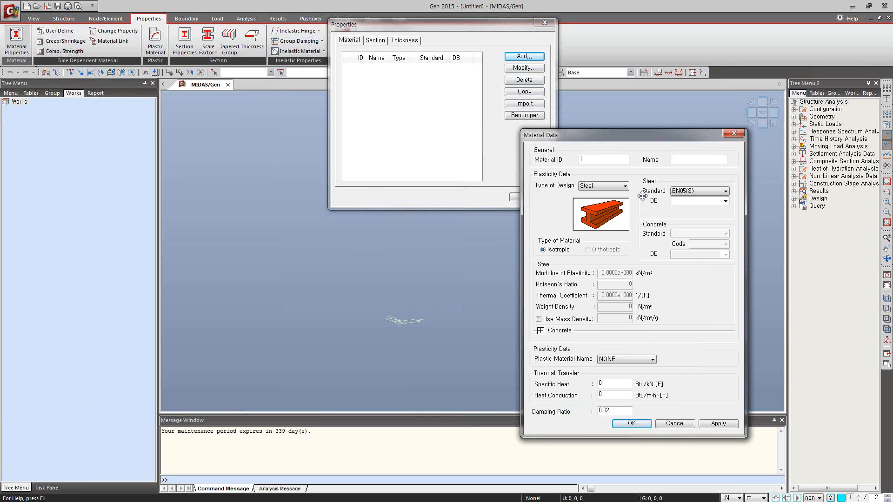
{"action": "left_click", "coordinate": [625, 186]}
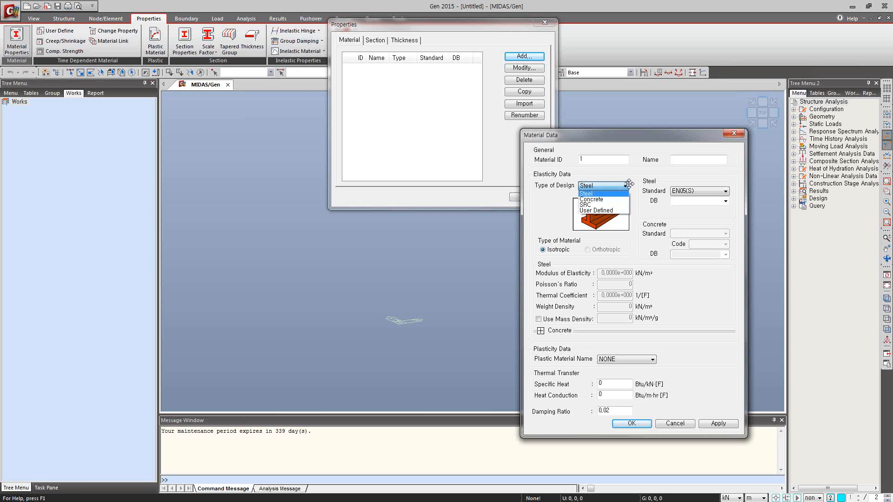
{"action": "left_click", "coordinate": [603, 192]}
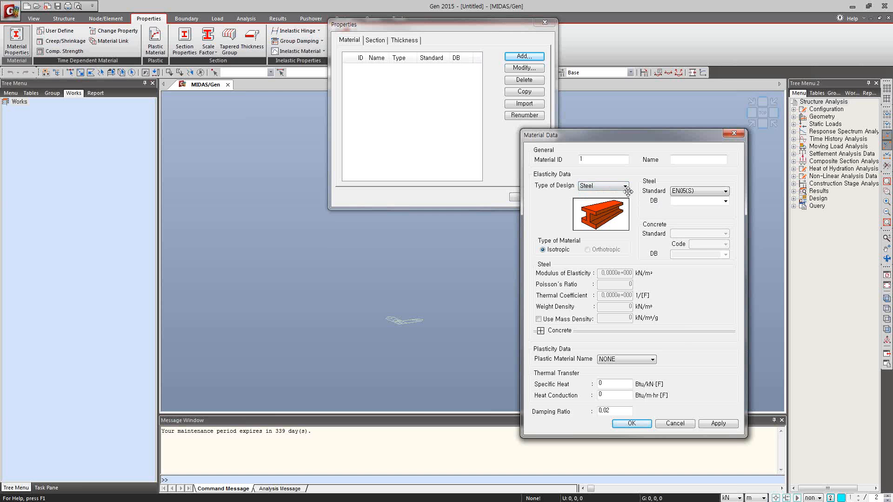
{"action": "left_click", "coordinate": [725, 191]}
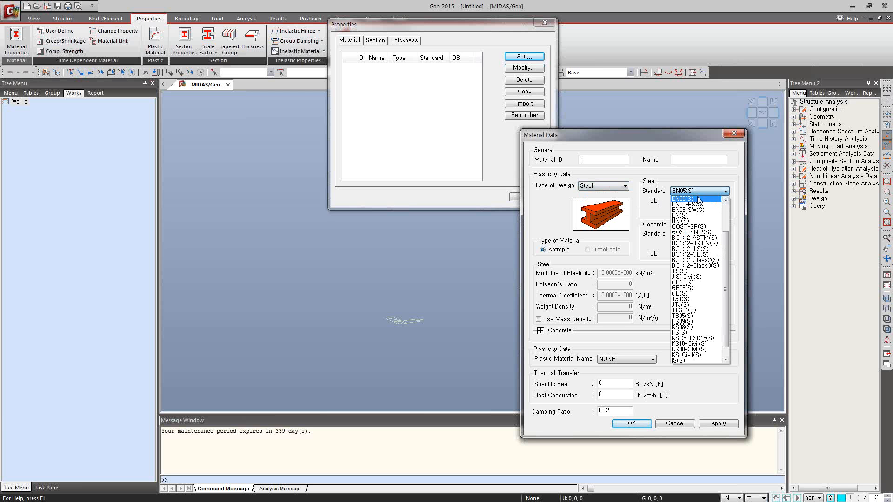
{"action": "left_click", "coordinate": [715, 158]}
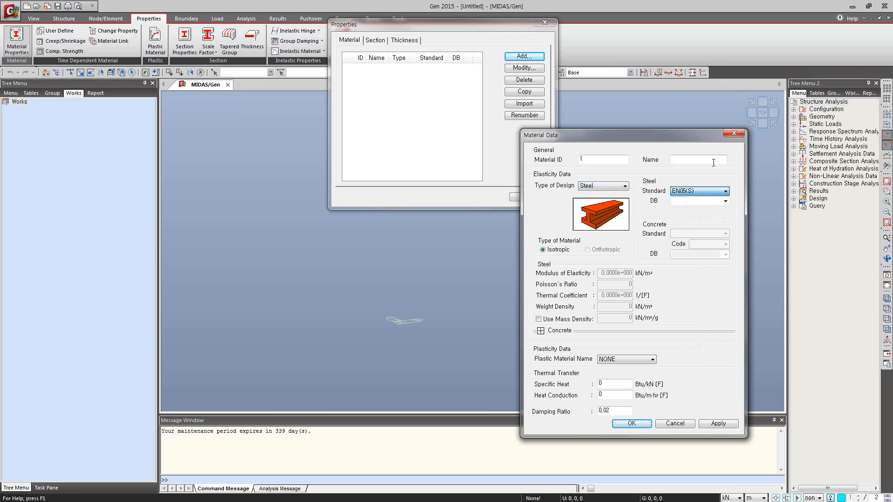
{"action": "left_click", "coordinate": [725, 201]}
{"action": "left_click", "coordinate": [739, 164]}
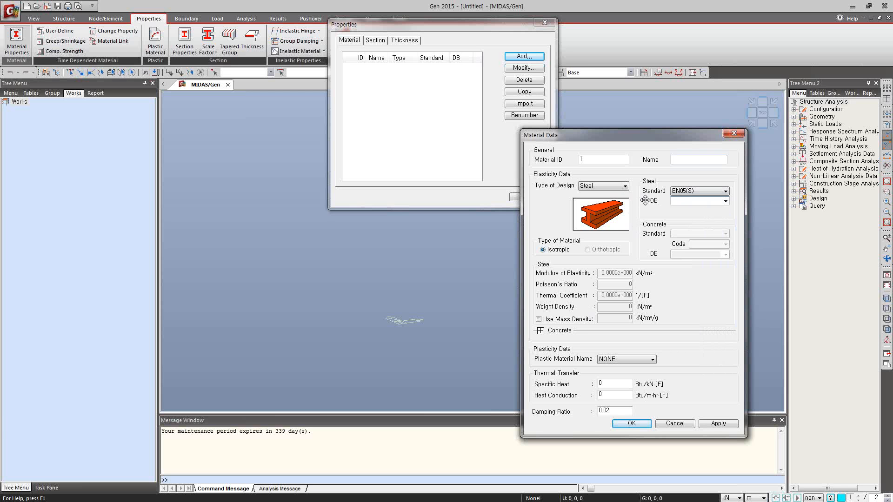
{"action": "left_click", "coordinate": [734, 133]}
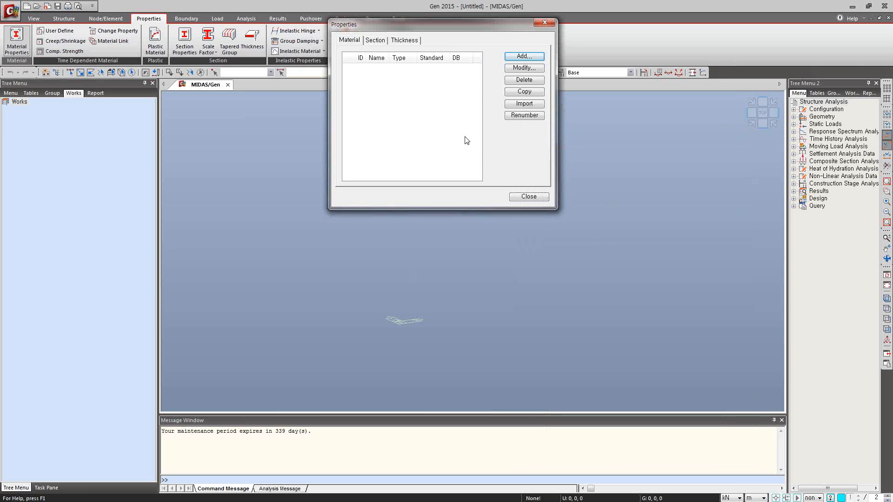
Step: Import the Girder, Steel Column and Brace materials from the Final Model project file, keeping their IDs
{"action": "left_click", "coordinate": [525, 104]}
{"action": "left_click_drag", "start_coordinate": [454, 8], "coordinate": [382, 8]}
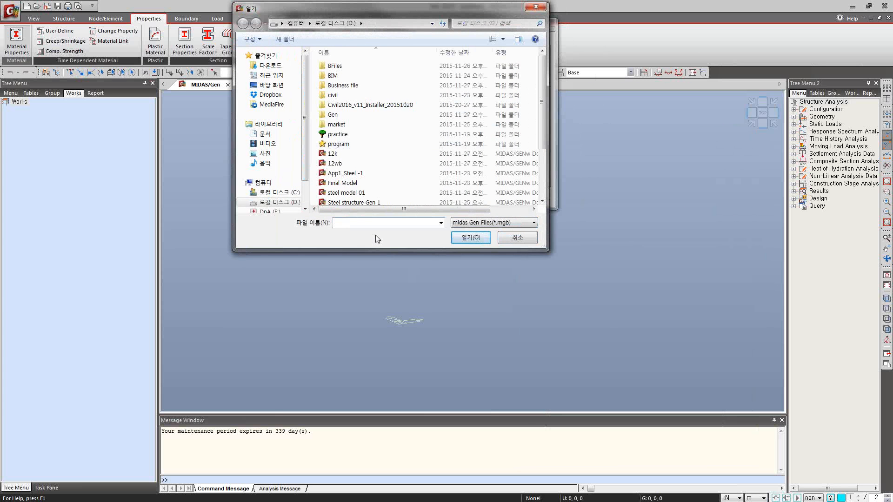
{"action": "left_click_drag", "start_coordinate": [543, 129], "coordinate": [543, 138]}
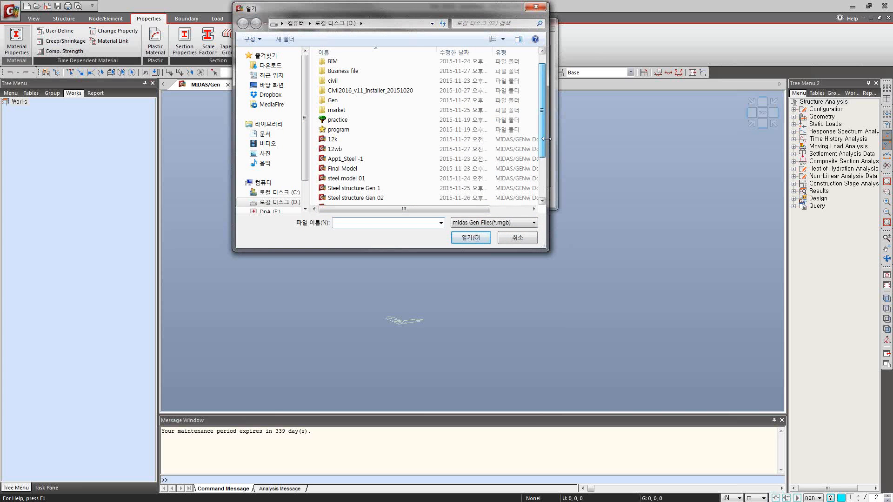
{"action": "double_click", "coordinate": [360, 169]}
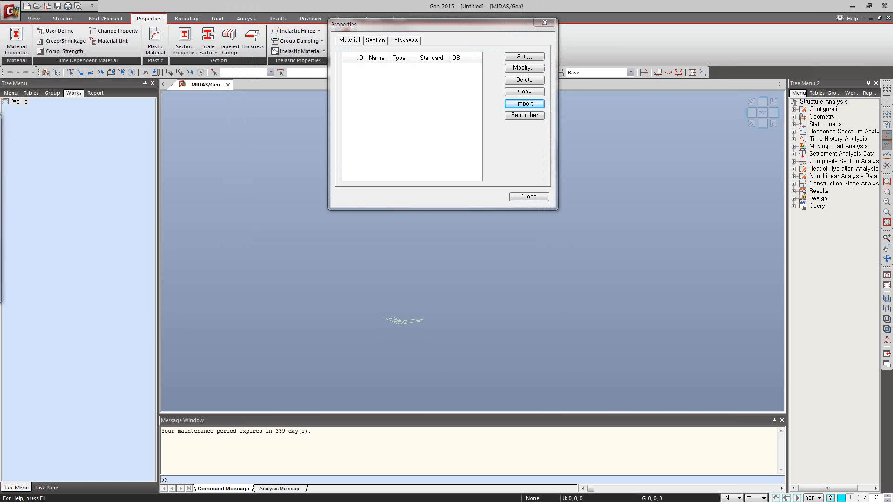
{"action": "left_click_drag", "start_coordinate": [434, 146], "coordinate": [195, 148]}
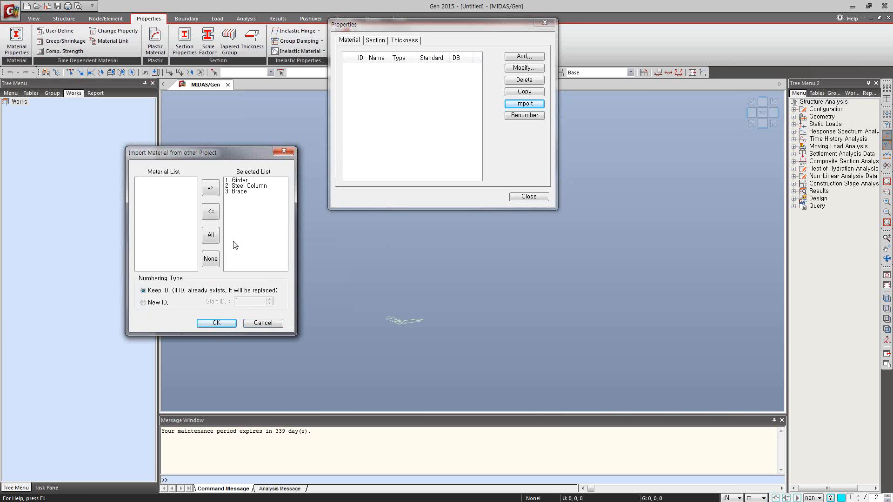
{"action": "left_click", "coordinate": [216, 323]}
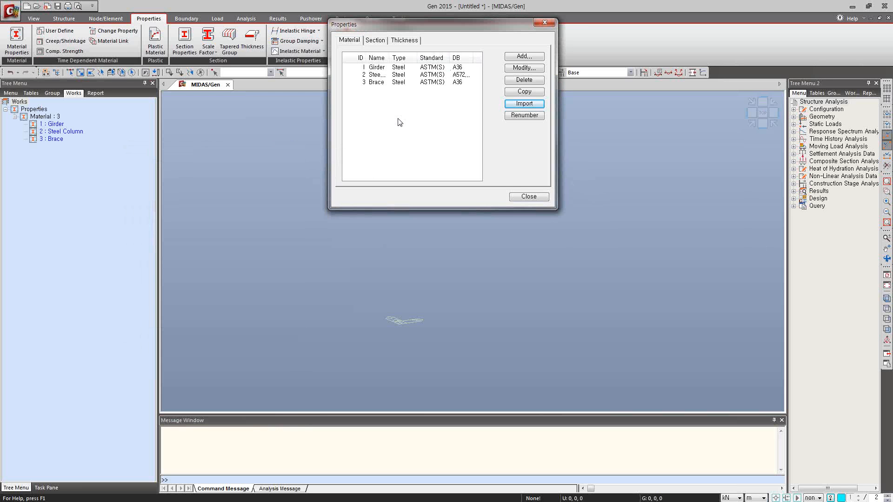
Step: Start a section import with the Final Model project file as the source
{"action": "left_click", "coordinate": [375, 41]}
{"action": "left_click", "coordinate": [524, 103]}
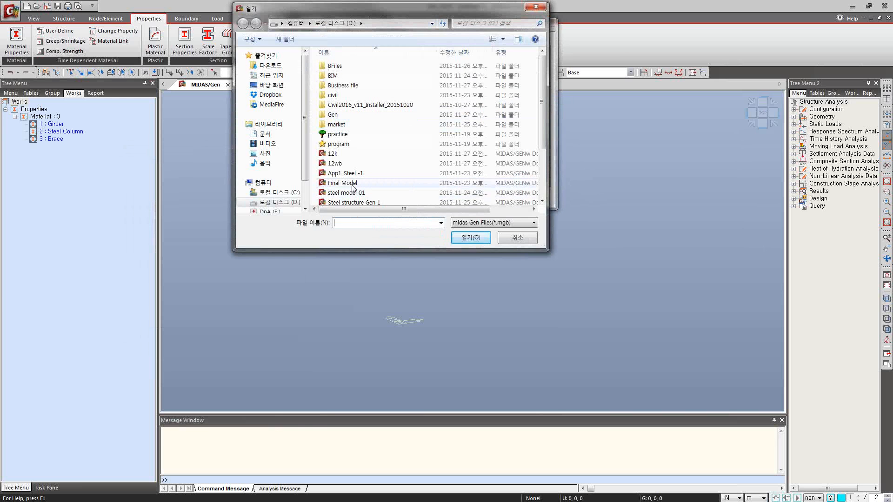
{"action": "double_click", "coordinate": [353, 185]}
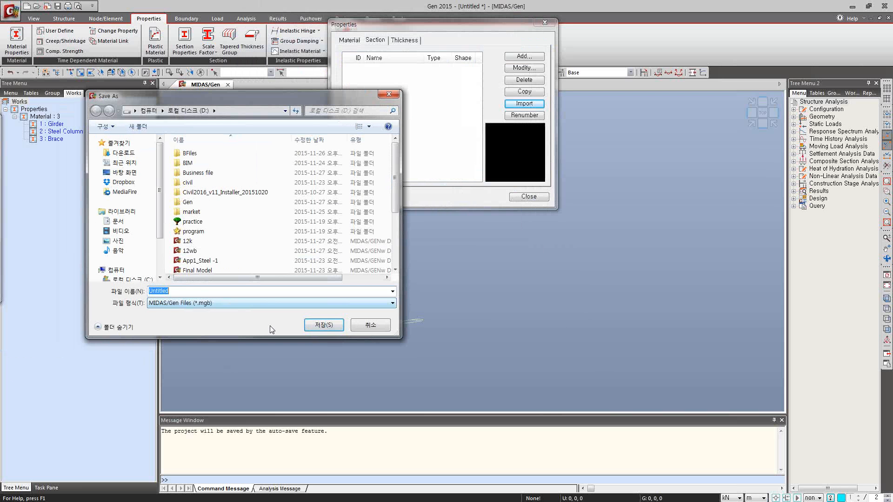
Step: Save the current project as Final Model, overwriting the existing file
{"action": "double_click", "coordinate": [212, 269]}
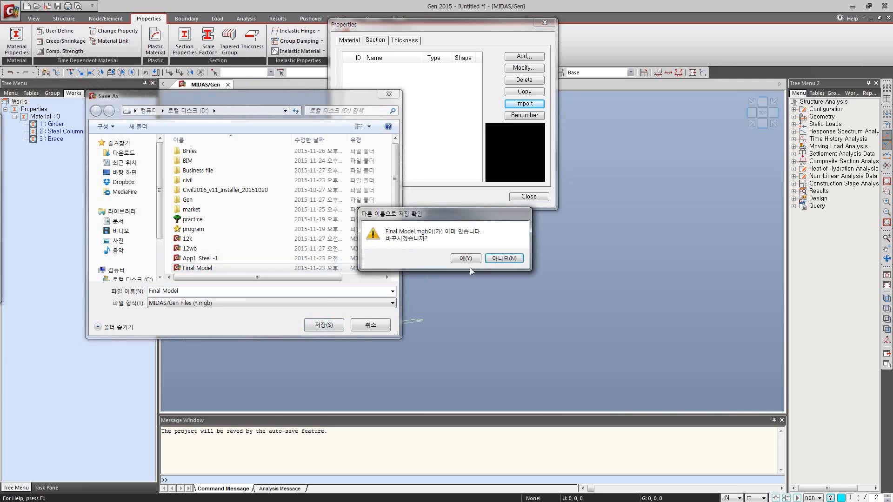
{"action": "left_click", "coordinate": [504, 258]}
{"action": "left_click_drag", "start_coordinate": [216, 91], "coordinate": [141, 139]}
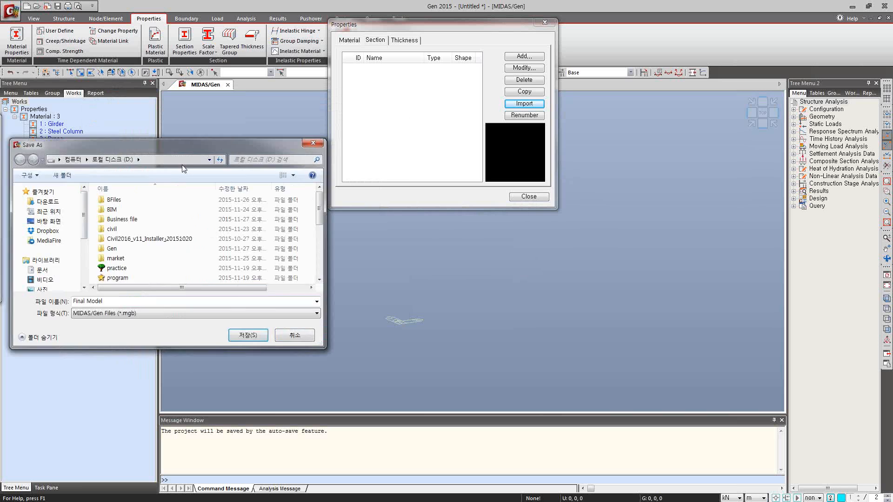
{"action": "left_click", "coordinate": [295, 334]}
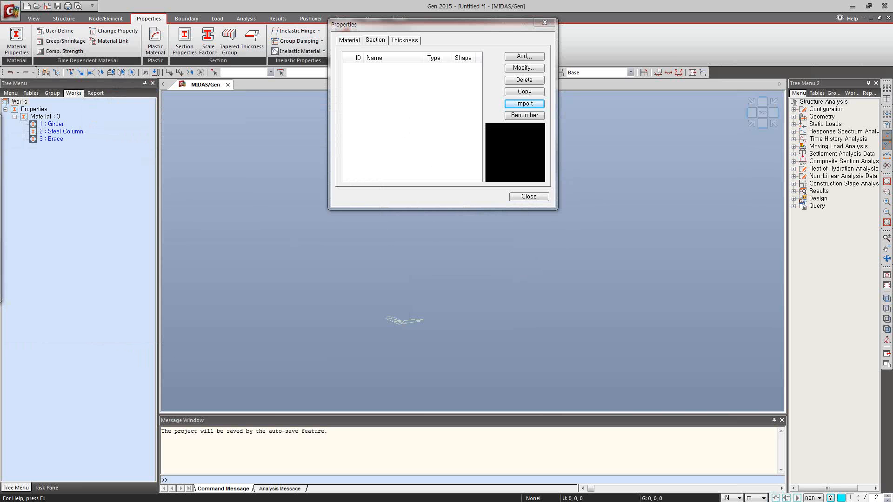
{"action": "left_click_drag", "start_coordinate": [0, 223], "coordinate": [243, 68]}
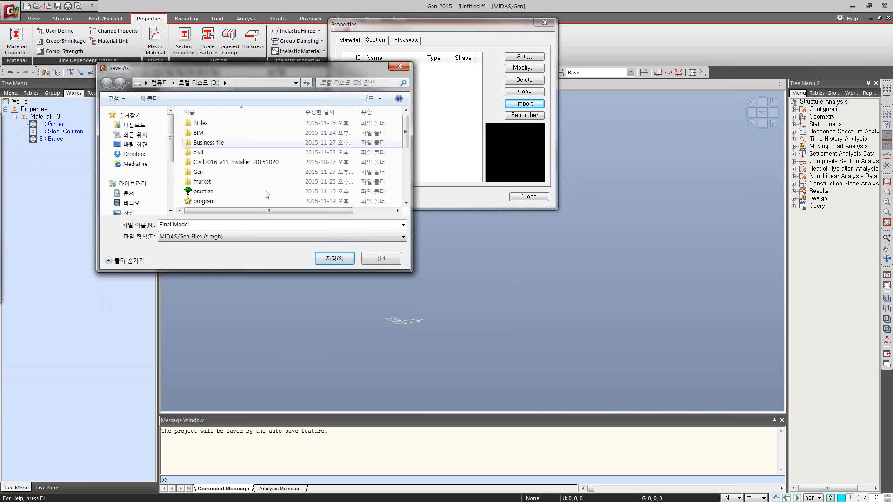
{"action": "scroll", "coordinate": [286, 200], "scroll_direction": "down", "scroll_amount": 5}
{"action": "scroll", "coordinate": [287, 200], "scroll_direction": "up", "scroll_amount": 2}
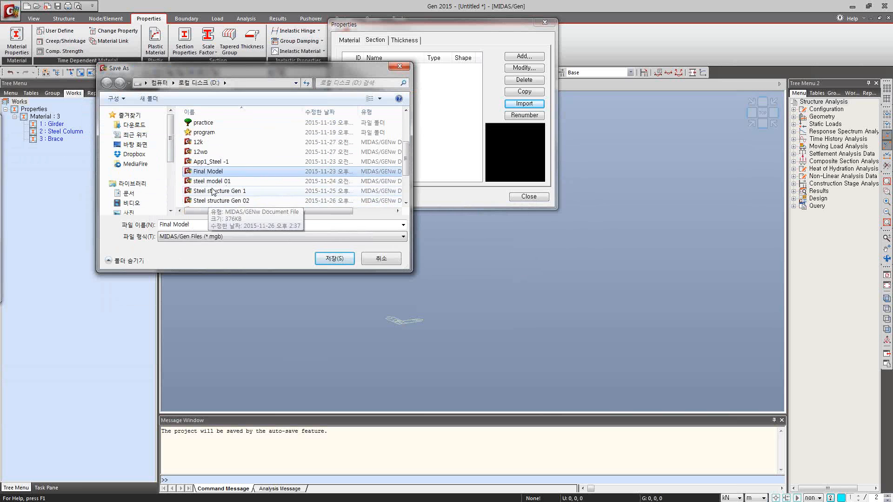
{"action": "left_click", "coordinate": [348, 258]}
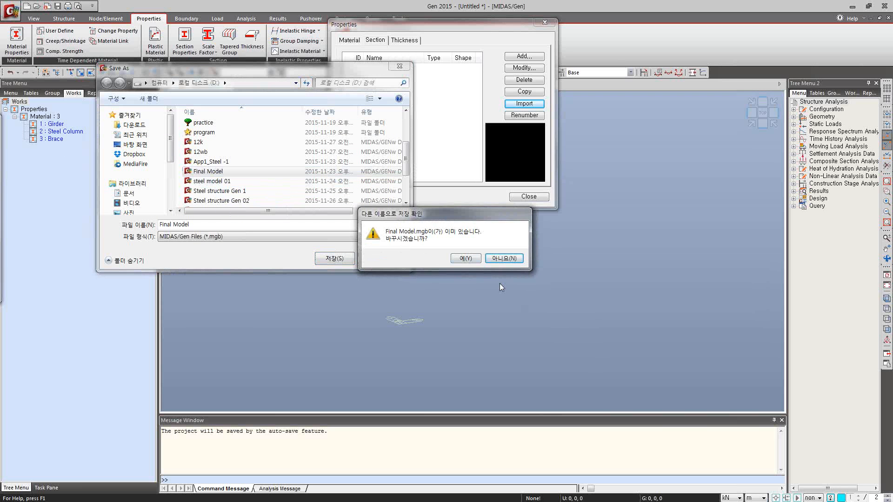
{"action": "left_click", "coordinate": [465, 258]}
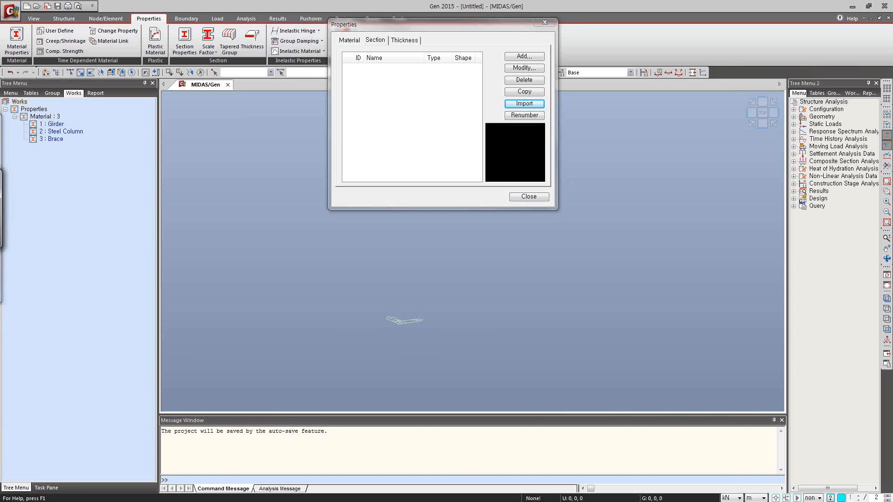
Step: Import the sections SG1, SG2, SG3, SG1A, SB1, C6 and test with their IDs kept, and close the properties
{"action": "left_click_drag", "start_coordinate": [0, 122], "coordinate": [380, 96]}
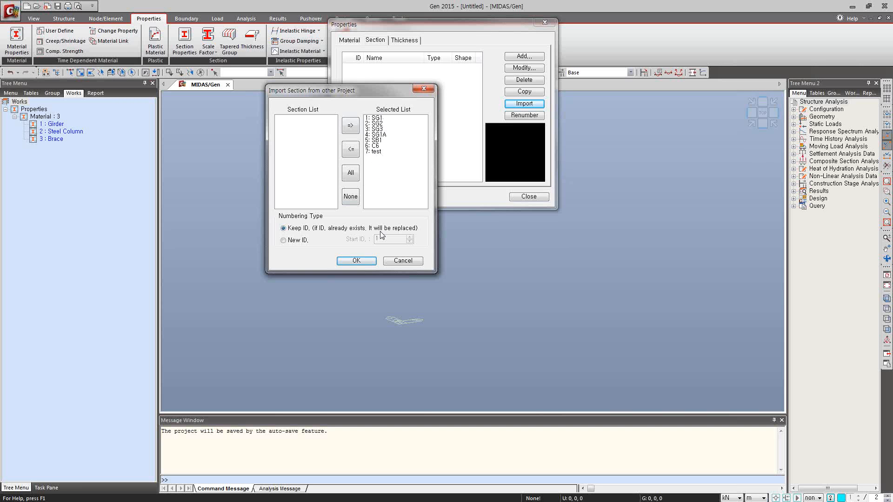
{"action": "left_click", "coordinate": [356, 260]}
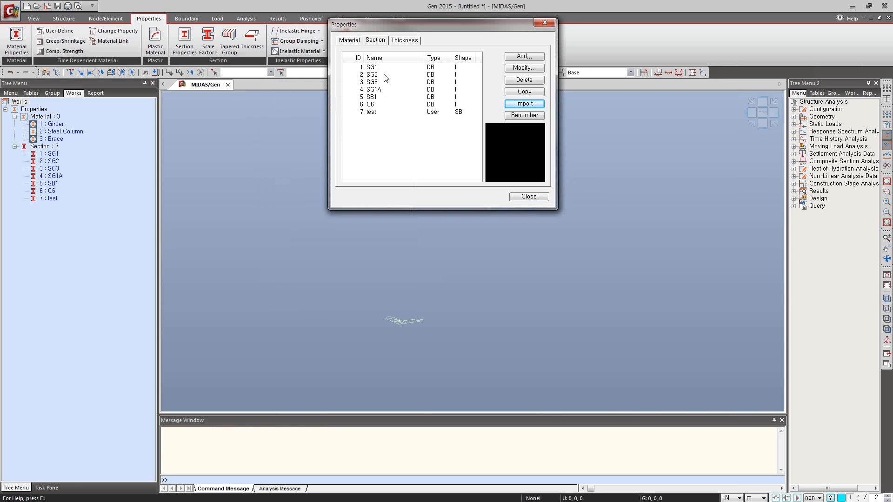
{"action": "left_click", "coordinate": [528, 197]}
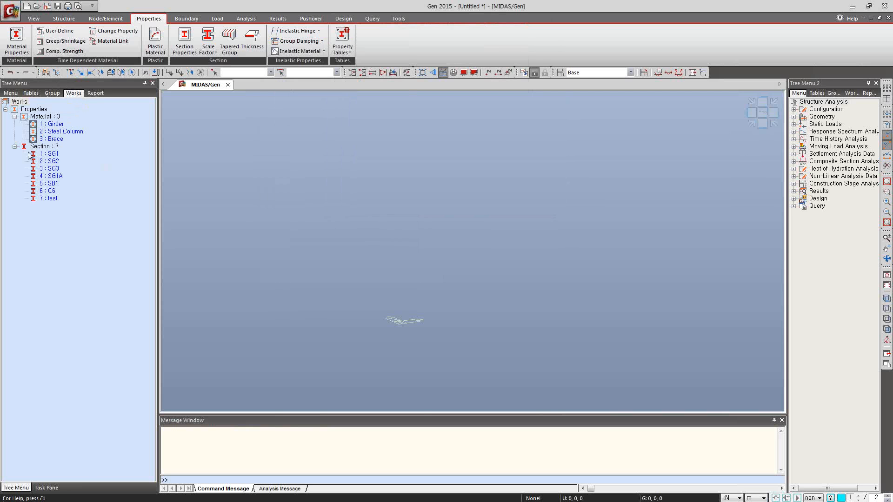
Step: Import the CENTER layer of Steel Model.dxf as nodes and elements with material Girder, section SG1 and scale factor 1
{"action": "left_click", "coordinate": [10, 12]}
{"action": "mouse_move", "coordinate": [70, 109]}
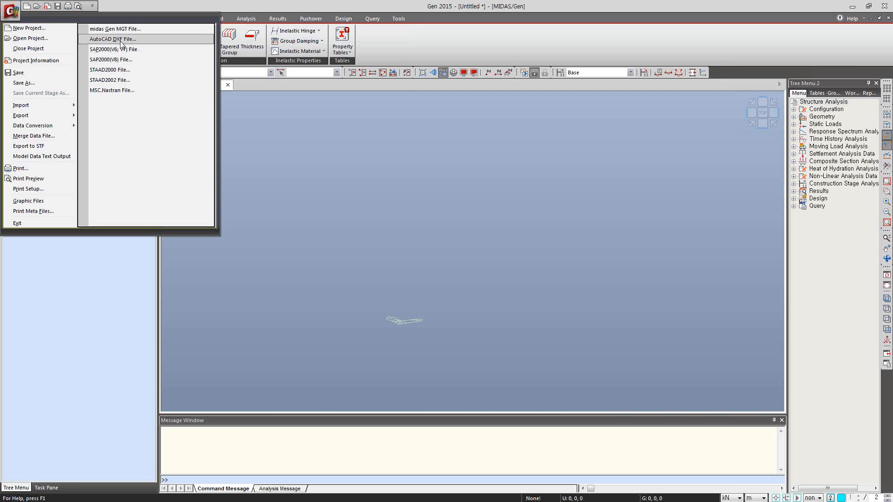
{"action": "left_click", "coordinate": [120, 40]}
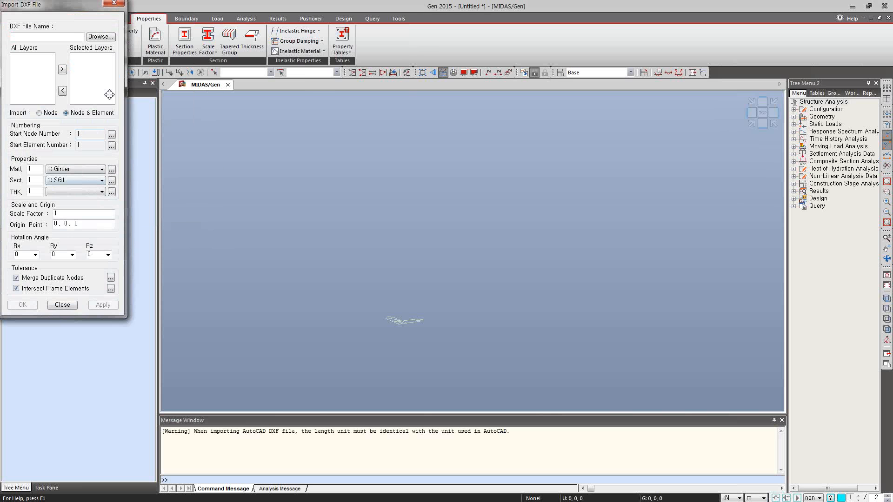
{"action": "left_click", "coordinate": [106, 39]}
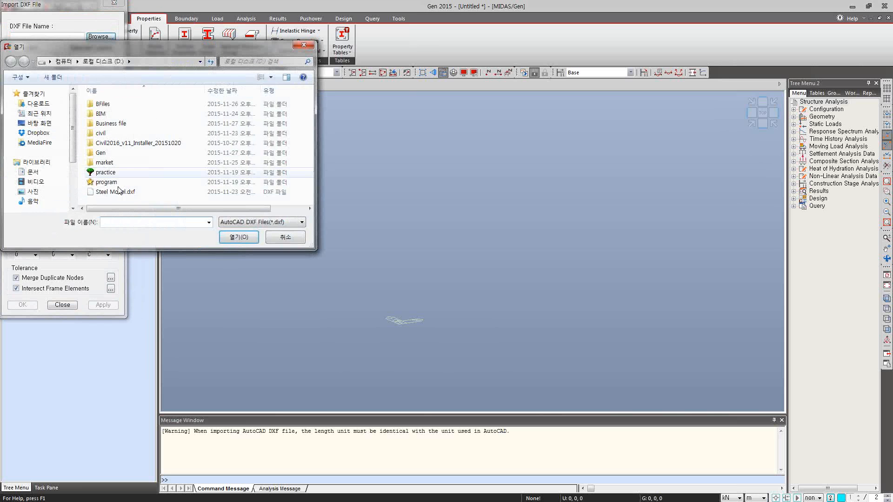
{"action": "double_click", "coordinate": [125, 192]}
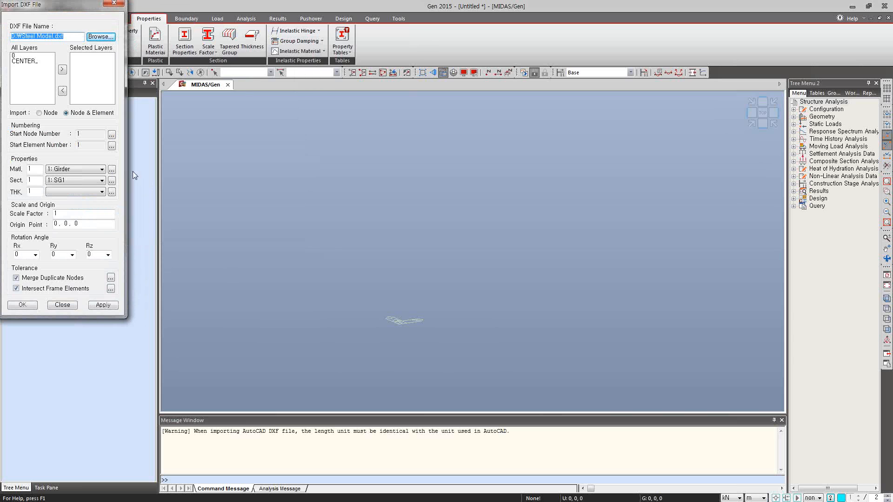
{"action": "left_click", "coordinate": [28, 61]}
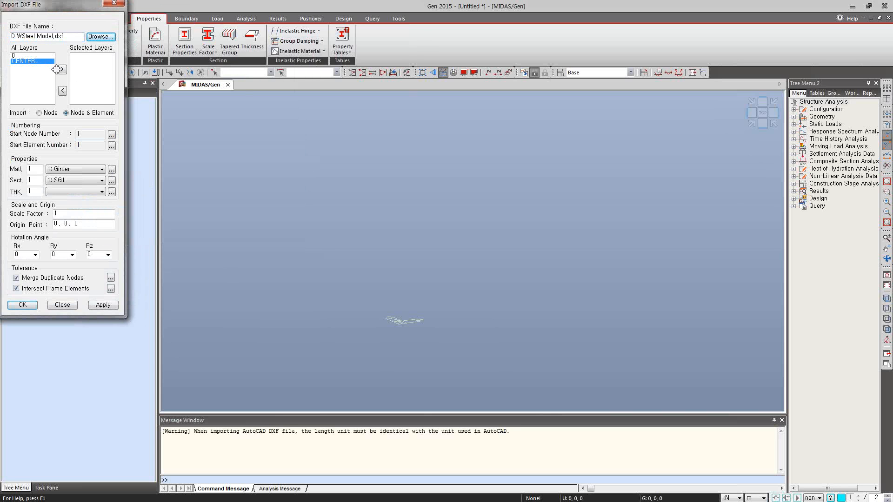
{"action": "left_click", "coordinate": [62, 70]}
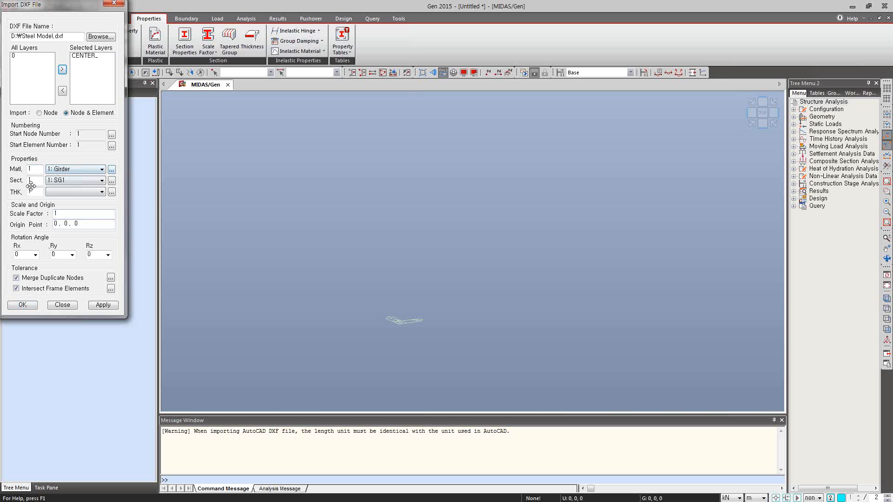
{"action": "left_click", "coordinate": [20, 305]}
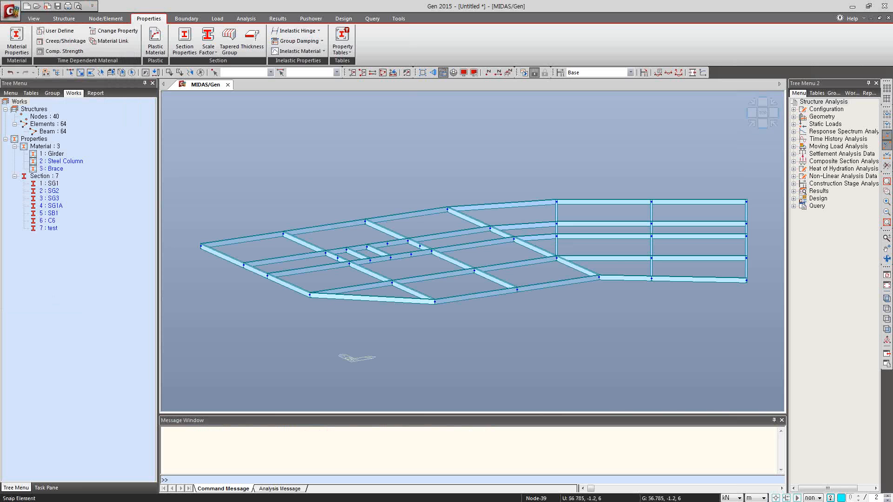
{"action": "left_click", "coordinate": [886, 259]}
{"action": "left_click_drag", "start_coordinate": [732, 242], "coordinate": [615, 266]}
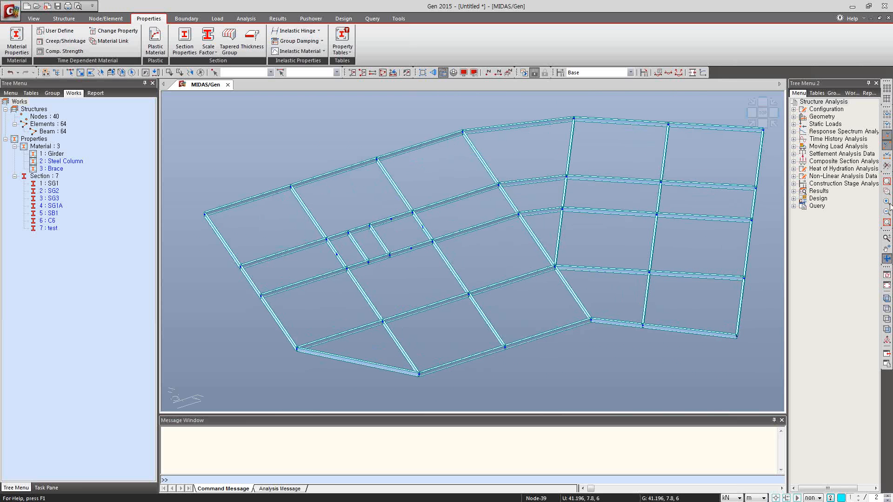
Step: In plan view, select all nodes and elements, leaving out intermediate nodes around the small bay with the two short beams
{"action": "left_click", "coordinate": [886, 211]}
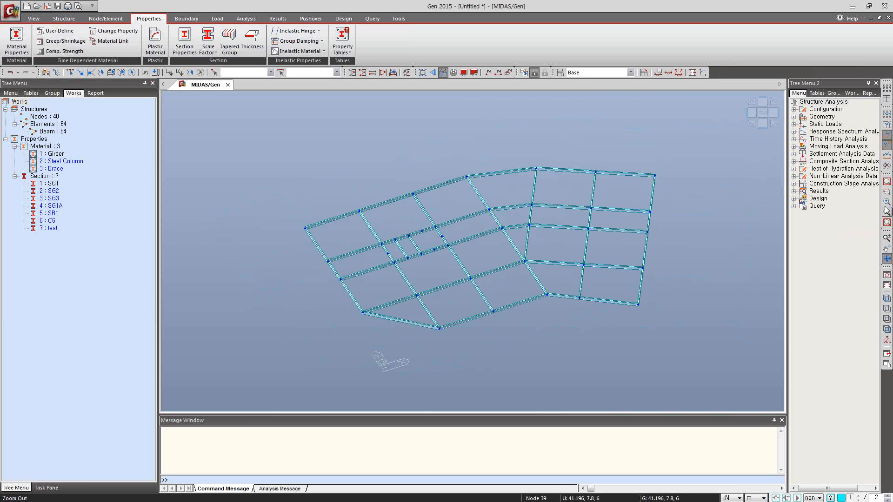
{"action": "left_click", "coordinate": [886, 202]}
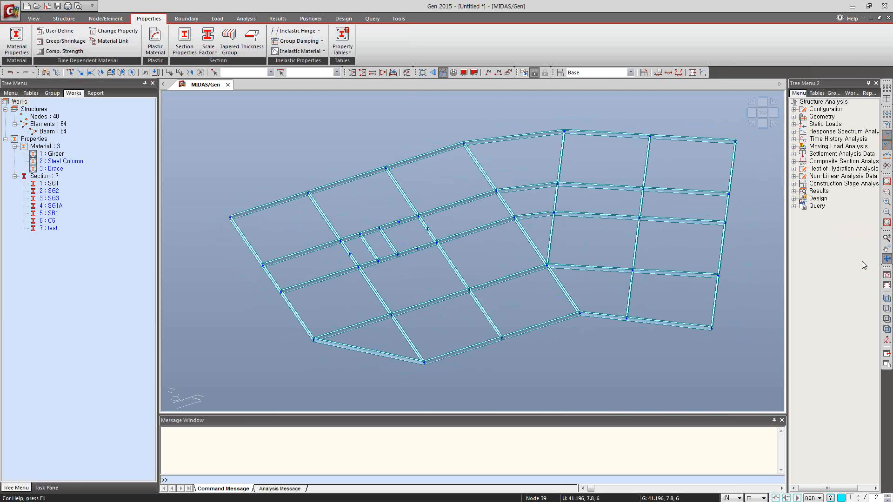
{"action": "left_click", "coordinate": [887, 310]}
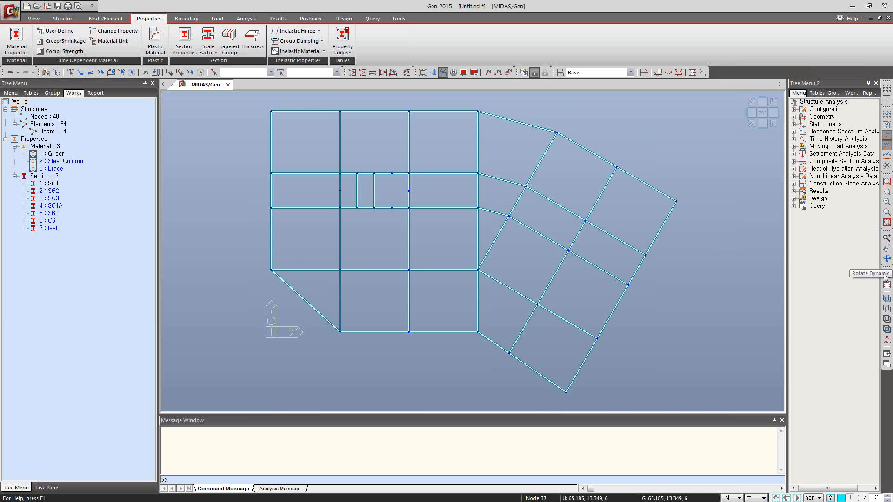
{"action": "left_click", "coordinate": [752, 123]}
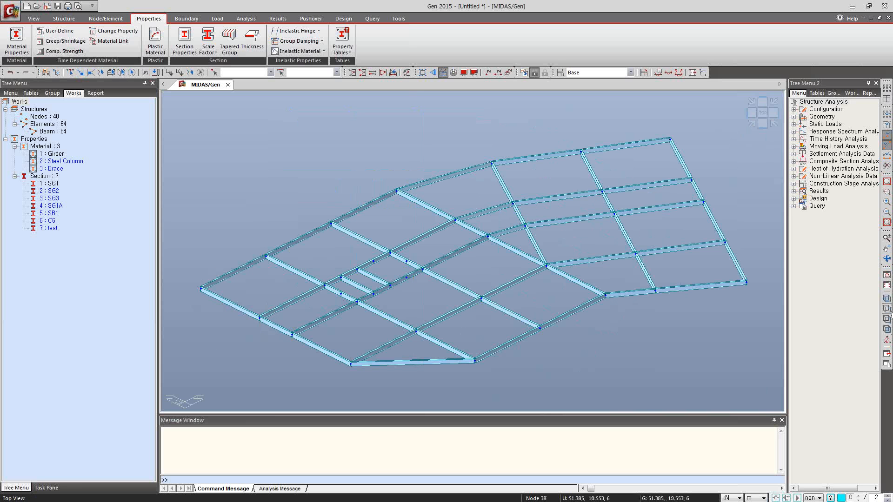
{"action": "left_click", "coordinate": [887, 309]}
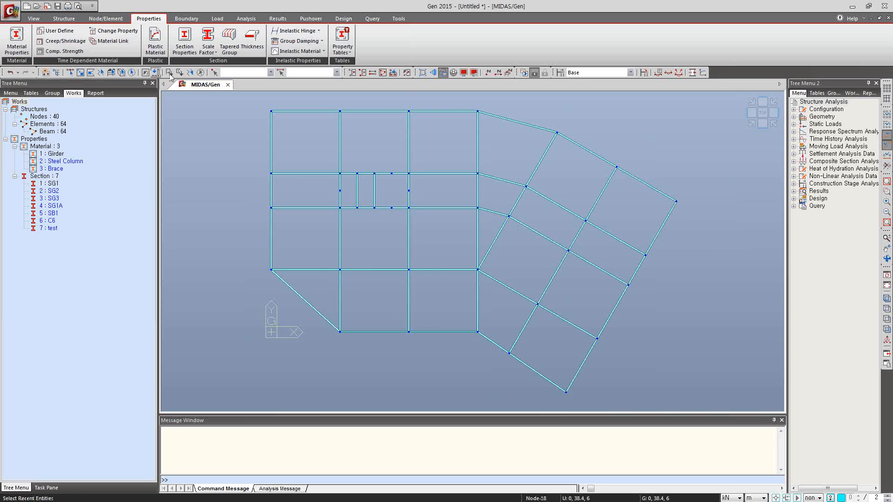
{"action": "left_click", "coordinate": [144, 72]}
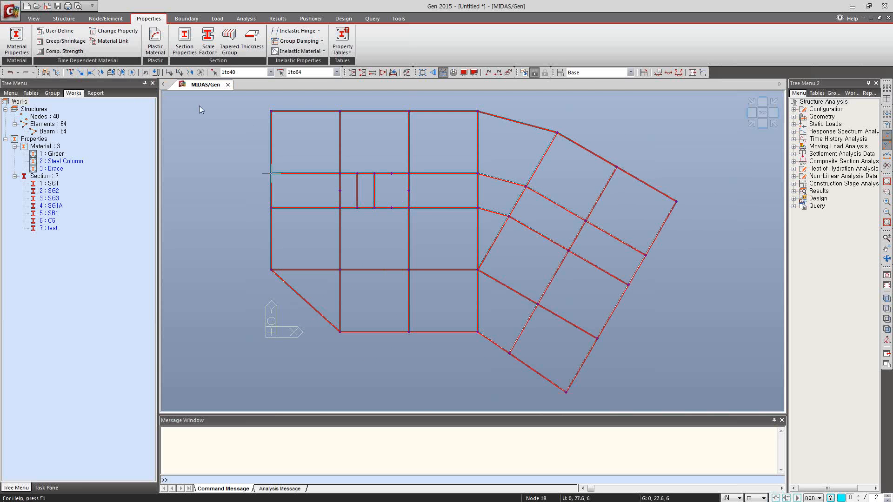
{"action": "left_click", "coordinate": [169, 73]}
{"action": "left_click_drag", "start_coordinate": [343, 194], "coordinate": [362, 214]}
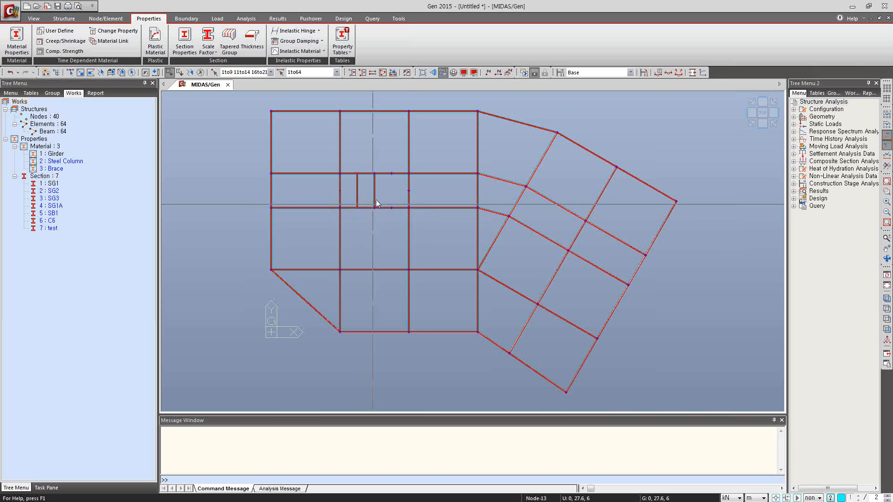
{"action": "mouse_move", "coordinate": [385, 166]}
{"action": "left_mouse_down"}
{"action": "mouse_move", "coordinate": [406, 193]}
{"action": "mouse_move", "coordinate": [414, 187]}
{"action": "mouse_move", "coordinate": [391, 201]}
{"action": "mouse_move", "coordinate": [398, 214]}
{"action": "left_mouse_up"}
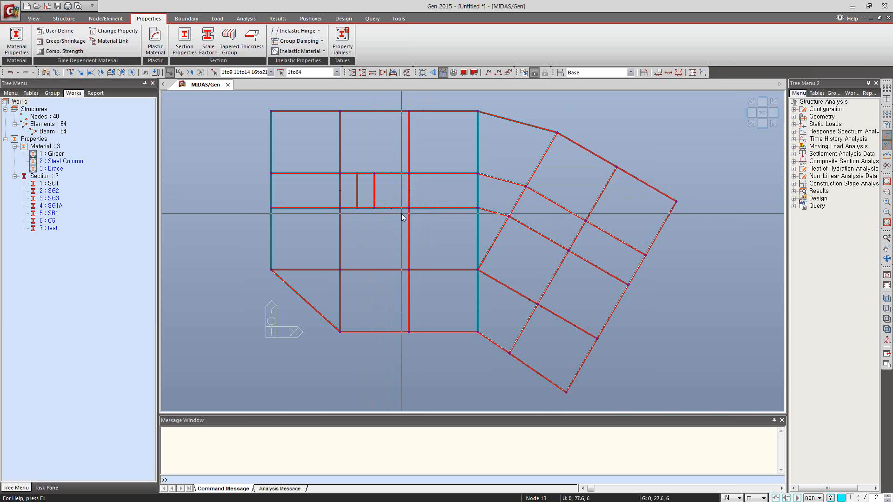
{"action": "left_click", "coordinate": [170, 73]}
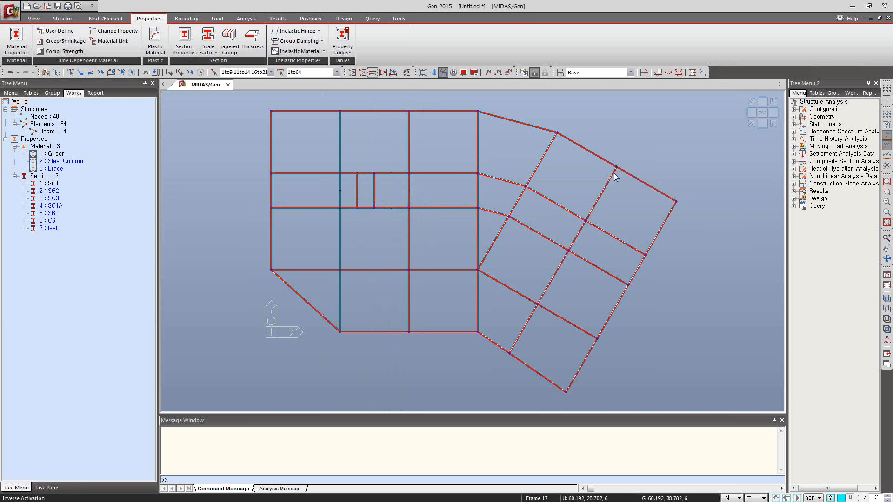
{"action": "left_click", "coordinate": [113, 19]}
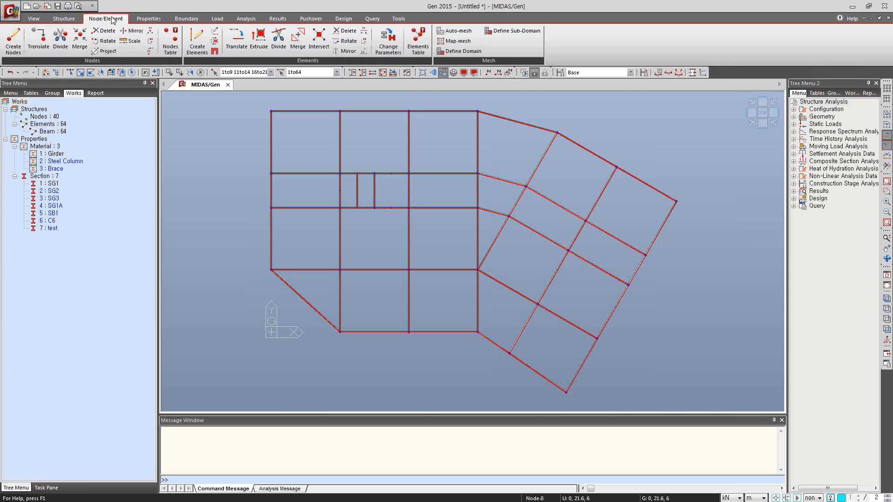
{"action": "left_click", "coordinate": [198, 50]}
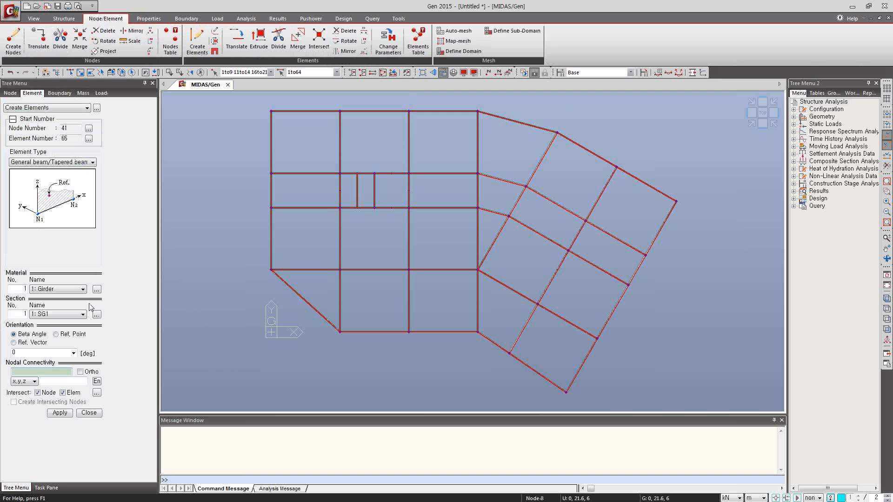
{"action": "left_click", "coordinate": [83, 289]}
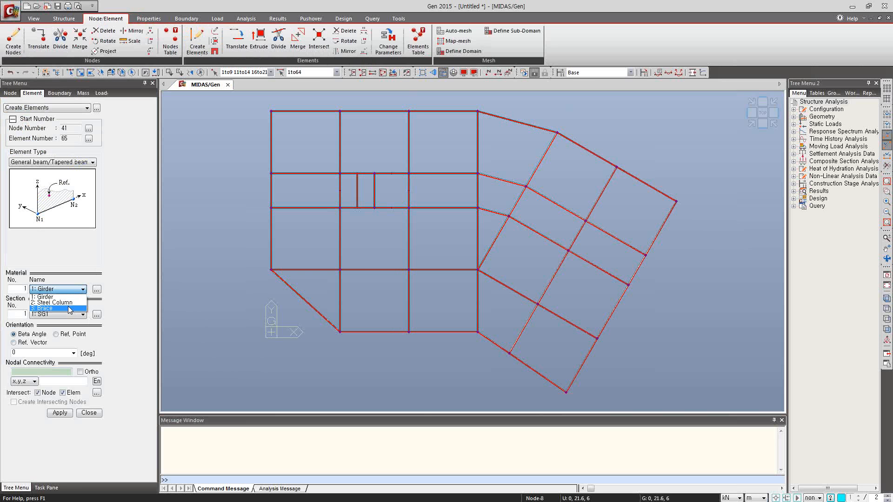
{"action": "left_click", "coordinate": [69, 303]}
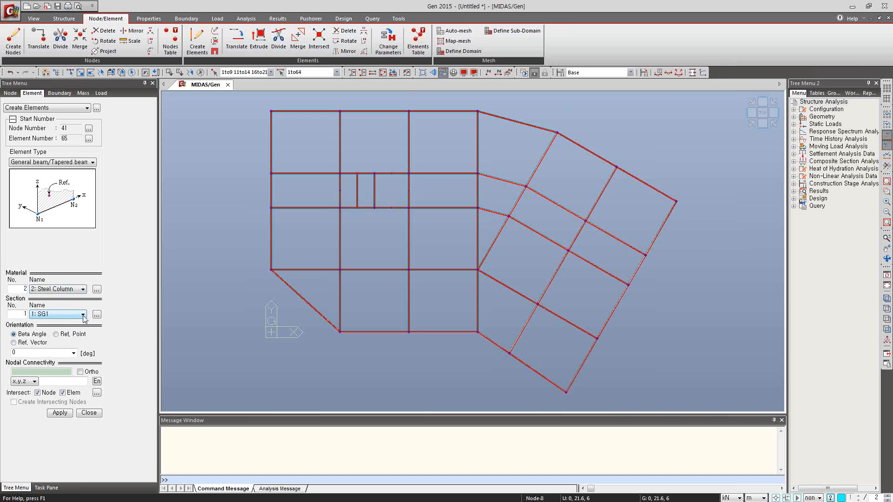
{"action": "left_click", "coordinate": [83, 316]}
{"action": "left_click", "coordinate": [49, 350]}
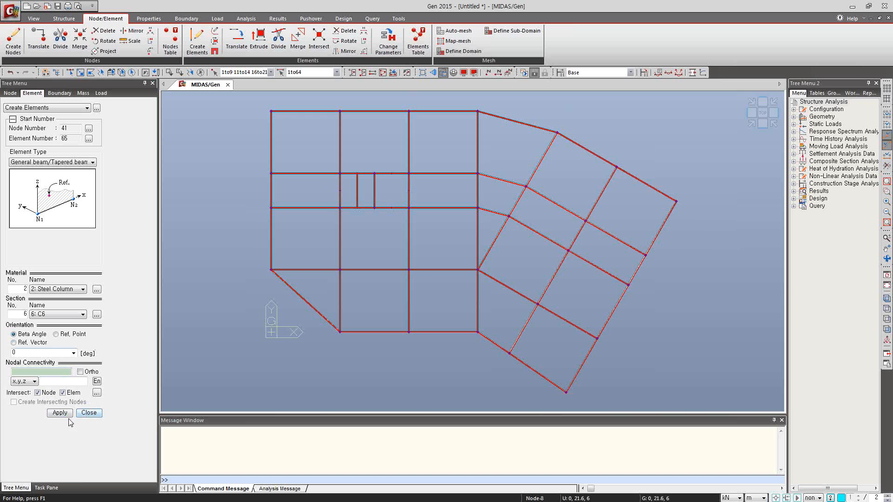
{"action": "left_click", "coordinate": [61, 381]}
{"action": "key", "text": "BackSpace"}
{"action": "key", "text": "BackSpace"}
{"action": "left_click", "coordinate": [89, 413]}
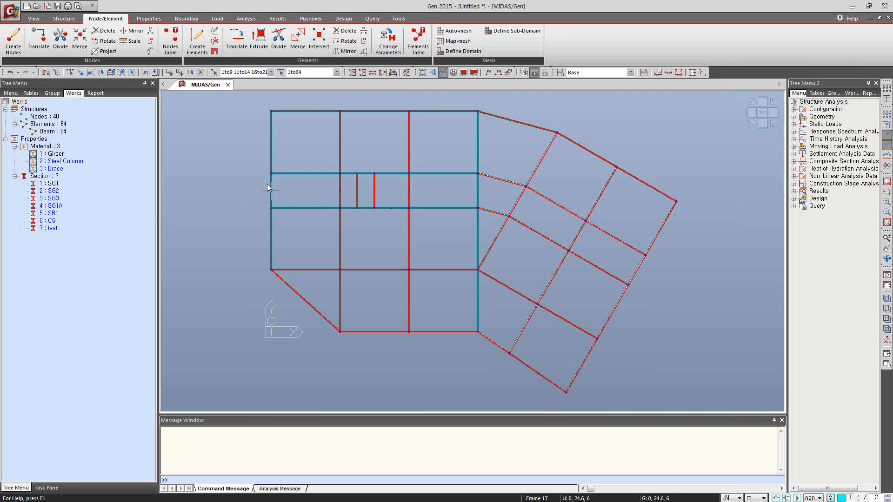
Step: Extrude the selected nodes into beam-type columns with material Steel Column, section C6 and an offset of 0, 0, -5 m
{"action": "left_click", "coordinate": [258, 48]}
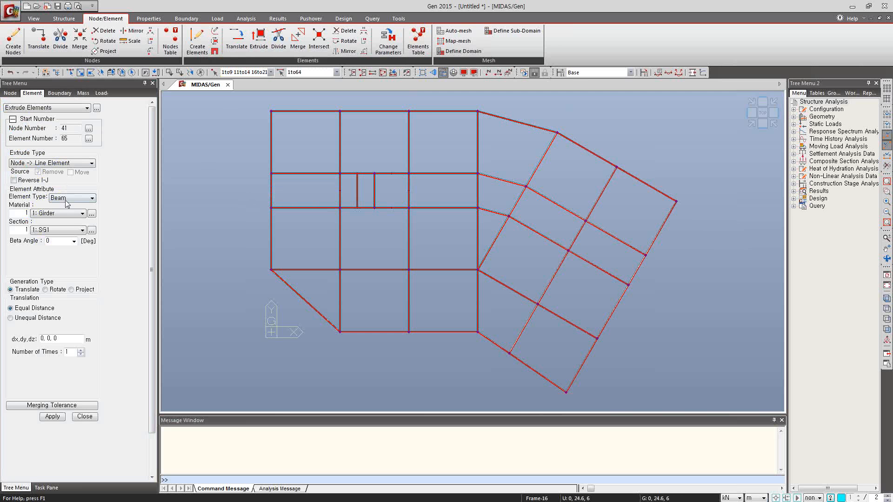
{"action": "left_click", "coordinate": [83, 214]}
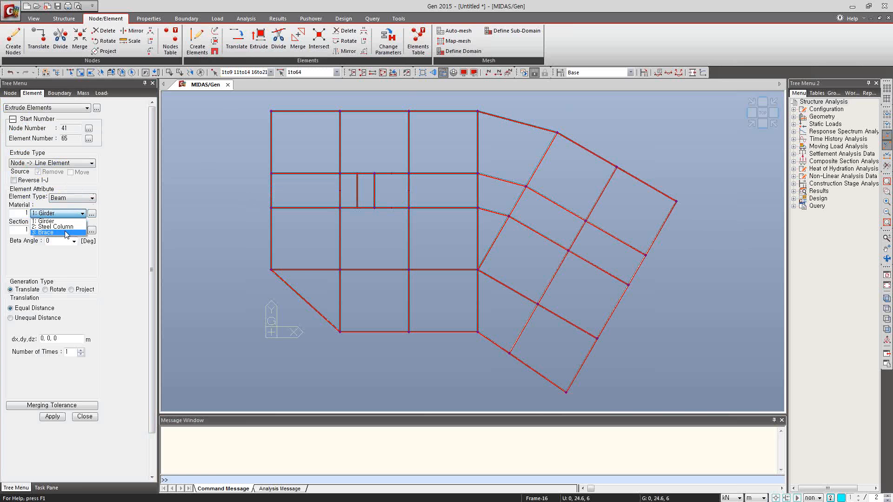
{"action": "left_click", "coordinate": [67, 227]}
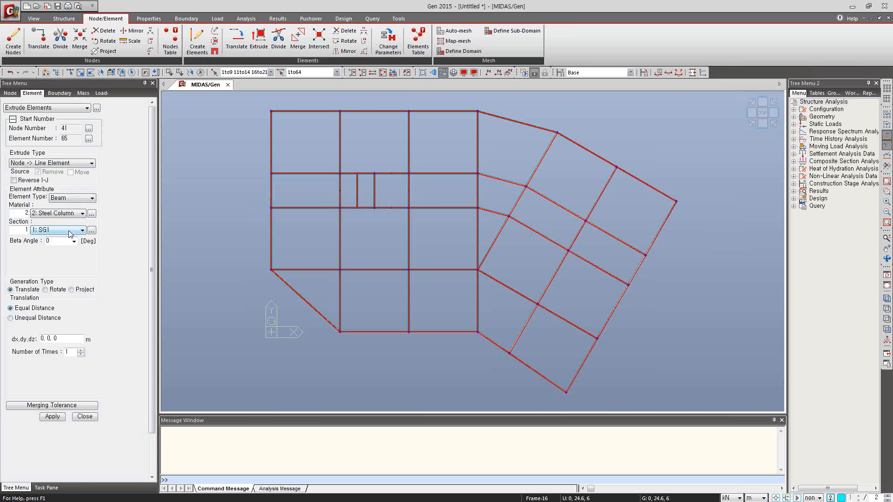
{"action": "left_click", "coordinate": [80, 232]}
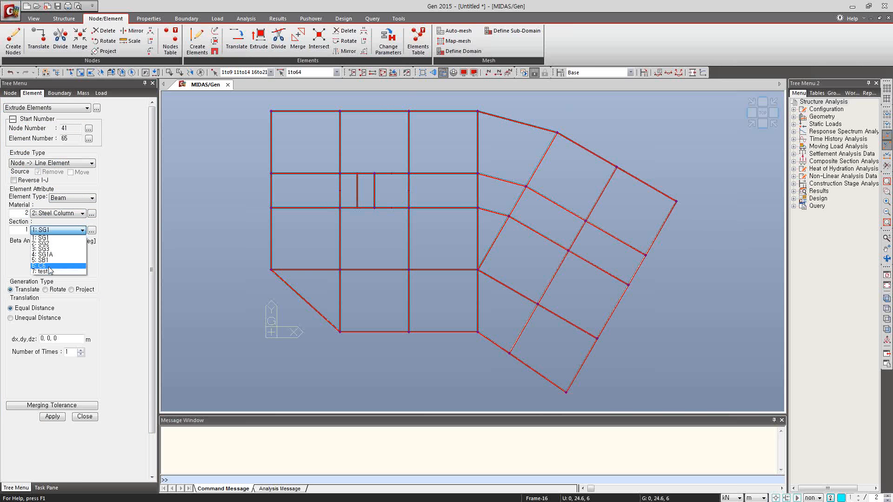
{"action": "left_click", "coordinate": [56, 278]}
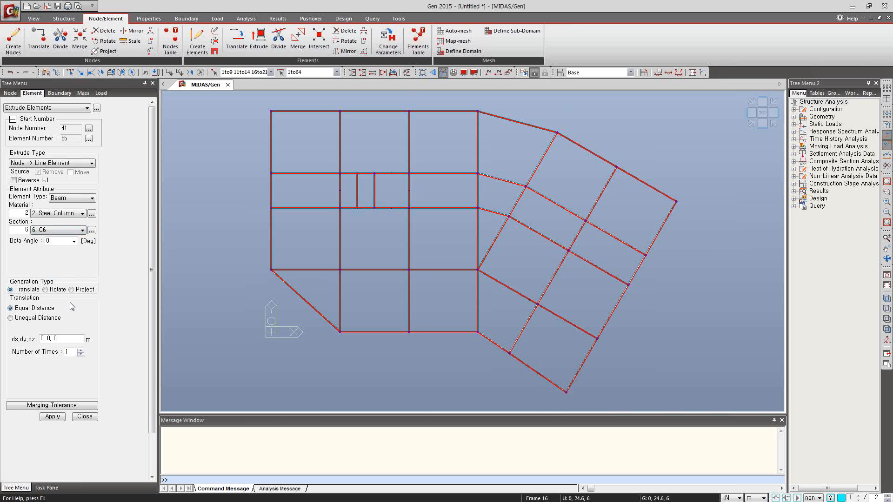
{"action": "left_click", "coordinate": [62, 339]}
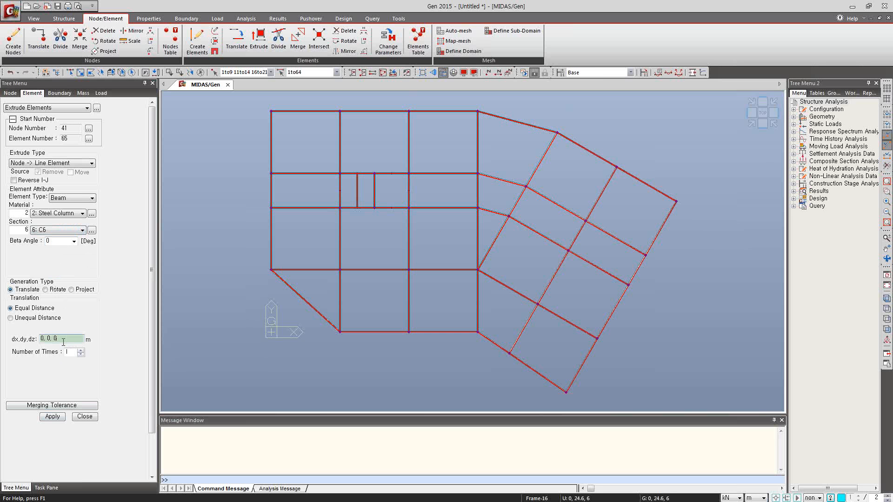
{"action": "key", "text": "BackSpace"}
{"action": "left_click", "coordinate": [52, 416]}
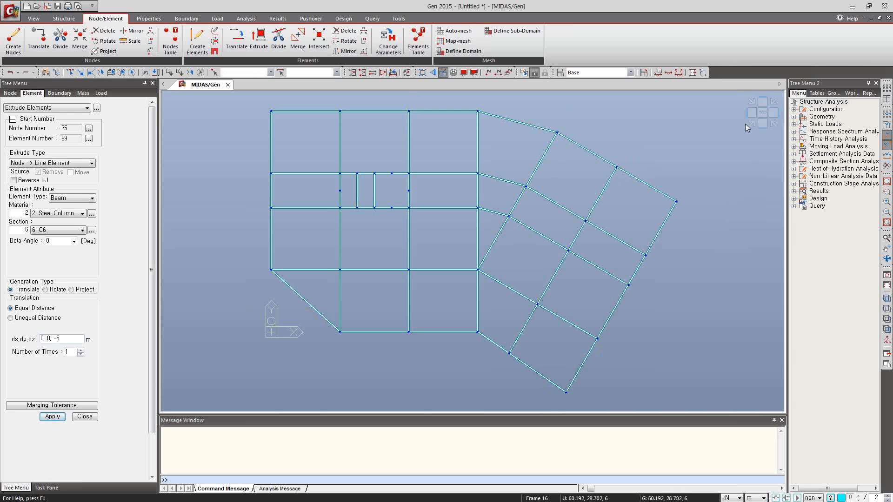
{"action": "left_click", "coordinate": [747, 127]}
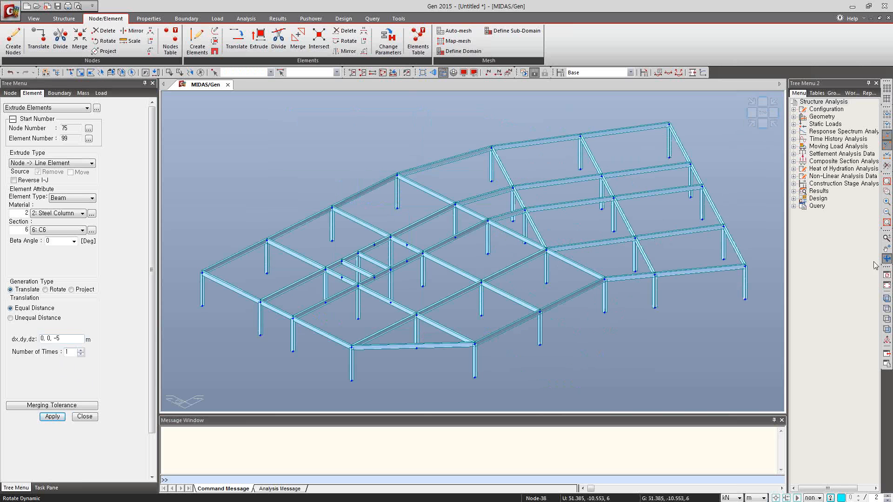
{"action": "left_click_drag", "start_coordinate": [697, 267], "coordinate": [568, 283]}
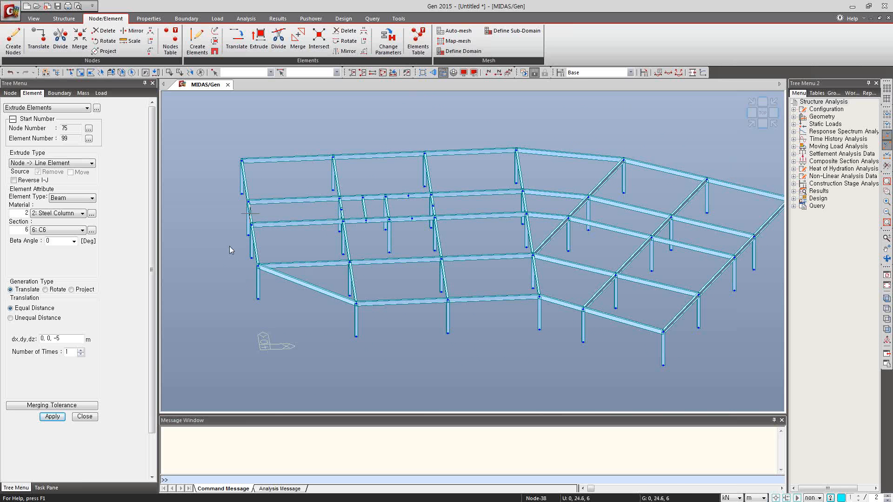
{"action": "left_click", "coordinate": [86, 417]}
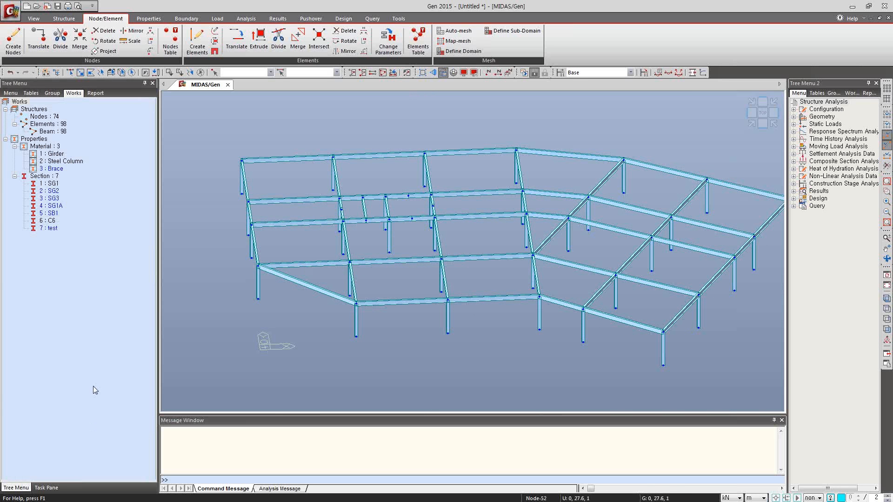
Step: Highlight the elements assigned the Girder material in the model and clear the selection
{"action": "double_click", "coordinate": [55, 154]}
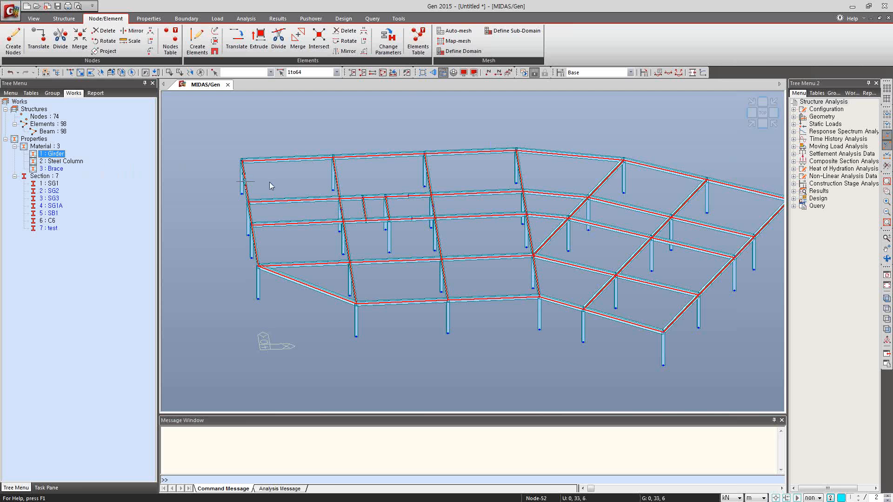
{"action": "left_click", "coordinate": [69, 163]}
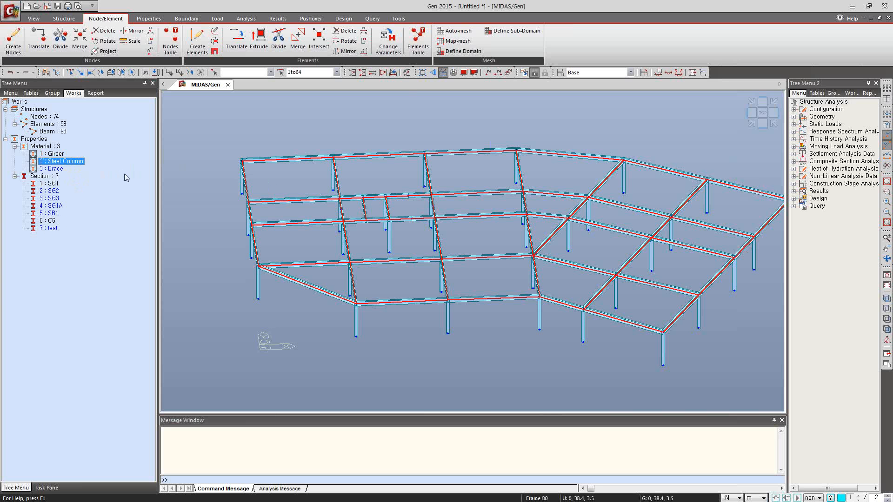
{"action": "left_click", "coordinate": [52, 154]}
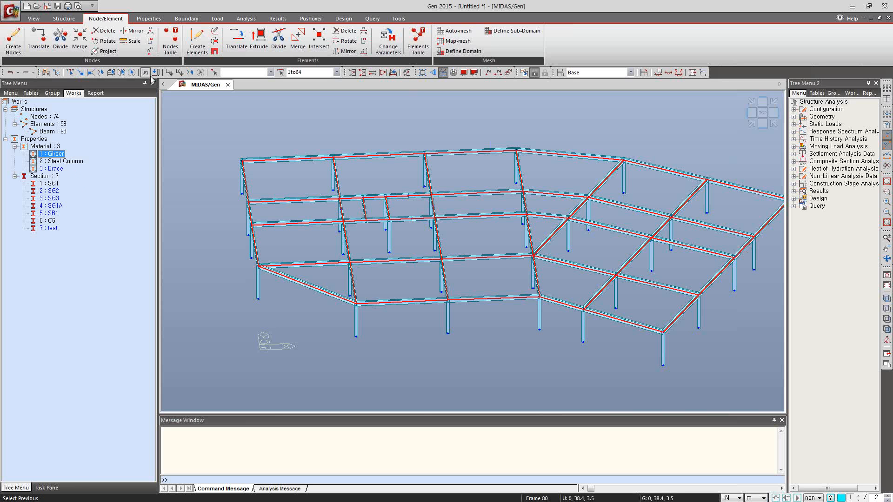
{"action": "left_click", "coordinate": [200, 73]}
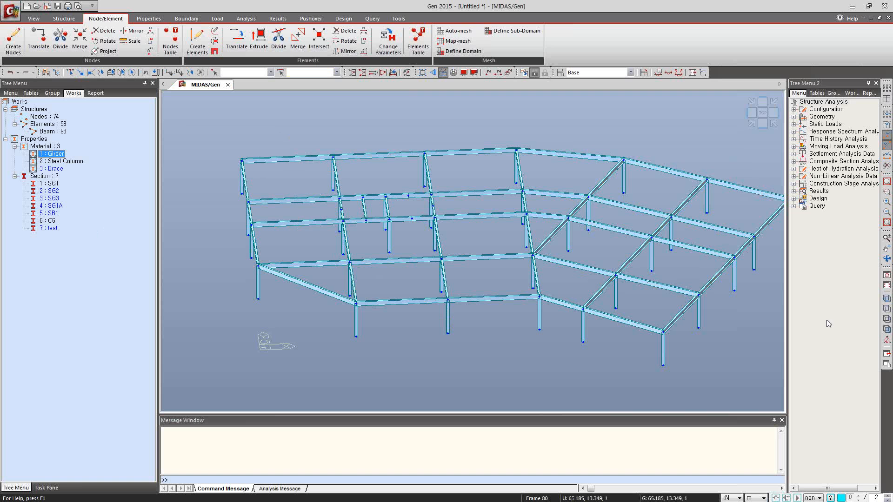
Step: In plan view, window-select the small bay containing the two short beams and activate only its nodes and elements
{"action": "left_click", "coordinate": [887, 309]}
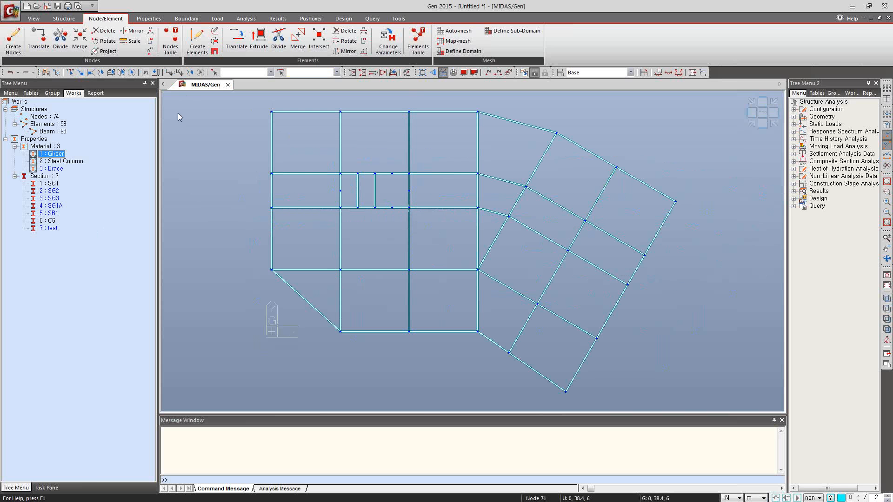
{"action": "left_click", "coordinate": [131, 72]}
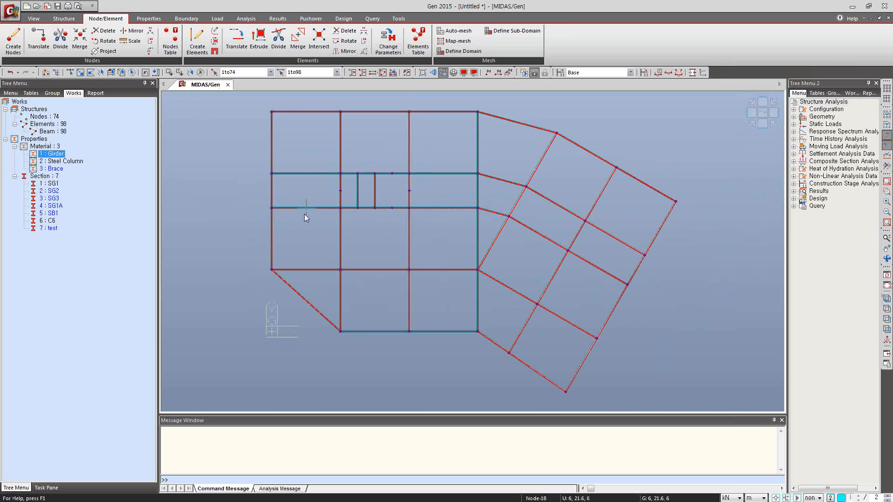
{"action": "left_click", "coordinate": [201, 73]}
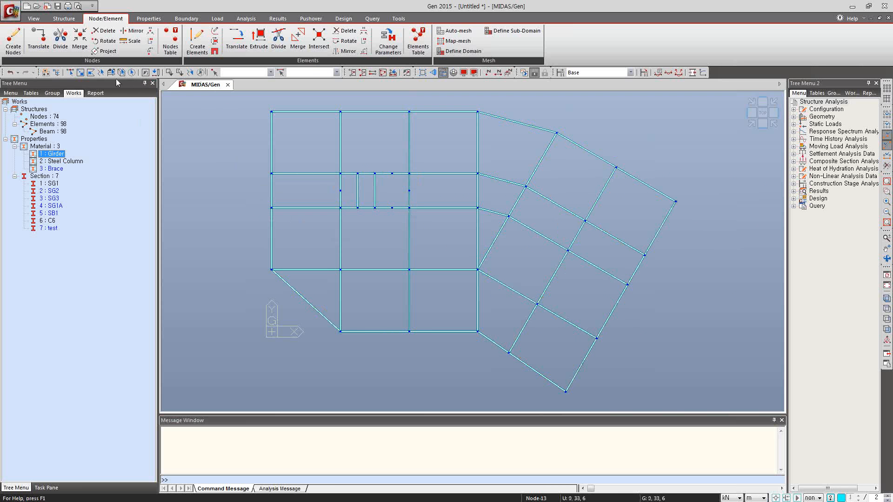
{"action": "left_click", "coordinate": [77, 73]}
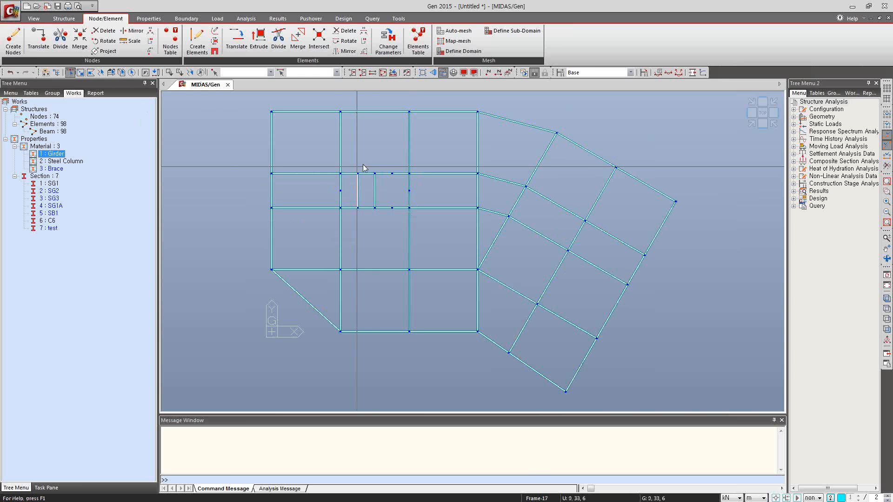
{"action": "left_click_drag", "start_coordinate": [329, 163], "coordinate": [417, 218]}
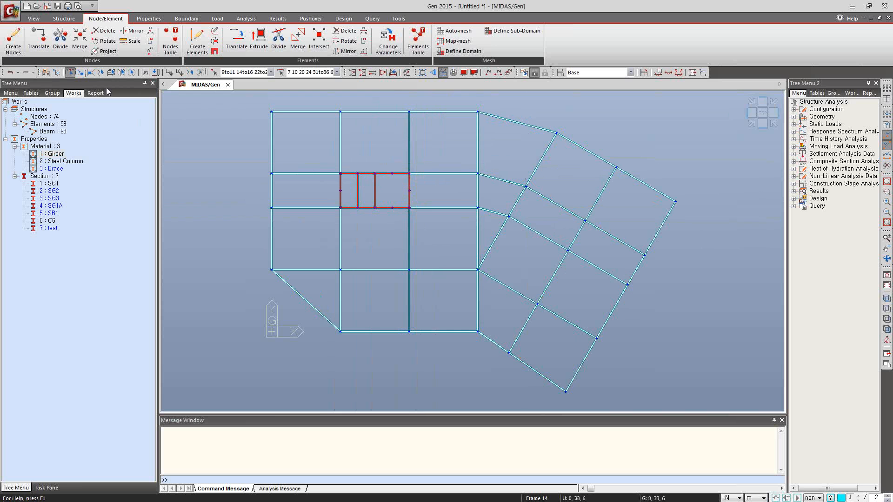
{"action": "left_click", "coordinate": [354, 72]}
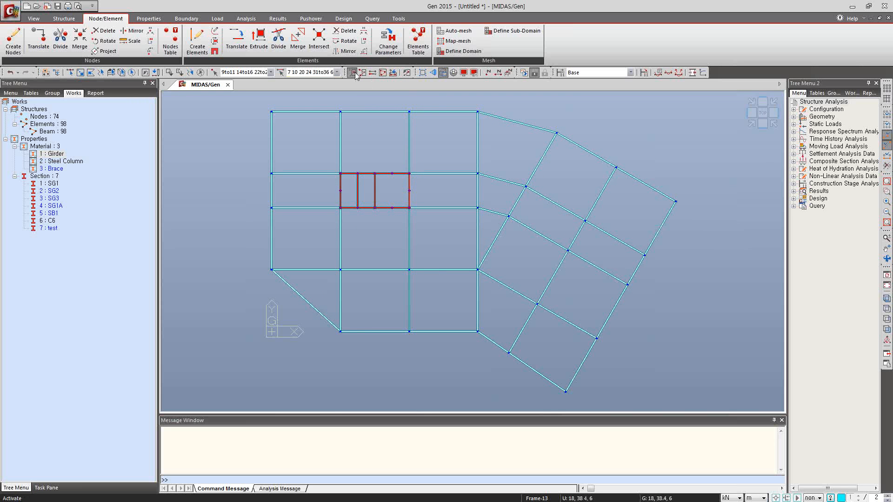
Step: Undo and redo the column extrusion, and reactivate all nodes and elements of the model
{"action": "left_click", "coordinate": [751, 122]}
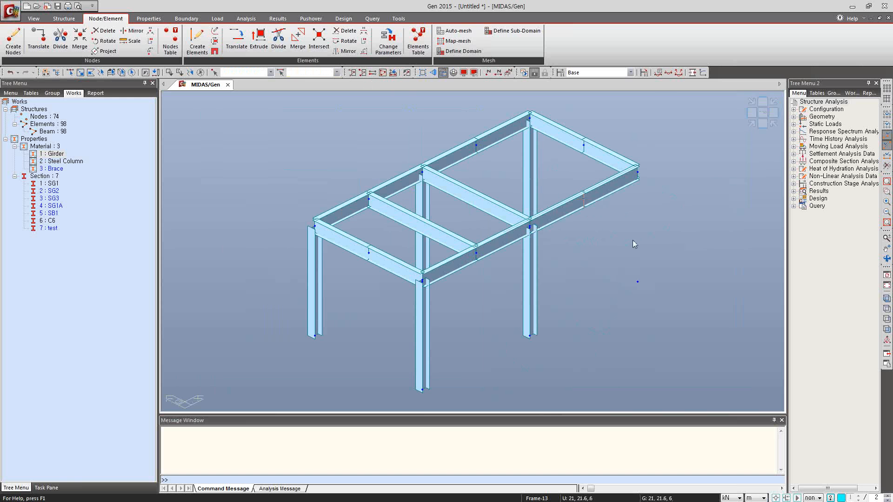
{"action": "left_click", "coordinate": [10, 73]}
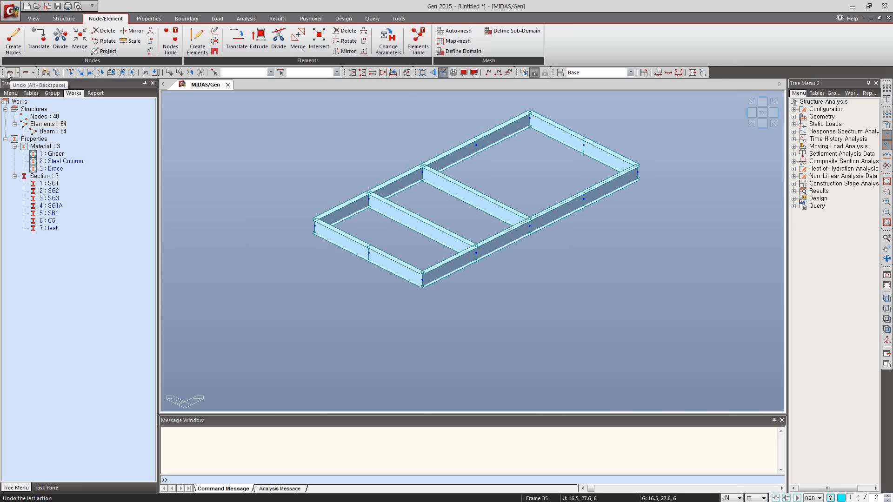
{"action": "left_click", "coordinate": [26, 74]}
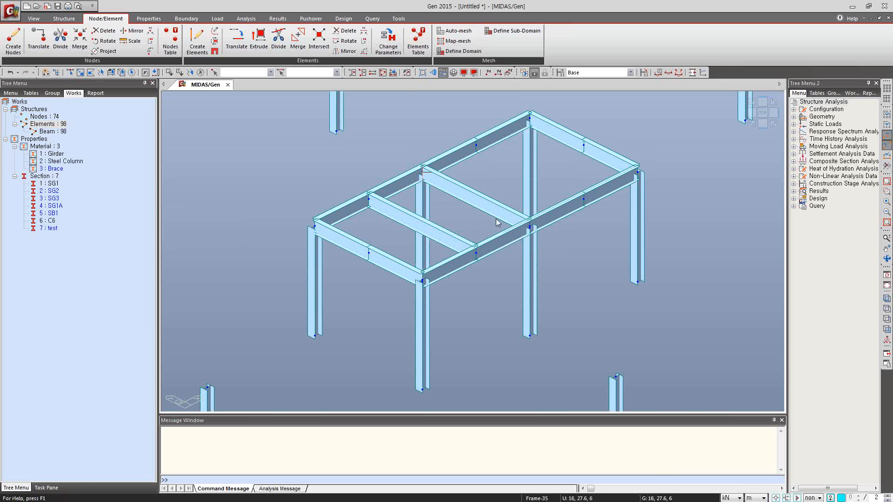
{"action": "left_click", "coordinate": [751, 122]}
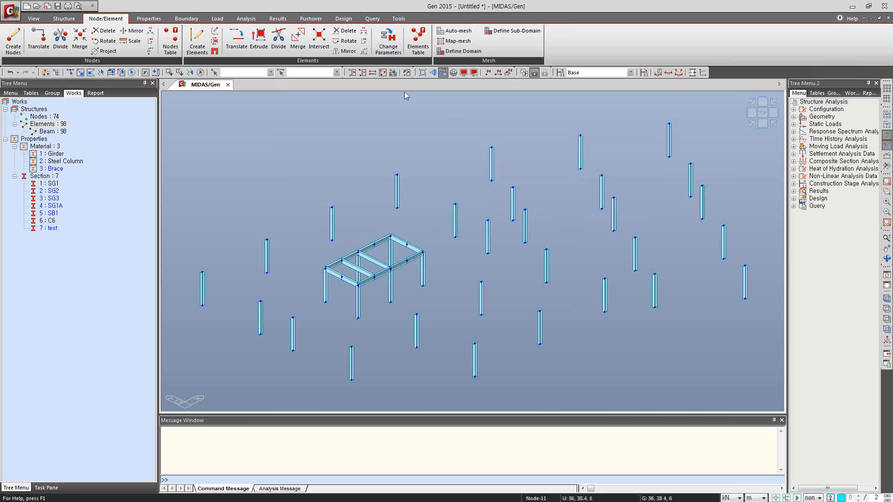
{"action": "left_click", "coordinate": [383, 72]}
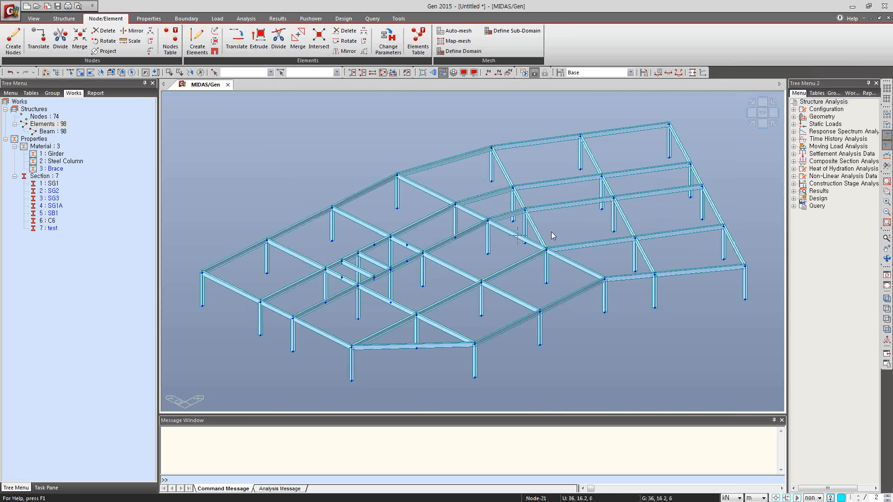
Step: Window-select the small bay with the two short beams in plan view, activate only that bay and show it in isometric view
{"action": "left_click", "coordinate": [886, 259]}
{"action": "mouse_move", "coordinate": [713, 266]}
{"action": "left_mouse_down"}
{"action": "mouse_move", "coordinate": [699, 261]}
{"action": "mouse_move", "coordinate": [696, 271]}
{"action": "left_mouse_up"}
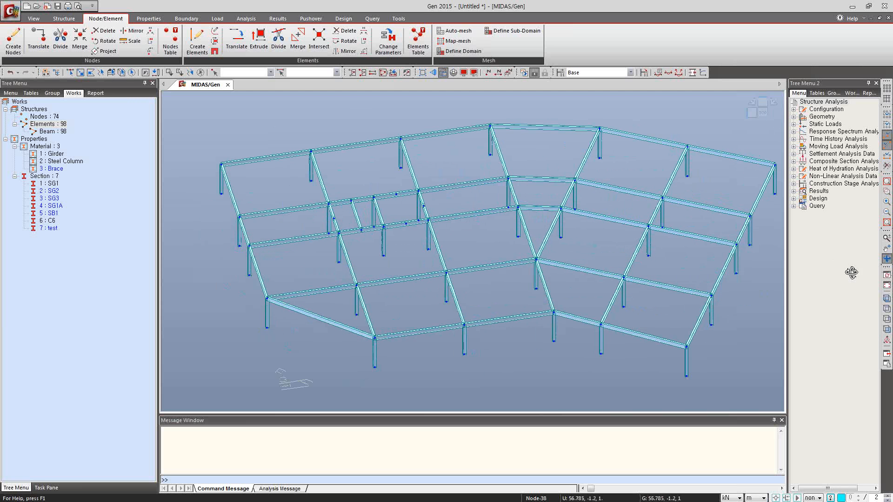
{"action": "left_click", "coordinate": [886, 309]}
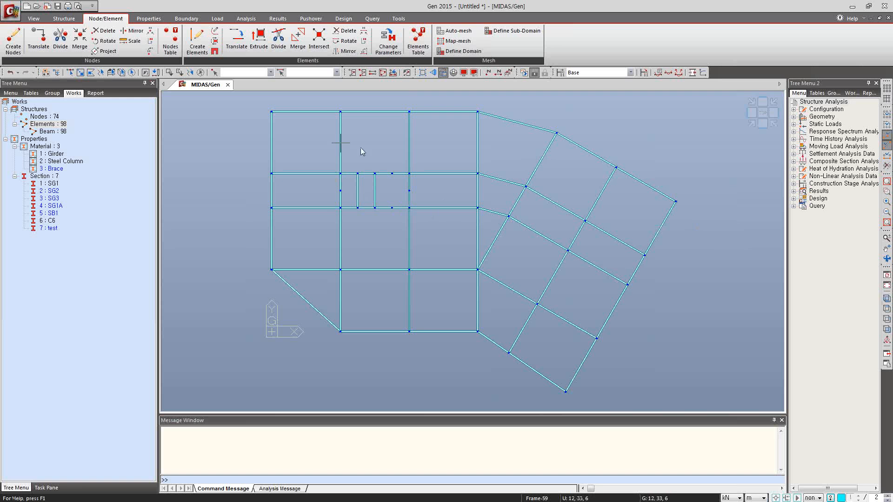
{"action": "left_click", "coordinate": [70, 71]}
{"action": "left_click_drag", "start_coordinate": [329, 162], "coordinate": [434, 232]}
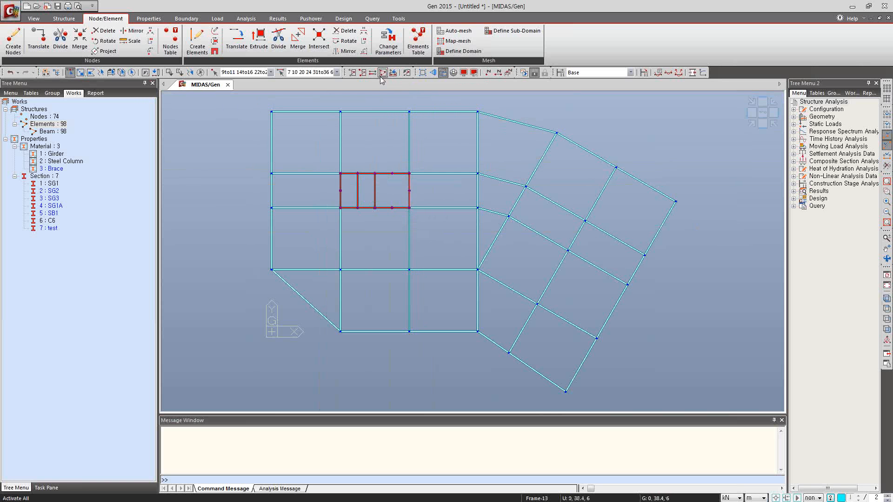
{"action": "left_click", "coordinate": [352, 72]}
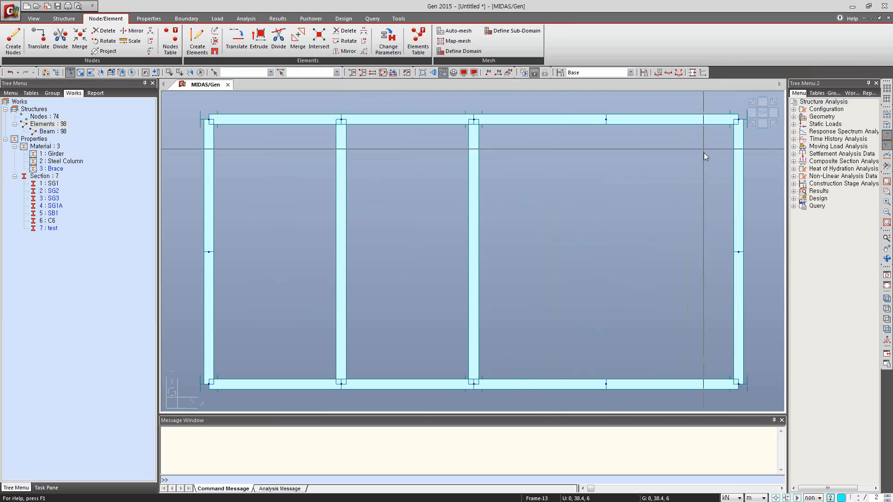
{"action": "left_click", "coordinate": [753, 124]}
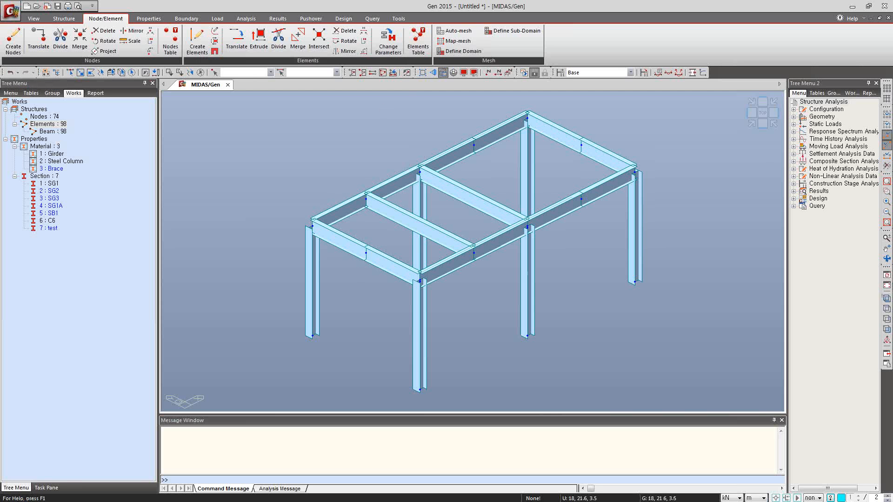
Step: Assign section SG2 to all beam segments along the bay's two long sides and to the middle cross beam between the columns
{"action": "left_click", "coordinate": [887, 268]}
{"action": "left_click_drag", "start_coordinate": [722, 282], "coordinate": [772, 278]}
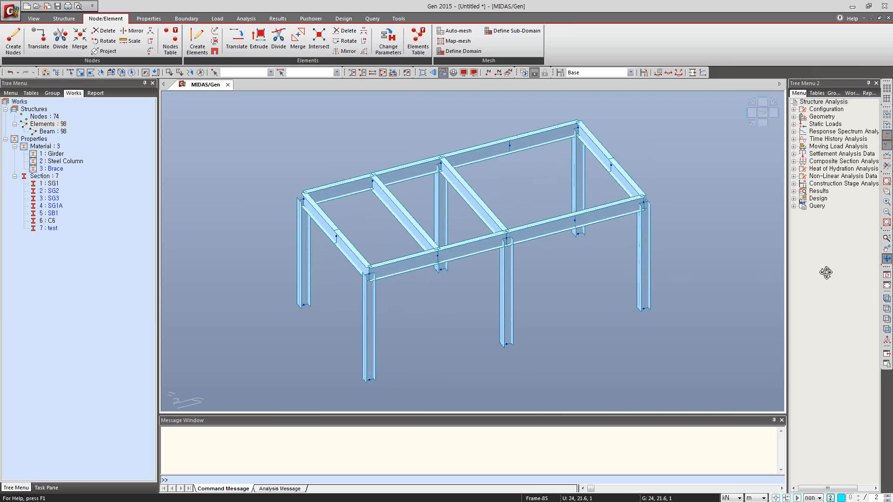
{"action": "left_click", "coordinate": [887, 259]}
{"action": "left_click", "coordinate": [69, 73]}
{"action": "left_click", "coordinate": [339, 190]}
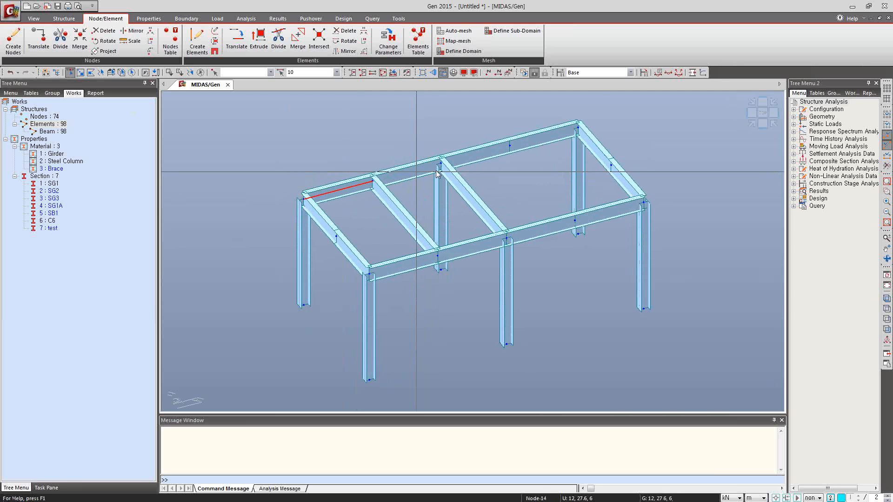
{"action": "left_click", "coordinate": [409, 172]}
{"action": "left_click", "coordinate": [479, 154]}
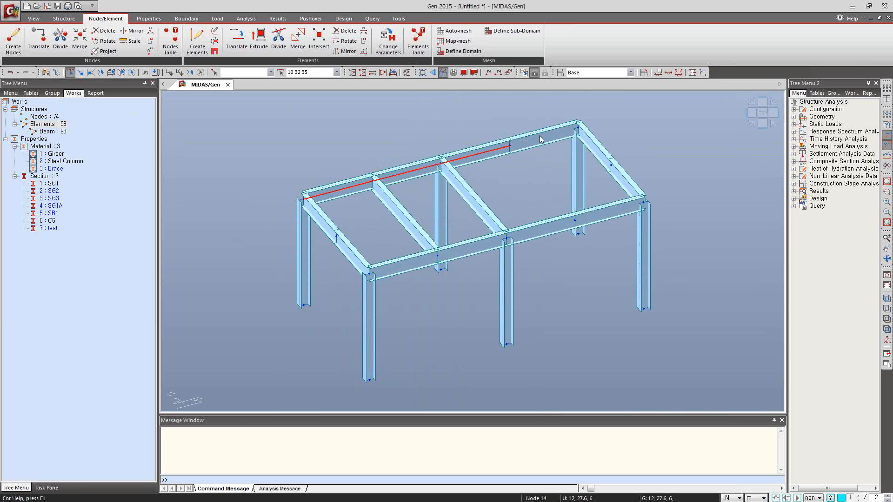
{"action": "left_click", "coordinate": [539, 138]}
{"action": "left_click", "coordinate": [607, 212]}
{"action": "left_click", "coordinate": [541, 229]}
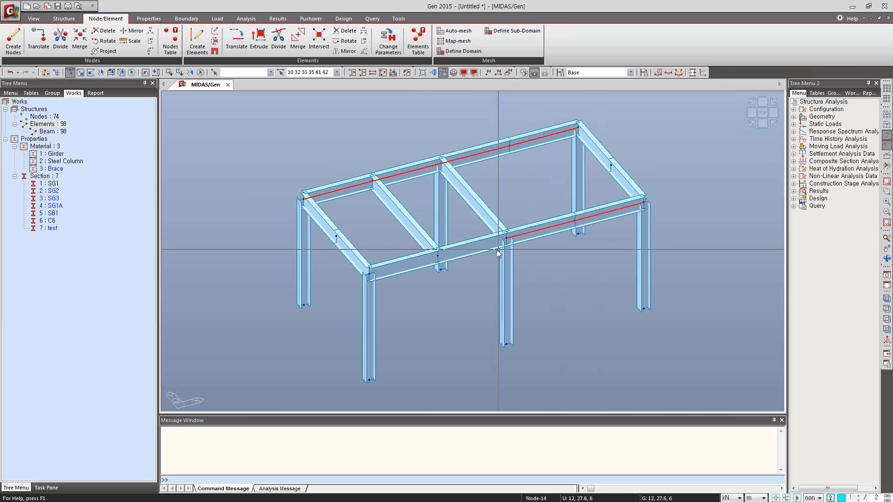
{"action": "left_click", "coordinate": [472, 246]}
{"action": "left_click", "coordinate": [402, 265]}
{"action": "left_click", "coordinate": [484, 205]}
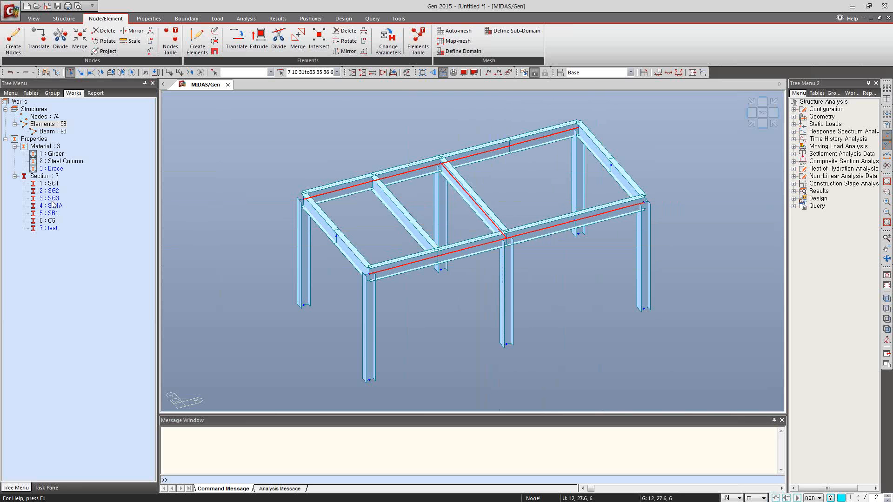
{"action": "left_click_drag", "start_coordinate": [54, 195], "coordinate": [483, 183]}
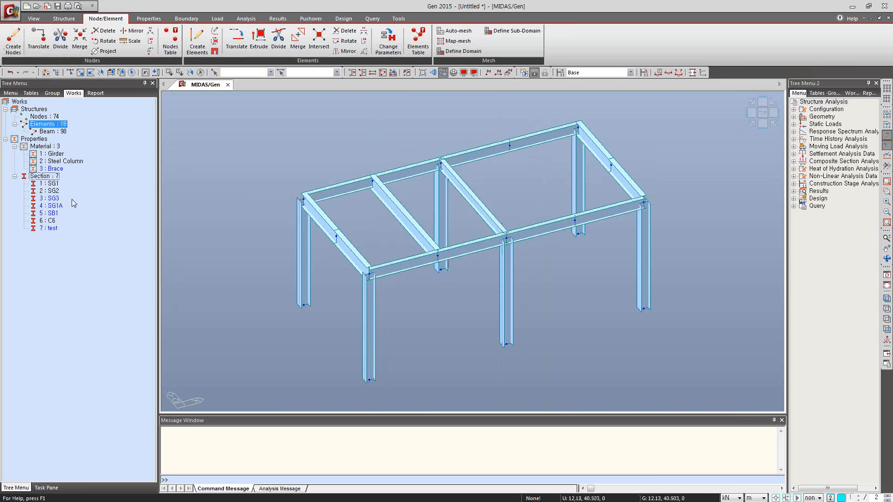
Step: Assign section SB1 to the intermediate cross beam that has no columns beneath it
{"action": "left_click", "coordinate": [68, 74]}
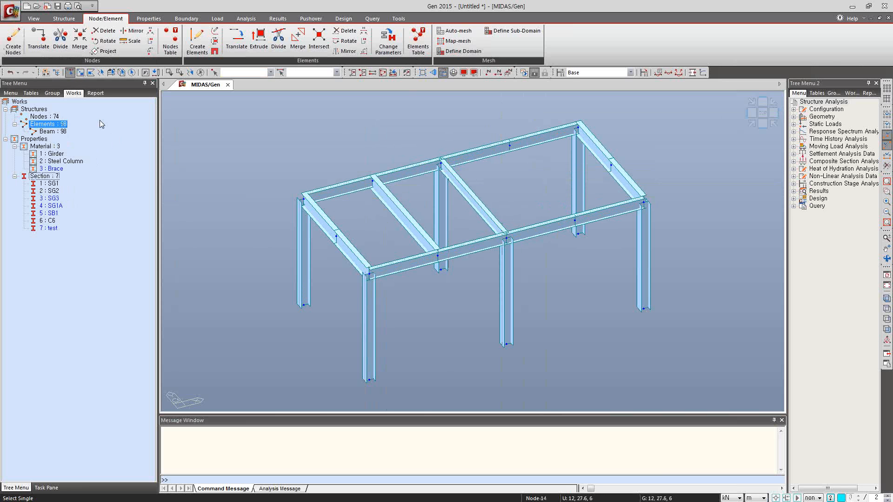
{"action": "left_click", "coordinate": [398, 209]}
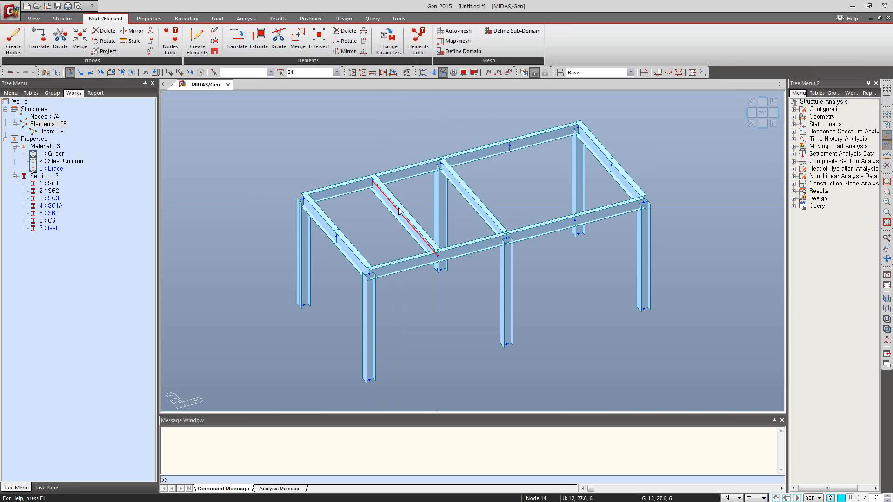
{"action": "left_click_drag", "start_coordinate": [53, 214], "coordinate": [398, 204]}
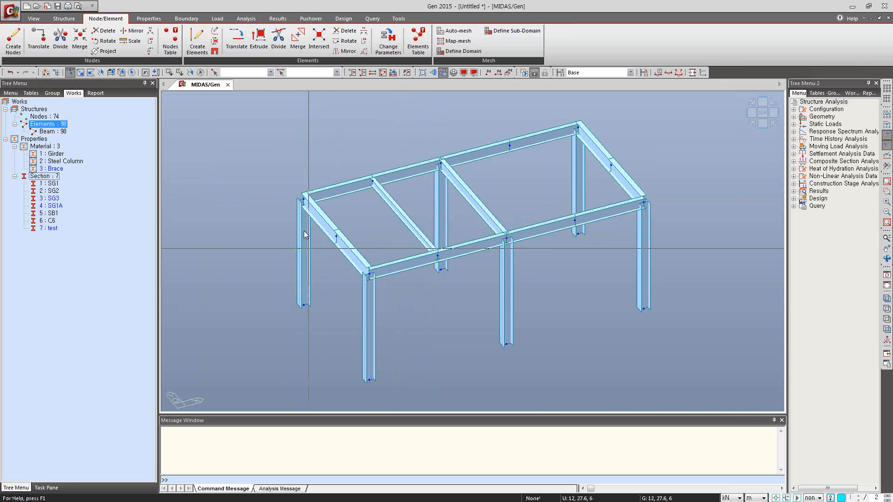
Step: Assign section SG3 to the segments of the two end cross beams of the bay
{"action": "left_click", "coordinate": [336, 236]}
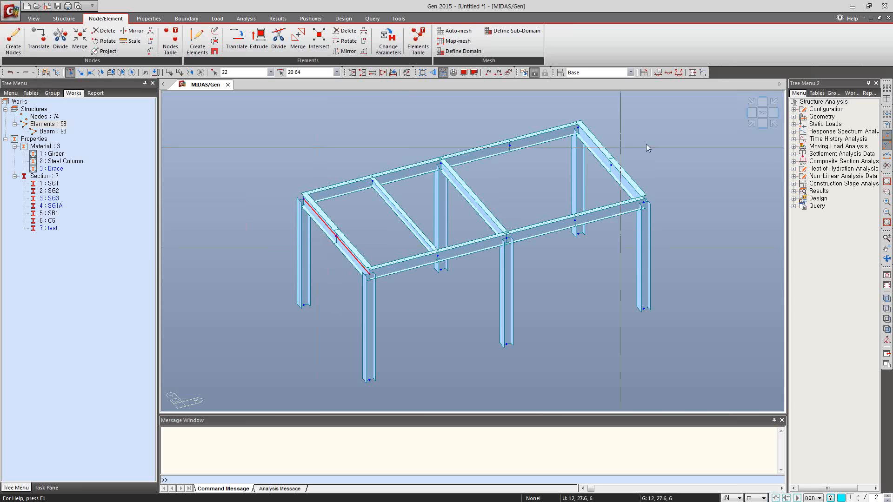
{"action": "left_click_drag", "start_coordinate": [625, 150], "coordinate": [589, 179]}
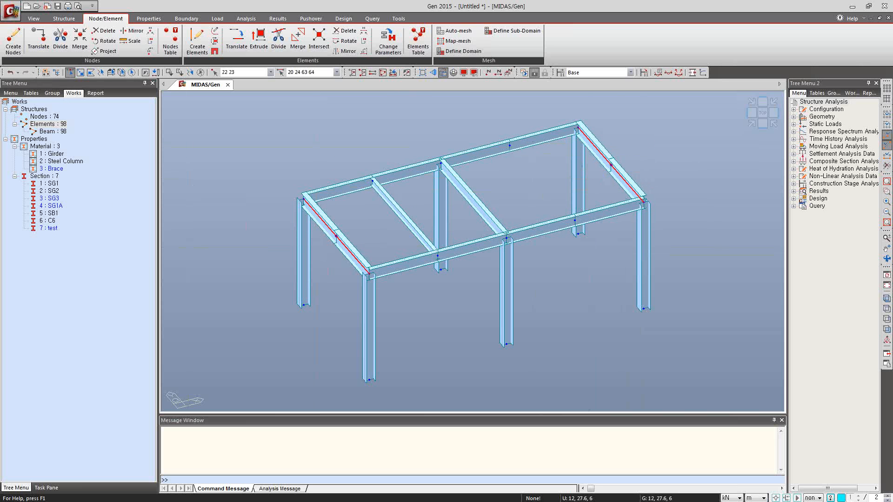
{"action": "left_click_drag", "start_coordinate": [55, 198], "coordinate": [506, 157]}
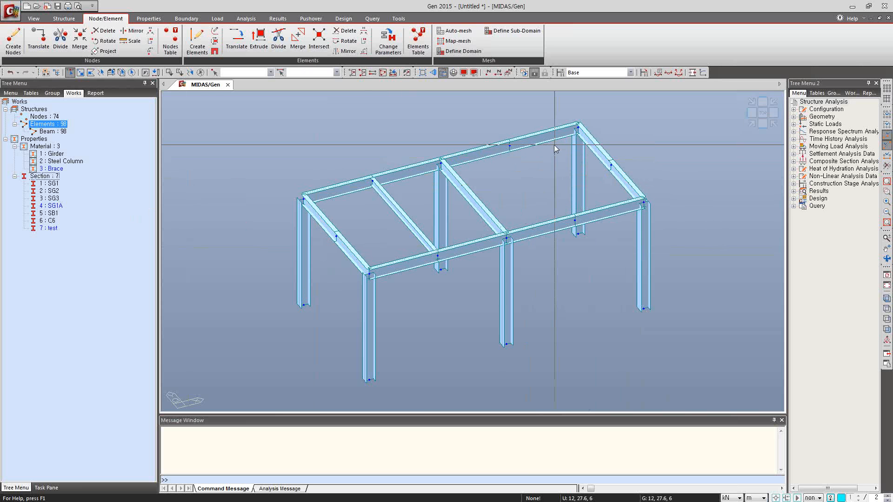
Step: With the whole model active, assign section SG2 to the shortest girder linking the two wings and SG1A to the longest linking girder at the outer edge
{"action": "left_click", "coordinate": [383, 74]}
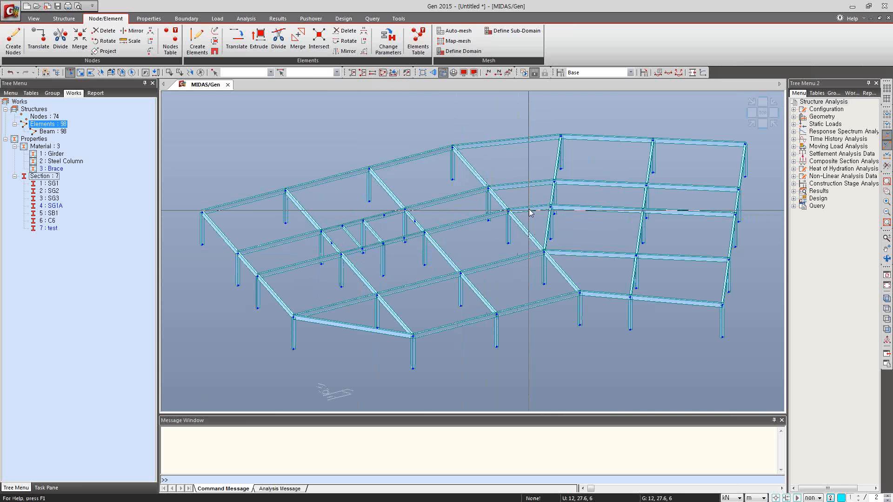
{"action": "left_click", "coordinate": [529, 209]}
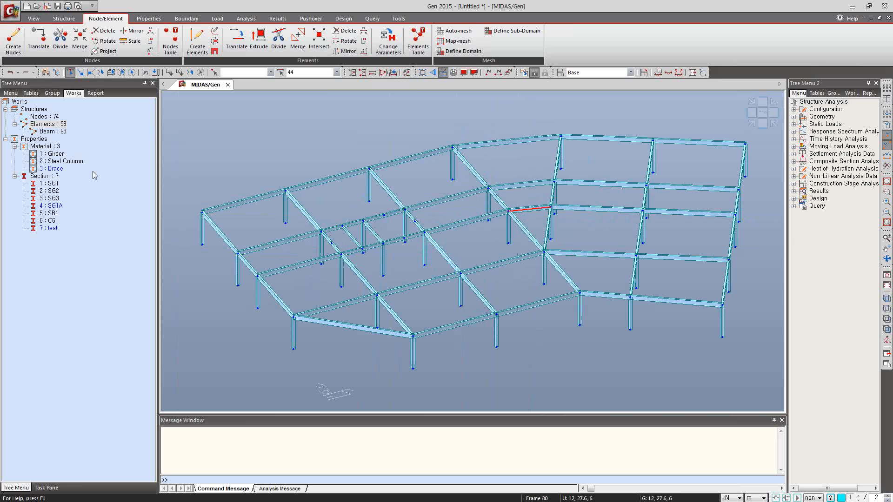
{"action": "left_click_drag", "start_coordinate": [52, 191], "coordinate": [526, 199]}
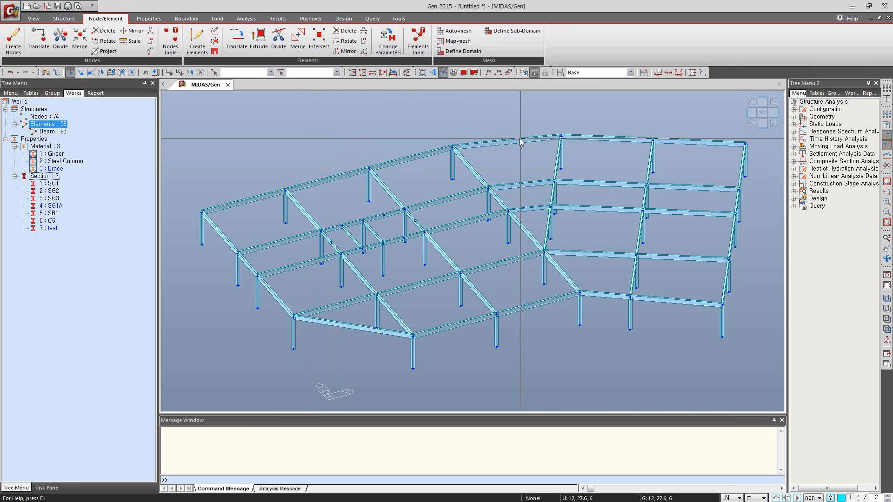
{"action": "left_click", "coordinate": [493, 142]}
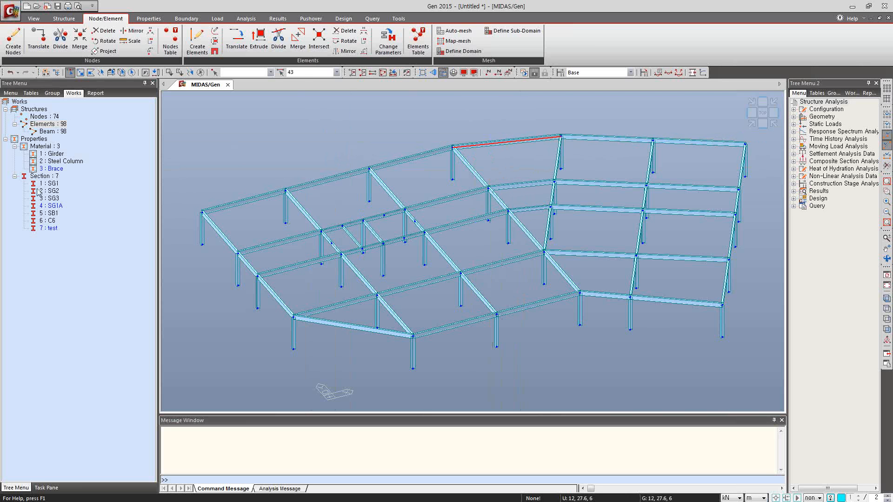
{"action": "left_click_drag", "start_coordinate": [59, 209], "coordinate": [488, 138]}
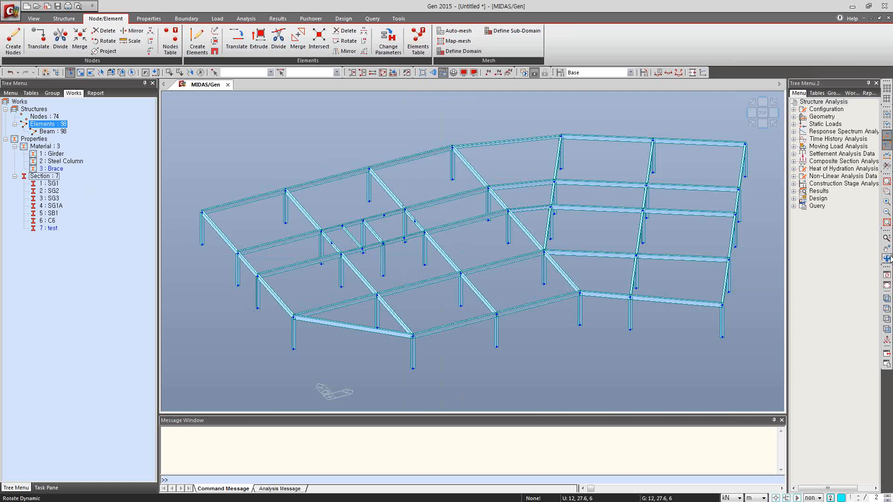
Step: Isolate the small core bay again by window-selecting it in plan view and activating only its nodes and elements, shown in isometric view
{"action": "left_click", "coordinate": [887, 308]}
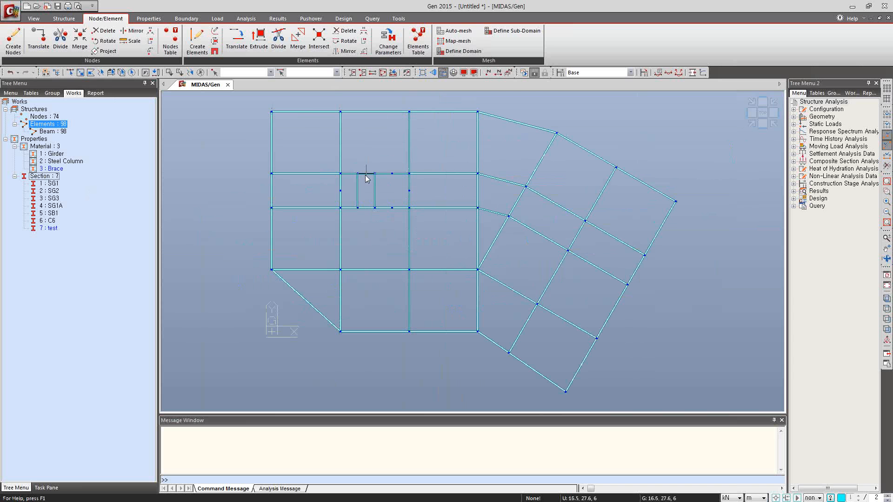
{"action": "left_click", "coordinate": [70, 73]}
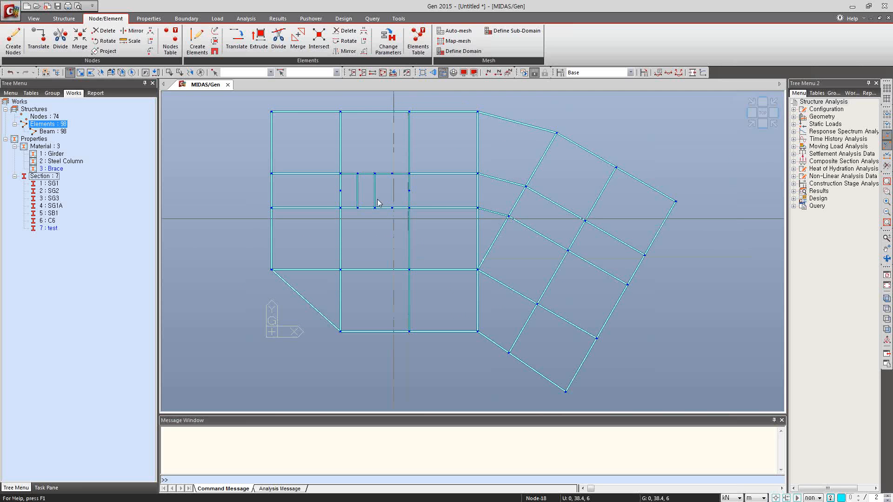
{"action": "left_click_drag", "start_coordinate": [374, 177], "coordinate": [430, 225]}
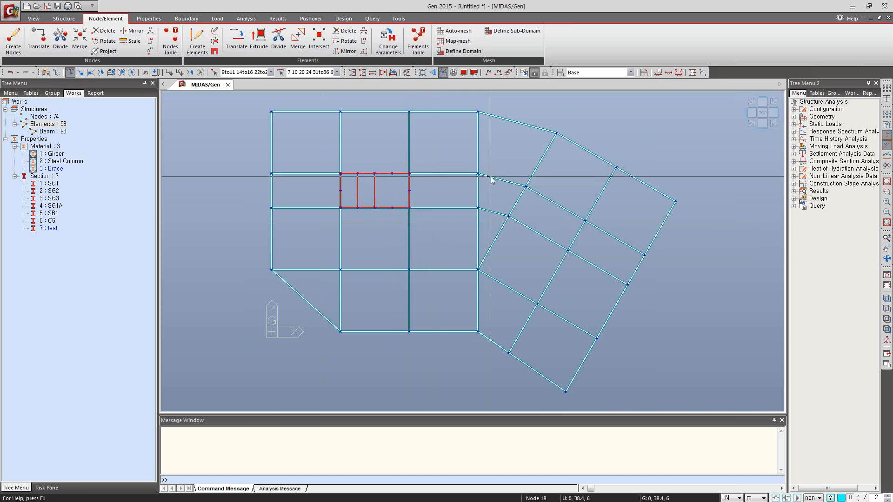
{"action": "left_click", "coordinate": [353, 73]}
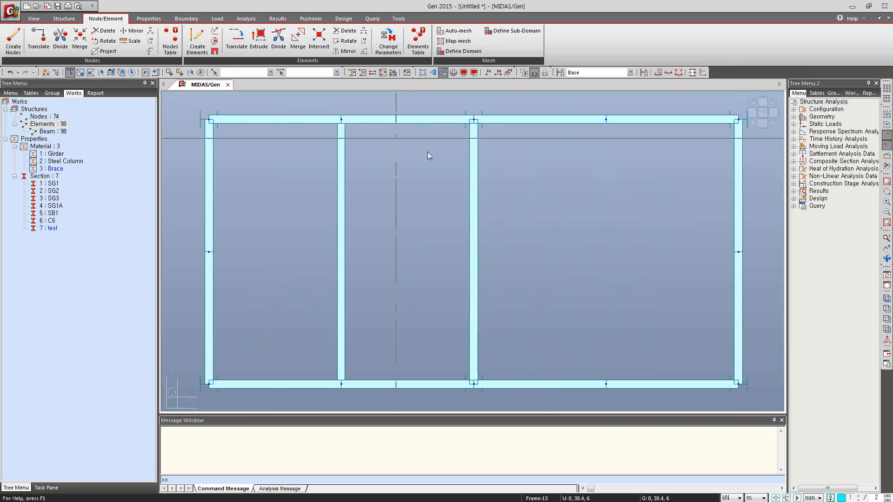
{"action": "left_click", "coordinate": [750, 123]}
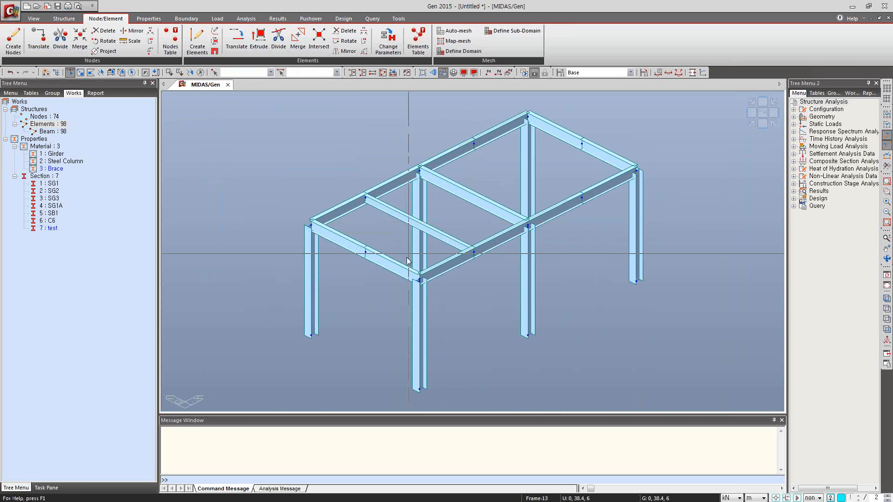
Step: Inspect the isolated bay as a wireframe from a rotated angle and restore the hidden-surface display
{"action": "left_click", "coordinate": [442, 73]}
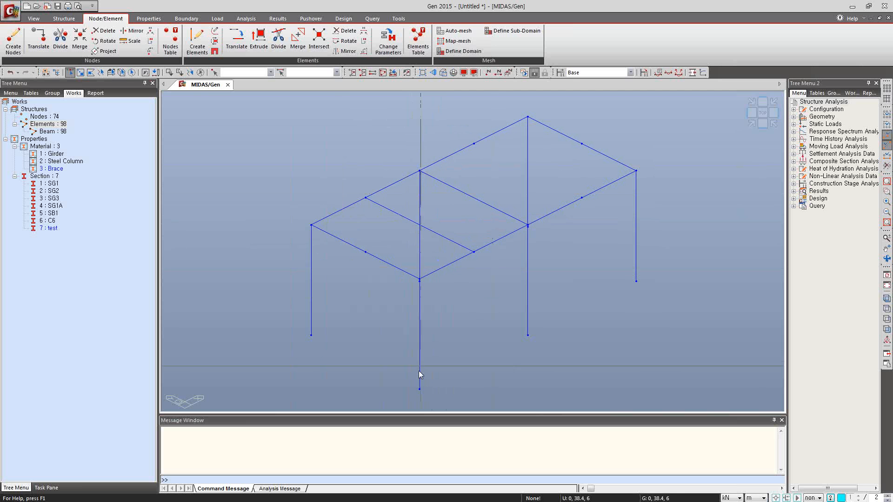
{"action": "left_click", "coordinate": [887, 259]}
{"action": "left_click_drag", "start_coordinate": [614, 234], "coordinate": [593, 234]}
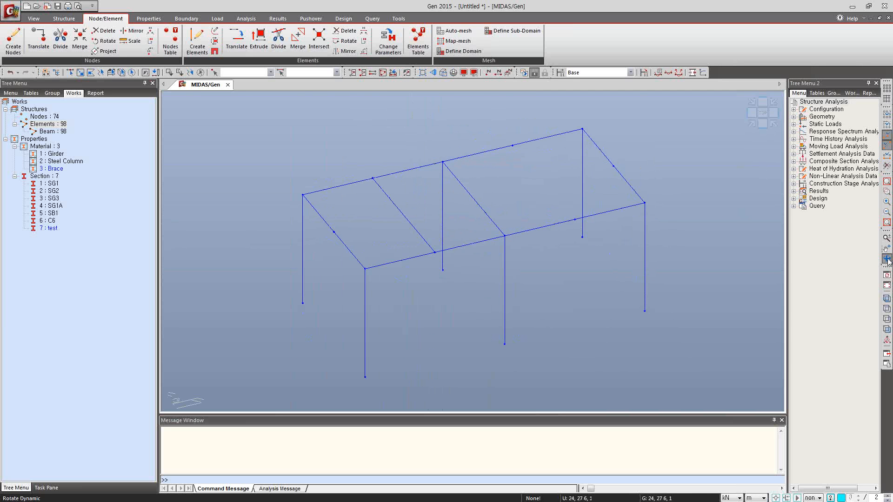
{"action": "key", "text": "Escape"}
{"action": "left_click", "coordinate": [442, 73]}
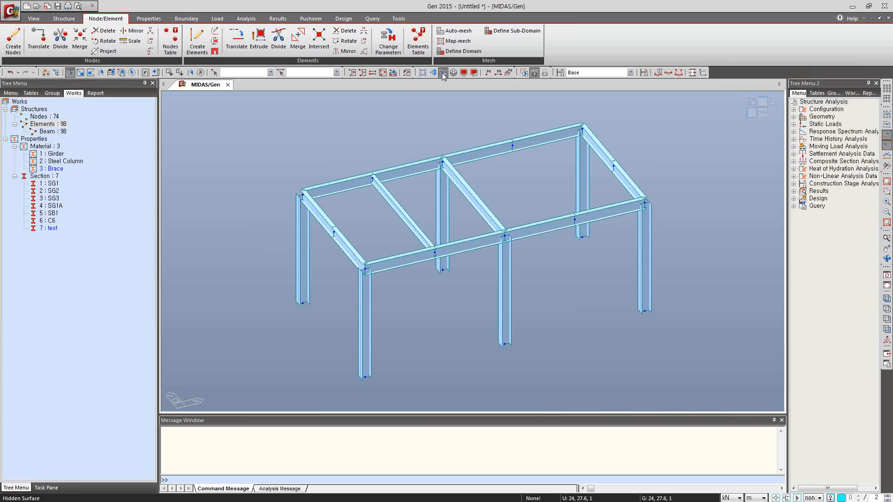
Step: In wireframe display, create two beam elements with material Brace and section SB1 from the near end frame's column bases to its cross-beam midpoint
{"action": "left_click", "coordinate": [443, 73]}
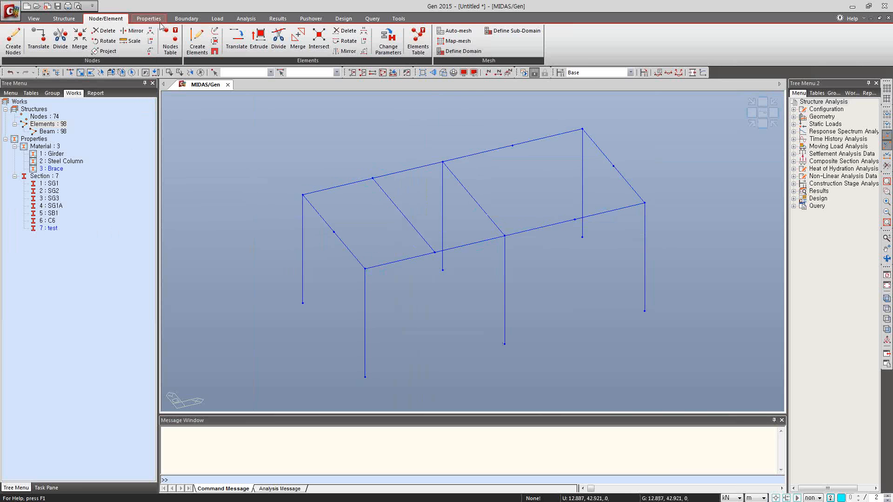
{"action": "left_click", "coordinate": [197, 41]}
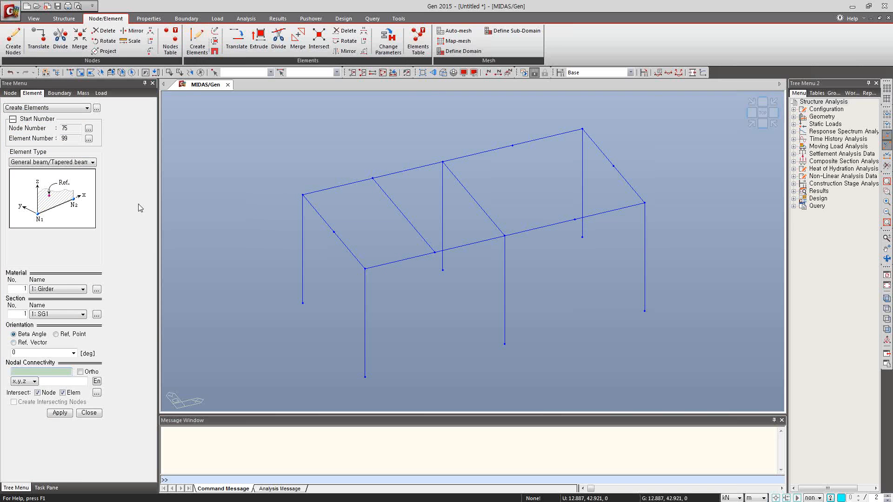
{"action": "left_click", "coordinate": [83, 290]}
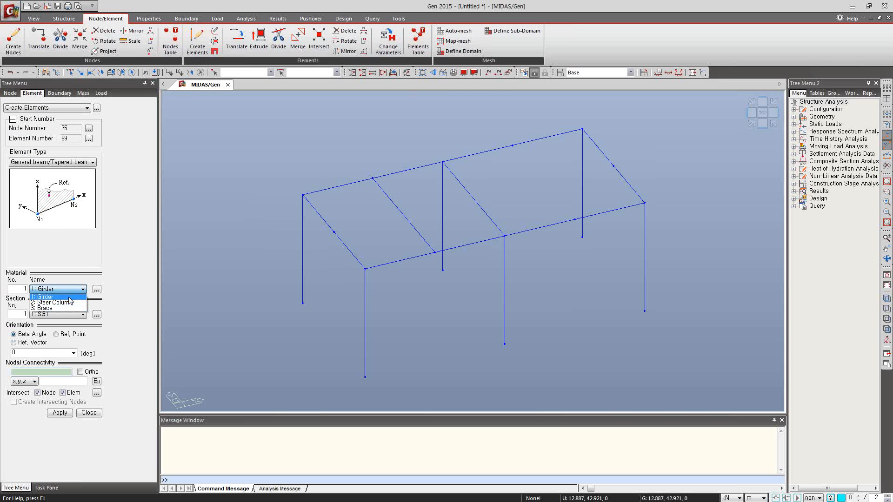
{"action": "left_click", "coordinate": [71, 307]}
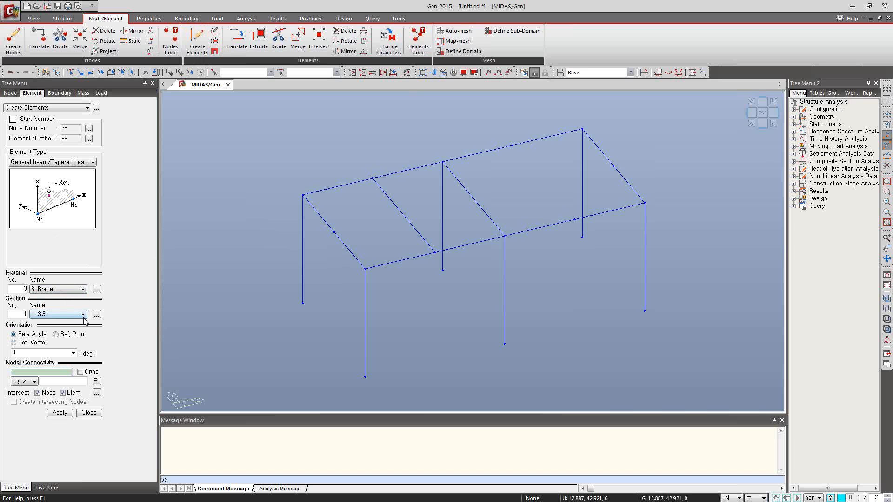
{"action": "left_click", "coordinate": [84, 315]}
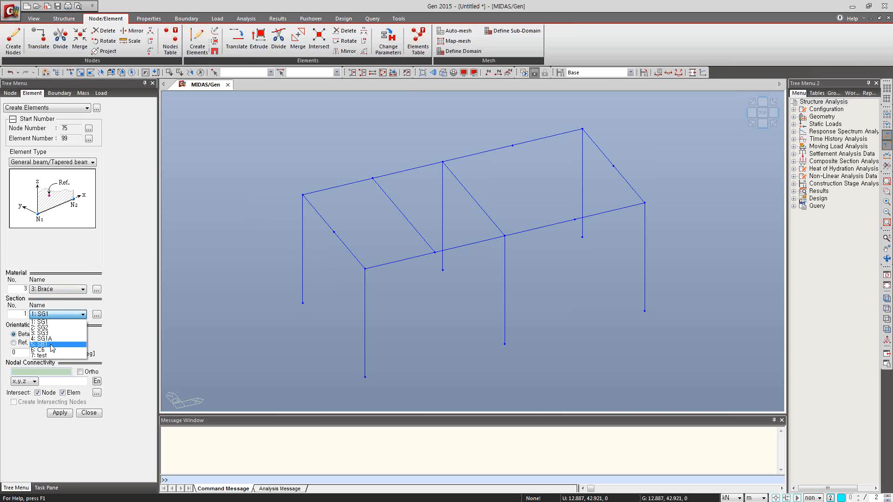
{"action": "left_click", "coordinate": [52, 345]}
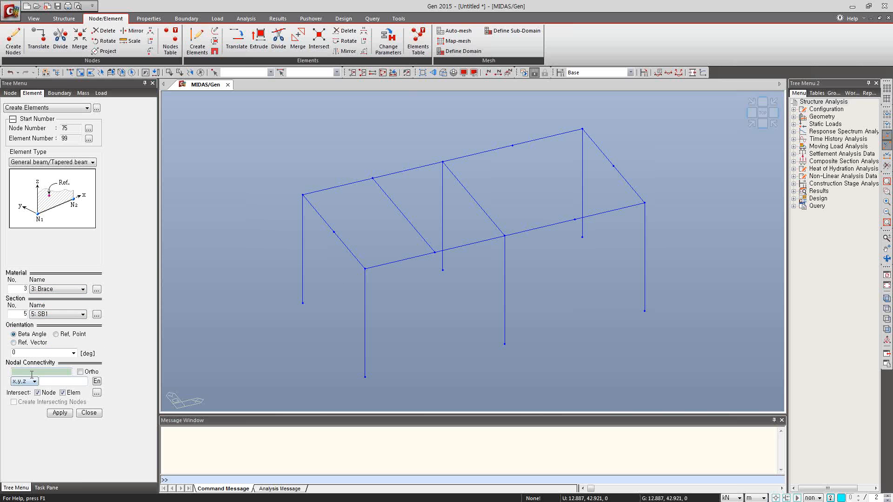
{"action": "left_click", "coordinate": [303, 303]}
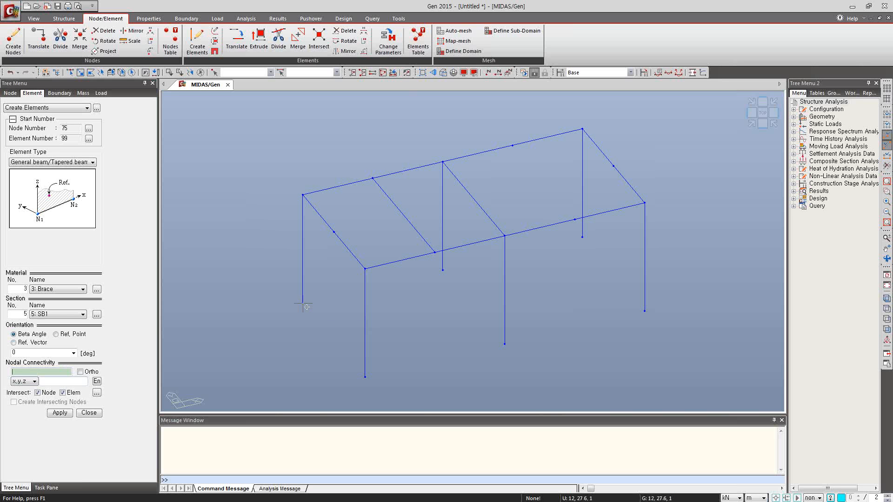
{"action": "left_click", "coordinate": [334, 231]}
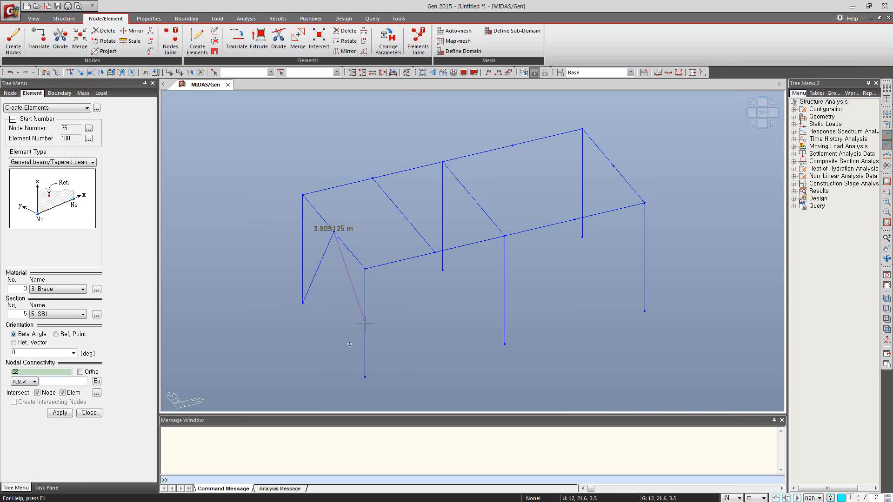
{"action": "left_click", "coordinate": [365, 377]}
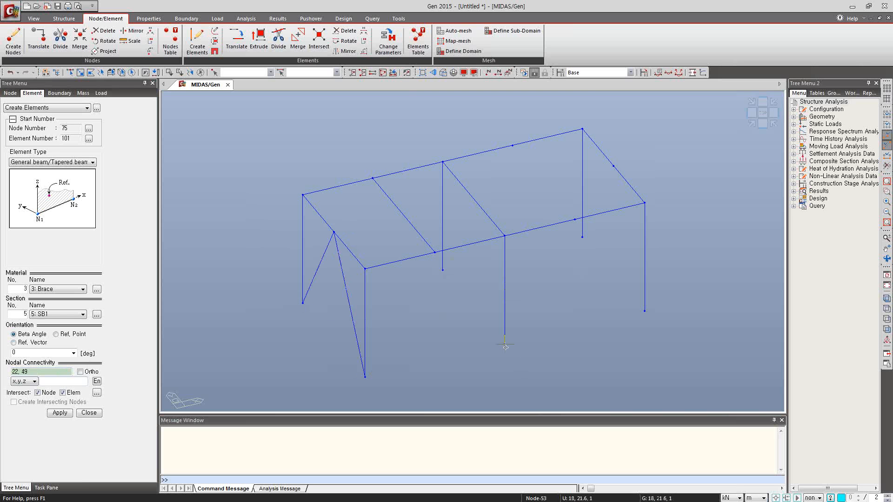
Step: Create the same inverted-V braces in the opposite end frame and in the far bays of both long sides
{"action": "left_click", "coordinate": [576, 220]}
{"action": "left_click", "coordinate": [644, 310]}
{"action": "left_click", "coordinate": [584, 238]}
{"action": "left_click", "coordinate": [613, 166]}
{"action": "left_click", "coordinate": [645, 310]}
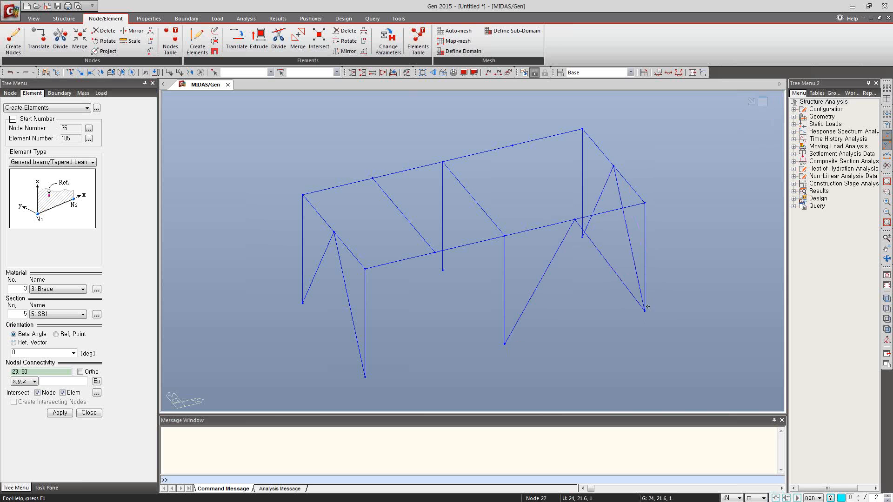
{"action": "left_click", "coordinate": [442, 270]}
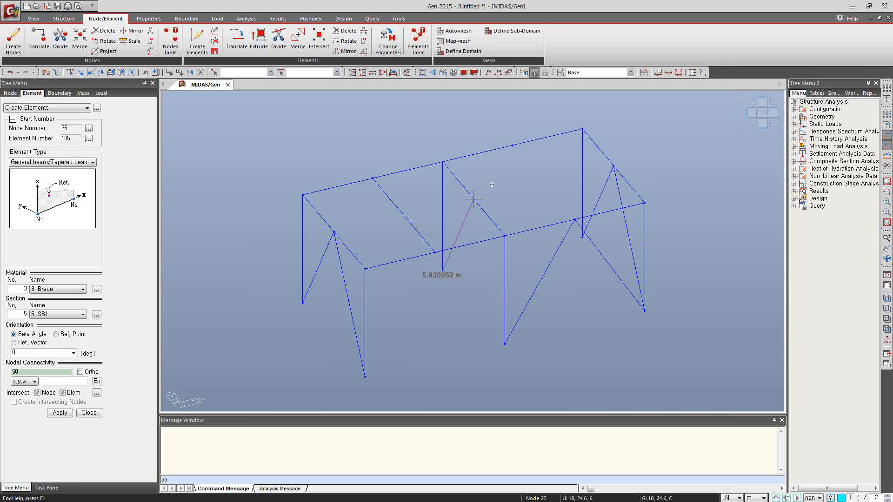
{"action": "left_click", "coordinate": [512, 145]}
{"action": "left_click", "coordinate": [582, 237]}
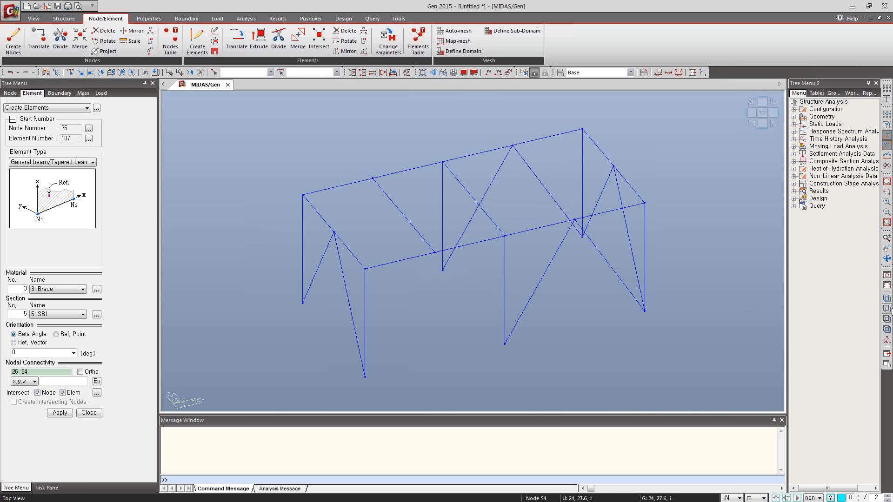
Step: Inspect the braced bay from a rotated angle in hidden-surface display and finish creating elements
{"action": "left_click", "coordinate": [887, 258]}
{"action": "left_click_drag", "start_coordinate": [744, 277], "coordinate": [611, 272]}
{"action": "left_click", "coordinate": [887, 259]}
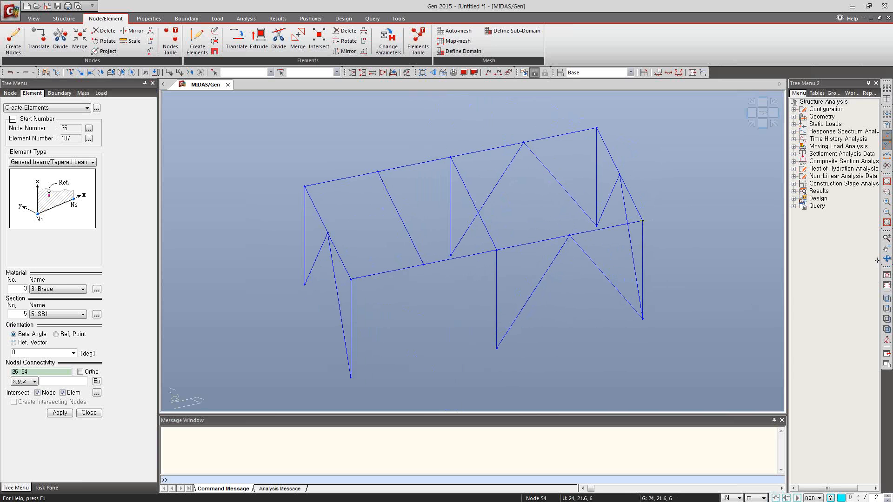
{"action": "left_click", "coordinate": [444, 73]}
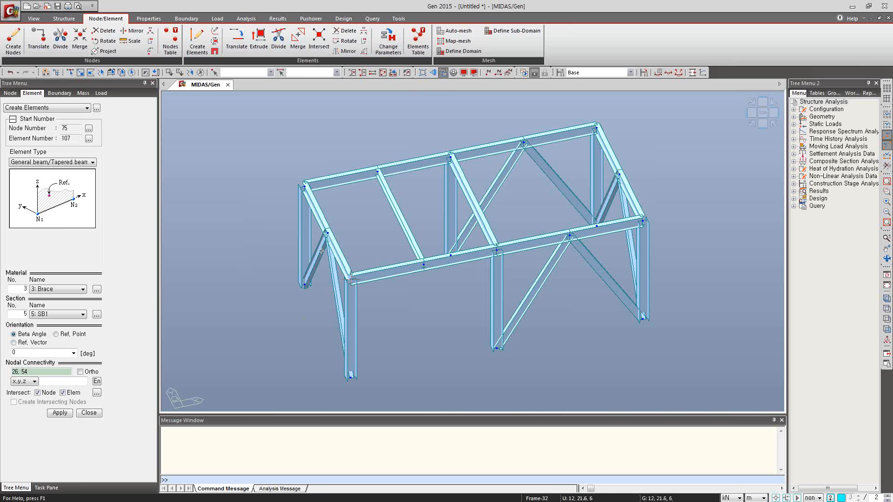
{"action": "left_click", "coordinate": [89, 413]}
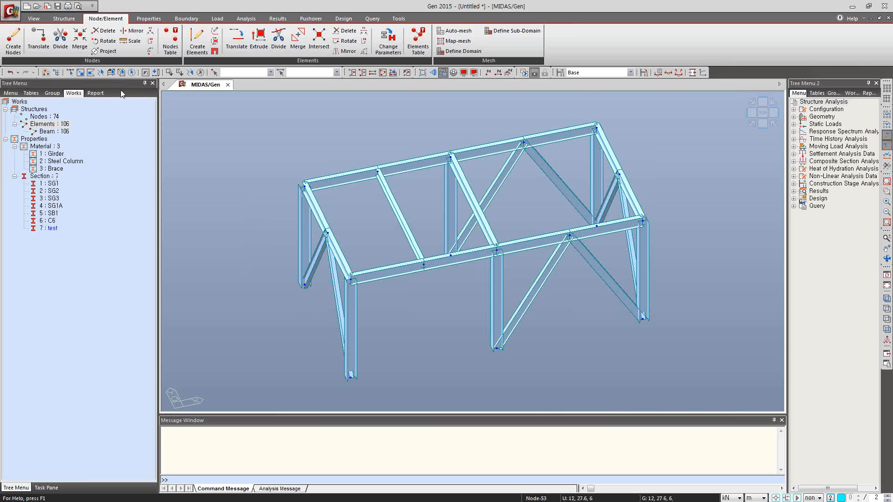
Step: Assign material Brace to the bay's intermediate cross beam without braces and reactivate the whole model
{"action": "left_click", "coordinate": [70, 73]}
{"action": "left_click", "coordinate": [402, 221]}
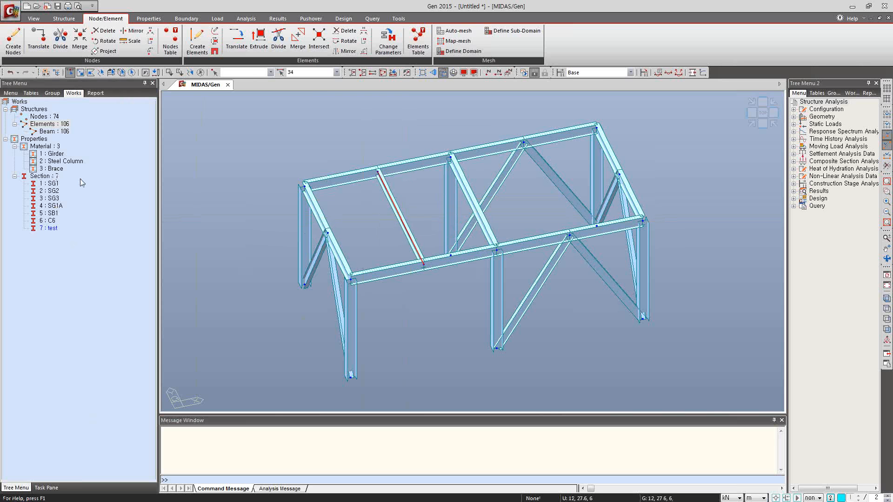
{"action": "left_click_drag", "start_coordinate": [55, 167], "coordinate": [403, 207]}
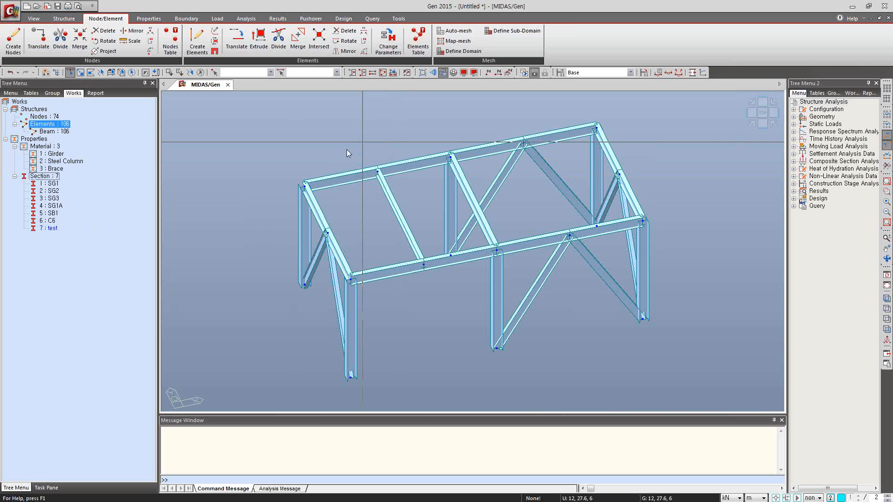
{"action": "left_click", "coordinate": [383, 73]}
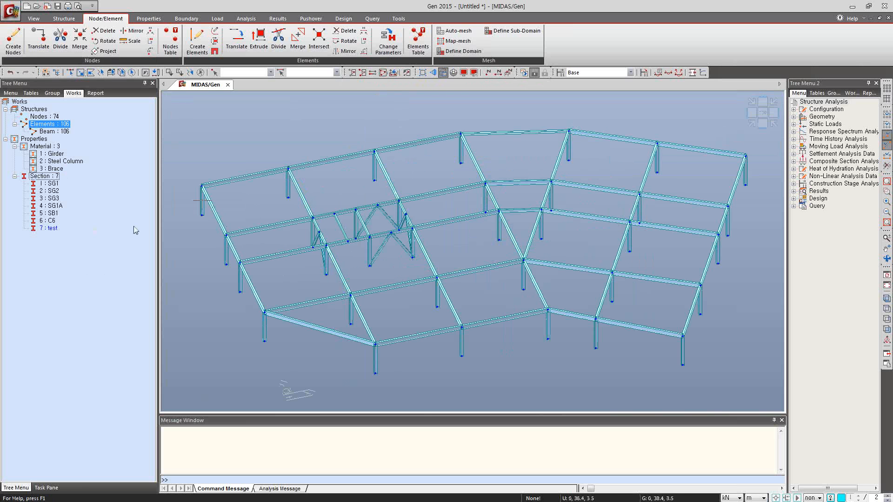
Step: Check the material assignments by selecting the elements of Girder, Steel Column and Brace in turn
{"action": "double_click", "coordinate": [57, 155]}
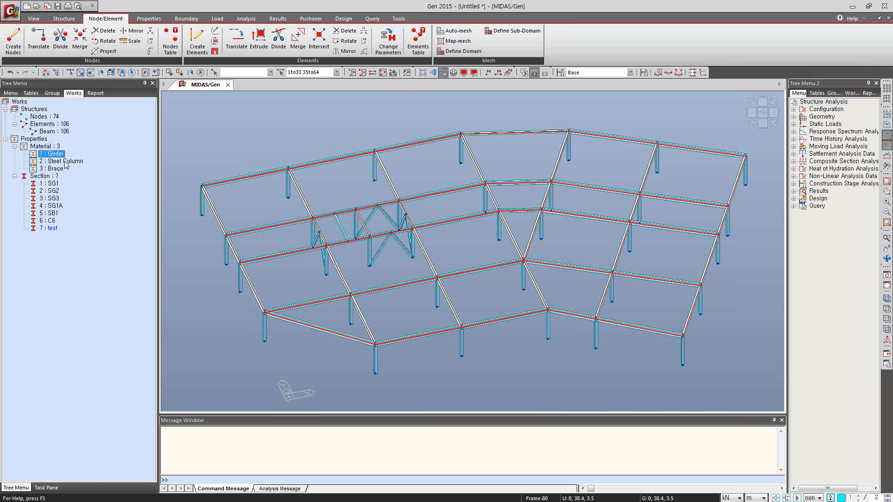
{"action": "double_click", "coordinate": [66, 162]}
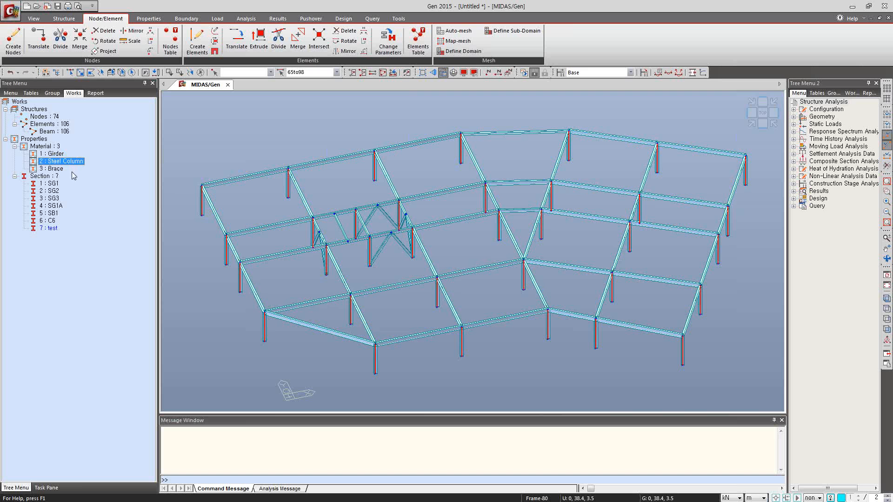
{"action": "double_click", "coordinate": [62, 169]}
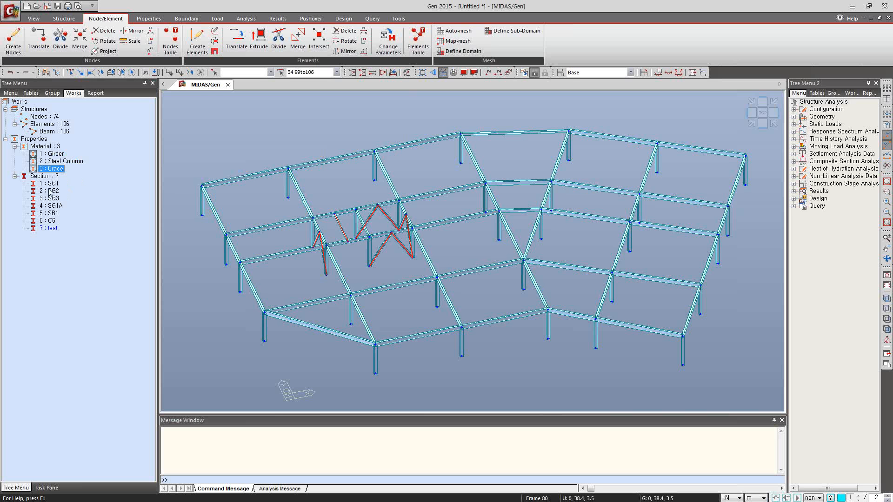
Step: Check the section assignments by selecting the elements of SG1, SG2, SG1A, SB1 and C6 in turn, and clear the selection
{"action": "double_click", "coordinate": [51, 183]}
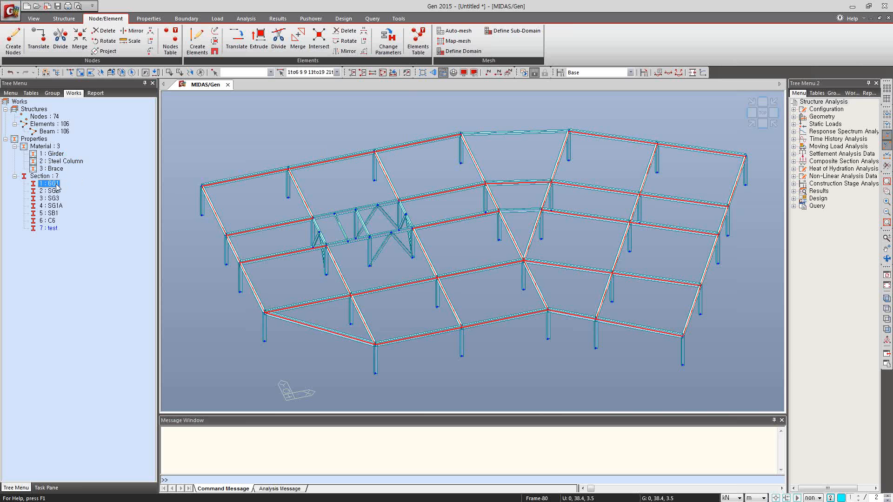
{"action": "double_click", "coordinate": [57, 198]}
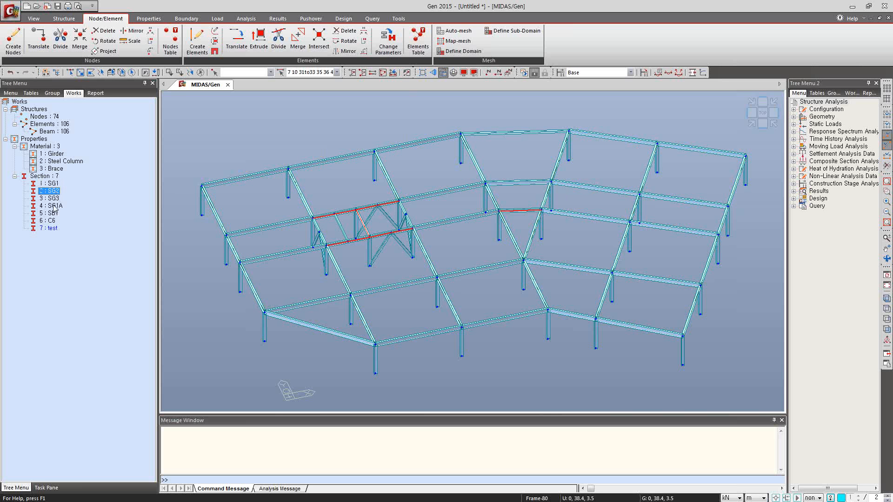
{"action": "double_click", "coordinate": [51, 206]}
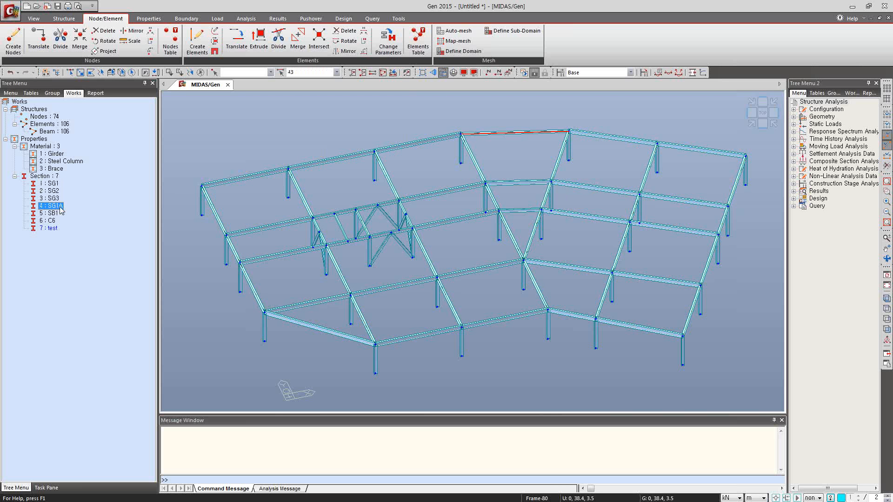
{"action": "double_click", "coordinate": [51, 213]}
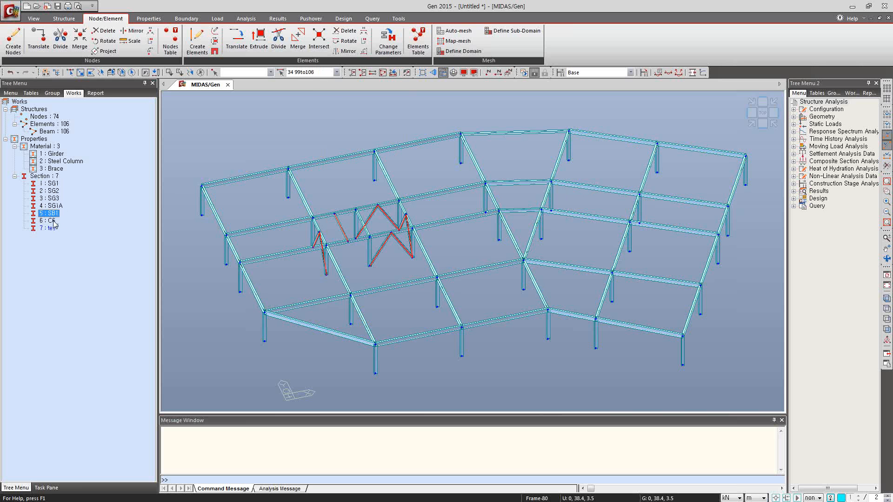
{"action": "double_click", "coordinate": [51, 221]}
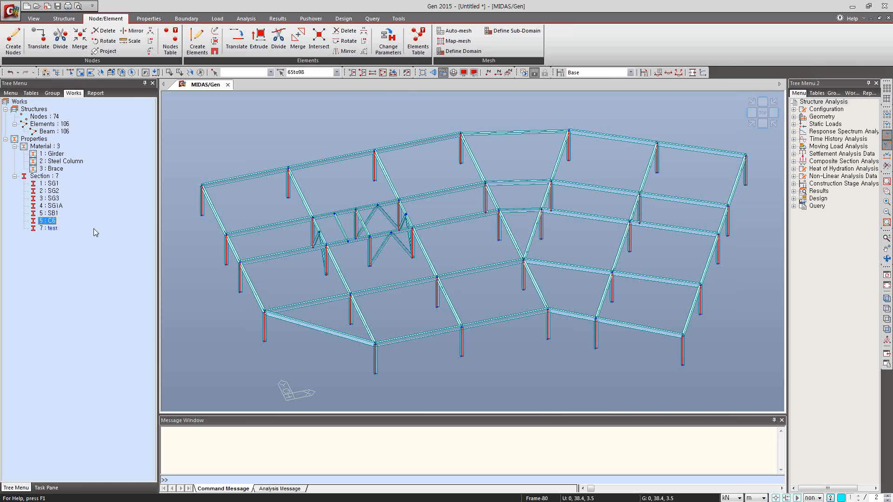
{"action": "right_click", "coordinate": [55, 221]}
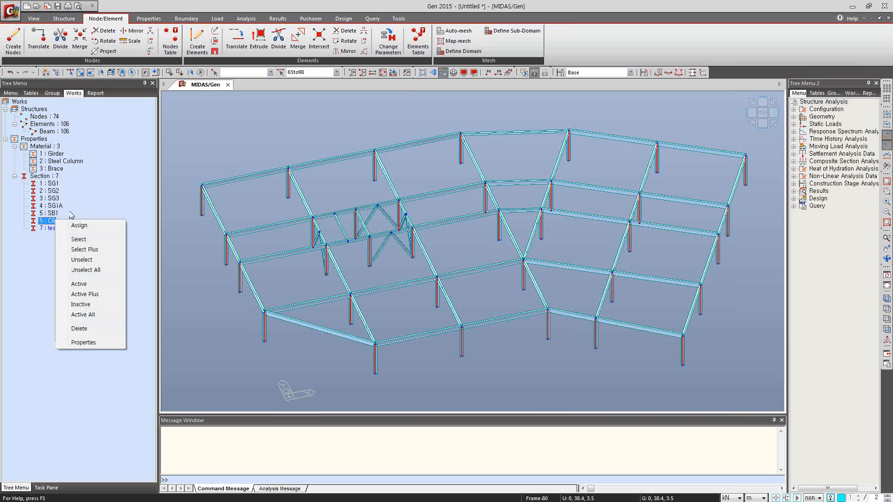
{"action": "left_click", "coordinate": [82, 260]}
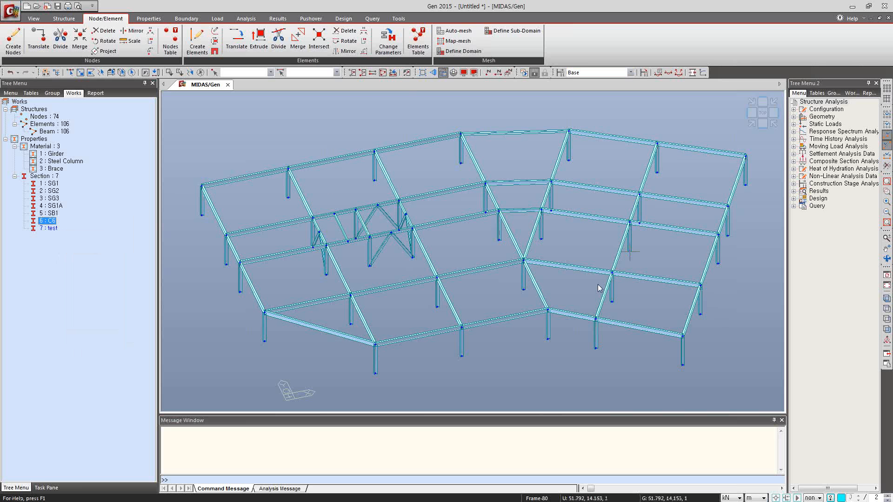
Step: Use Building Generation on all nodes and elements to add one copy of the storey at a 4 m distance in global Z
{"action": "left_click", "coordinate": [888, 259]}
{"action": "left_click_drag", "start_coordinate": [762, 246], "coordinate": [654, 263]}
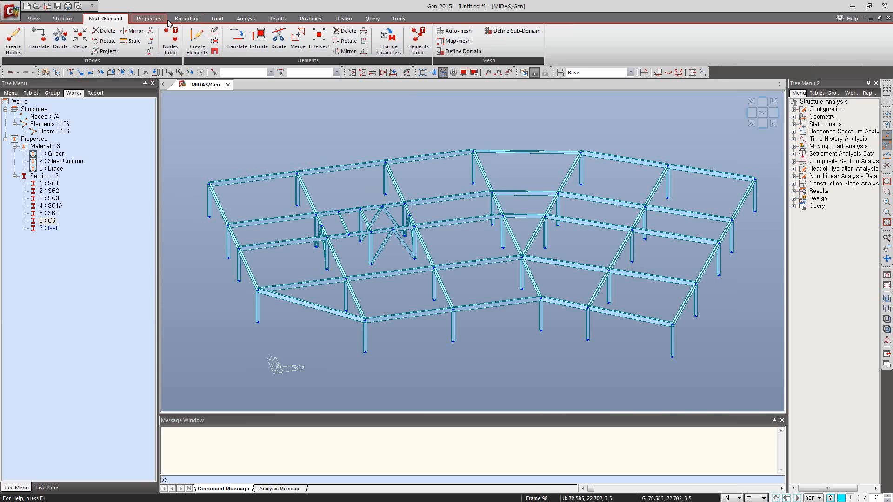
{"action": "left_click", "coordinate": [64, 19]}
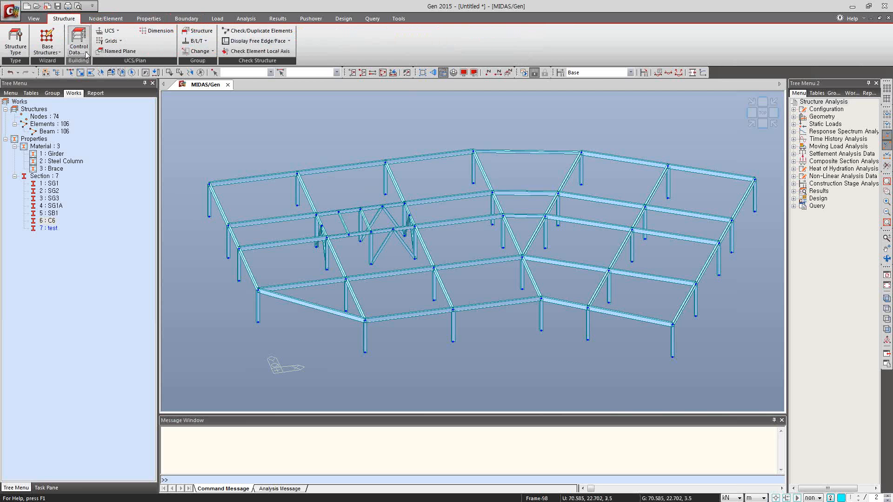
{"action": "left_click", "coordinate": [85, 54]}
{"action": "left_click", "coordinate": [107, 83]}
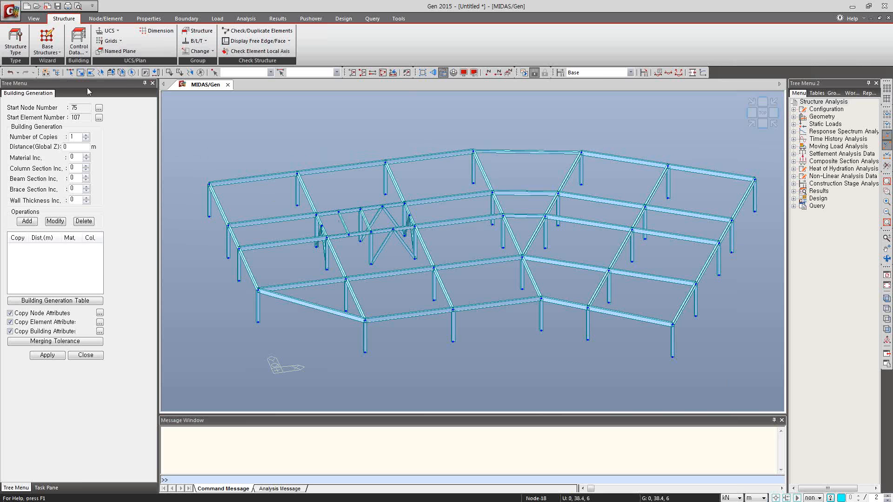
{"action": "left_click", "coordinate": [132, 72]}
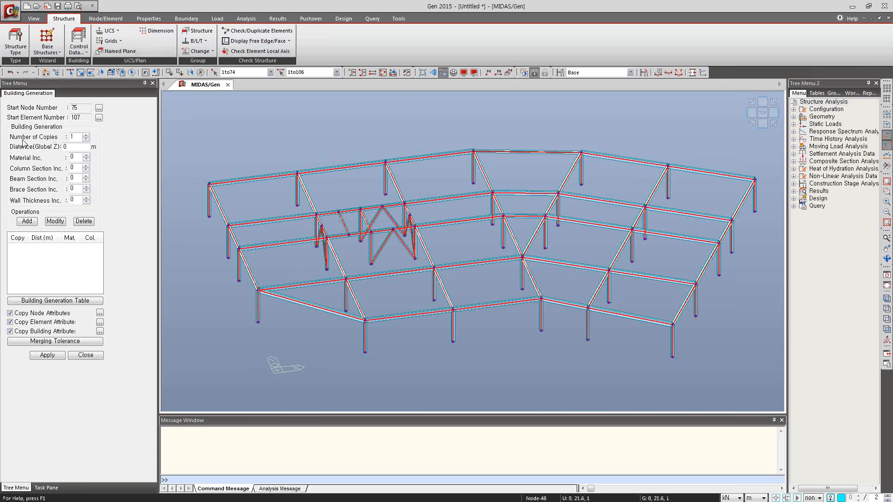
{"action": "left_click", "coordinate": [71, 147]}
{"action": "type", "text": "4"}
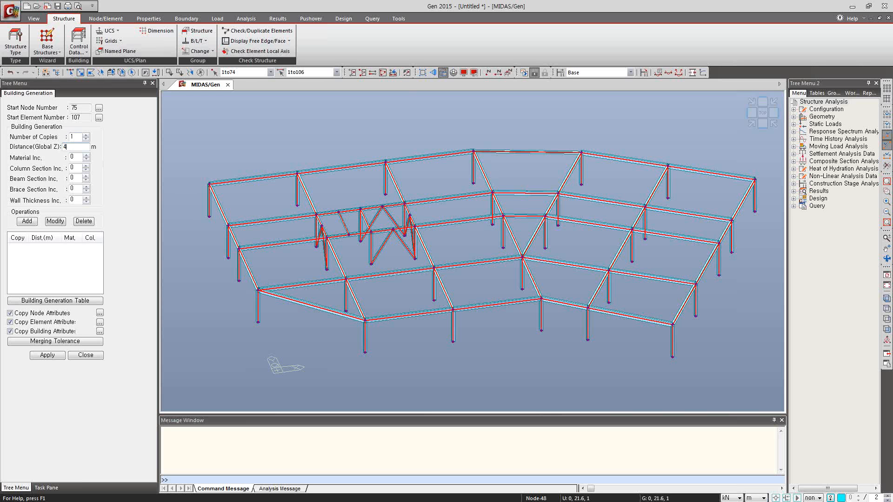
{"action": "left_click", "coordinate": [26, 221]}
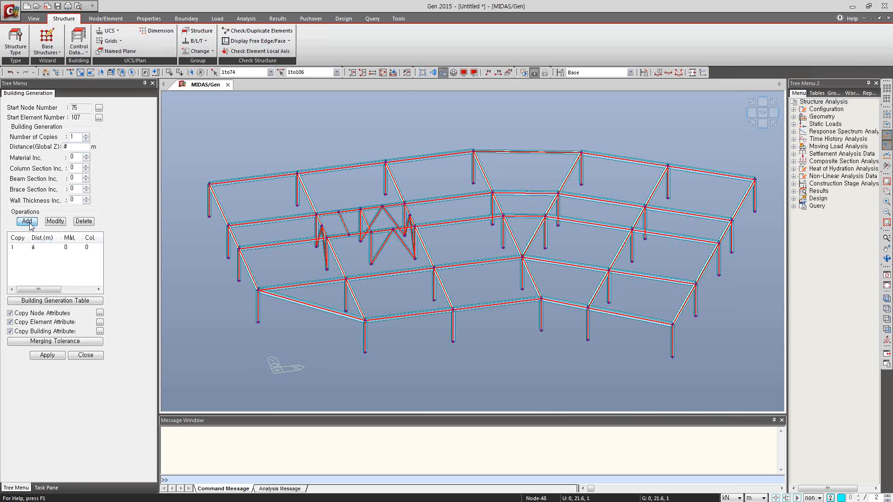
{"action": "left_click", "coordinate": [54, 359]}
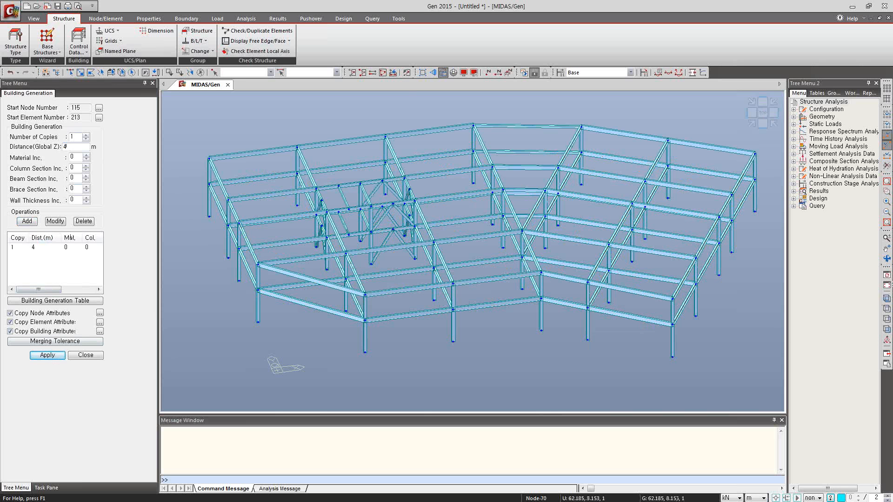
Step: Save the model on drive D under the file name wc4
{"action": "left_click", "coordinate": [886, 259]}
{"action": "mouse_move", "coordinate": [599, 324]}
{"action": "left_mouse_down"}
{"action": "mouse_move", "coordinate": [640, 303]}
{"action": "mouse_move", "coordinate": [609, 318]}
{"action": "left_mouse_up"}
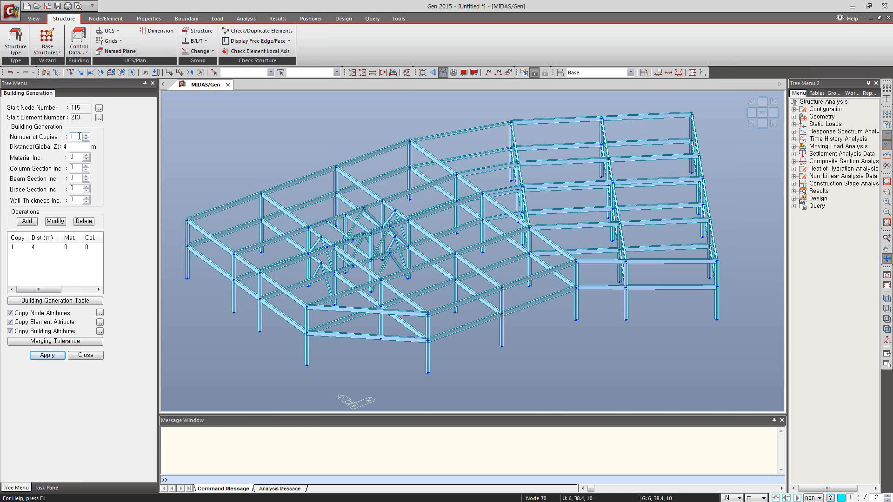
{"action": "key", "text": "ctrl+s"}
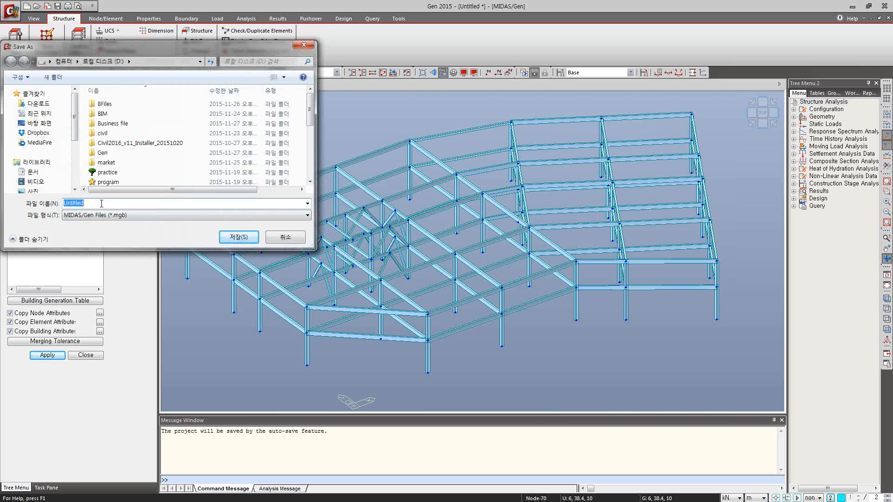
{"action": "type", "text": "wc4"}
{"action": "left_click", "coordinate": [239, 236]}
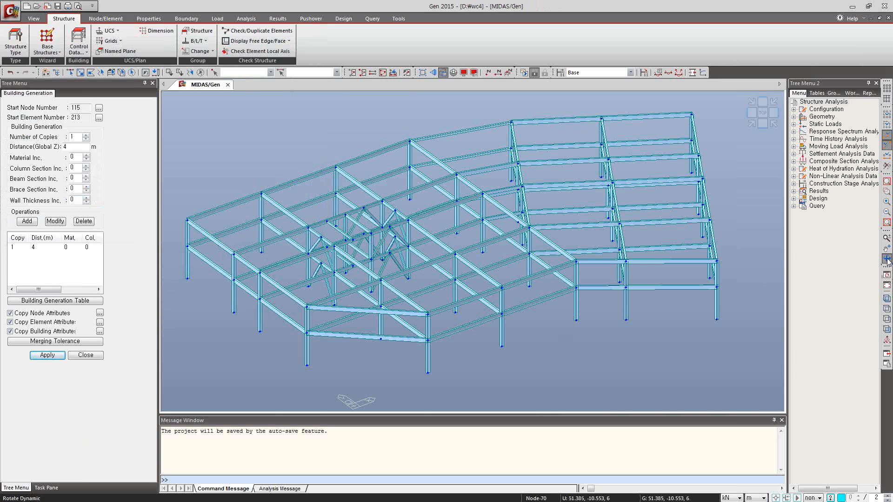
Step: Select the uppermost floor beams of the braced wing, leaving out the angled beams that connect it to the other wing
{"action": "left_click", "coordinate": [887, 340]}
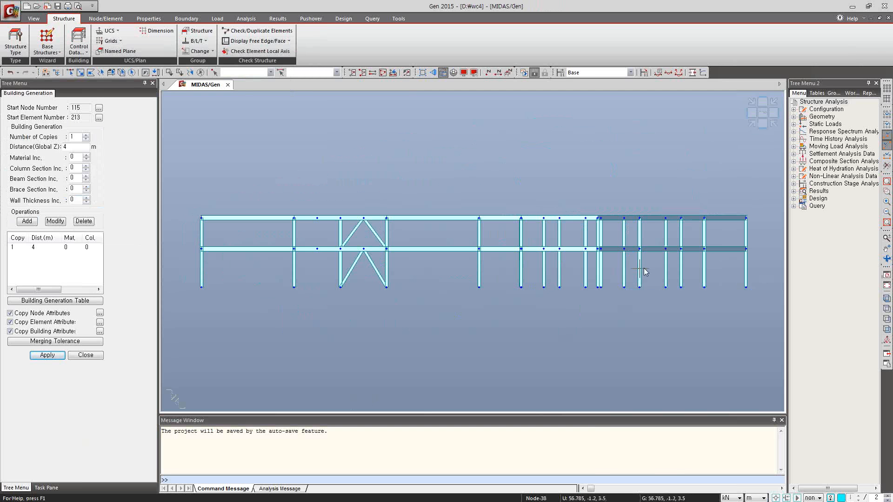
{"action": "left_click", "coordinate": [69, 73]}
{"action": "left_click_drag", "start_coordinate": [191, 202], "coordinate": [533, 236]}
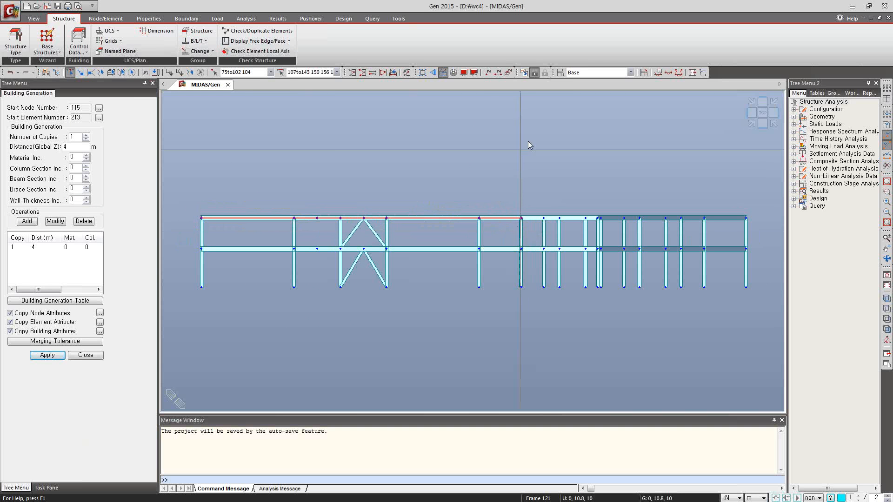
{"action": "left_click", "coordinate": [748, 124]}
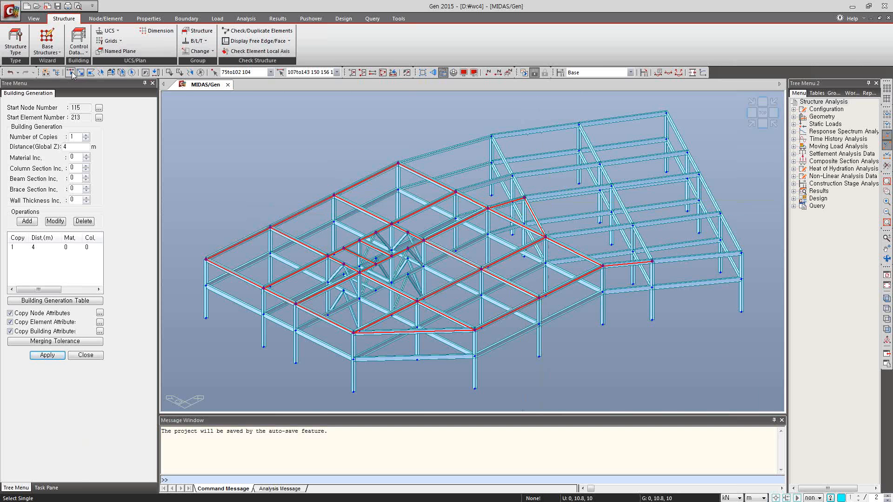
{"action": "left_click", "coordinate": [170, 73]}
{"action": "left_click_drag", "start_coordinate": [512, 203], "coordinate": [513, 203]}
{"action": "left_click_drag", "start_coordinate": [663, 250], "coordinate": [641, 275]}
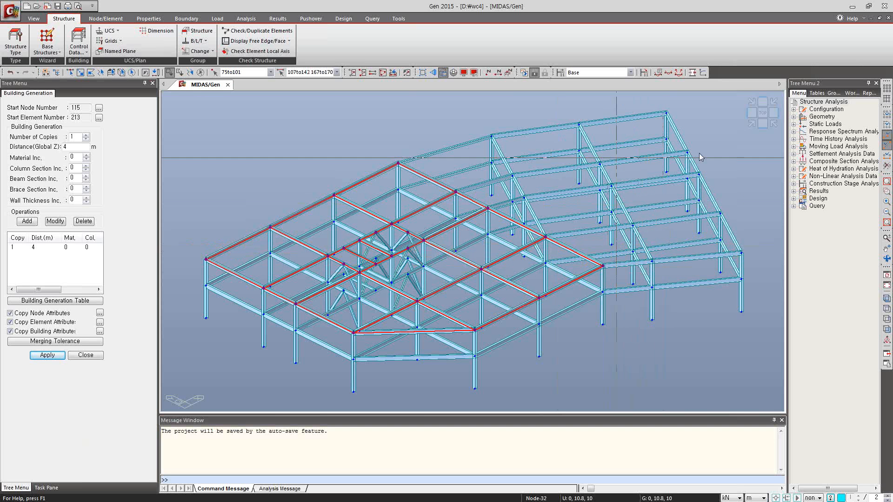
{"action": "left_click", "coordinate": [170, 73]}
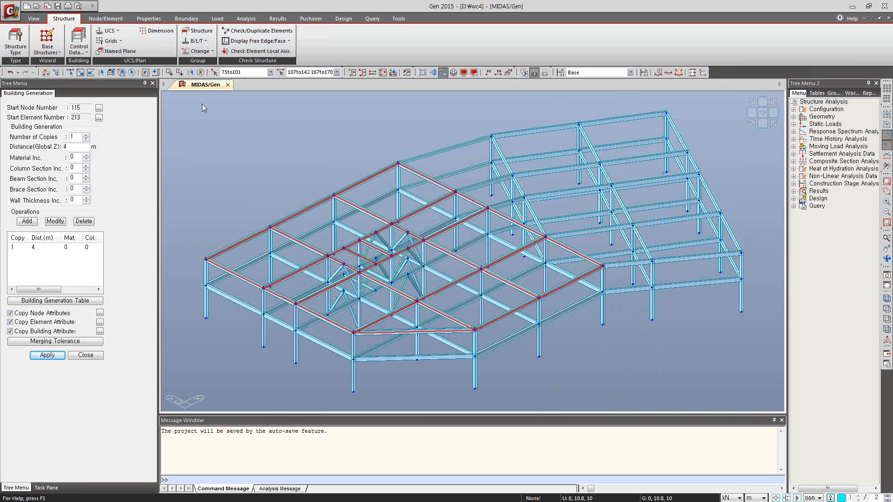
Step: Add the braced wing's upper-storey columns and braces to the selection and copy it up one 4 m storey with Building Generation
{"action": "left_click", "coordinate": [887, 330]}
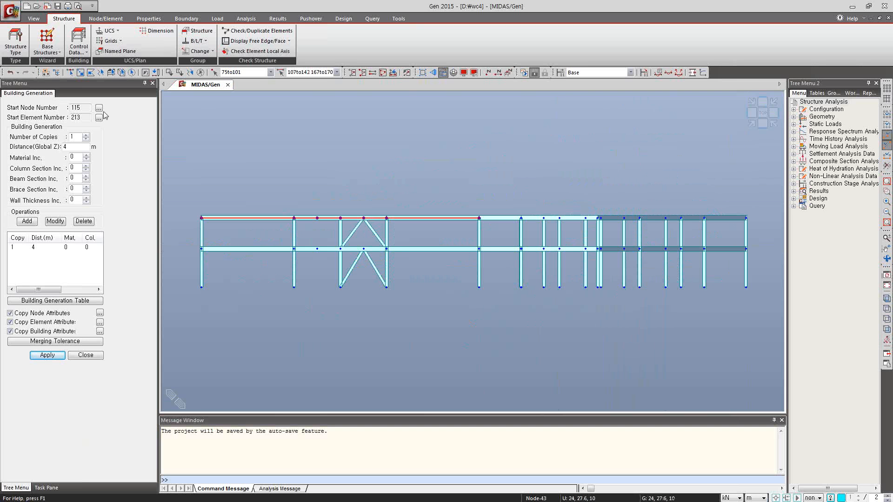
{"action": "left_click_drag", "start_coordinate": [489, 233], "coordinate": [332, 233]}
{"action": "left_click_drag", "start_coordinate": [196, 245], "coordinate": [196, 245]}
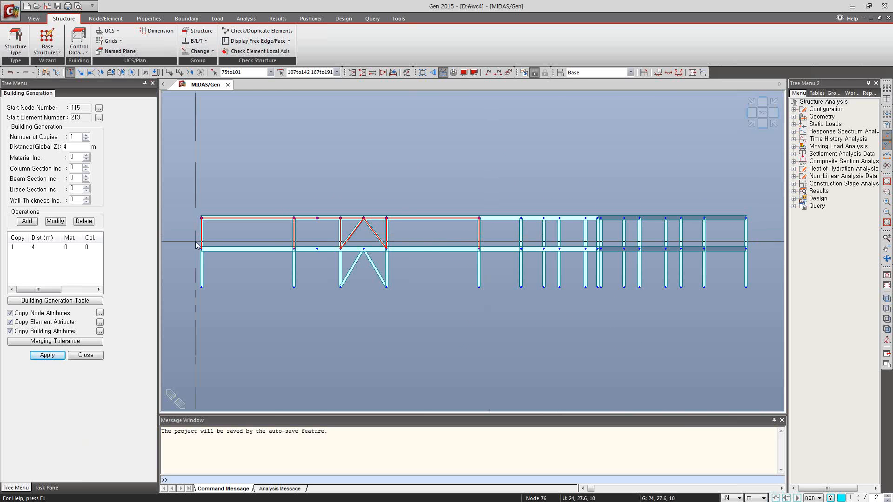
{"action": "left_click", "coordinate": [750, 124]}
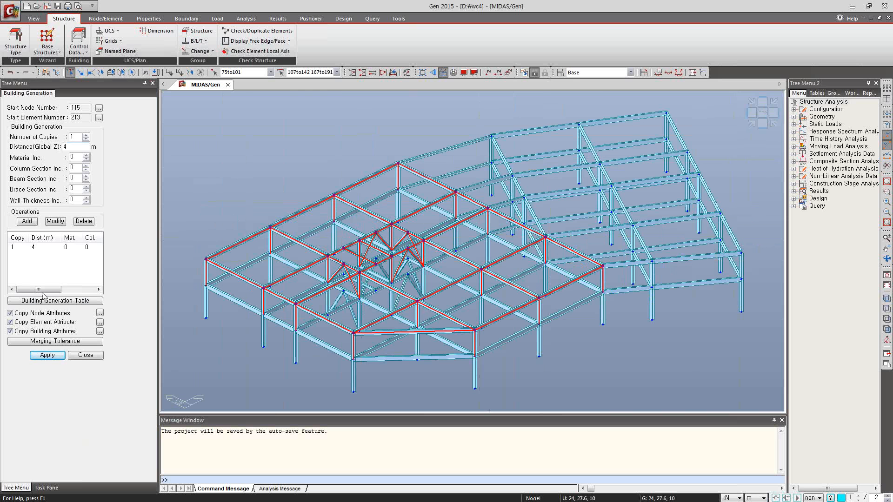
{"action": "left_click", "coordinate": [52, 357]}
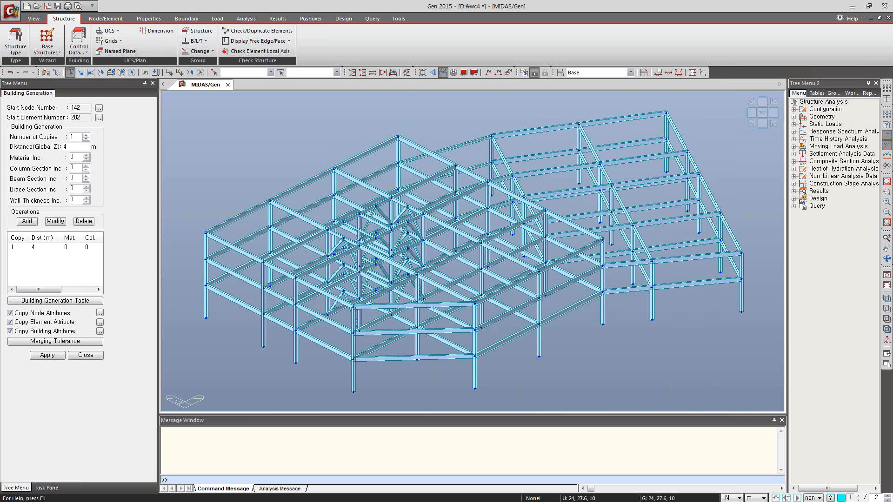
{"action": "left_click", "coordinate": [887, 259]}
{"action": "left_click_drag", "start_coordinate": [680, 303], "coordinate": [575, 197]}
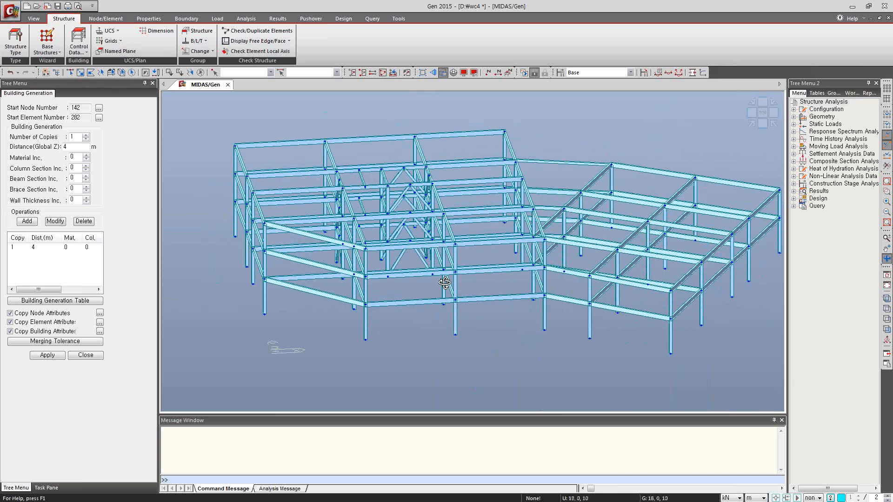
{"action": "mouse_move", "coordinate": [562, 292]}
{"action": "left_mouse_down"}
{"action": "mouse_move", "coordinate": [637, 300]}
{"action": "mouse_move", "coordinate": [595, 316]}
{"action": "mouse_move", "coordinate": [578, 275]}
{"action": "mouse_move", "coordinate": [584, 313]}
{"action": "mouse_move", "coordinate": [530, 243]}
{"action": "mouse_move", "coordinate": [575, 306]}
{"action": "mouse_move", "coordinate": [575, 297]}
{"action": "left_mouse_up"}
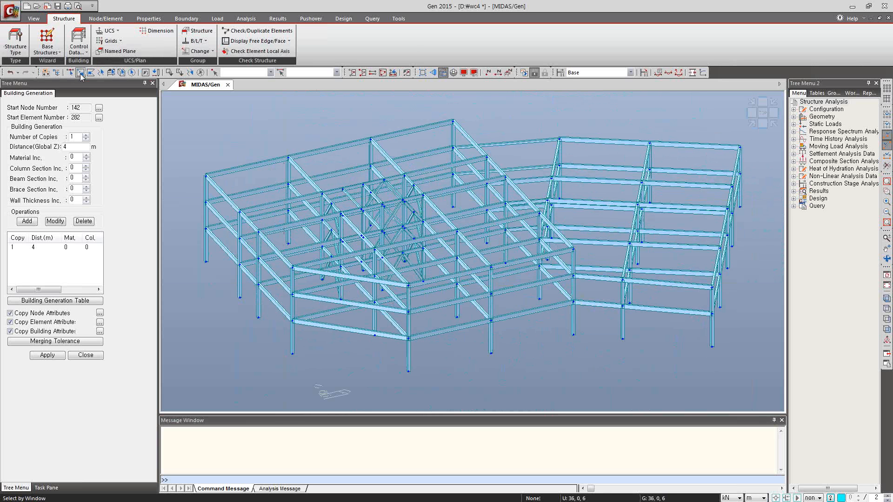
Step: Copy the braced wing's top-storey beams, columns and braces, without the angled end bay, up one more 4 m storey by Building Generation
{"action": "left_click", "coordinate": [38, 22]}
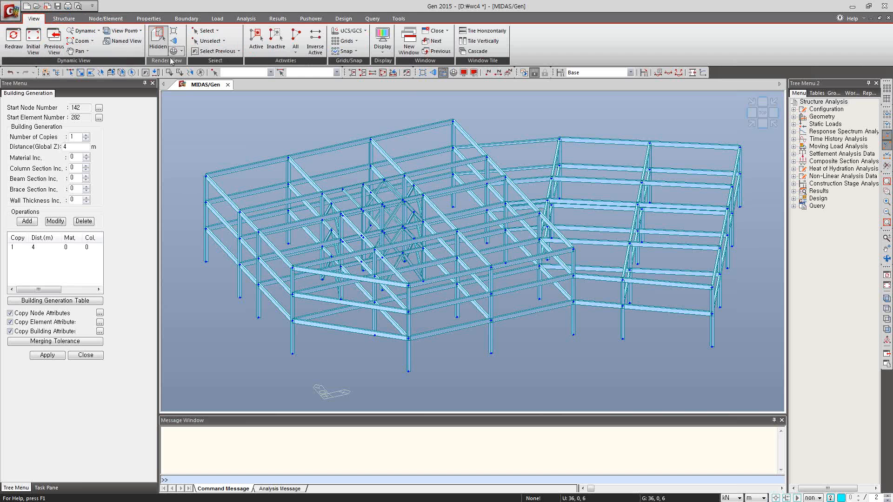
{"action": "left_click", "coordinate": [140, 31]}
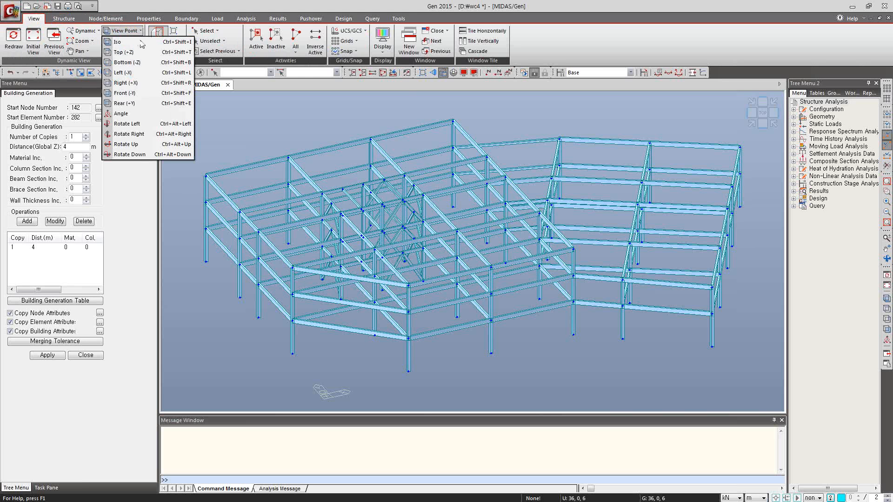
{"action": "left_click", "coordinate": [123, 72]}
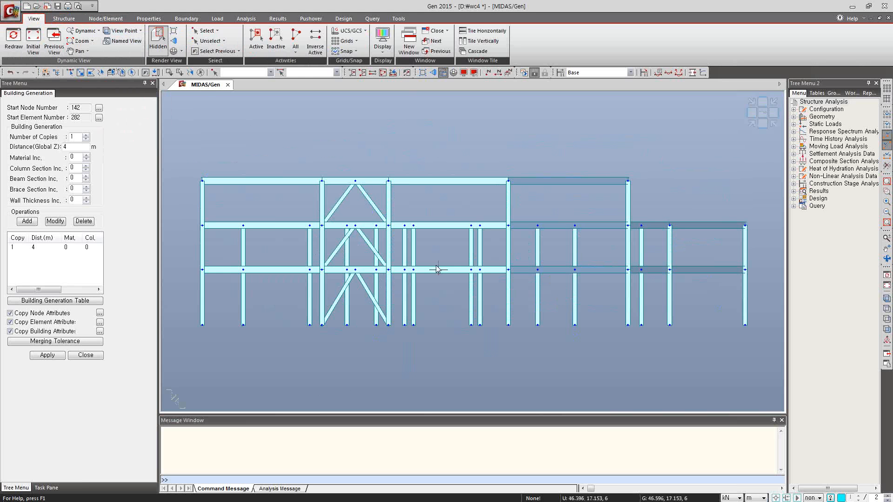
{"action": "left_click", "coordinate": [70, 73]}
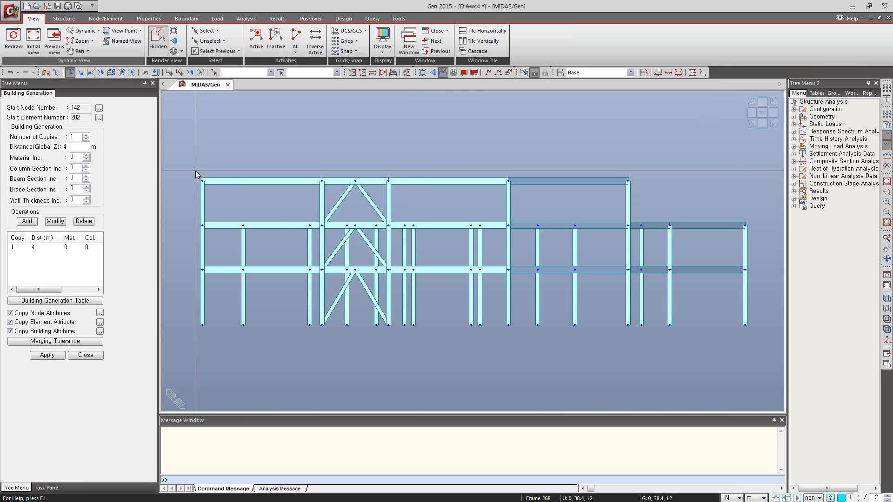
{"action": "left_click_drag", "start_coordinate": [194, 169], "coordinate": [516, 195]}
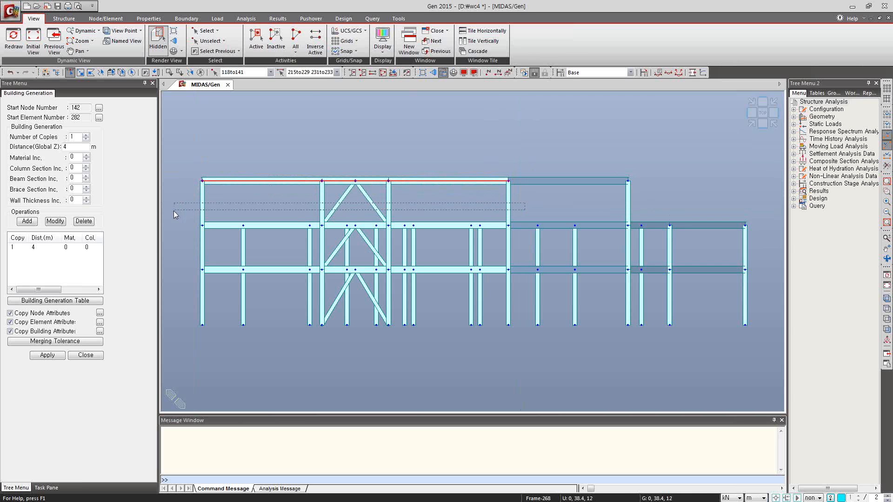
{"action": "left_click_drag", "start_coordinate": [174, 210], "coordinate": [193, 217]}
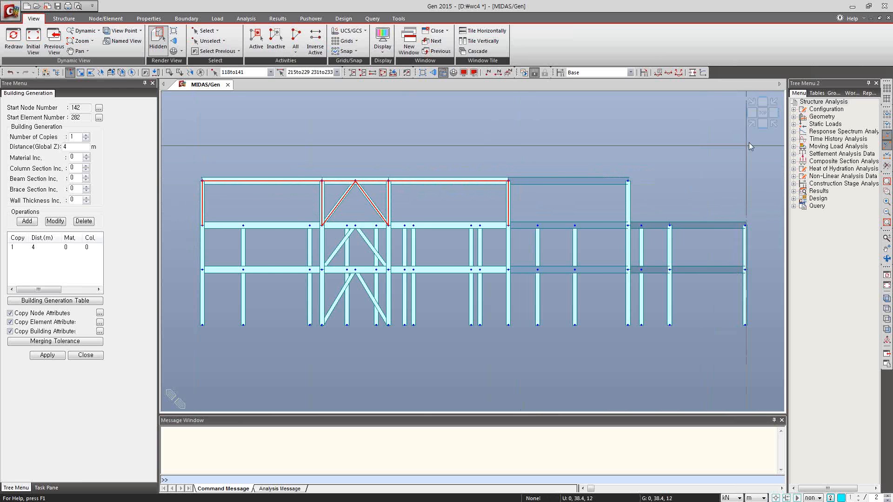
{"action": "left_click", "coordinate": [751, 126]}
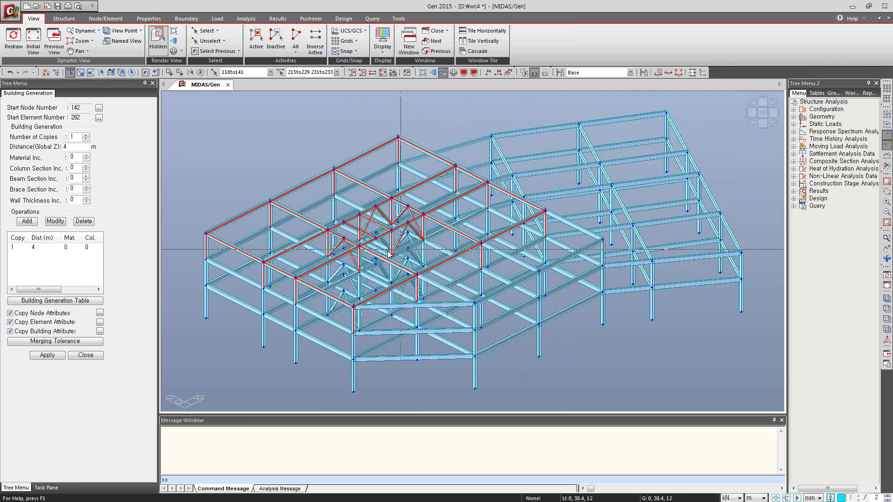
{"action": "left_click", "coordinate": [32, 355]}
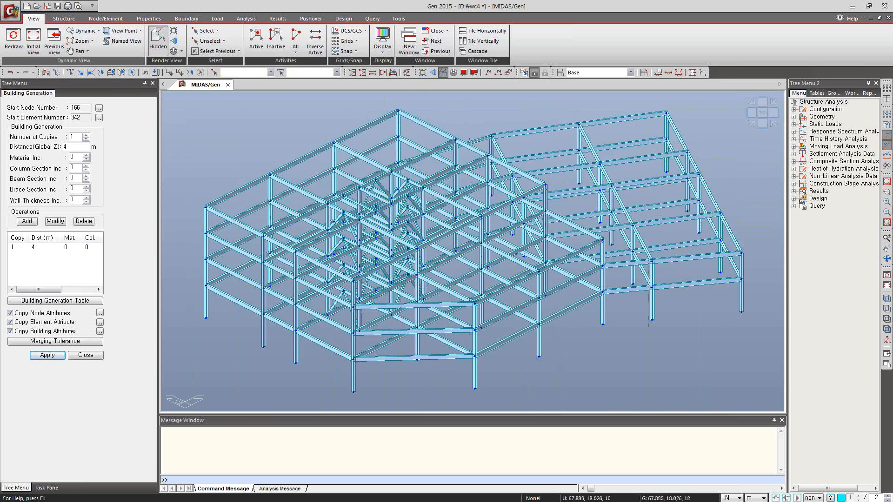
{"action": "left_click", "coordinate": [886, 259]}
{"action": "mouse_move", "coordinate": [677, 256]}
{"action": "left_mouse_down"}
{"action": "mouse_move", "coordinate": [651, 225]}
{"action": "mouse_move", "coordinate": [677, 253]}
{"action": "mouse_move", "coordinate": [650, 247]}
{"action": "mouse_move", "coordinate": [643, 259]}
{"action": "mouse_move", "coordinate": [629, 251]}
{"action": "mouse_move", "coordinate": [645, 240]}
{"action": "mouse_move", "coordinate": [609, 265]}
{"action": "mouse_move", "coordinate": [594, 262]}
{"action": "mouse_move", "coordinate": [612, 237]}
{"action": "mouse_move", "coordinate": [611, 277]}
{"action": "mouse_move", "coordinate": [594, 261]}
{"action": "mouse_move", "coordinate": [610, 271]}
{"action": "mouse_move", "coordinate": [630, 255]}
{"action": "mouse_move", "coordinate": [590, 233]}
{"action": "mouse_move", "coordinate": [708, 260]}
{"action": "mouse_move", "coordinate": [692, 210]}
{"action": "mouse_move", "coordinate": [637, 255]}
{"action": "mouse_move", "coordinate": [627, 296]}
{"action": "mouse_move", "coordinate": [584, 277]}
{"action": "mouse_move", "coordinate": [587, 252]}
{"action": "mouse_move", "coordinate": [535, 255]}
{"action": "mouse_move", "coordinate": [529, 267]}
{"action": "mouse_move", "coordinate": [559, 261]}
{"action": "mouse_move", "coordinate": [538, 265]}
{"action": "mouse_move", "coordinate": [522, 255]}
{"action": "mouse_move", "coordinate": [549, 255]}
{"action": "left_mouse_up"}
{"action": "left_click", "coordinate": [887, 259]}
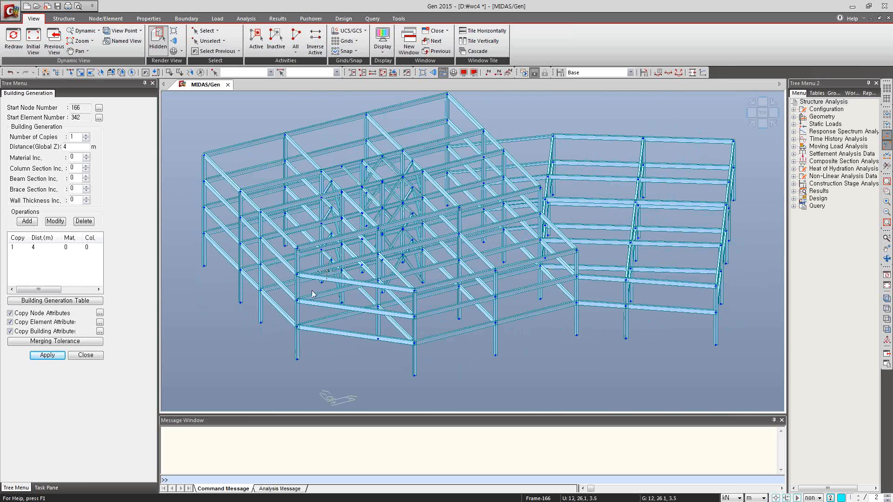
{"action": "left_click", "coordinate": [86, 356]}
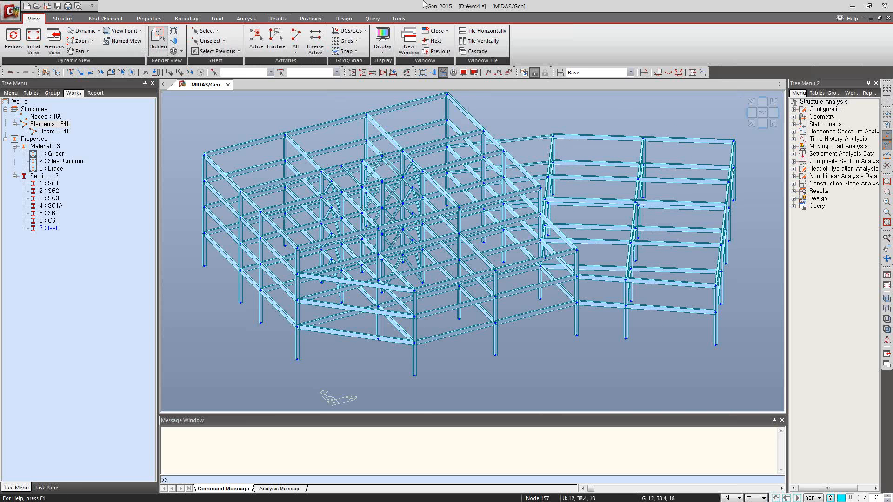
Step: Assign fully fixed supports (D-ALL, R-ALL and Rw) to all column base nodes of the structure
{"action": "left_click", "coordinate": [188, 18]}
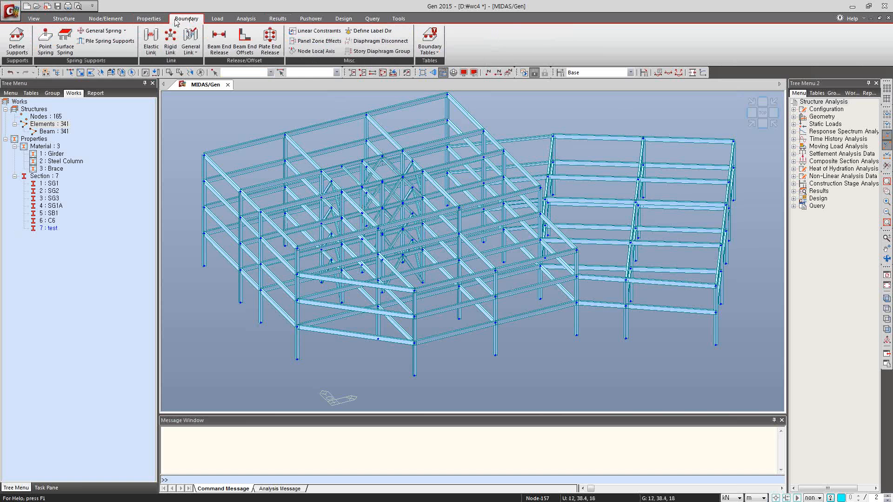
{"action": "right_click", "coordinate": [217, 123]}
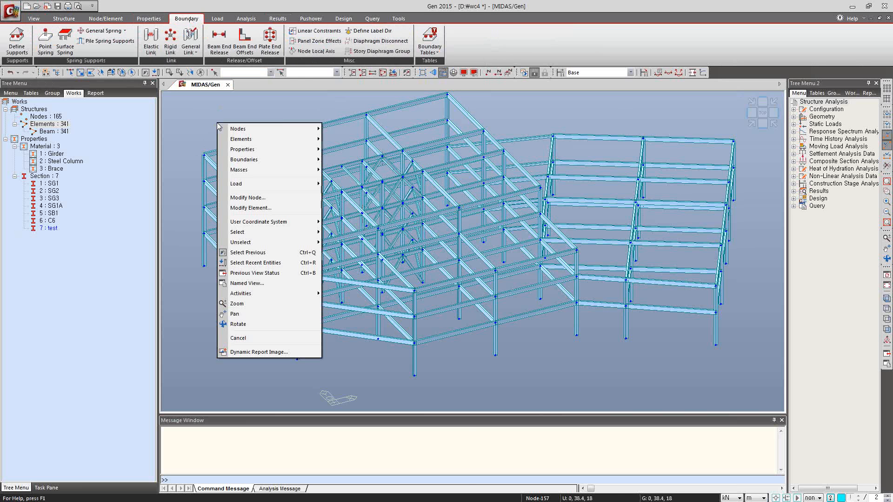
{"action": "mouse_move", "coordinate": [316, 161]}
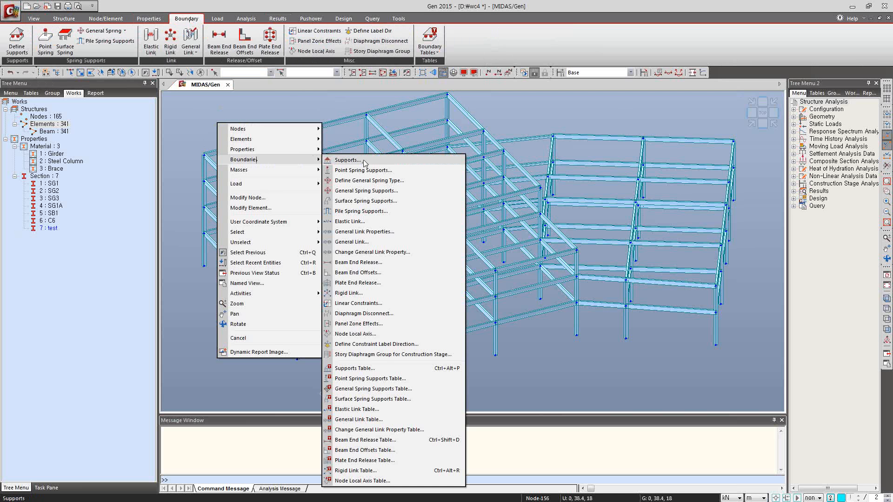
{"action": "left_click", "coordinate": [347, 160]}
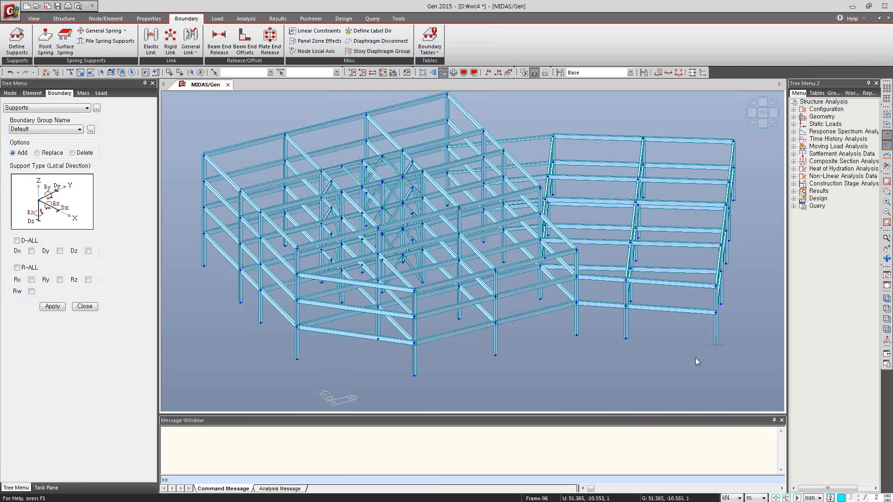
{"action": "left_click", "coordinate": [886, 329]}
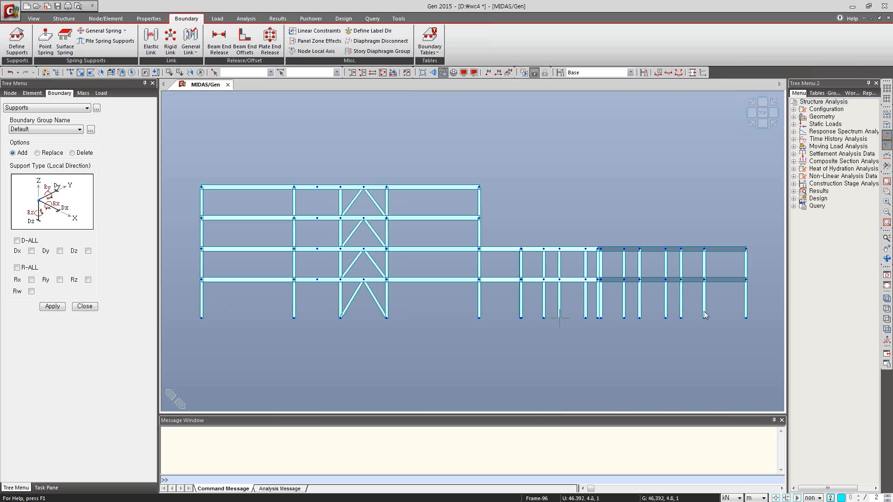
{"action": "left_click", "coordinate": [69, 73]}
{"action": "left_click_drag", "start_coordinate": [187, 304], "coordinate": [761, 326]}
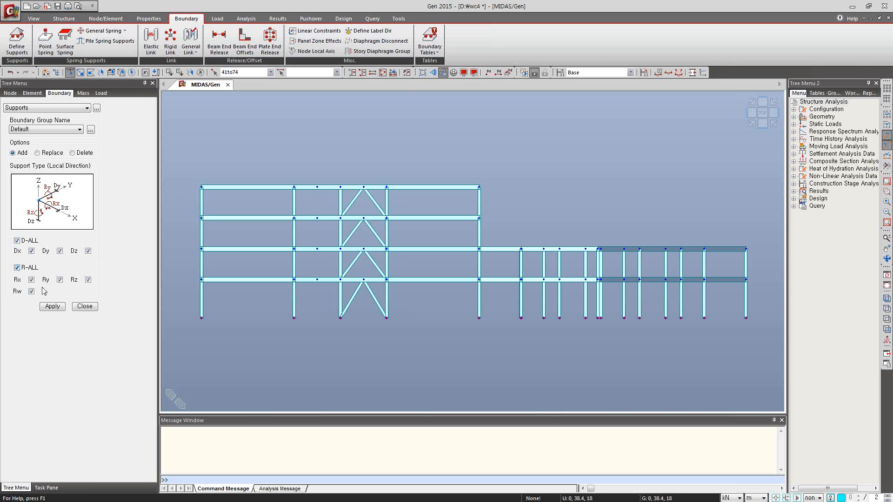
{"action": "left_click", "coordinate": [57, 307]}
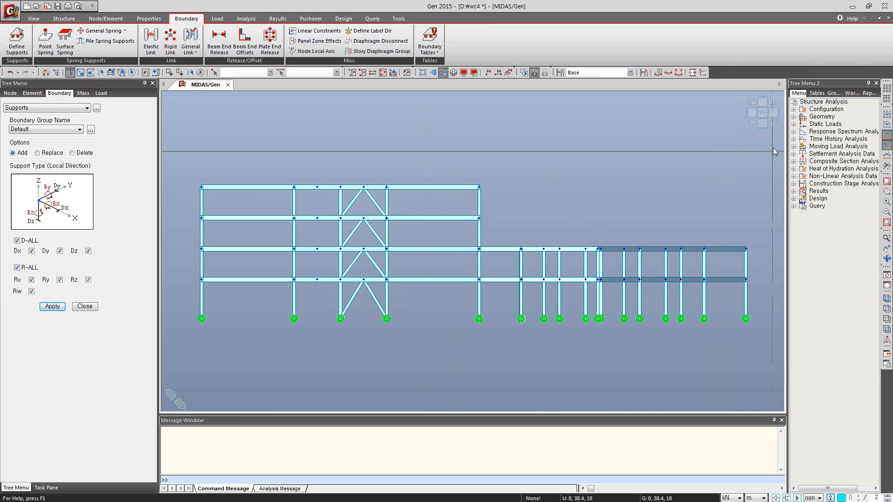
Step: Check the base supports around the model by selecting the nodes of support Type 1
{"action": "left_click", "coordinate": [749, 125]}
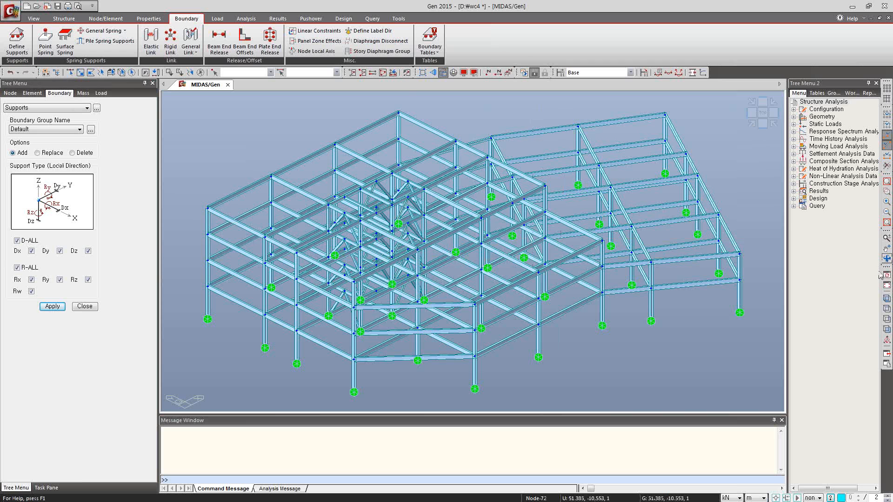
{"action": "left_click", "coordinate": [886, 260]}
{"action": "left_click_drag", "start_coordinate": [670, 302], "coordinate": [781, 293]}
{"action": "left_click", "coordinate": [888, 261]}
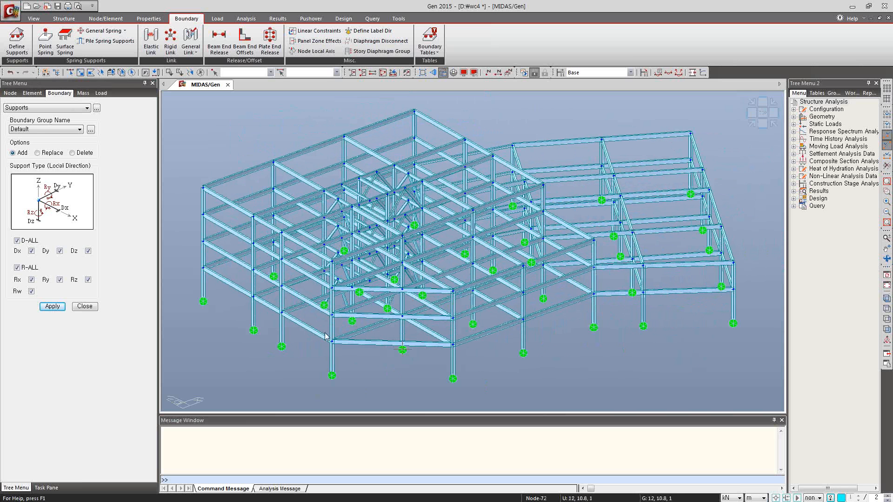
{"action": "left_click", "coordinate": [90, 307]}
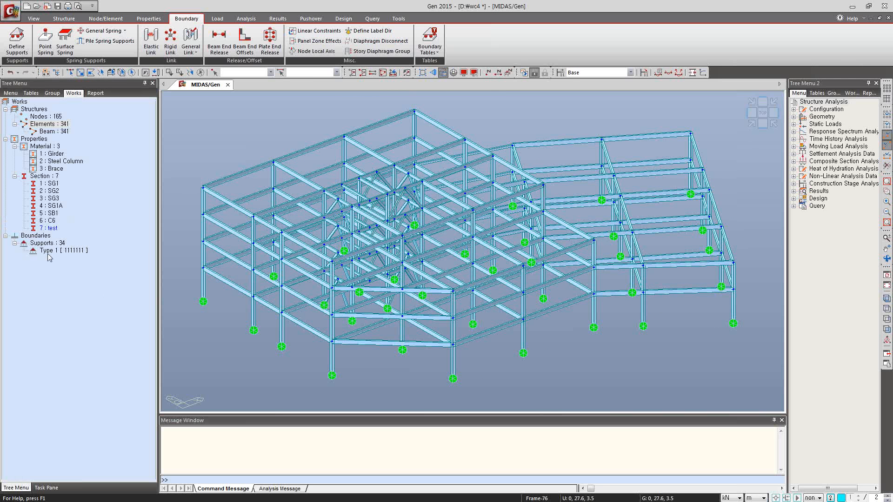
{"action": "left_click", "coordinate": [72, 251]}
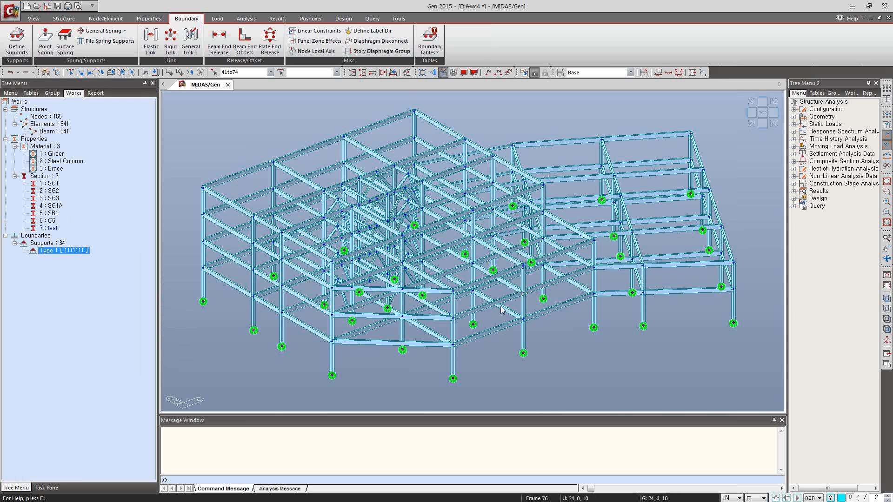
Step: Disconnect all nodes around the braced core from the floor diaphragms using Diaphragm Disconnect, and review the list of assigned nodes
{"action": "right_click", "coordinate": [78, 255]}
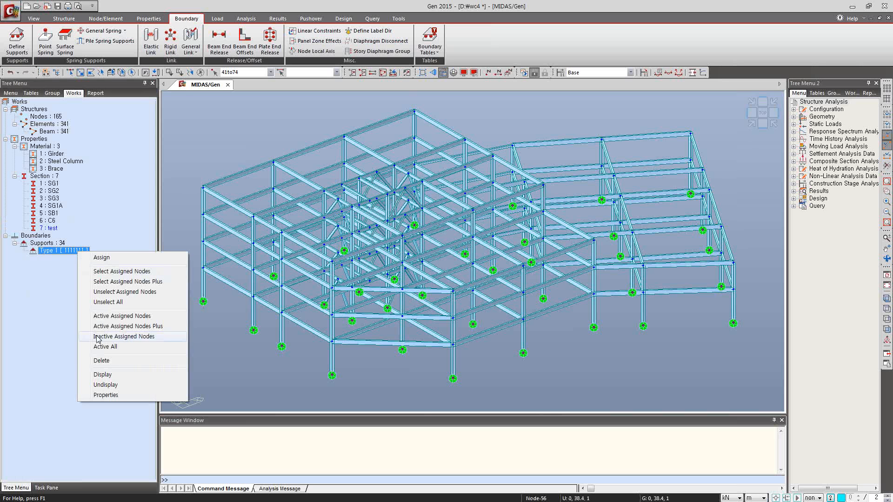
{"action": "left_click", "coordinate": [106, 307]}
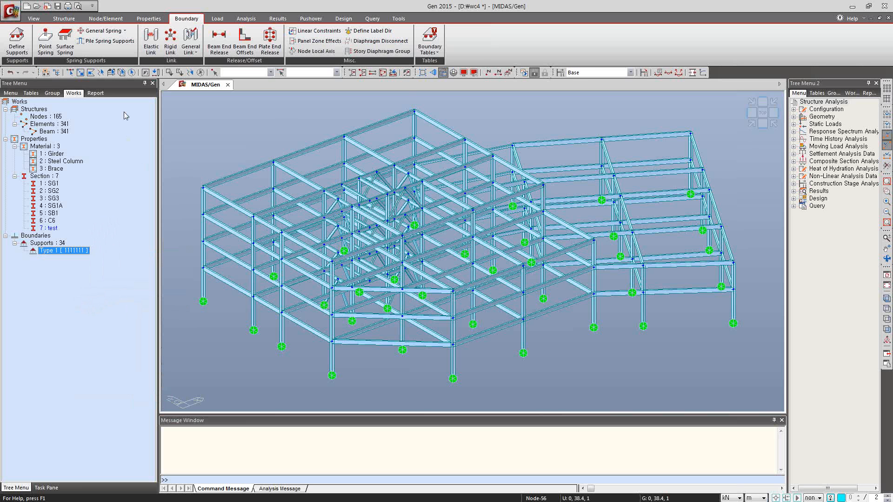
{"action": "left_click", "coordinate": [379, 41]}
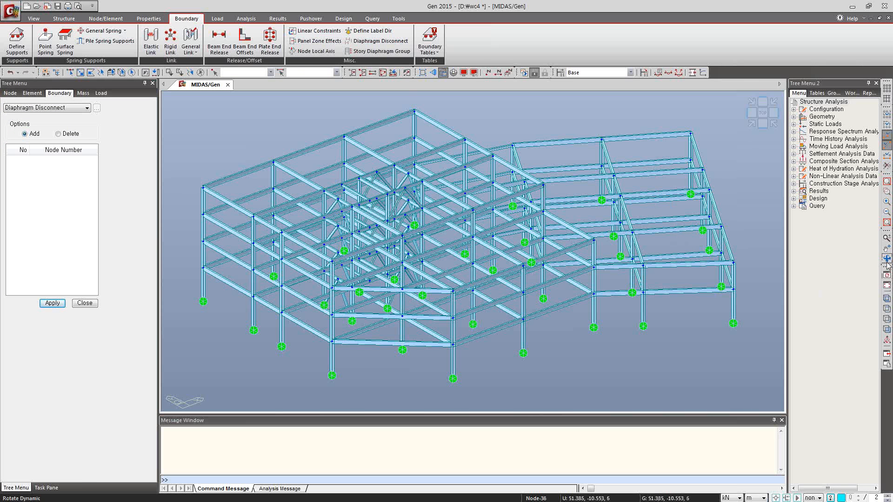
{"action": "left_click", "coordinate": [887, 329]}
{"action": "left_click", "coordinate": [887, 309]}
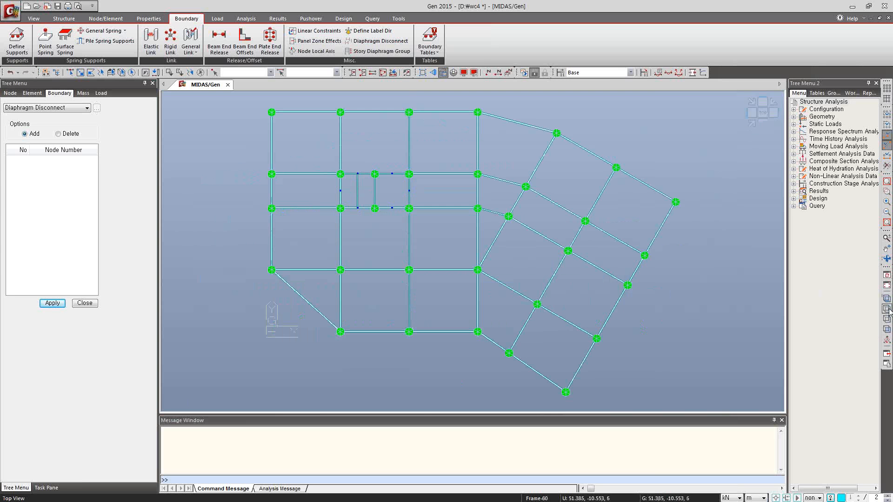
{"action": "left_click", "coordinate": [70, 72]}
{"action": "left_click_drag", "start_coordinate": [329, 159], "coordinate": [430, 230]}
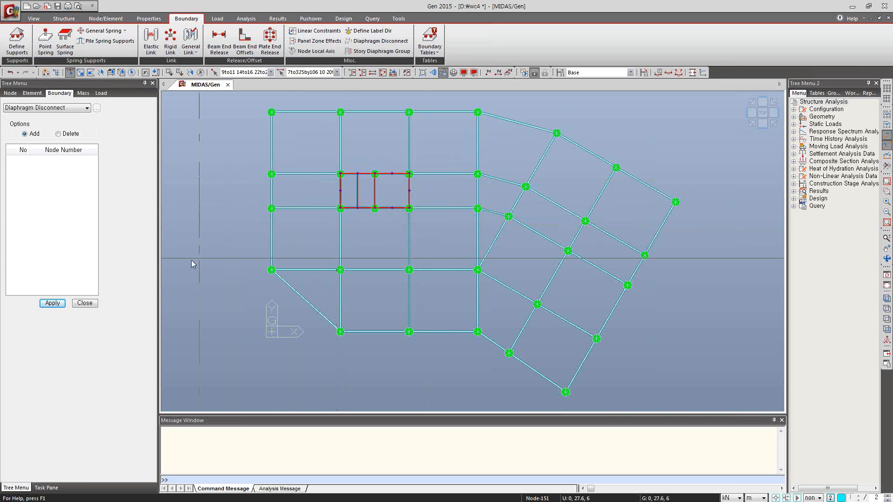
{"action": "left_click", "coordinate": [53, 303]}
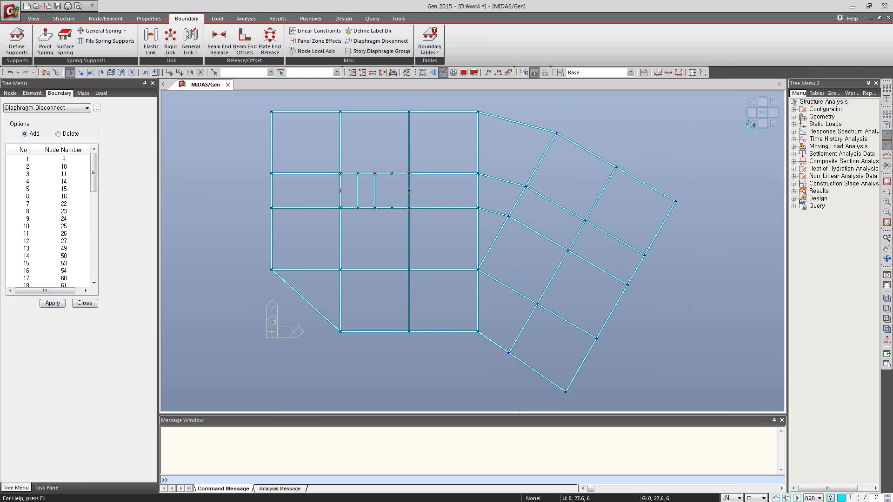
{"action": "left_click", "coordinate": [759, 125]}
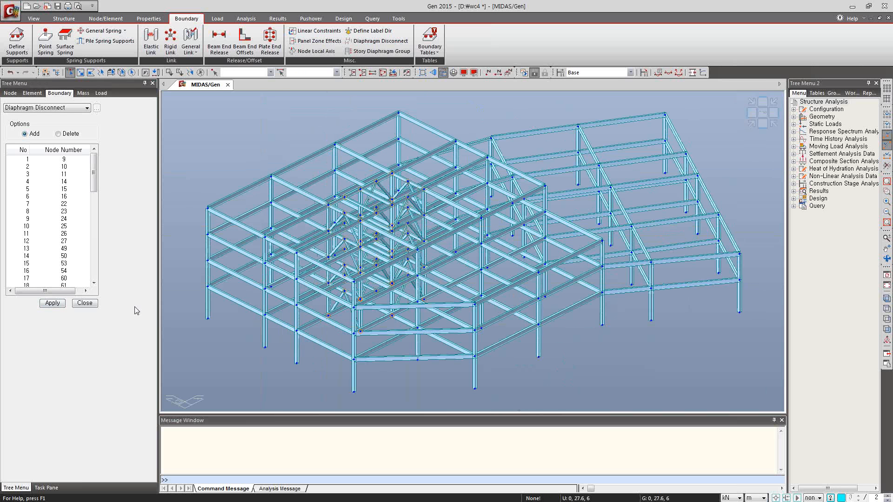
{"action": "left_click_drag", "start_coordinate": [92, 182], "coordinate": [94, 278]}
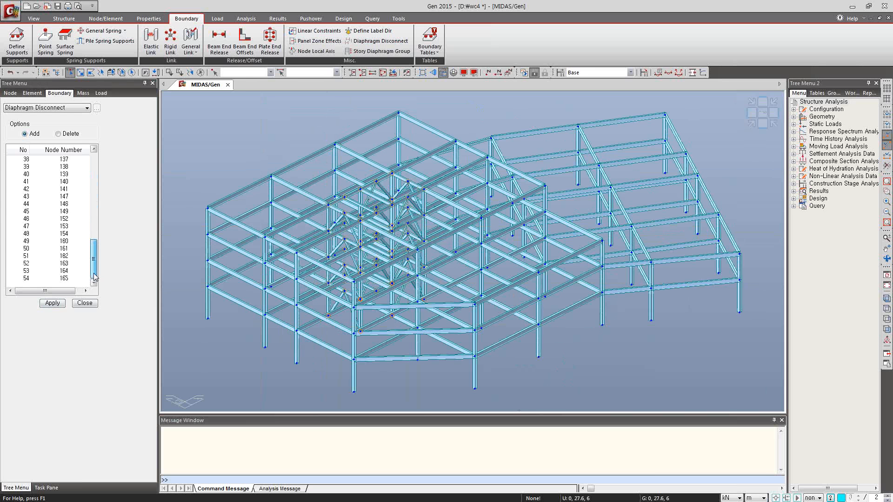
{"action": "left_click", "coordinate": [85, 302]}
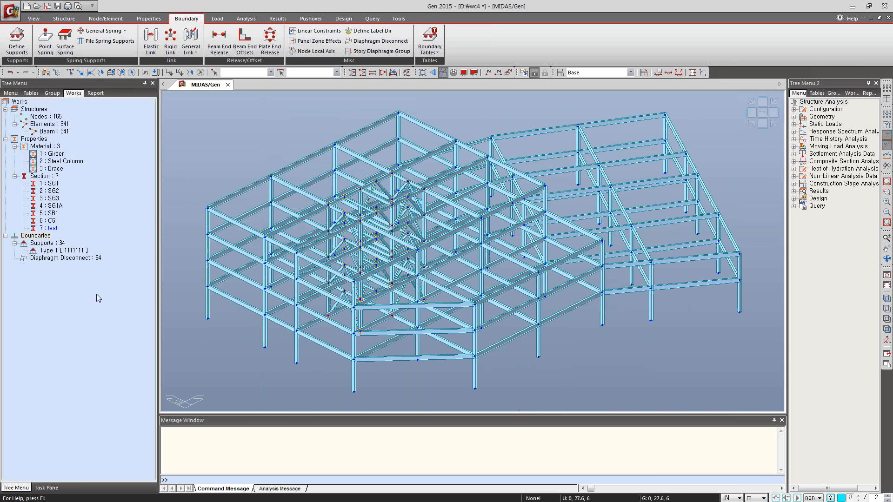
Step: Display the symbols of support Type 1 to check the column bases, and hide them again
{"action": "left_click", "coordinate": [80, 251]}
{"action": "right_click", "coordinate": [80, 252]}
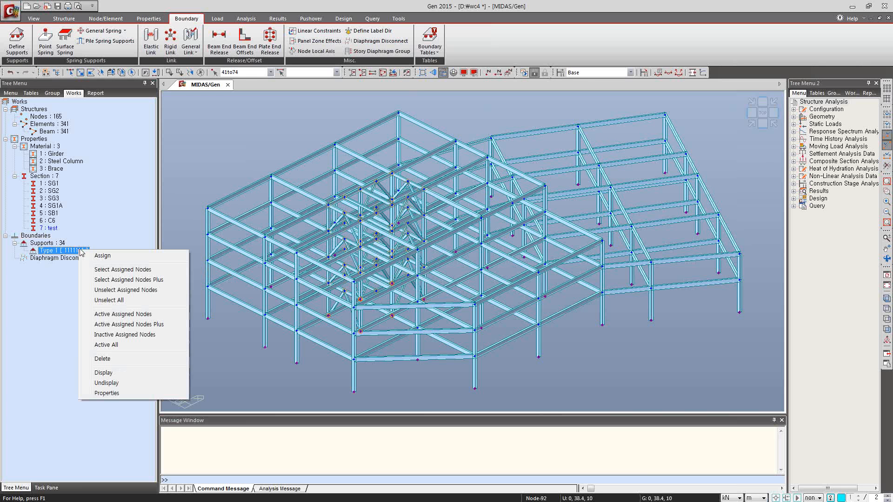
{"action": "left_click", "coordinate": [110, 373]}
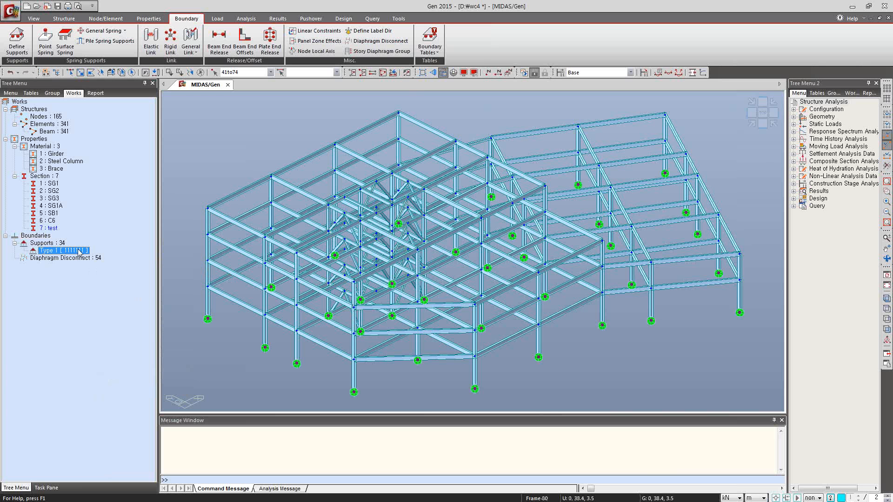
{"action": "right_click", "coordinate": [79, 251]}
{"action": "left_click", "coordinate": [108, 382]}
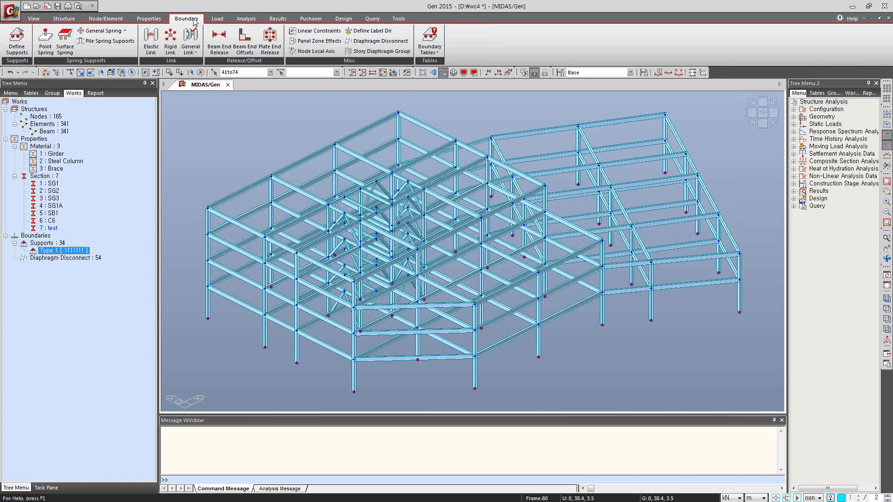
Step: Auto-generate story data for 1F, 2F, 3F, 4F and Roof with 5% seismic and 15% wind eccentricity, and review the wind and seismic tables
{"action": "left_click", "coordinate": [72, 19]}
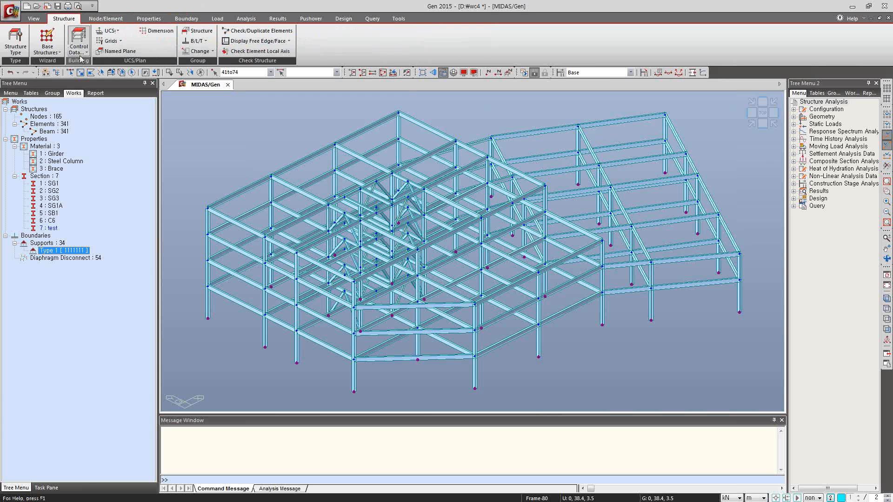
{"action": "left_click", "coordinate": [79, 46]}
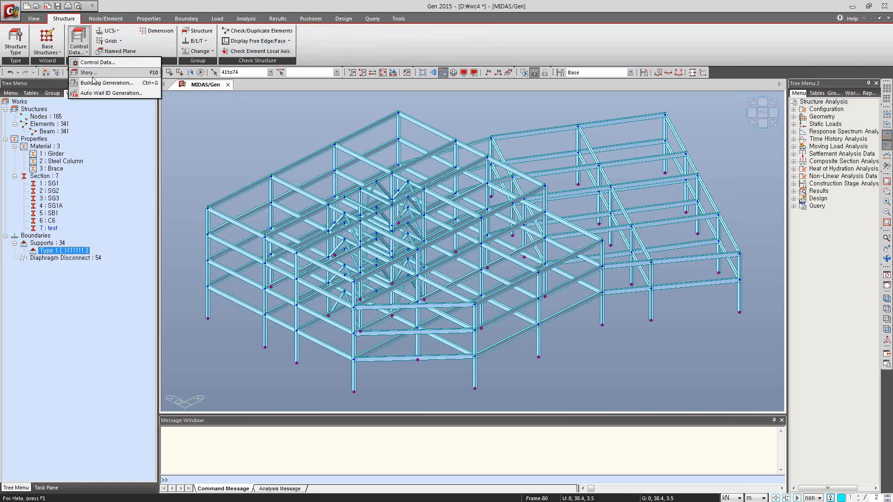
{"action": "left_click", "coordinate": [89, 73]}
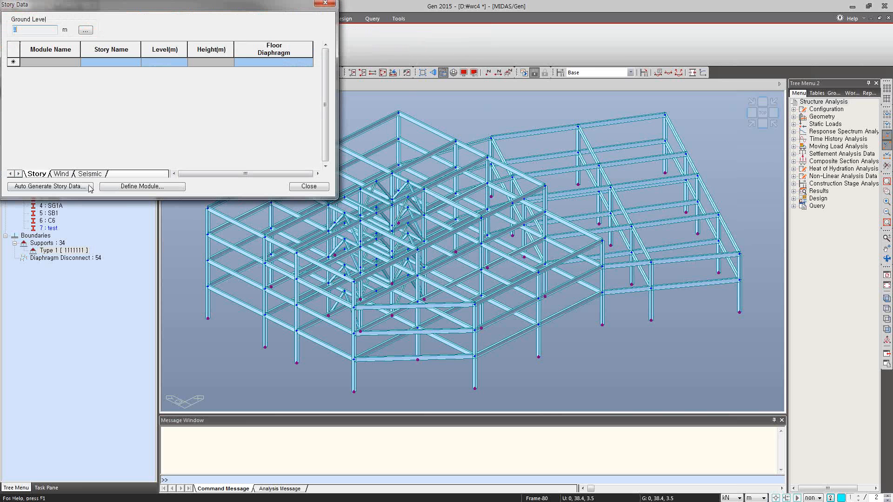
{"action": "left_click", "coordinate": [62, 189]}
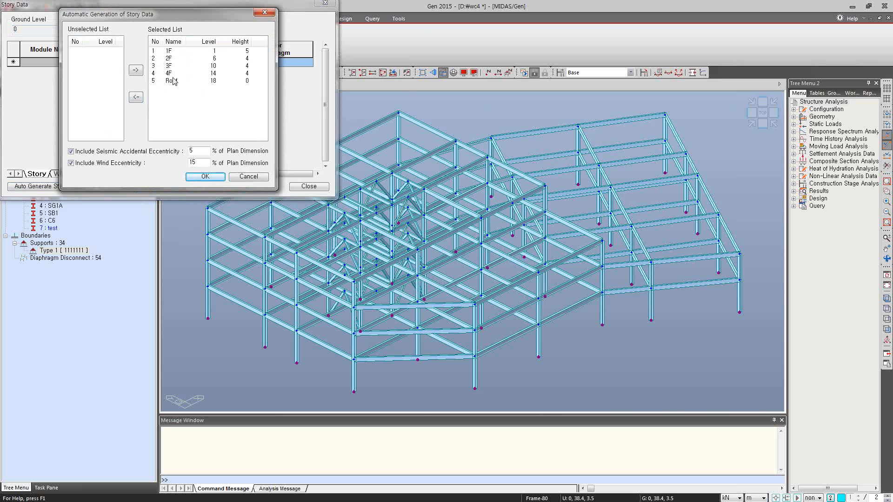
{"action": "left_click", "coordinate": [204, 176]}
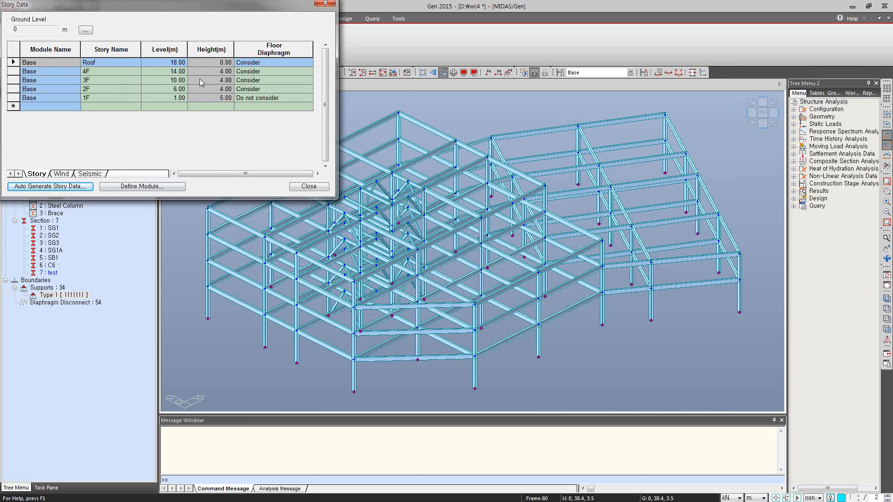
{"action": "left_click", "coordinate": [63, 174]}
{"action": "left_click", "coordinate": [95, 174]}
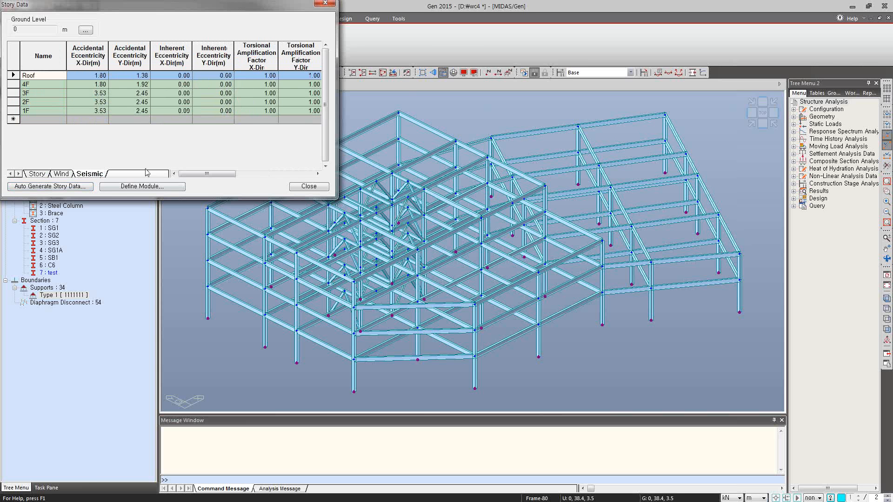
{"action": "left_click", "coordinate": [324, 187]}
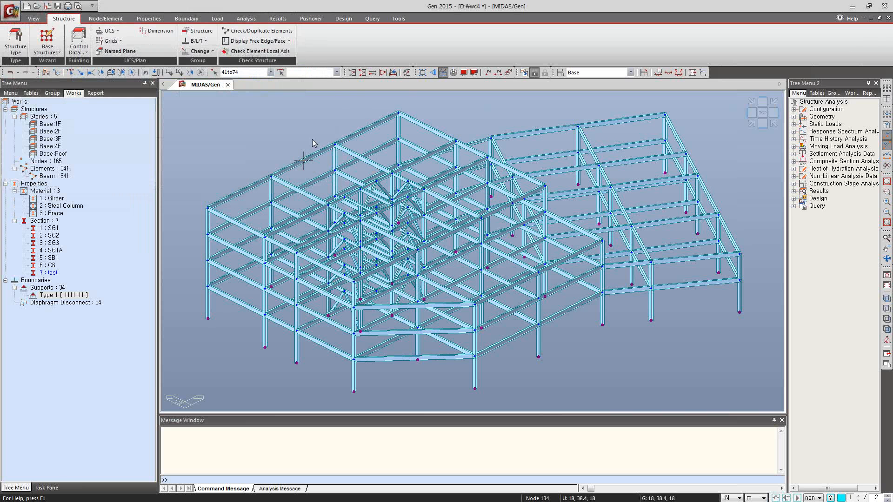
{"action": "left_click", "coordinate": [200, 73]}
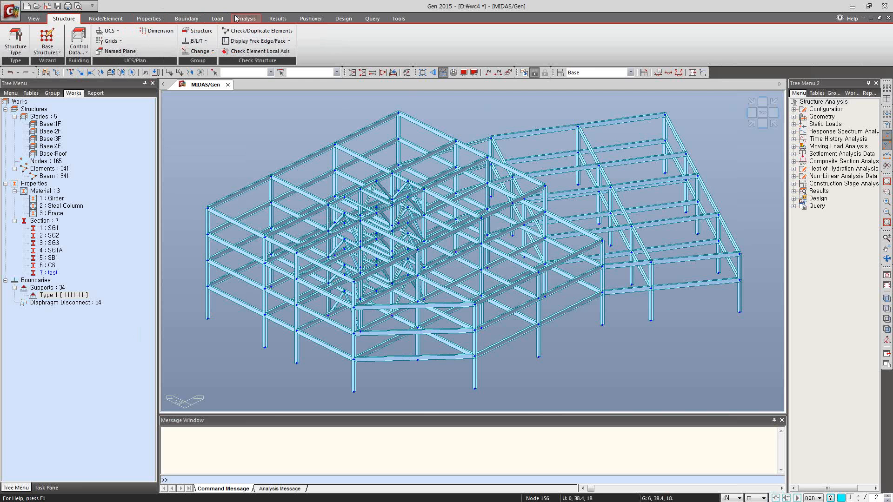
Step: Add static load cases SW and DL as Dead Load (D) and LL as Live Load (L)
{"action": "left_click", "coordinate": [217, 19]}
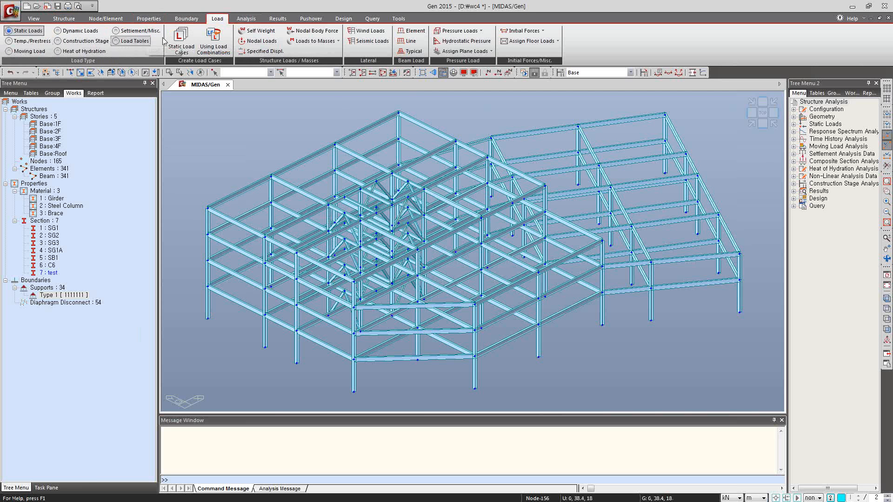
{"action": "left_click", "coordinate": [182, 41]}
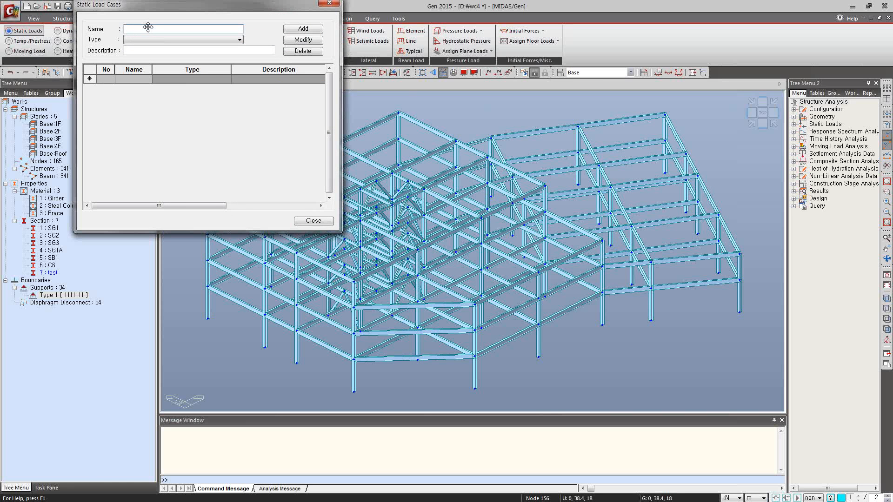
{"action": "type", "text": "SW"}
{"action": "left_click", "coordinate": [239, 40]}
{"action": "left_click", "coordinate": [171, 53]}
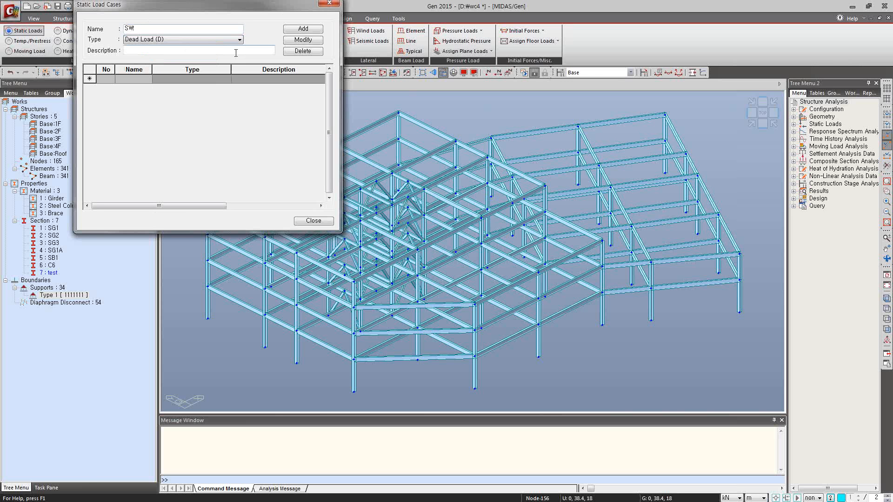
{"action": "left_click", "coordinate": [307, 29]}
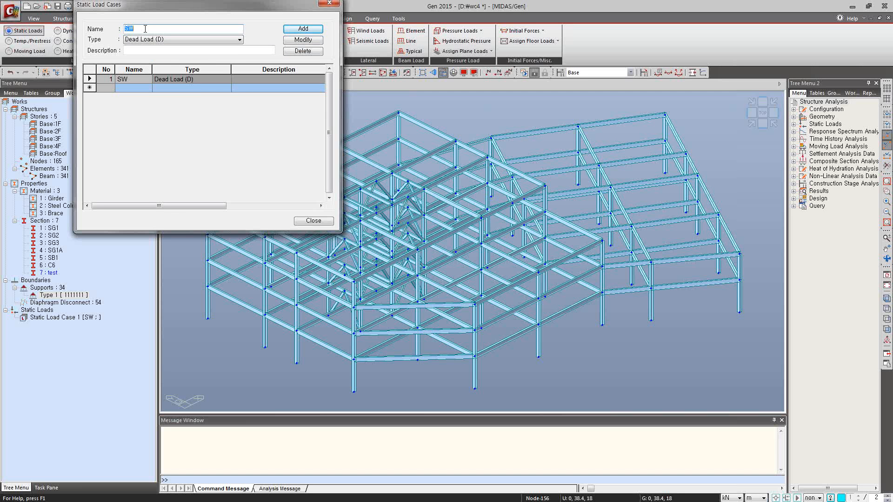
{"action": "type", "text": "DL"}
{"action": "left_click", "coordinate": [303, 28]}
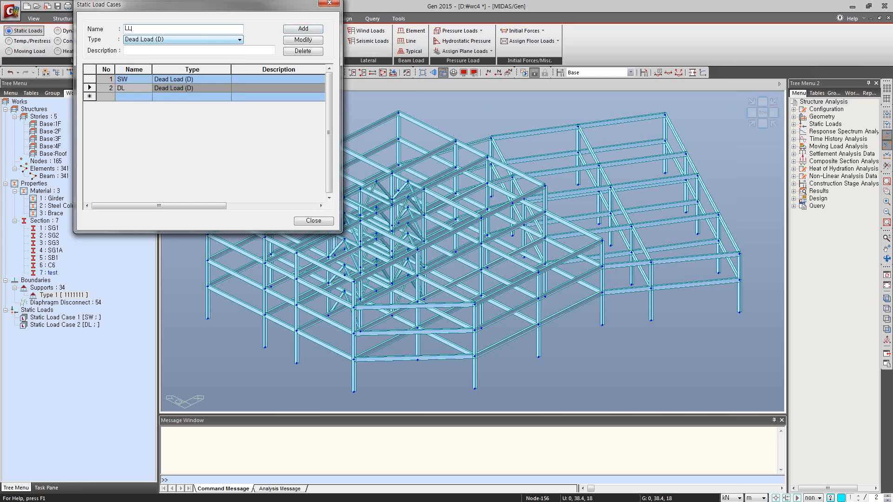
{"action": "left_click", "coordinate": [233, 40]}
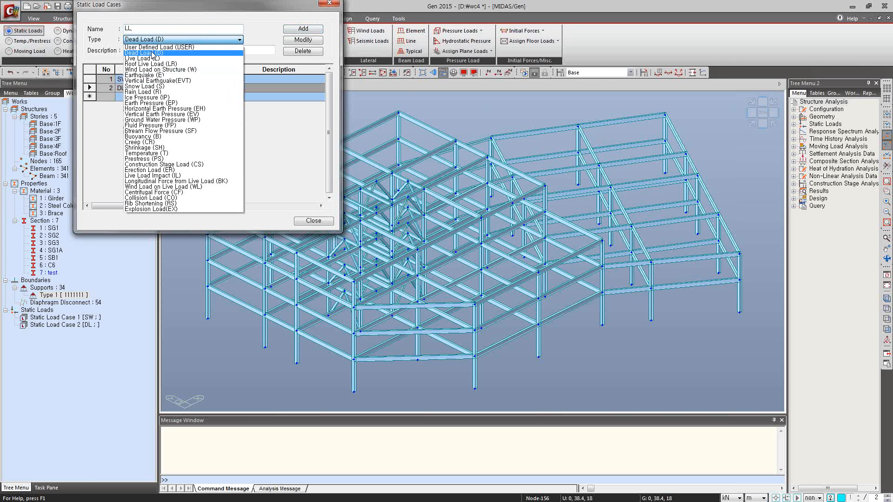
{"action": "left_click", "coordinate": [153, 58]}
{"action": "key", "text": "Return"}
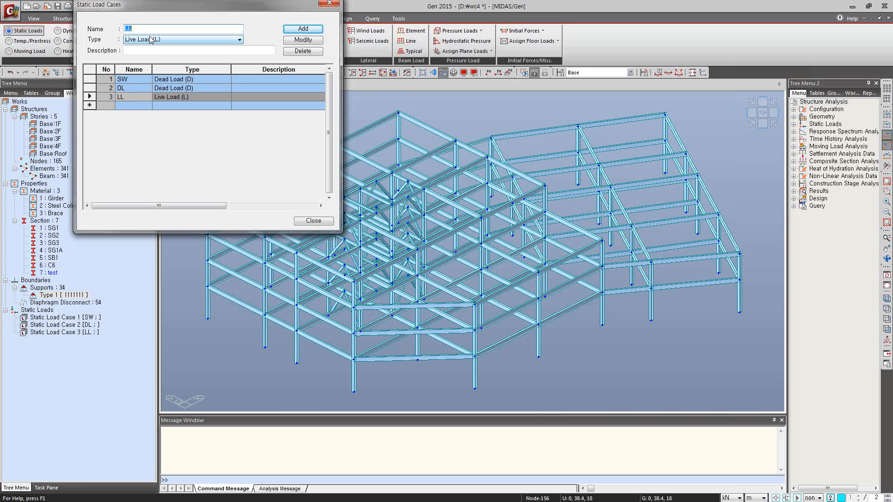
Step: Add static load cases WX and WY as Wind Load on Structure (W)
{"action": "type", "text": "WX"}
{"action": "left_click", "coordinate": [239, 40]}
{"action": "left_click", "coordinate": [186, 69]}
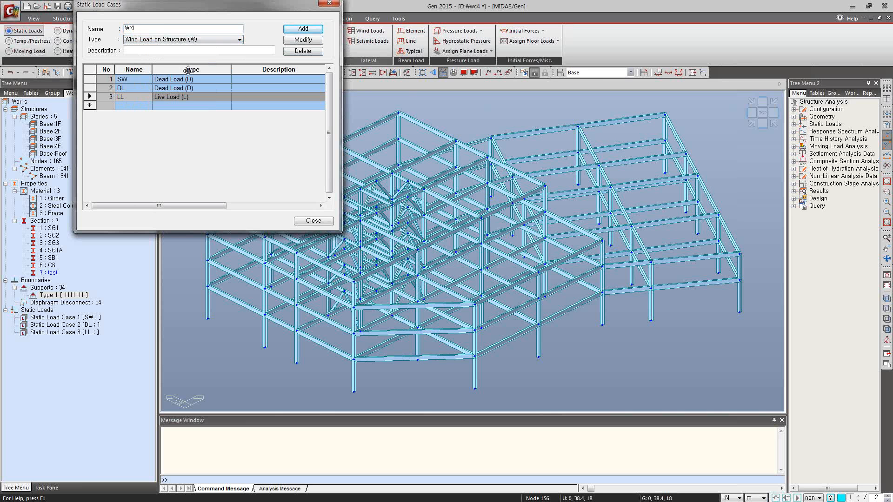
{"action": "left_click", "coordinate": [303, 30]}
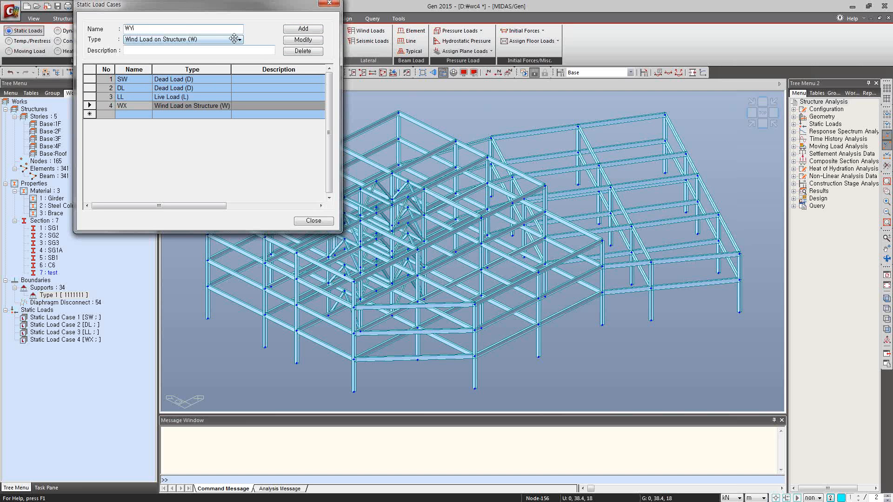
{"action": "left_click", "coordinate": [303, 29]}
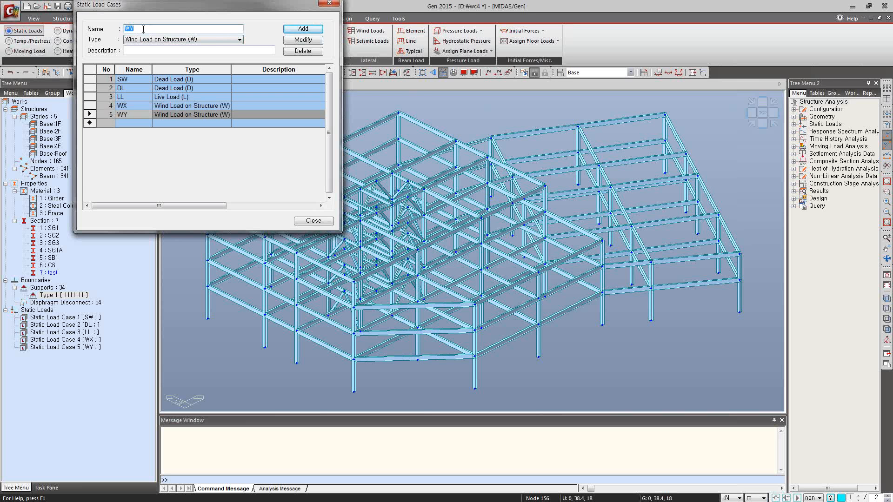
Step: Add static load cases EQX and EQY as Earthquake (E)
{"action": "type", "text": "EQX"}
{"action": "left_click", "coordinate": [239, 40]}
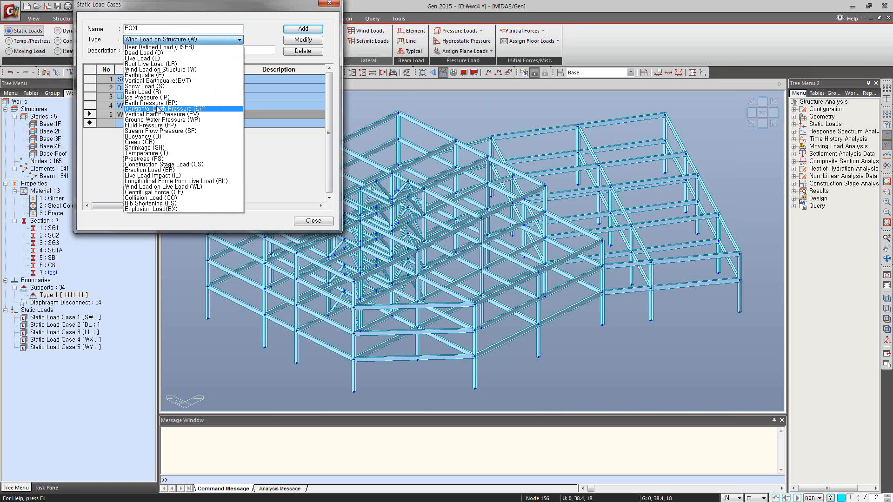
{"action": "left_click", "coordinate": [162, 75]}
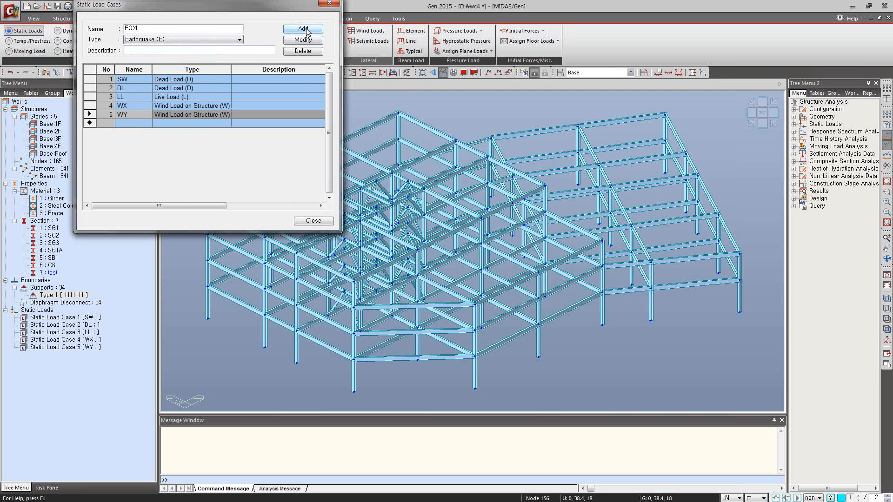
{"action": "left_click", "coordinate": [303, 29]}
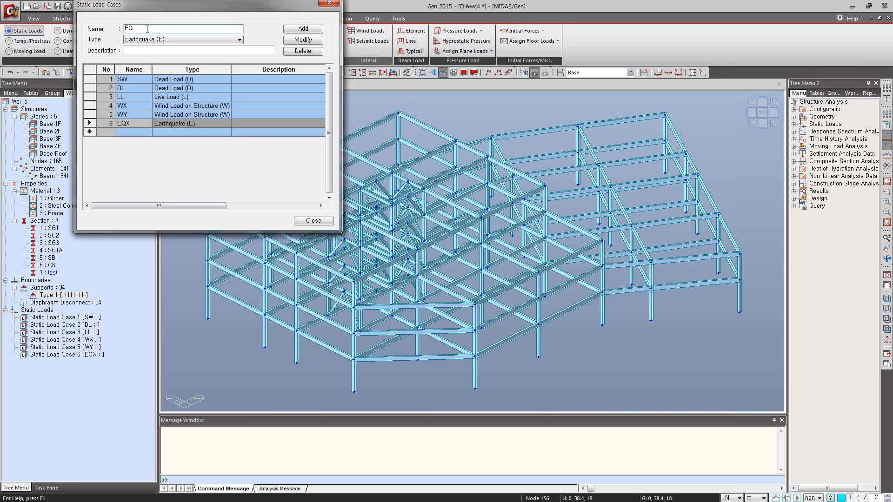
{"action": "left_click", "coordinate": [306, 32]}
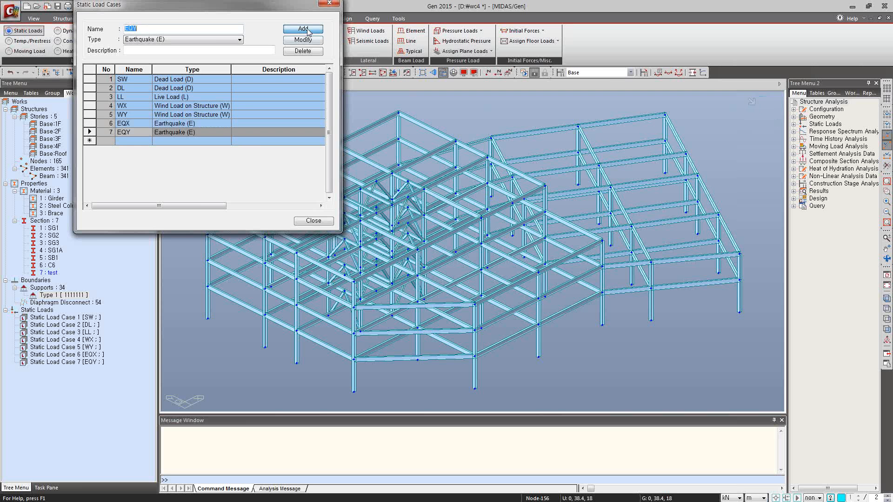
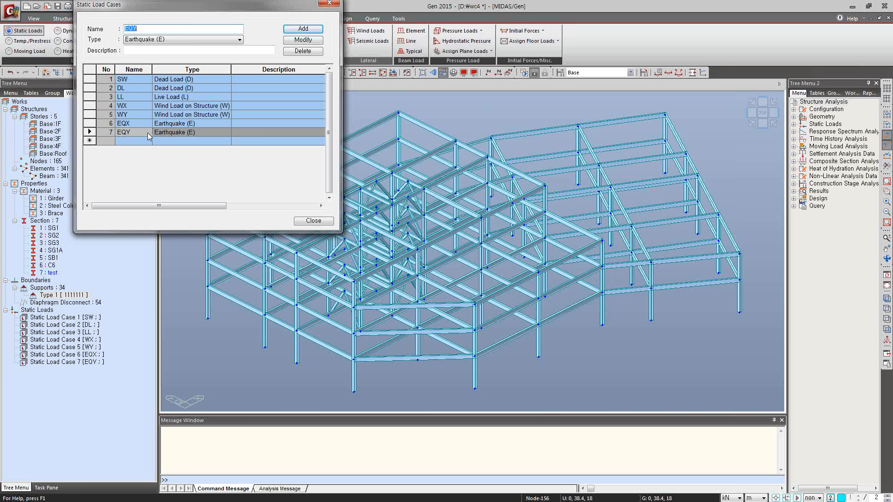
Step: Finish the static load case list and add self weight to load case SW with a Z factor of -1
{"action": "left_click", "coordinate": [313, 221]}
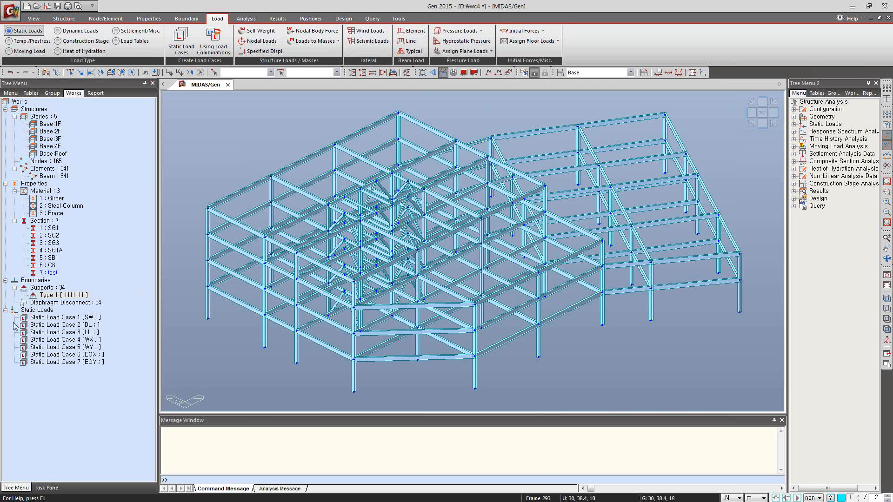
{"action": "left_click", "coordinate": [259, 31]}
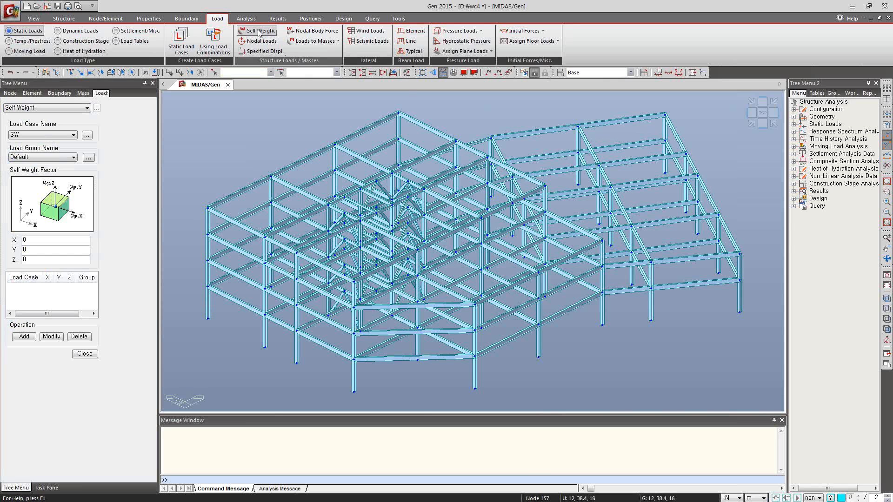
{"action": "double_click", "coordinate": [23, 260]}
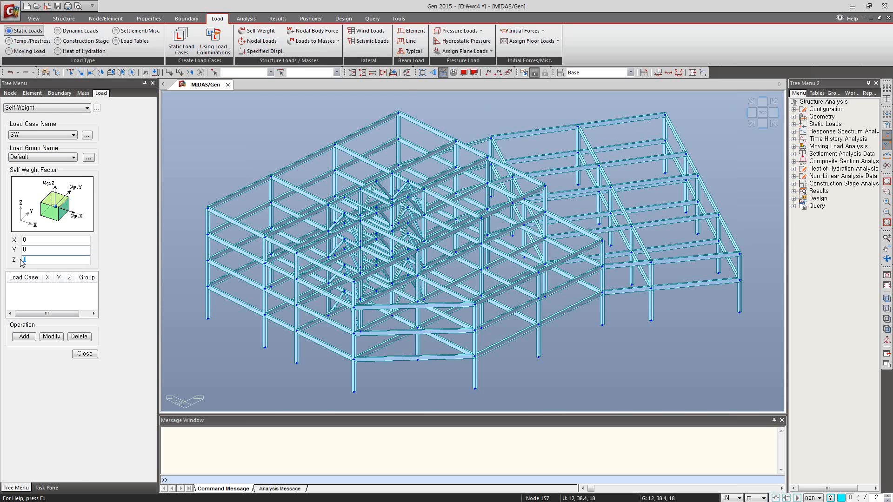
{"action": "type", "text": "-1"}
{"action": "left_click", "coordinate": [24, 337]}
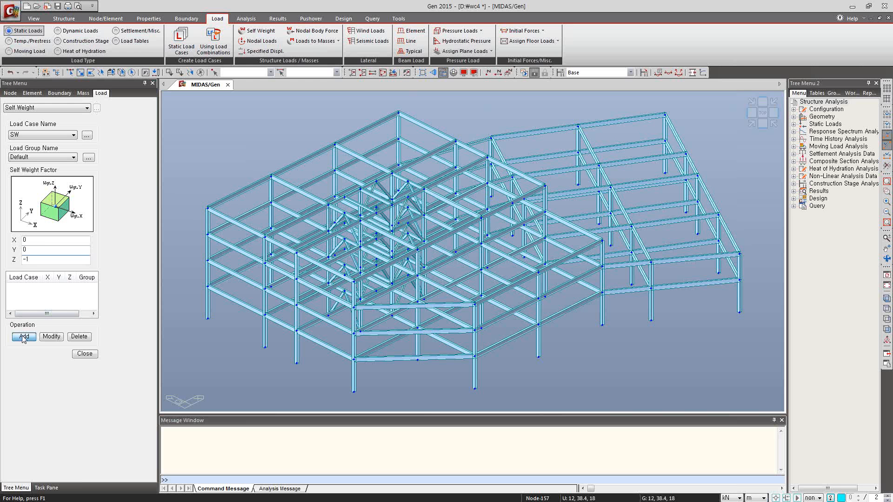
{"action": "left_click", "coordinate": [84, 354]}
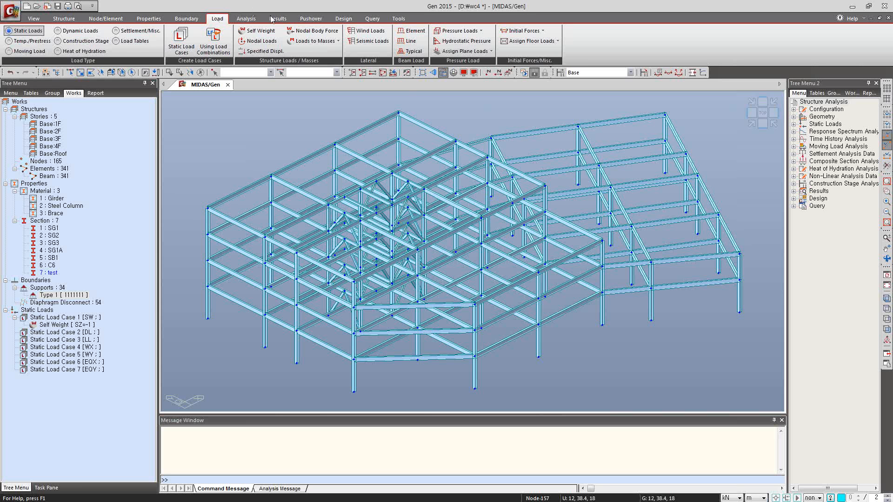
Step: Start defining a floor load type for the Assign Floor Loads function, named Floor with the description "First Flor Load"
{"action": "left_click", "coordinate": [558, 41]}
{"action": "left_click", "coordinate": [547, 67]}
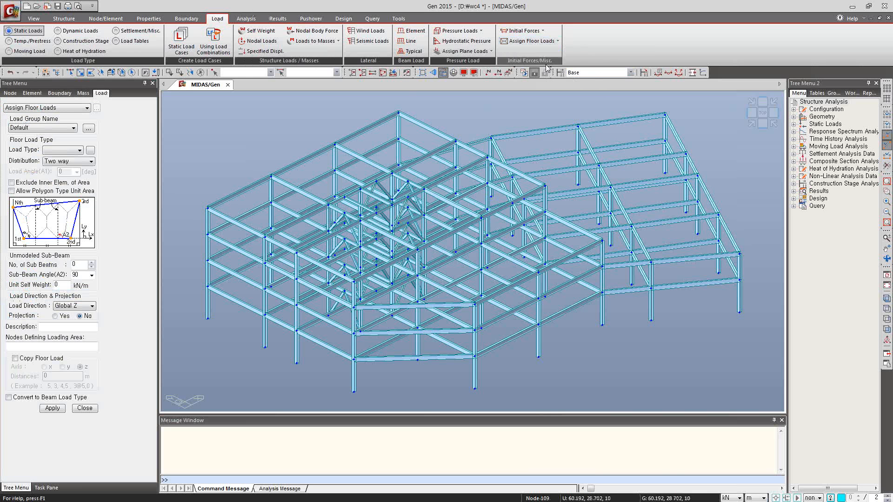
{"action": "left_click", "coordinate": [90, 150]}
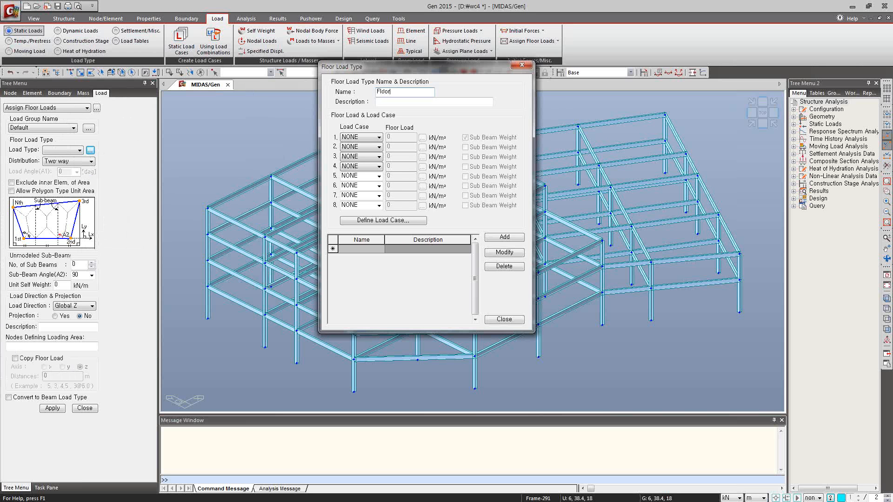
{"action": "left_click", "coordinate": [391, 102]}
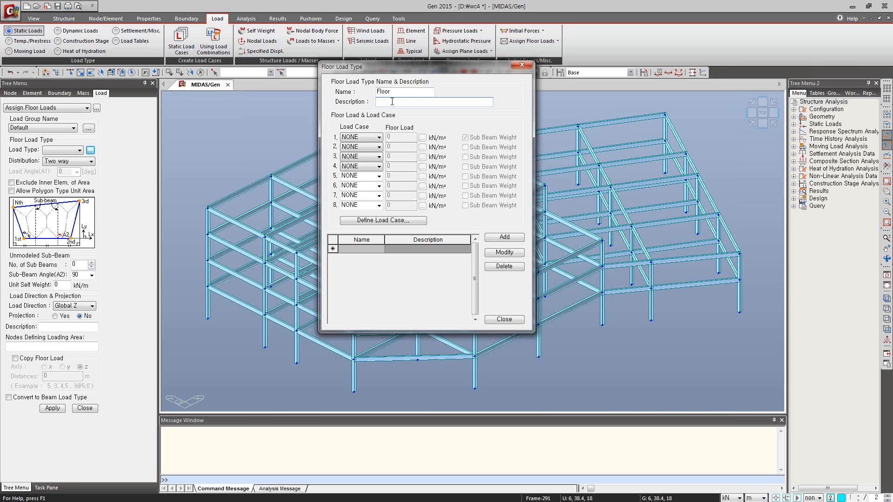
{"action": "type", "text": "Firsy"}
{"action": "type", "text": "lor Load"}
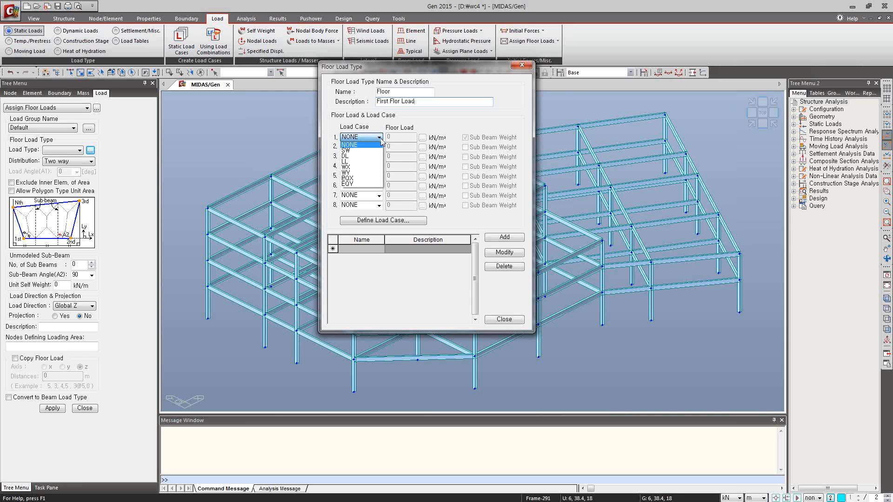
Step: Give the Floor load type a DL load of -3.6 kN/m² and an LL load, and add it to the list
{"action": "left_click", "coordinate": [345, 156]}
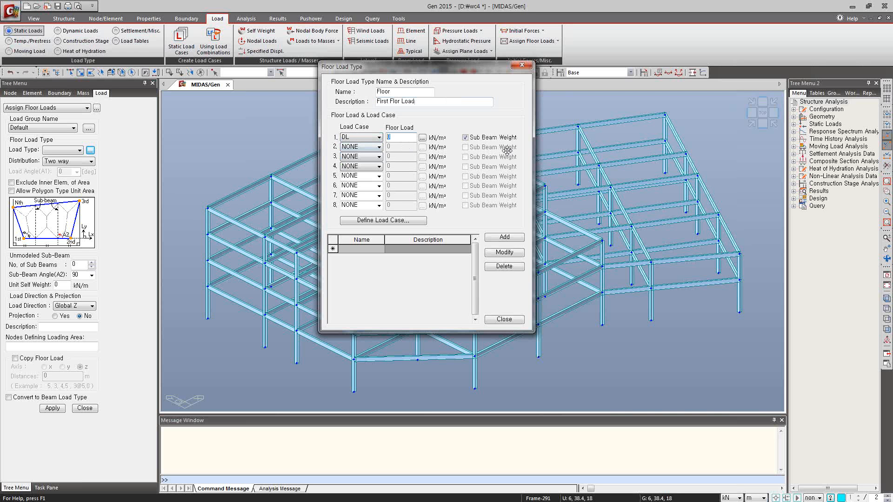
{"action": "type", "text": "-3.6"}
{"action": "left_click", "coordinate": [379, 149]}
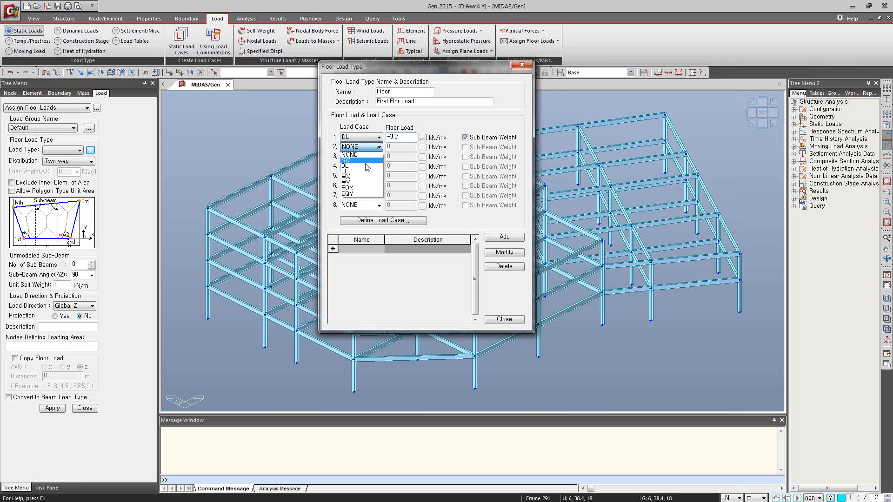
{"action": "left_click", "coordinate": [363, 169]}
{"action": "left_click", "coordinate": [391, 149]}
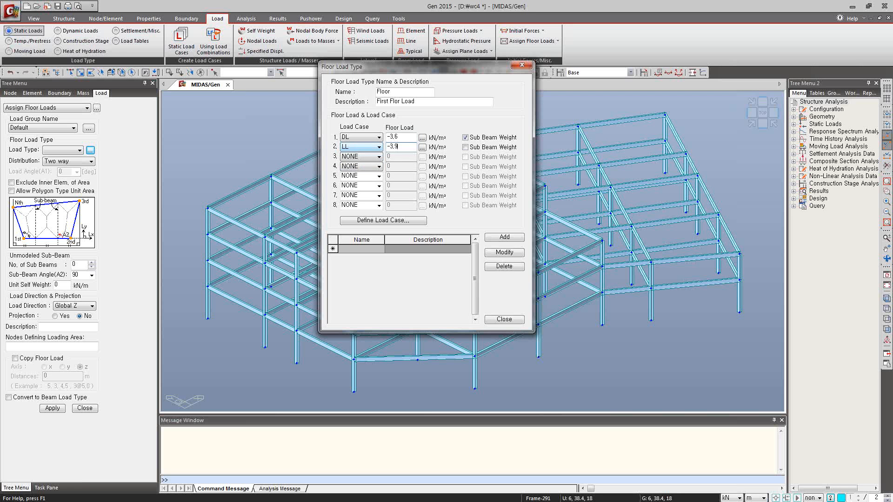
{"action": "left_click", "coordinate": [504, 238]}
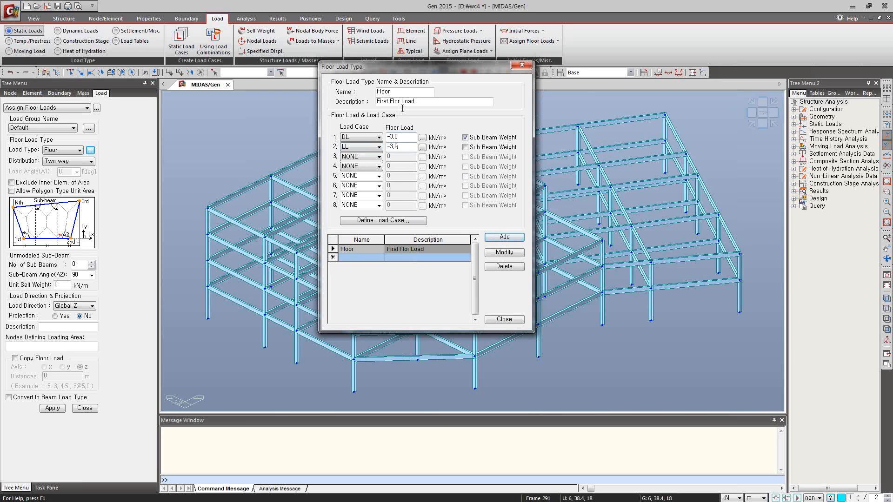
Step: Add a floor load type named Office, described "2,3 officeLoad", with DL -4.2 and LL -2.5 kN/m²
{"action": "double_click", "coordinate": [392, 92]}
{"action": "type", "text": "Office"}
{"action": "left_click_drag", "start_coordinate": [398, 100], "coordinate": [374, 101]}
{"action": "type", "text": "2,3"}
{"action": "left_click_drag", "start_coordinate": [386, 101], "coordinate": [390, 102]}
{"action": "double_click", "coordinate": [391, 137]}
{"action": "type", "text": "-"}
{"action": "double_click", "coordinate": [394, 147]}
{"action": "left_click", "coordinate": [505, 238]}
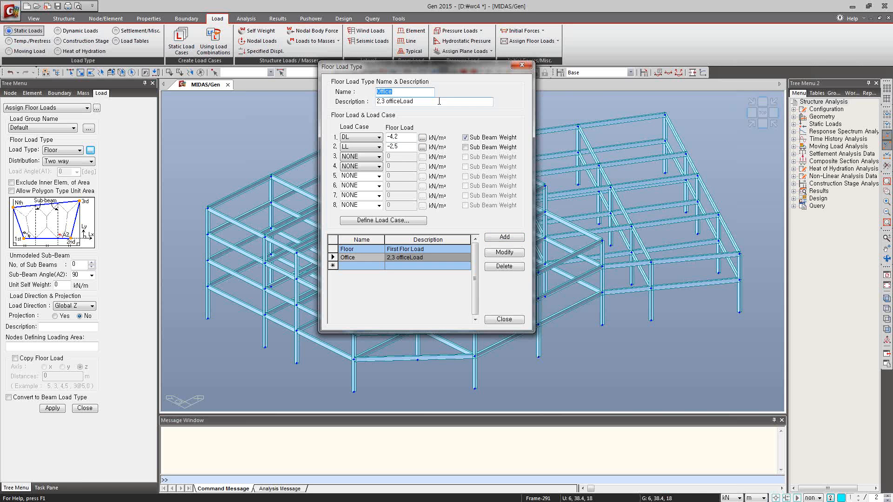
Step: Add a floor load type named Roof, described "Roof Load", with DL -5.1 and LL -2 kN/m², and finish the definitions
{"action": "type", "text": "R"}
{"action": "left_click_drag", "start_coordinate": [399, 102], "coordinate": [376, 103]}
{"action": "type", "text": "Roof"}
{"action": "left_click_drag", "start_coordinate": [399, 136], "coordinate": [382, 136]}
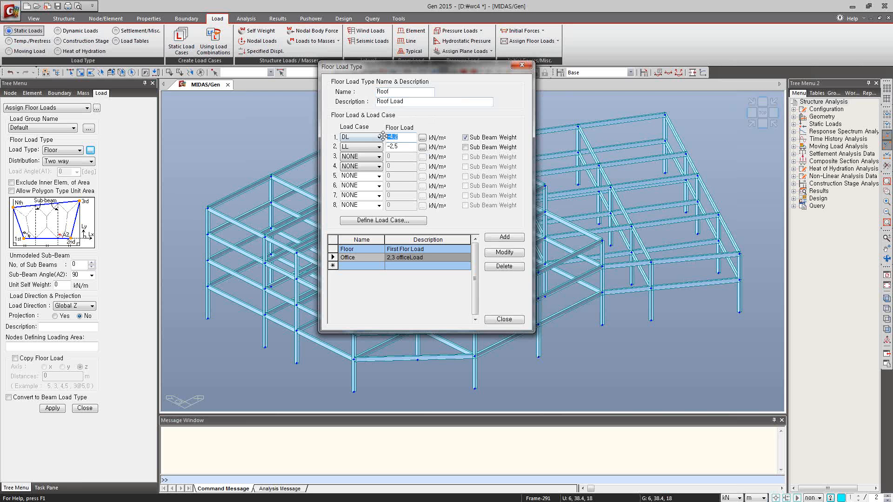
{"action": "type", "text": "-5,1"}
{"action": "left_click_drag", "start_coordinate": [399, 147], "coordinate": [379, 149]}
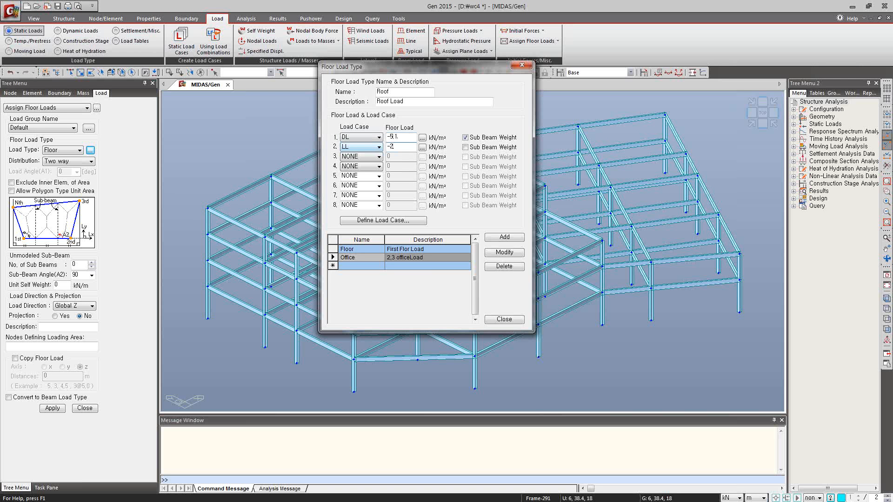
{"action": "left_click", "coordinate": [512, 238]}
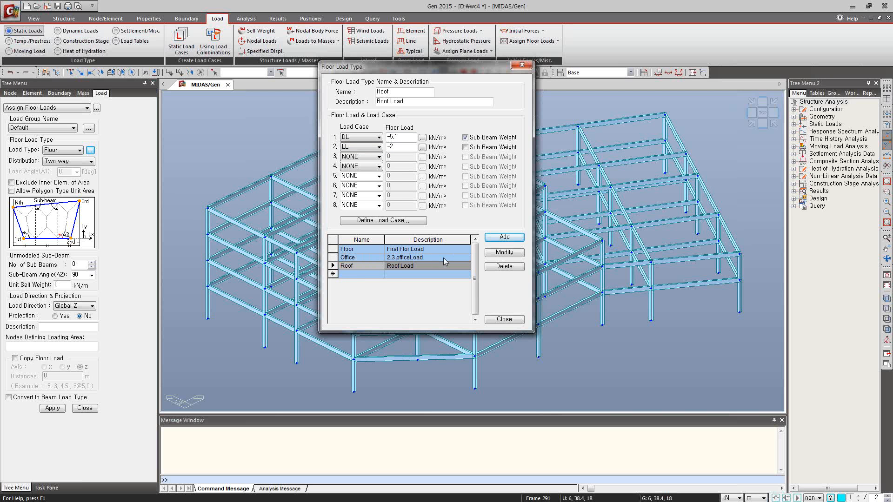
{"action": "left_click", "coordinate": [504, 320]}
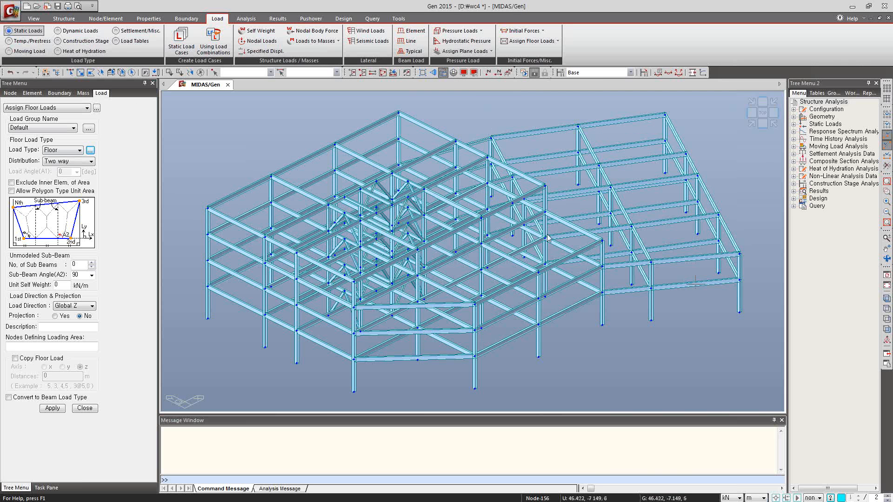
Step: Activate only story 2F with the members below it and show the model as wireframe
{"action": "left_click", "coordinate": [393, 74]}
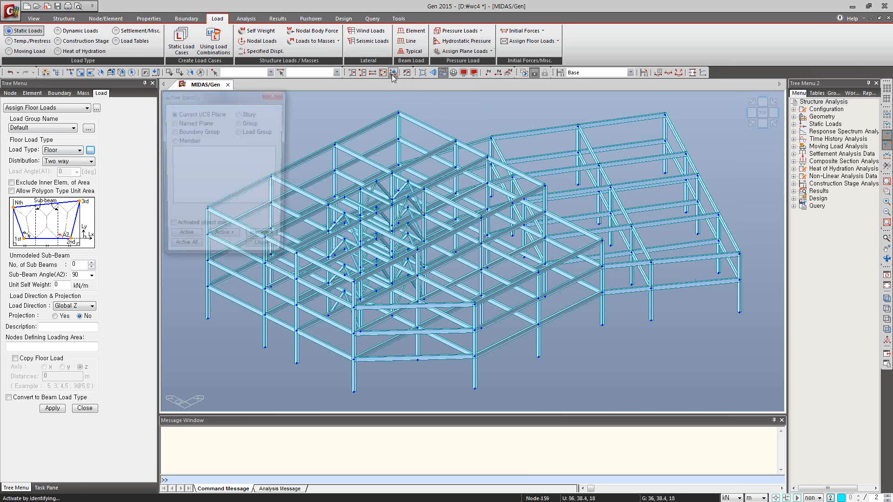
{"action": "left_click", "coordinate": [239, 114]}
{"action": "left_click", "coordinate": [175, 156]}
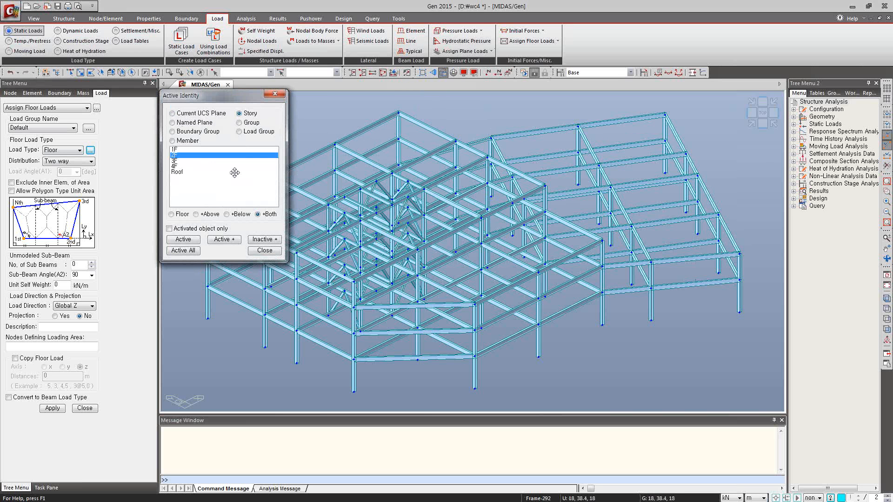
{"action": "left_click", "coordinate": [227, 215]}
{"action": "left_click", "coordinate": [183, 239]}
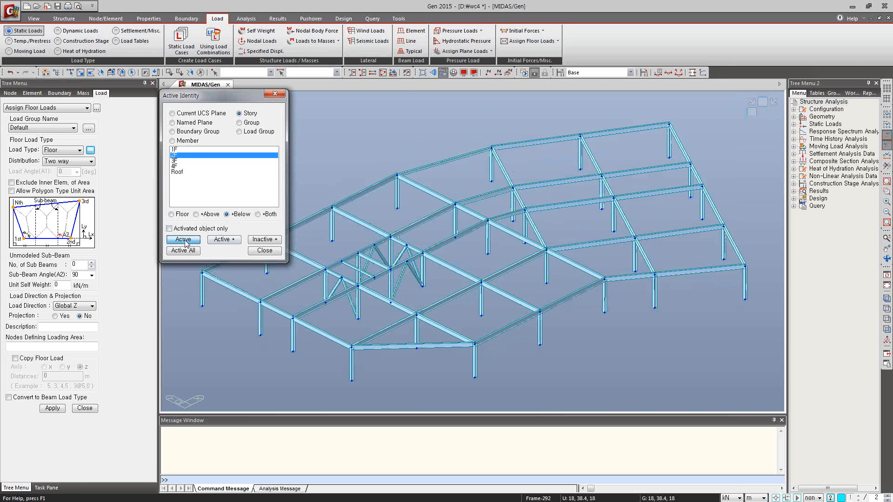
{"action": "left_click", "coordinate": [267, 251]}
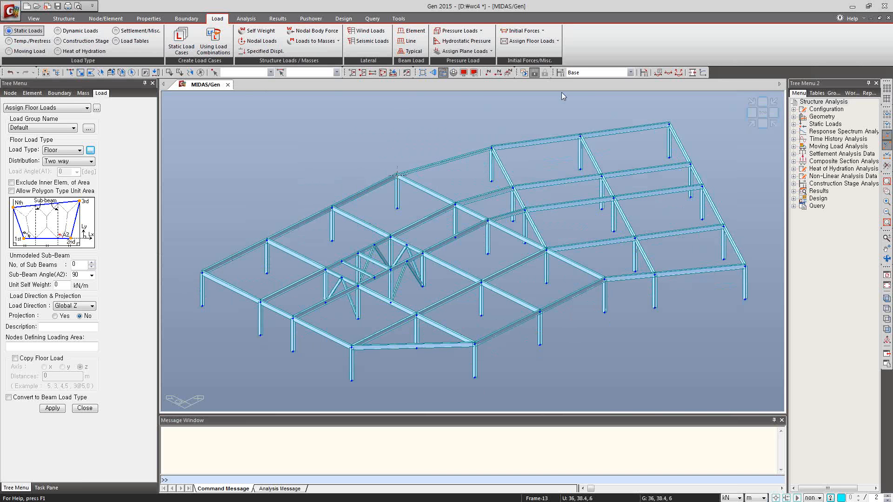
{"action": "left_click", "coordinate": [443, 74]}
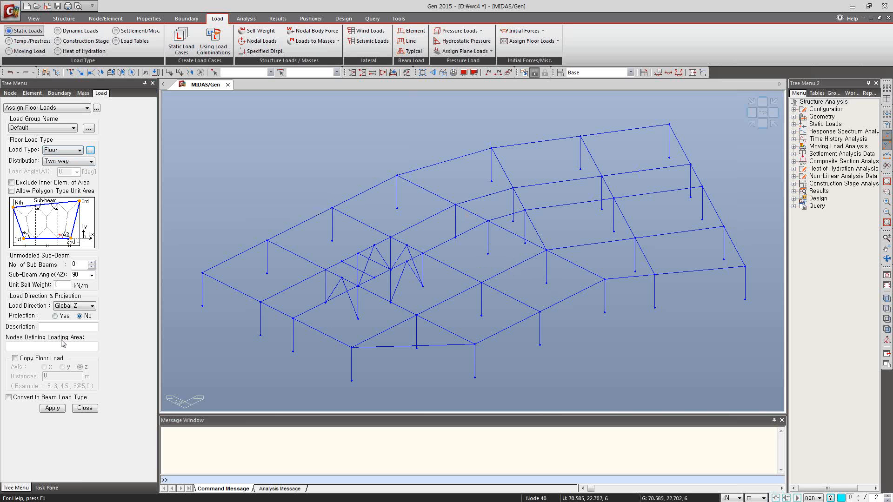
Step: Assign the Floor load with two-way distribution to 2F by picking its outline nodes, leaving out the braced core and the edge bay beside it
{"action": "left_click", "coordinate": [22, 346]}
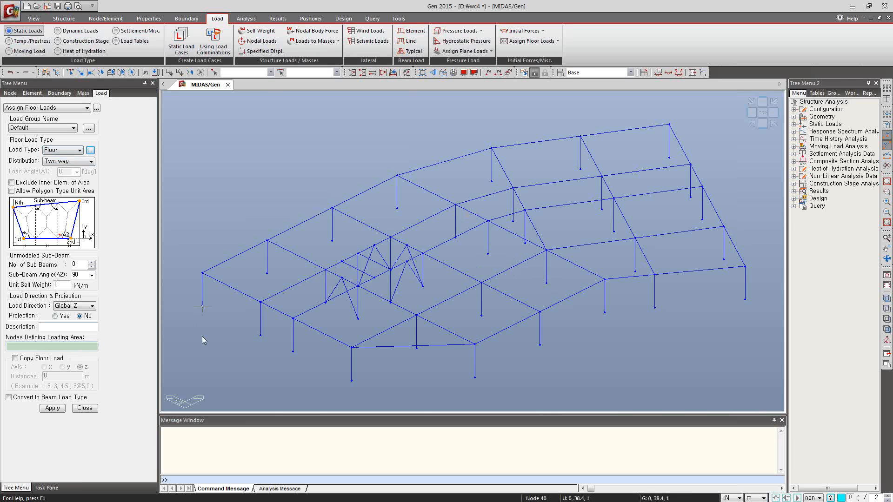
{"action": "left_click", "coordinate": [204, 273]}
{"action": "left_click", "coordinate": [352, 347]}
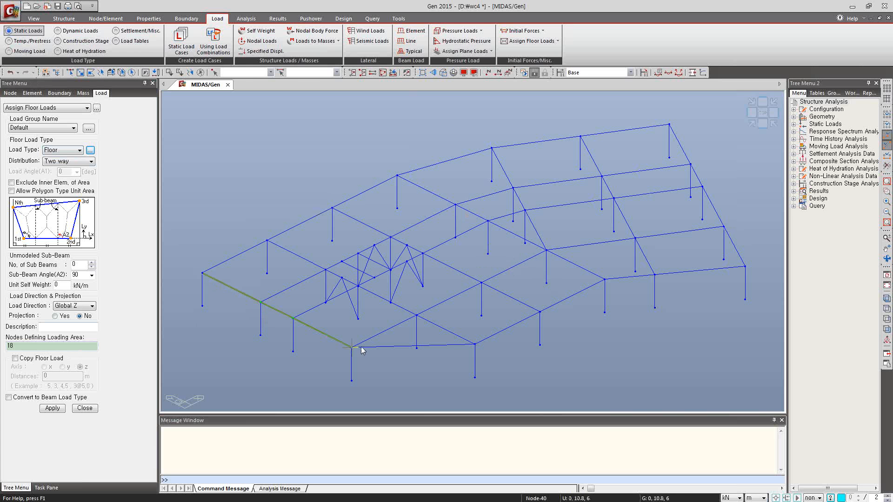
{"action": "left_click", "coordinate": [474, 344]}
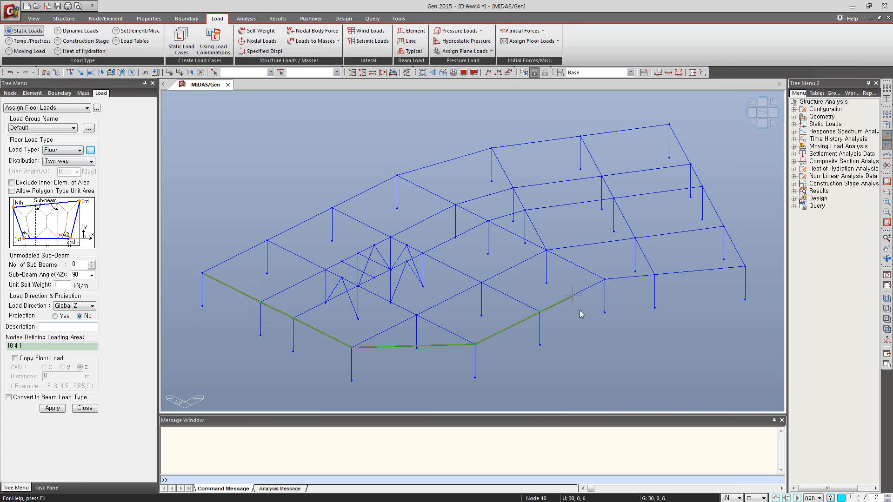
{"action": "left_click", "coordinate": [604, 279]}
{"action": "left_click", "coordinate": [745, 266]}
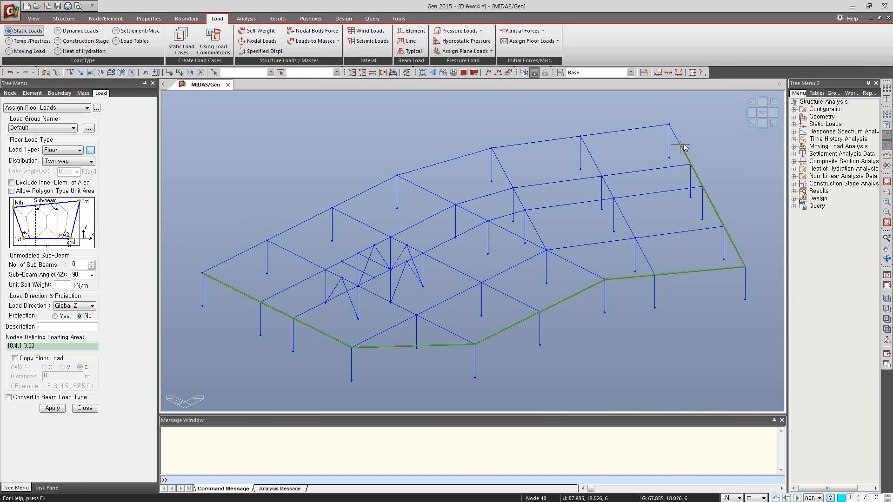
{"action": "left_click", "coordinate": [668, 125]}
{"action": "left_click", "coordinate": [491, 148]}
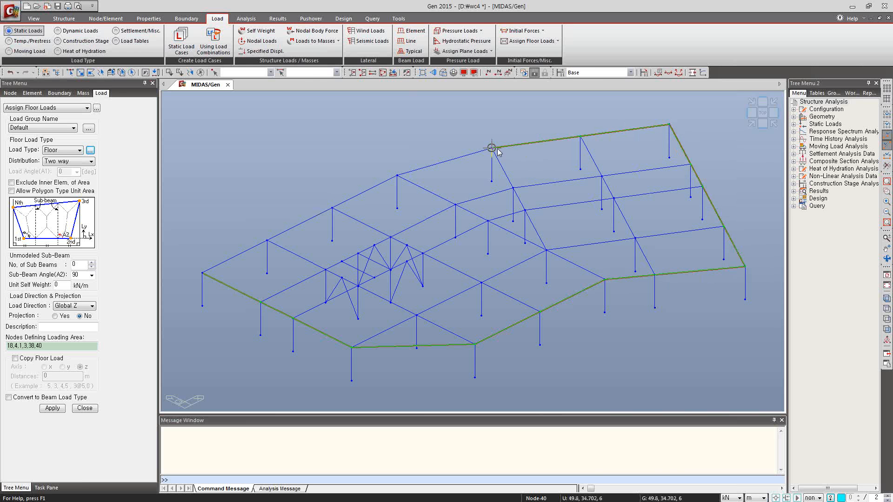
{"action": "left_click", "coordinate": [397, 175]}
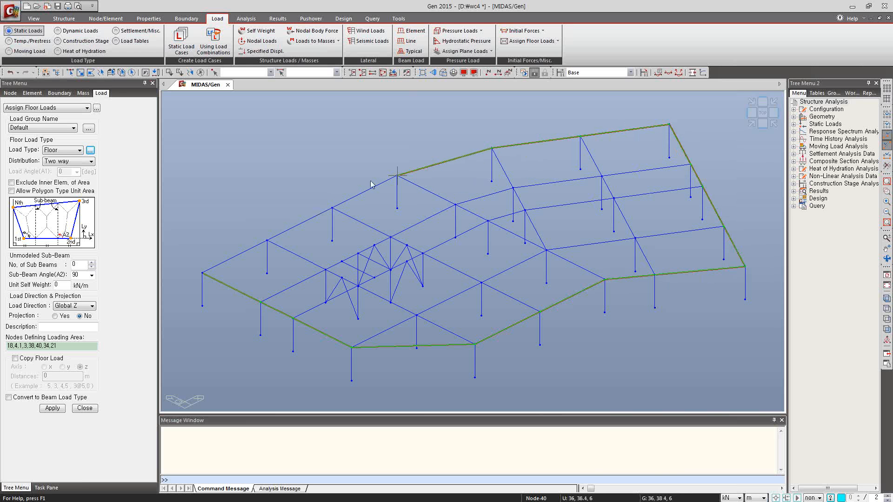
{"action": "left_click", "coordinate": [333, 208]}
{"action": "left_click", "coordinate": [422, 254]}
{"action": "left_click", "coordinate": [267, 240]}
{"action": "left_click", "coordinate": [204, 274]}
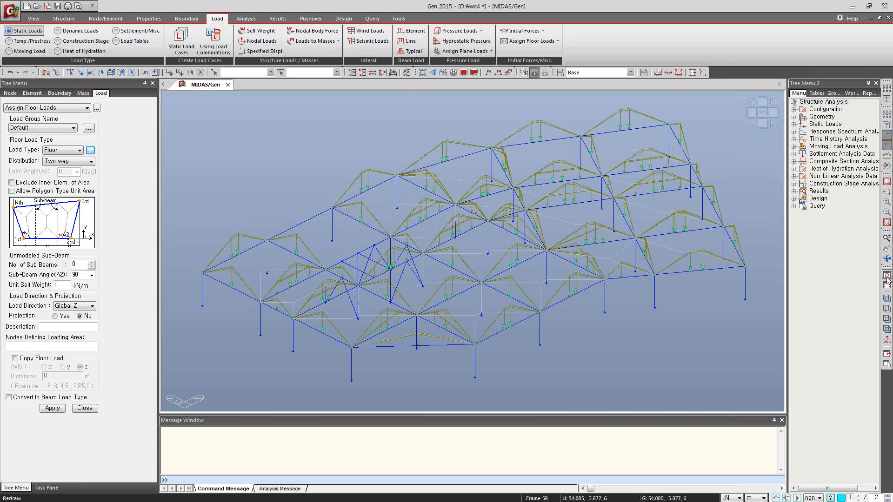
Step: Assign the Floor load to the remaining 2F edge bay beside the braced core by picking its corner nodes
{"action": "left_click", "coordinate": [887, 259]}
{"action": "mouse_move", "coordinate": [631, 304]}
{"action": "left_mouse_down"}
{"action": "mouse_move", "coordinate": [679, 310]}
{"action": "mouse_move", "coordinate": [633, 319]}
{"action": "mouse_move", "coordinate": [645, 314]}
{"action": "left_mouse_up"}
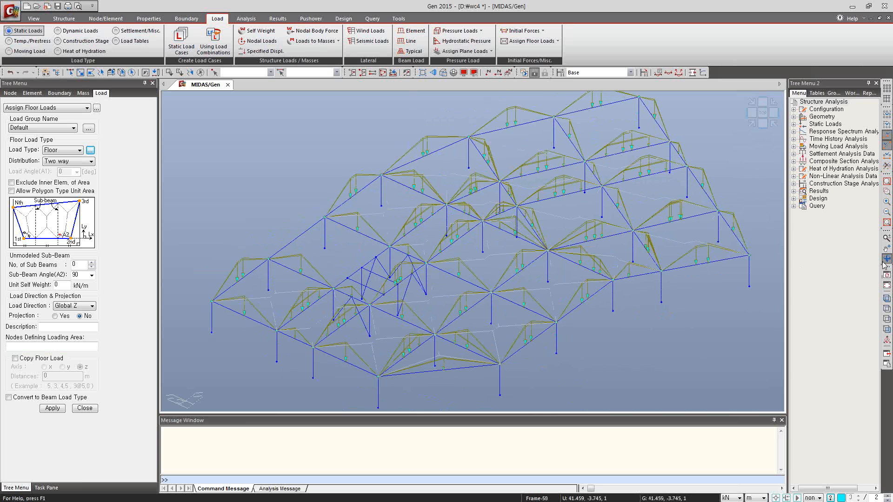
{"action": "left_click", "coordinate": [42, 346]}
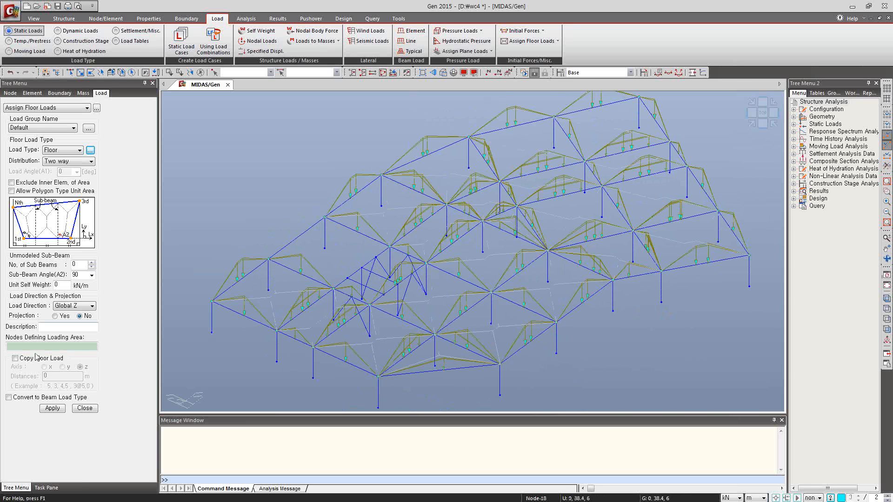
{"action": "left_click", "coordinate": [269, 259]}
{"action": "left_click", "coordinate": [389, 245]}
{"action": "left_click", "coordinate": [268, 259]}
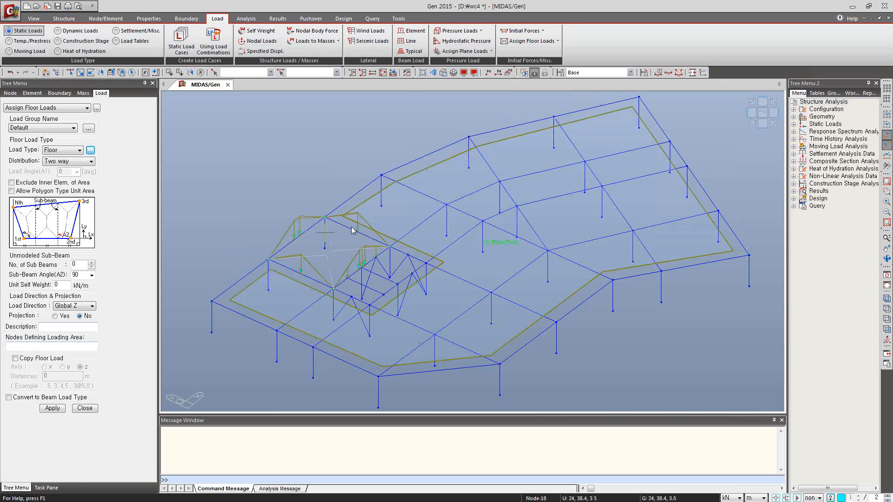
Step: Reactivate the whole model, then activate only the beams of the level directly above 2F and show them in isometric view
{"action": "left_click", "coordinate": [383, 73]}
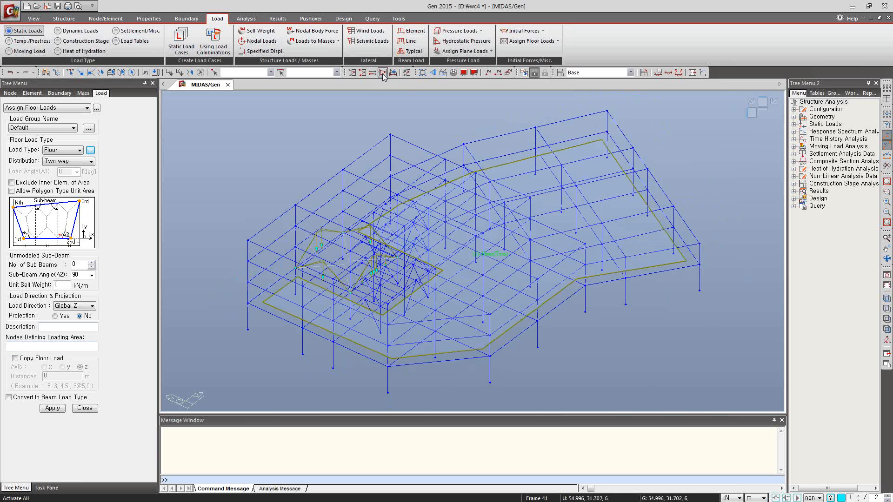
{"action": "left_click", "coordinate": [886, 330]}
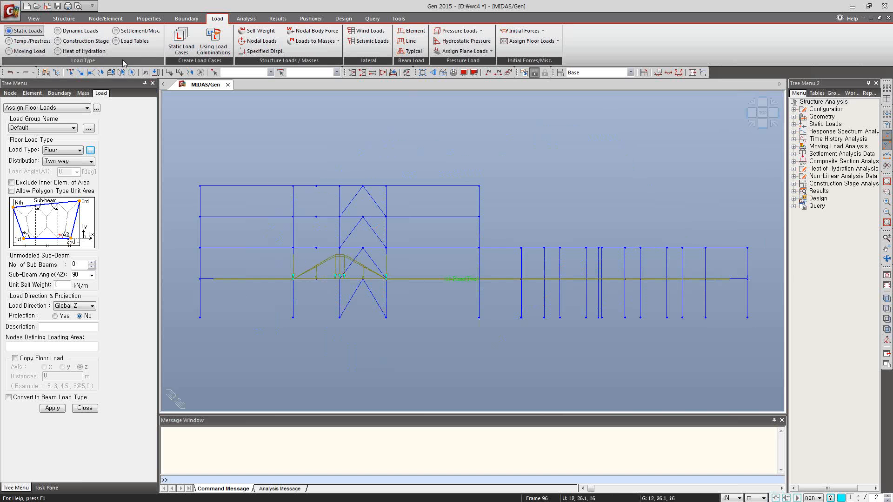
{"action": "left_click", "coordinate": [70, 73]}
{"action": "left_click_drag", "start_coordinate": [192, 240], "coordinate": [756, 253]}
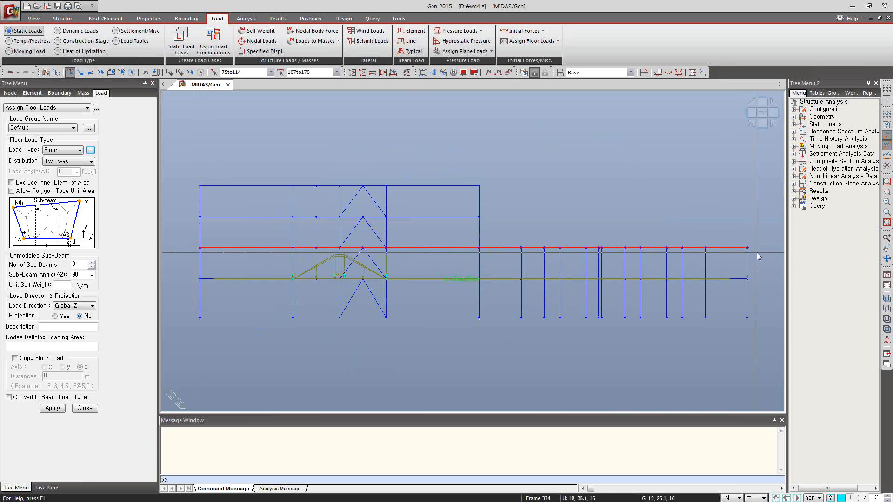
{"action": "left_click", "coordinate": [352, 72]}
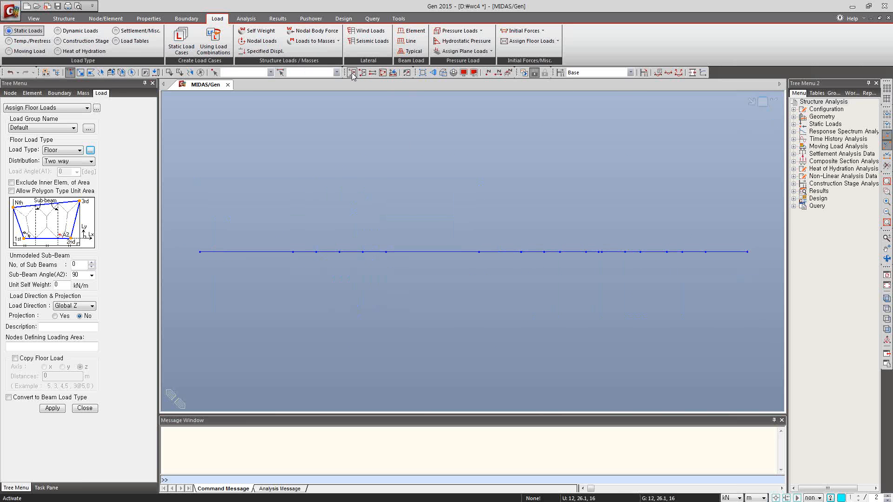
{"action": "left_click", "coordinate": [886, 299]}
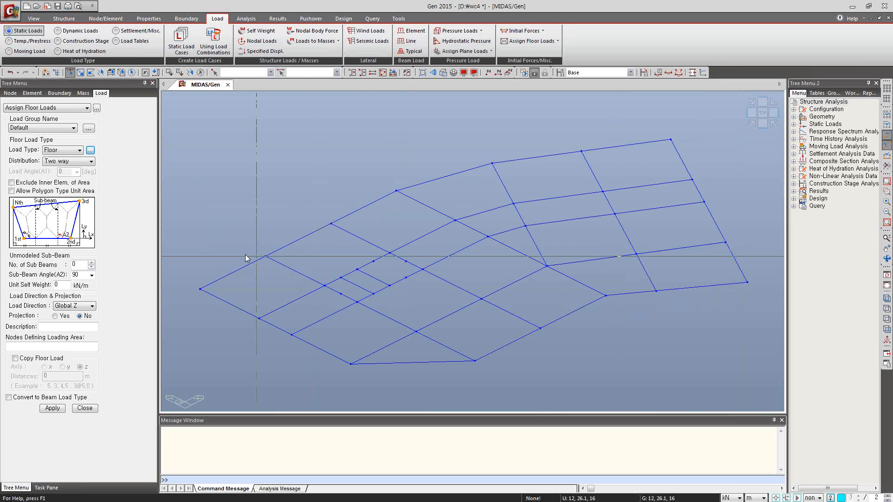
Step: Set the floor load type to Office and enable copying the floor load along z at a distance of 4 m
{"action": "left_click", "coordinate": [70, 73]}
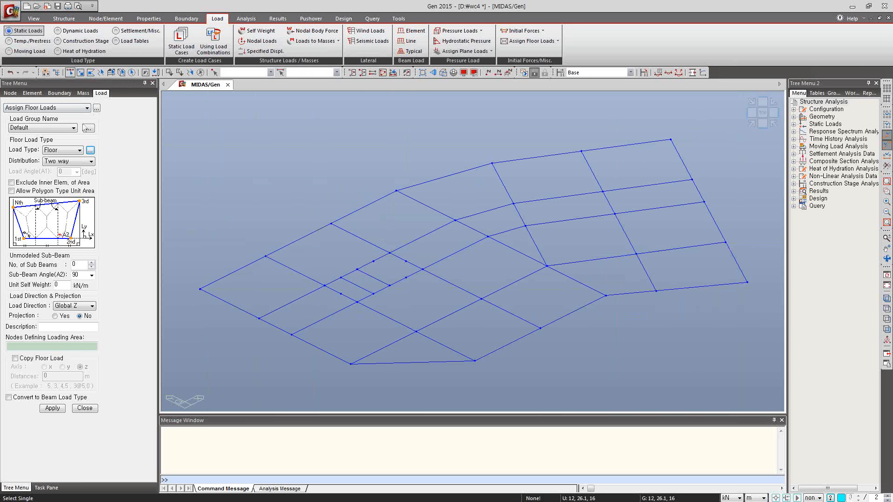
{"action": "left_click", "coordinate": [60, 150]}
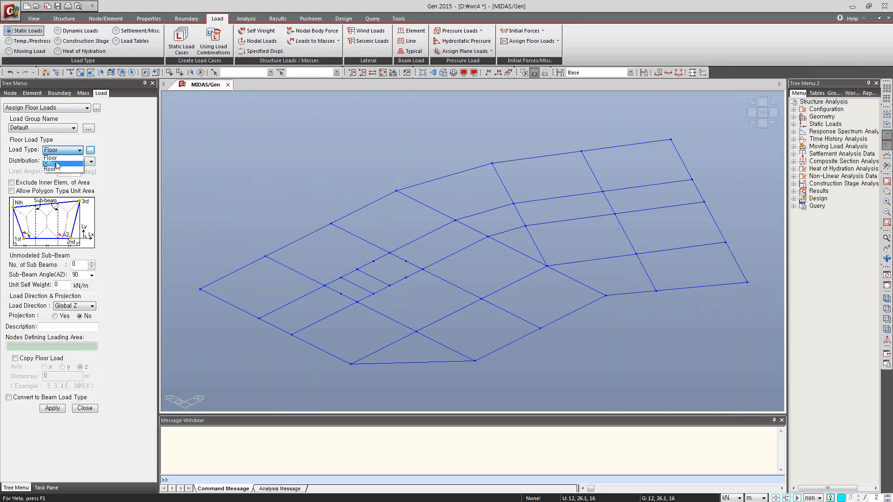
{"action": "left_click", "coordinate": [57, 164]}
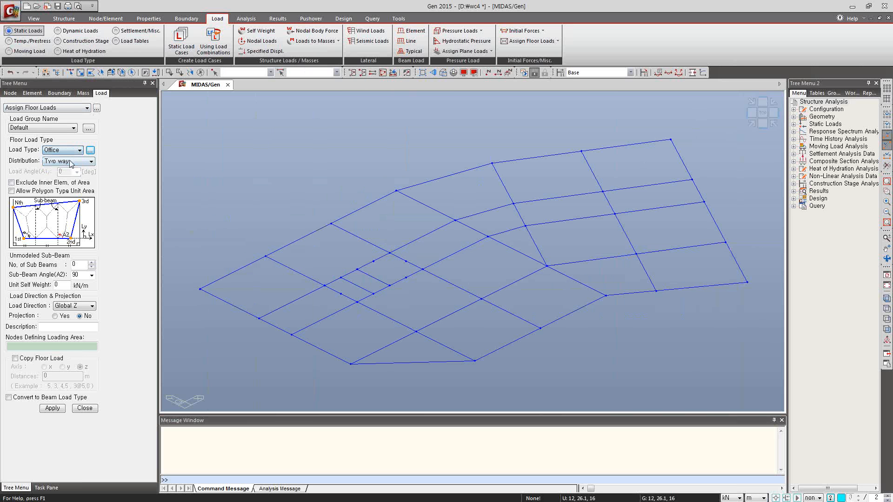
{"action": "left_click", "coordinate": [16, 359]}
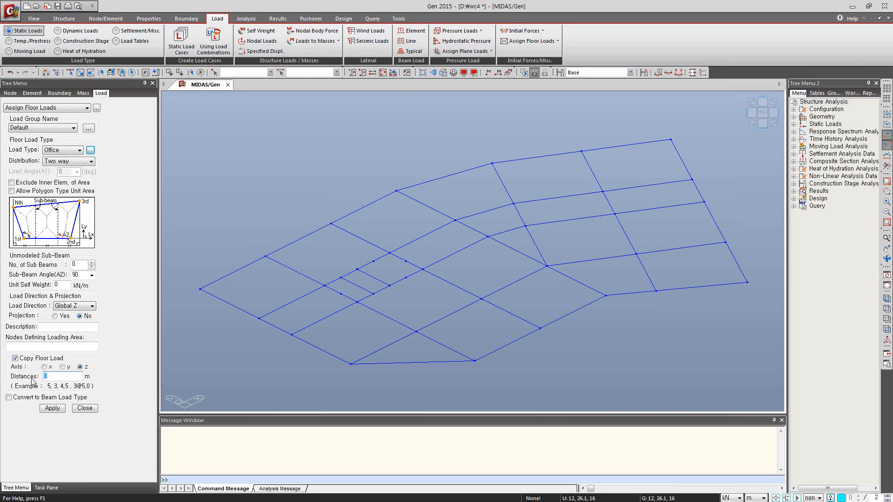
{"action": "left_click", "coordinate": [10, 349]}
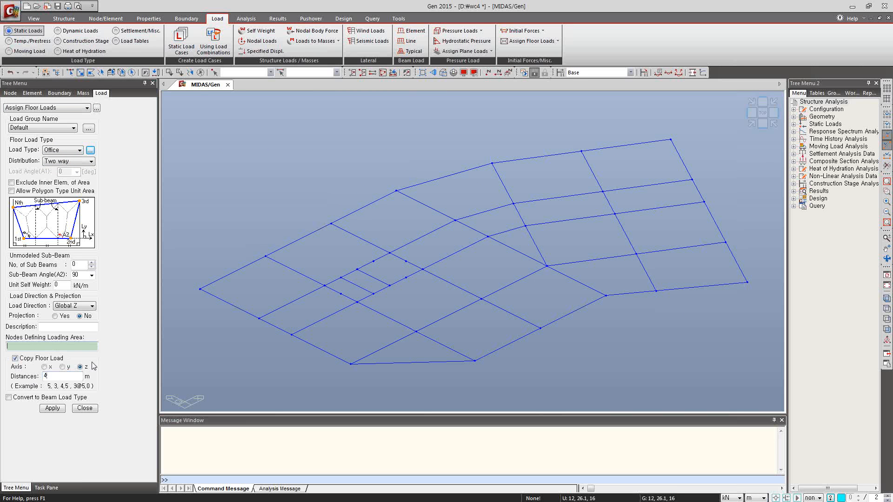
Step: Assign the two-way Office load by picking the outline nodes of the main block, leaving out the core and the edge bay beside it
{"action": "left_click", "coordinate": [200, 289]}
{"action": "left_click", "coordinate": [351, 364]}
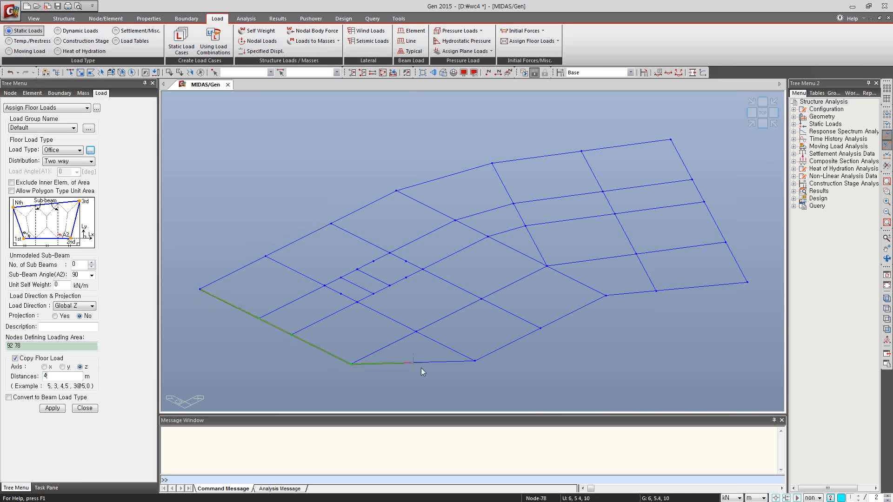
{"action": "left_click", "coordinate": [474, 361]}
{"action": "left_click", "coordinate": [606, 296]}
{"action": "left_click", "coordinate": [331, 224]}
{"action": "left_click", "coordinate": [422, 269]}
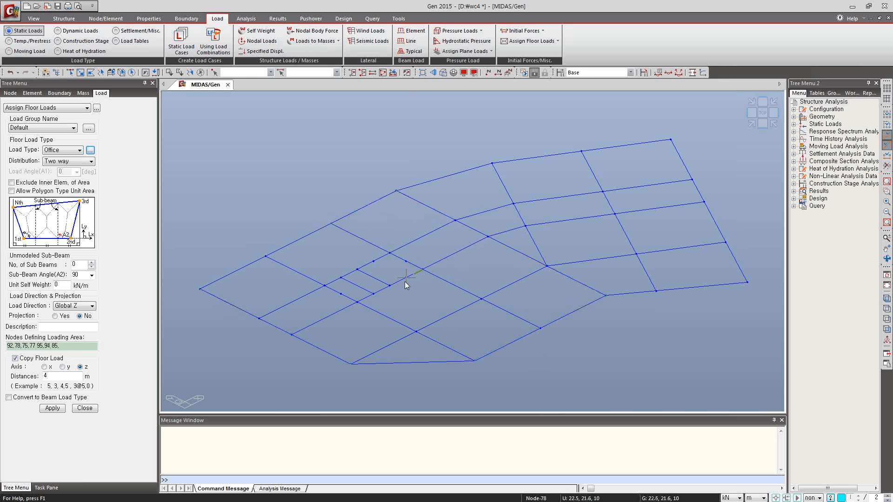
{"action": "left_click", "coordinate": [357, 303]}
{"action": "left_click", "coordinate": [265, 256]}
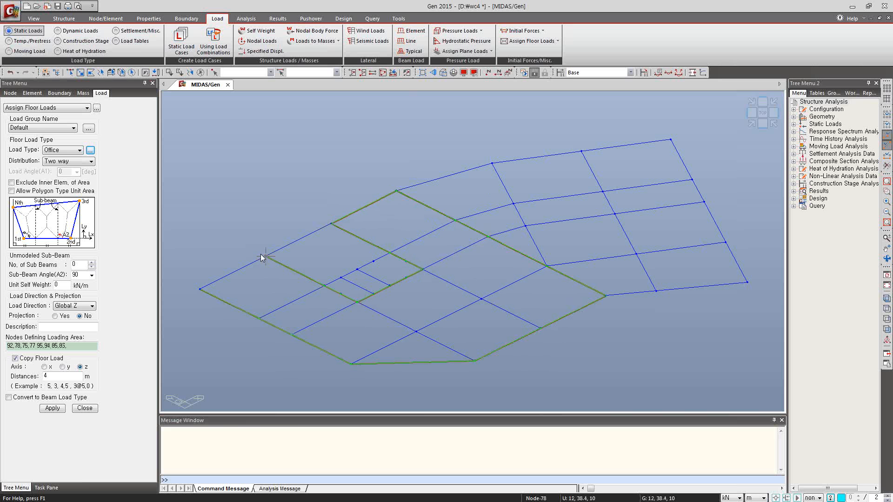
{"action": "left_click", "coordinate": [206, 283]}
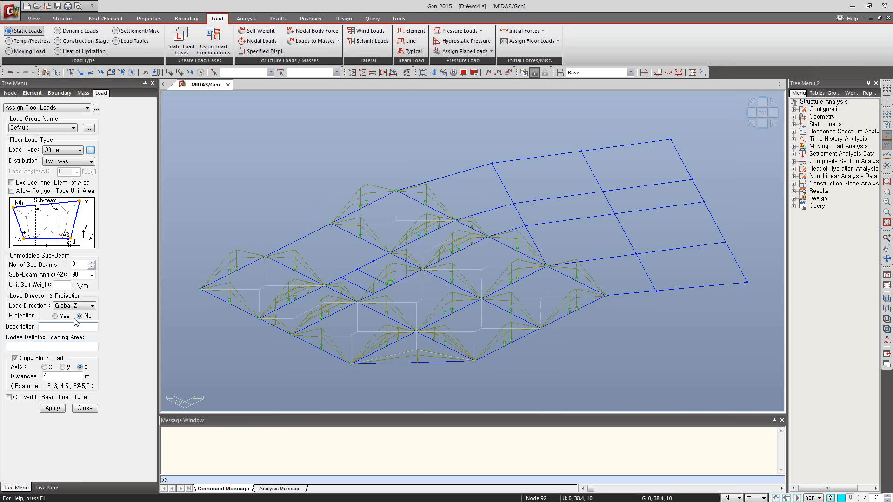
Step: Assign the Office load, with its 4 m copy along z, to the remaining edge bay beside the core by picking its corner nodes
{"action": "left_click", "coordinate": [41, 347]}
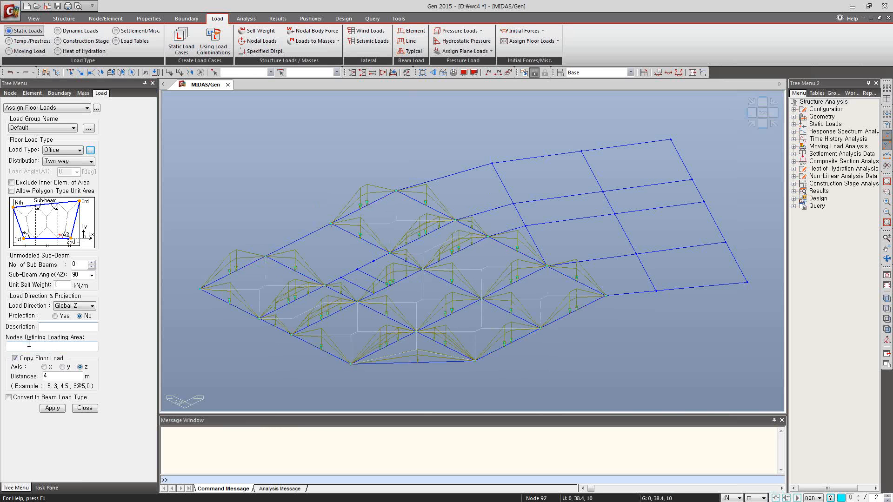
{"action": "left_click", "coordinate": [267, 257]}
{"action": "left_click", "coordinate": [324, 284]}
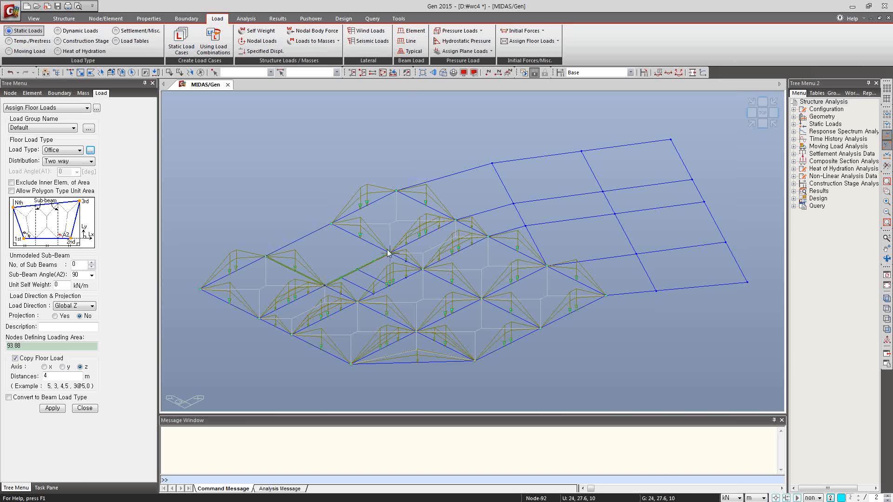
{"action": "left_click", "coordinate": [389, 251]}
{"action": "left_click", "coordinate": [331, 224]}
{"action": "left_click", "coordinate": [267, 257]}
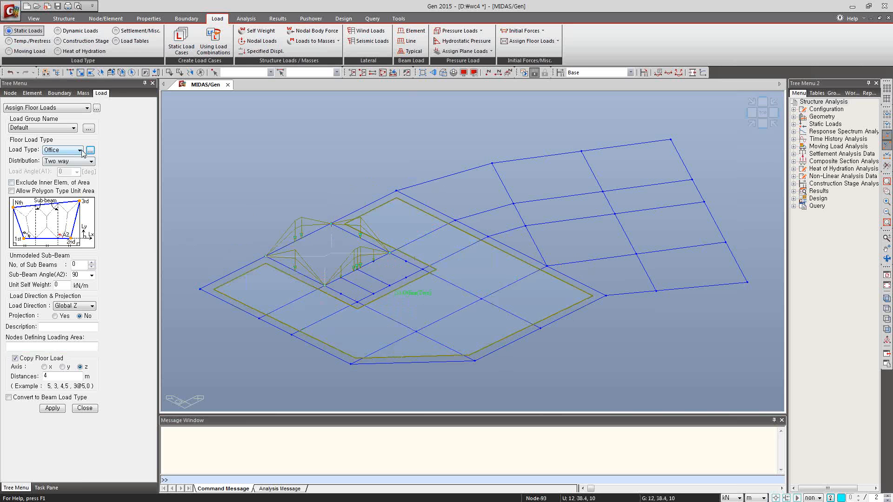
Step: Turn off load copying and assign the two-way Roof load to the wing beside the Office area by picking its outline nodes
{"action": "left_click", "coordinate": [15, 358]}
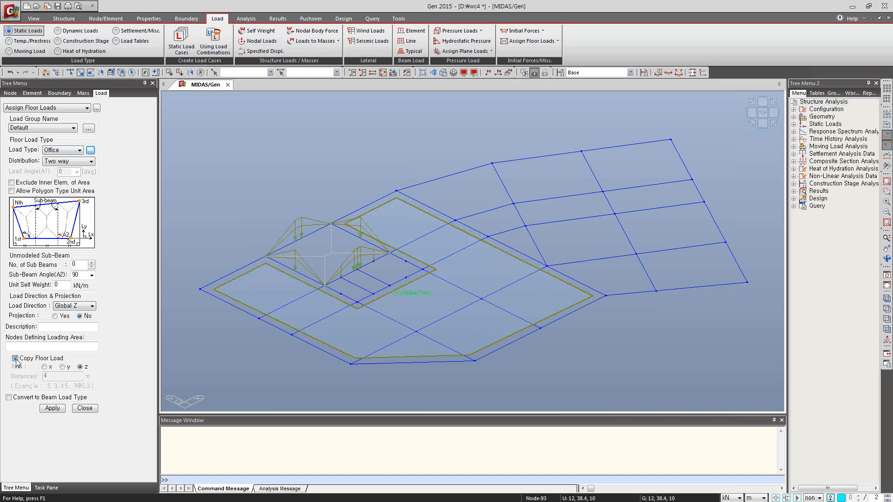
{"action": "left_click", "coordinate": [80, 150]}
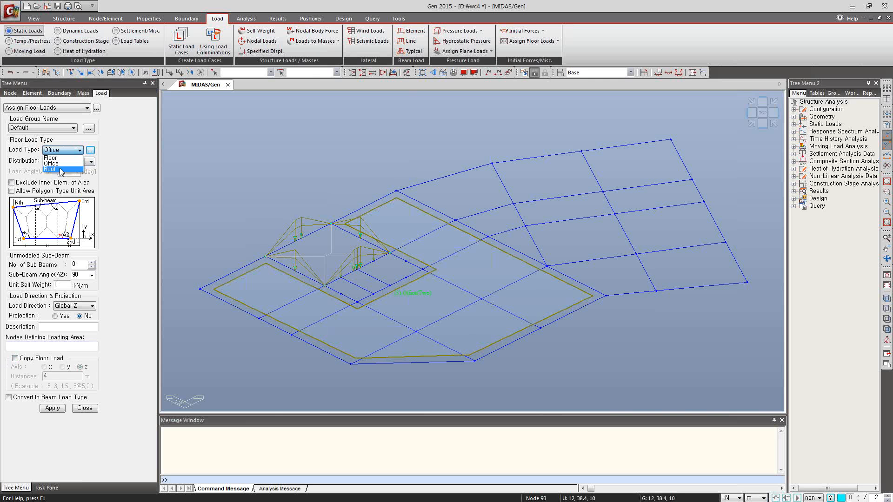
{"action": "left_click", "coordinate": [61, 172]}
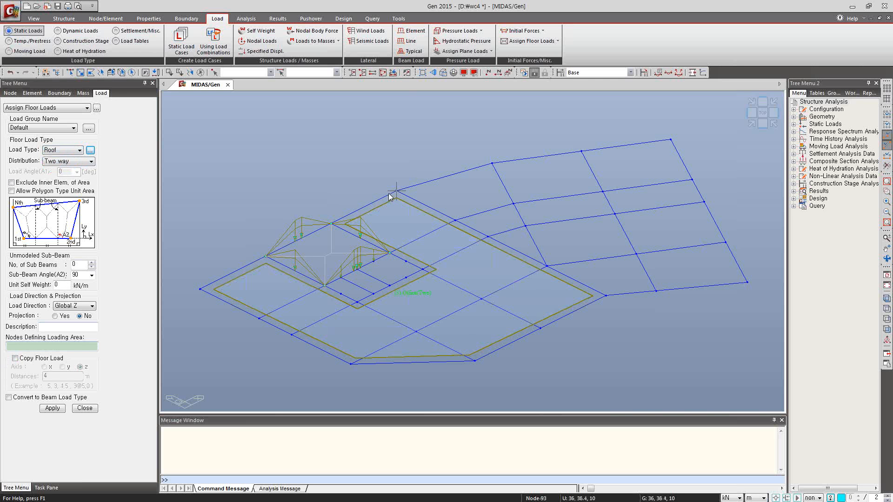
{"action": "left_click", "coordinate": [607, 295]}
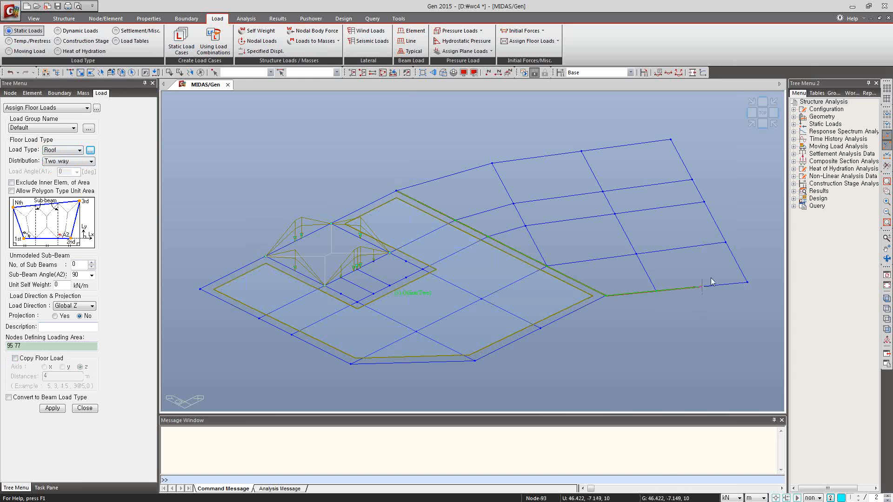
{"action": "left_click", "coordinate": [746, 281]}
{"action": "left_click", "coordinate": [670, 140]}
{"action": "left_click", "coordinate": [493, 163]}
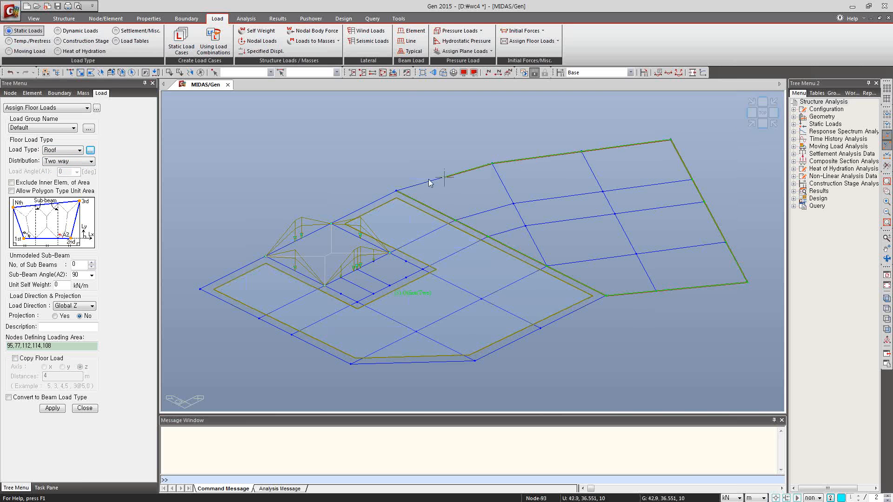
Step: Complete the Roof floor load area over the angled wing at its starting node, reactivate the whole model and inspect it
{"action": "left_click", "coordinate": [397, 191]}
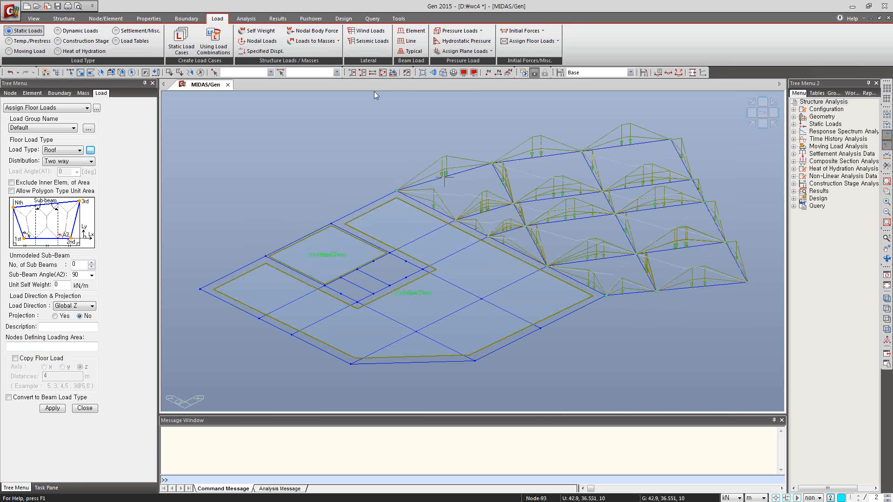
{"action": "left_click", "coordinate": [382, 73]}
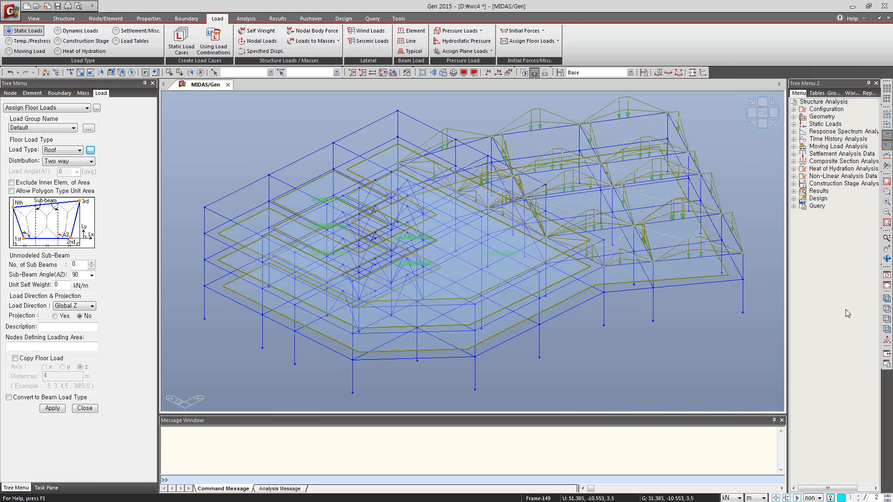
{"action": "left_click", "coordinate": [886, 260]}
{"action": "left_click_drag", "start_coordinate": [706, 273], "coordinate": [642, 296]}
{"action": "left_click", "coordinate": [887, 260]}
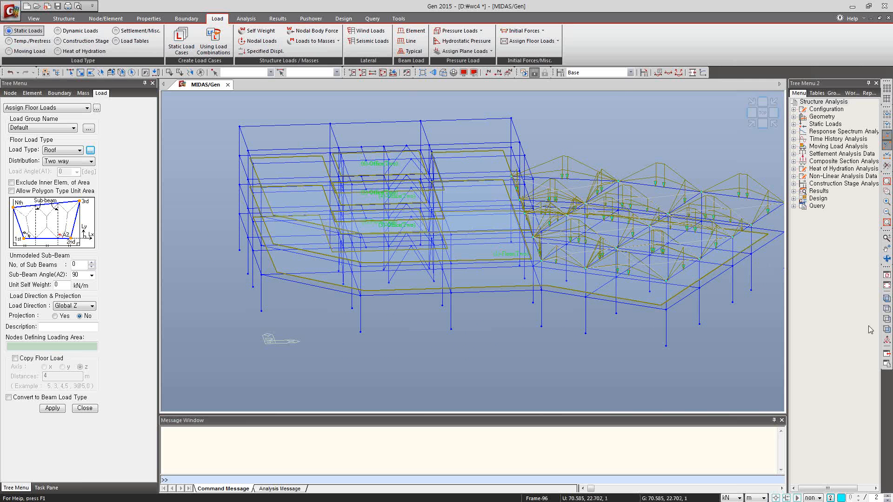
Step: Isolate the uppermost roof level's nodes and members using the front view, and show them isometrically
{"action": "left_click", "coordinate": [887, 331]}
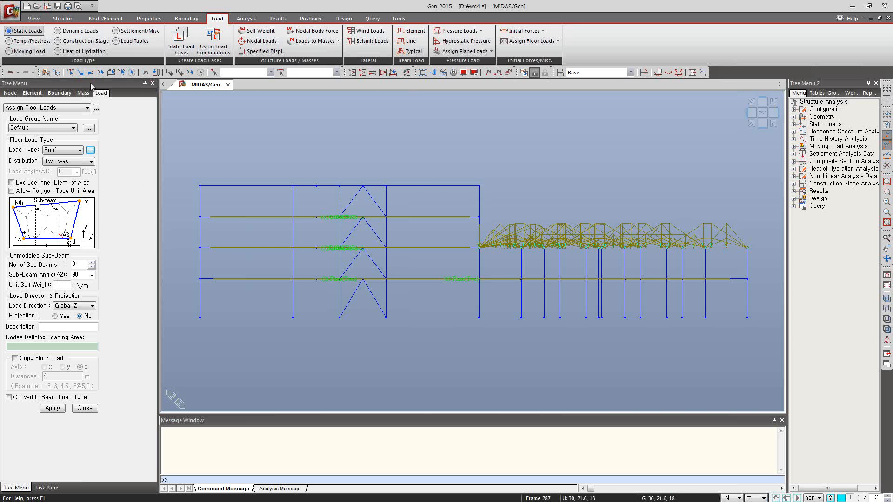
{"action": "left_click", "coordinate": [71, 73]}
{"action": "left_click_drag", "start_coordinate": [192, 173], "coordinate": [494, 196]}
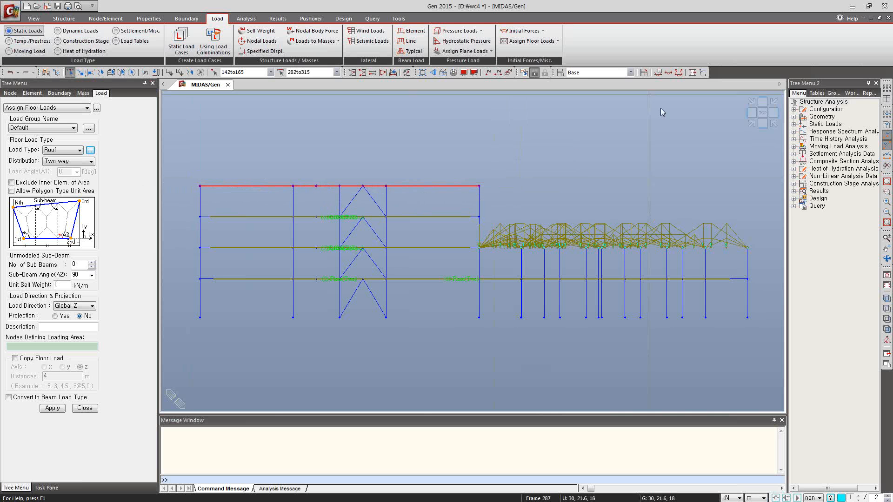
{"action": "left_click", "coordinate": [352, 73]}
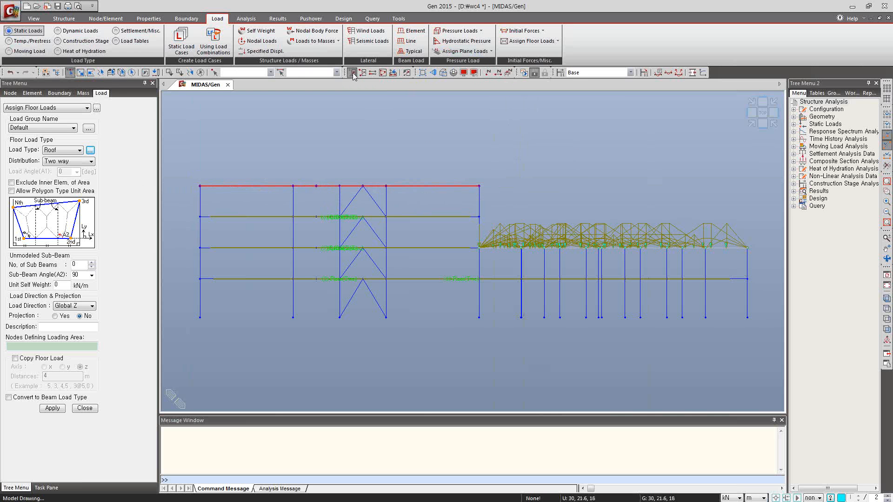
{"action": "left_click", "coordinate": [751, 124]}
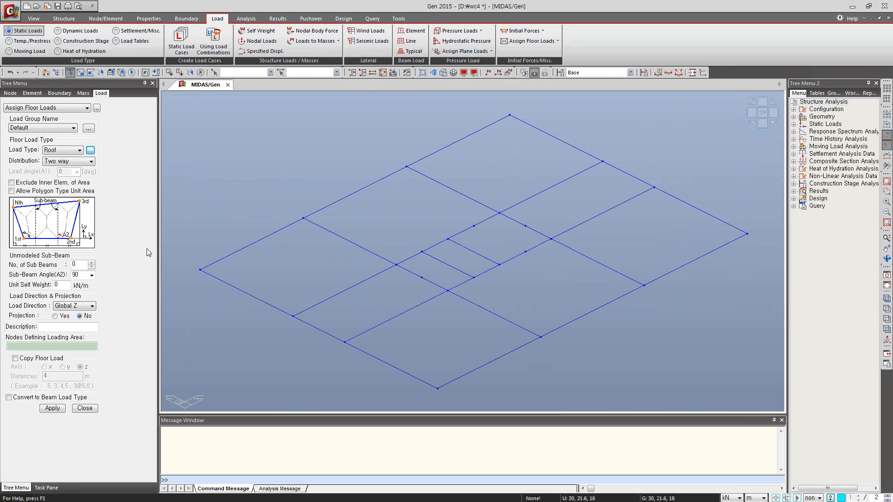
Step: Assign the two-way Roof floor load to the C-shaped area of the uppermost roof, following the outer corners and excluding the central edge notch
{"action": "left_click", "coordinate": [50, 347]}
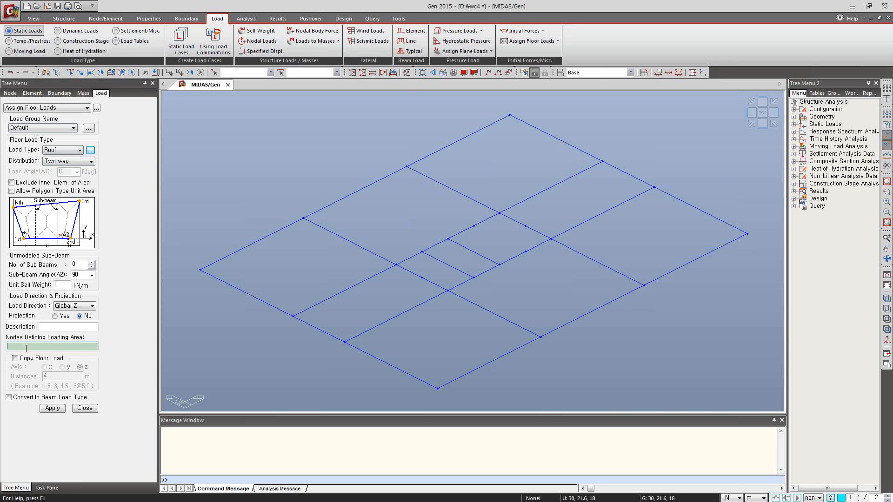
{"action": "left_click", "coordinate": [200, 270]}
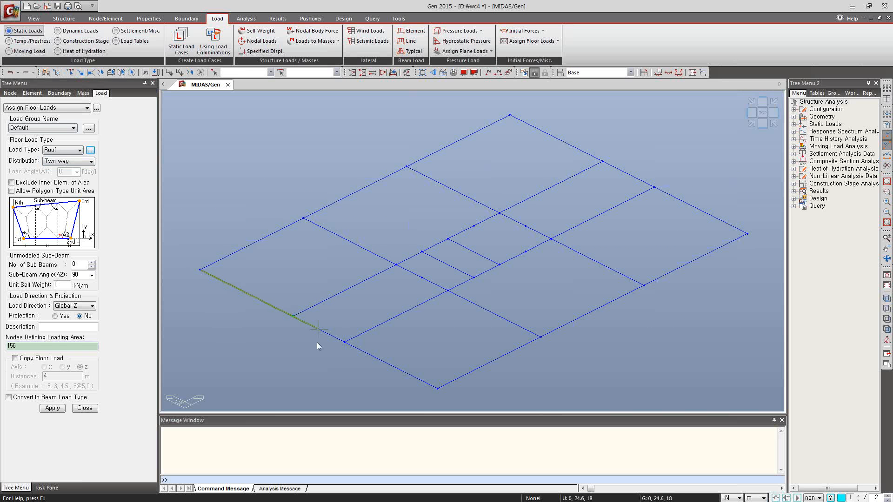
{"action": "left_click", "coordinate": [437, 388]}
{"action": "left_click", "coordinate": [747, 234]}
{"action": "left_click", "coordinate": [508, 117]}
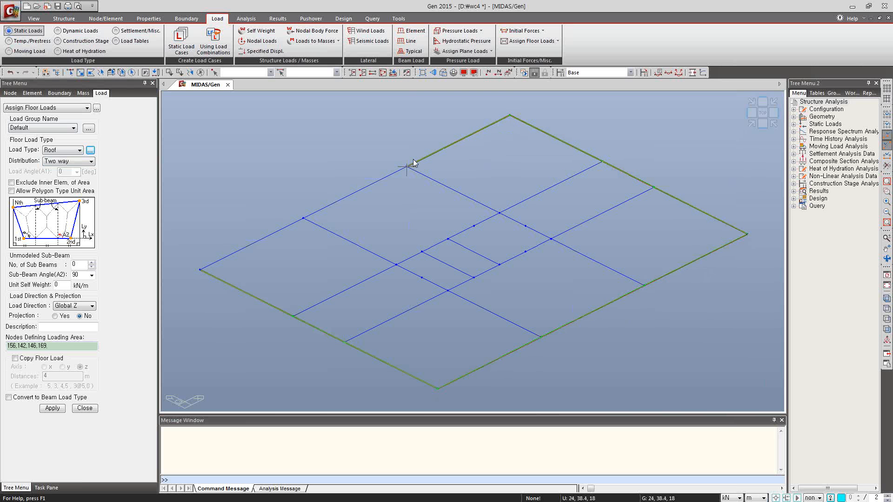
{"action": "left_click", "coordinate": [407, 167]}
{"action": "left_click", "coordinate": [550, 239]}
{"action": "left_click", "coordinate": [447, 290]}
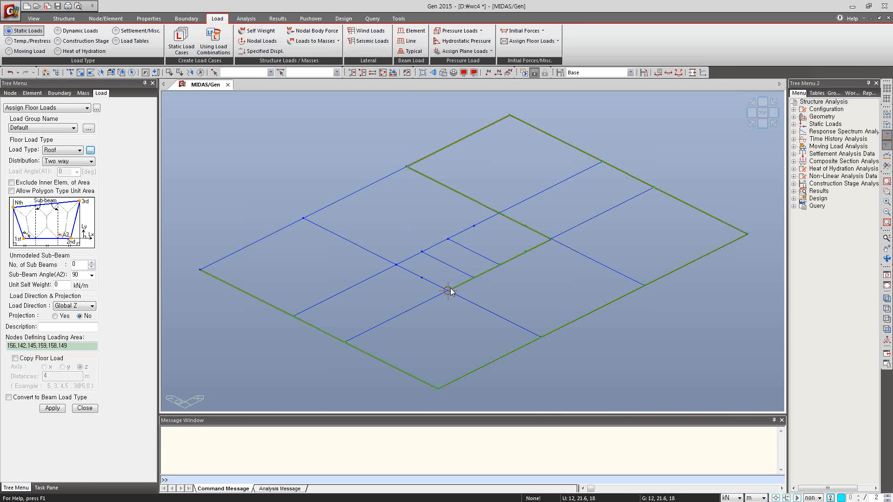
{"action": "left_click", "coordinate": [303, 218]}
{"action": "left_click", "coordinate": [205, 265]}
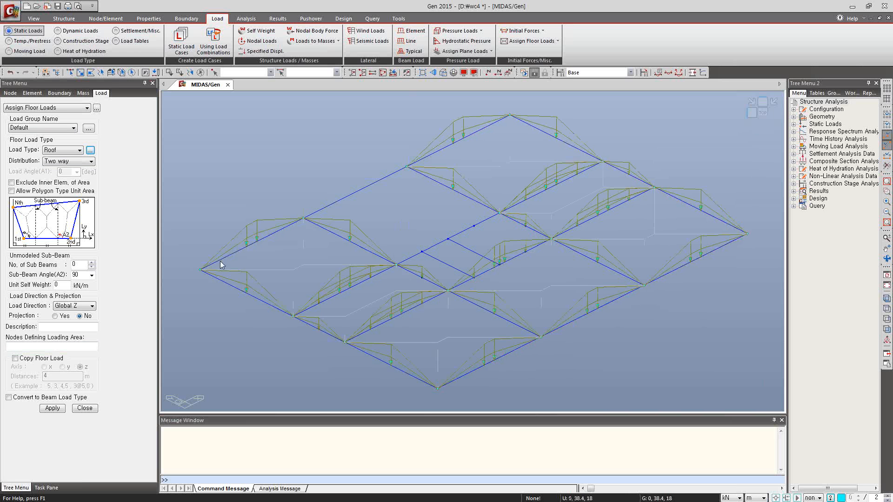
Step: Assign the two-way Roof floor load to the rectangular bay at the notch's outer edge, and reactivate the whole model
{"action": "left_click", "coordinate": [303, 218]}
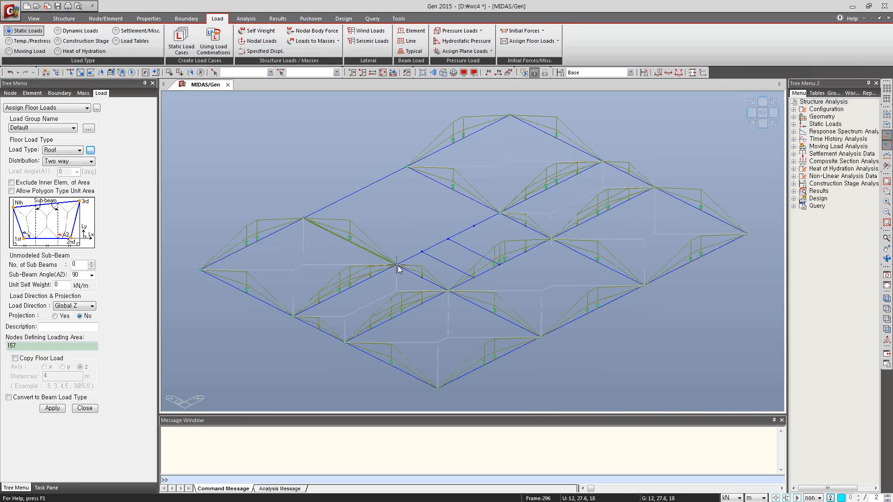
{"action": "left_click", "coordinate": [397, 265]}
{"action": "left_click", "coordinate": [499, 212]}
{"action": "left_click", "coordinate": [407, 167]}
{"action": "left_click", "coordinate": [303, 218]}
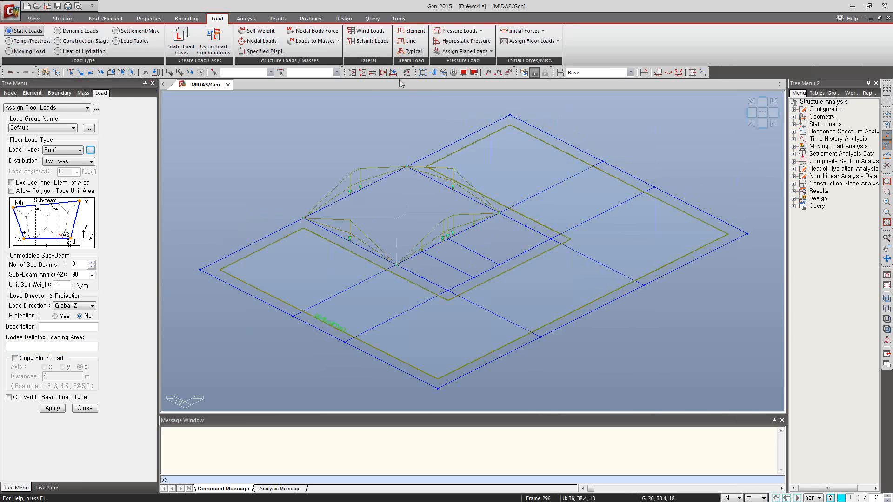
{"action": "left_click", "coordinate": [382, 73]}
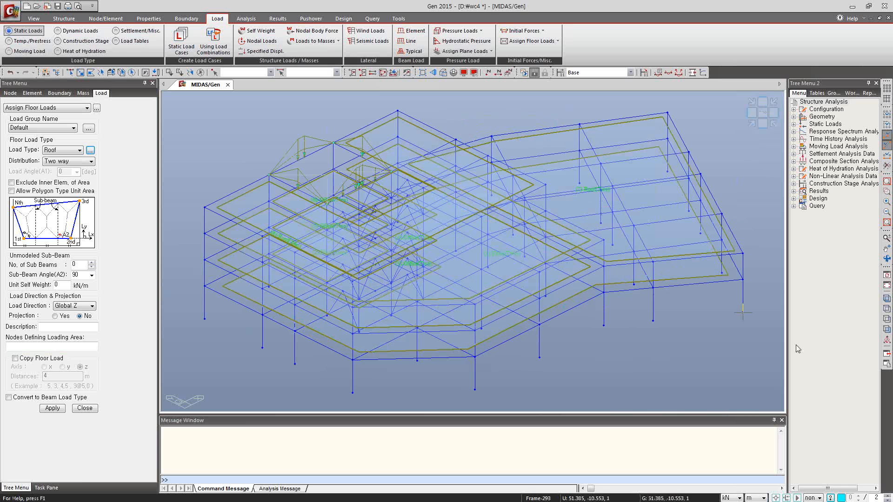
Step: Inspect the floor loads on the whole model from the front and at an angle, and finish assigning floor loads
{"action": "left_click", "coordinate": [886, 328]}
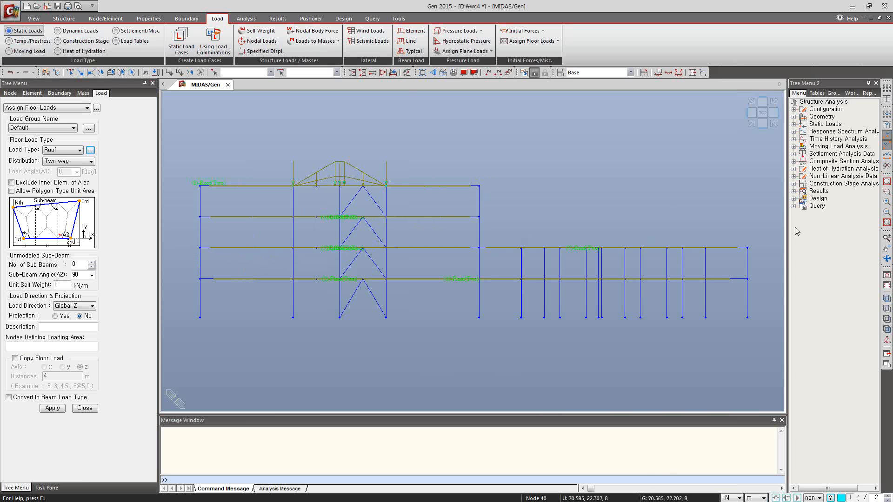
{"action": "left_click", "coordinate": [749, 124]}
{"action": "left_click", "coordinate": [887, 259]}
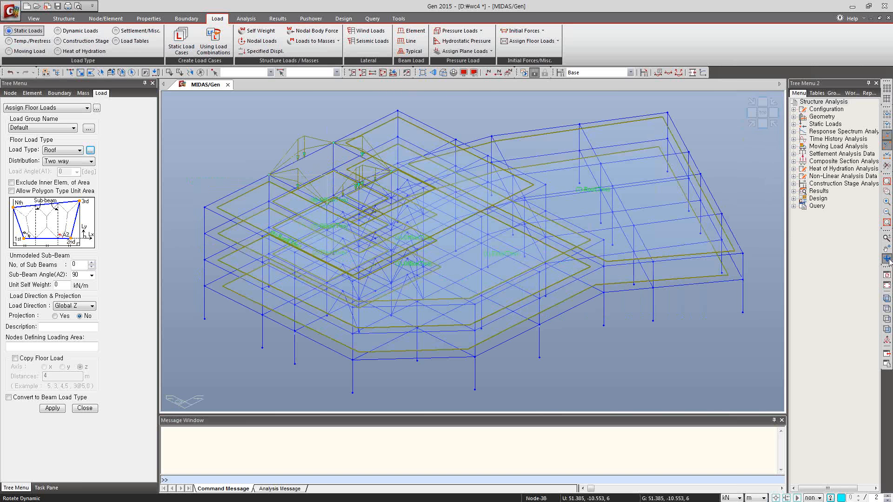
{"action": "left_click_drag", "start_coordinate": [649, 317], "coordinate": [697, 289]}
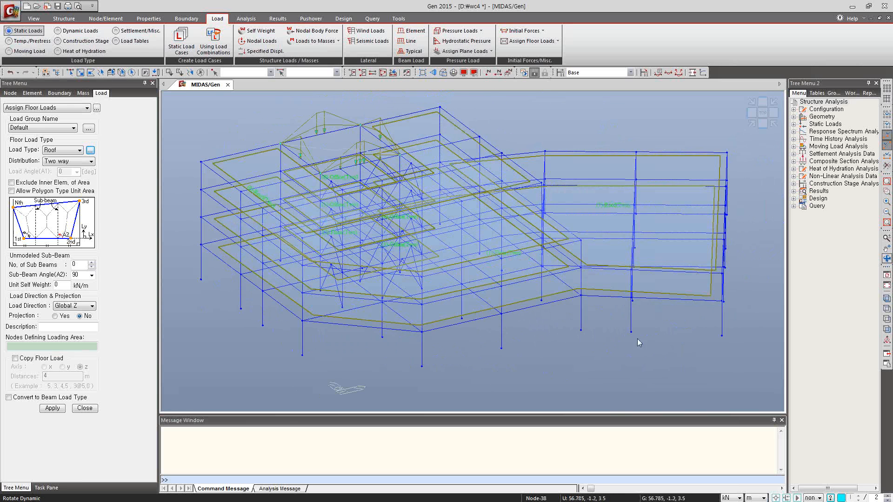
{"action": "left_click", "coordinate": [85, 409]}
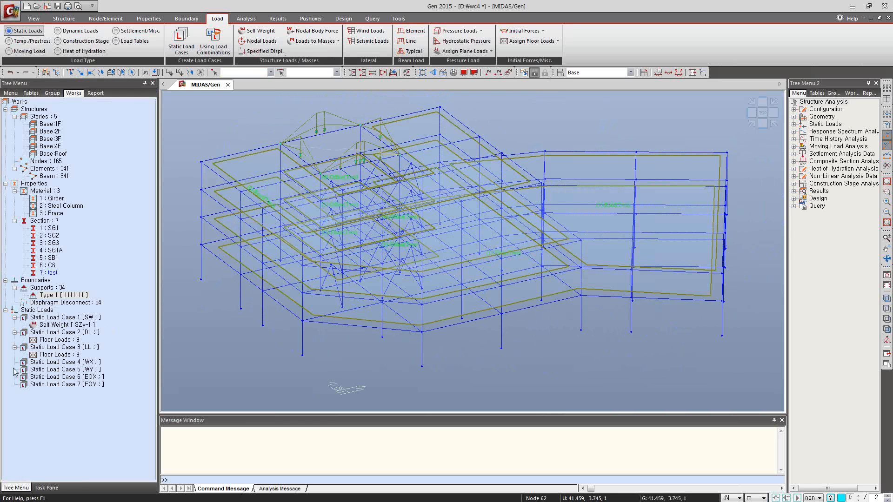
Step: View the list of static load cases through the WX case and close it
{"action": "left_click", "coordinate": [57, 364]}
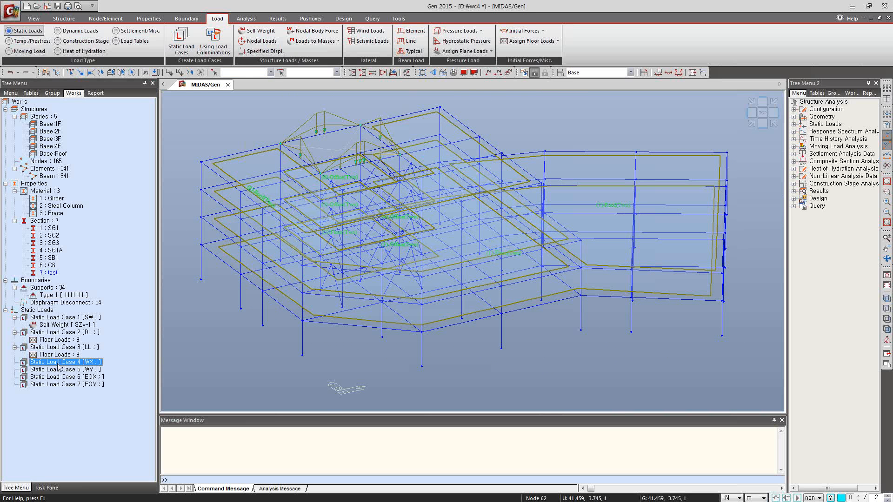
{"action": "double_click", "coordinate": [57, 365]}
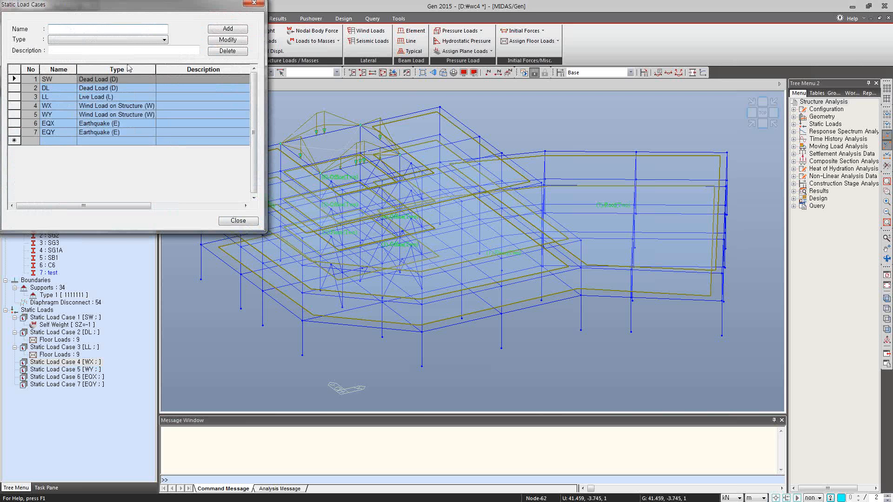
{"action": "left_click", "coordinate": [257, 4]}
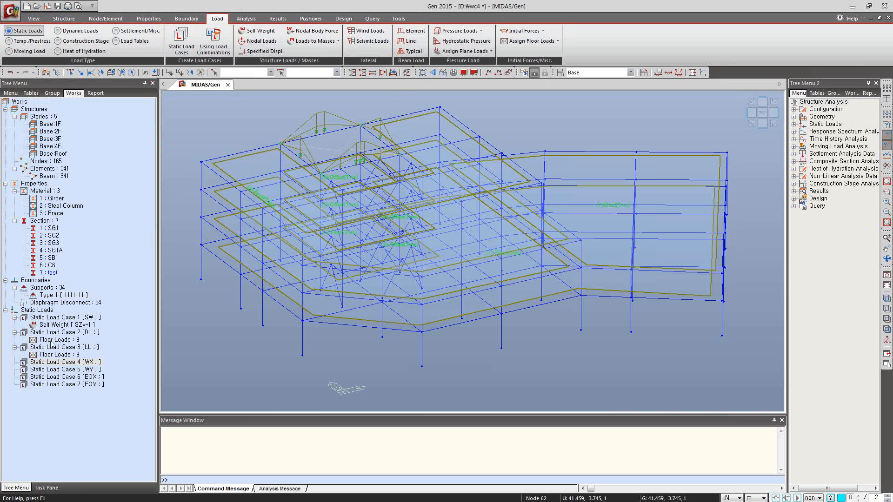
Step: Display the DL load case's floor loads on the model for checking, and hide them again
{"action": "left_click", "coordinate": [53, 341]}
{"action": "right_click", "coordinate": [56, 340]}
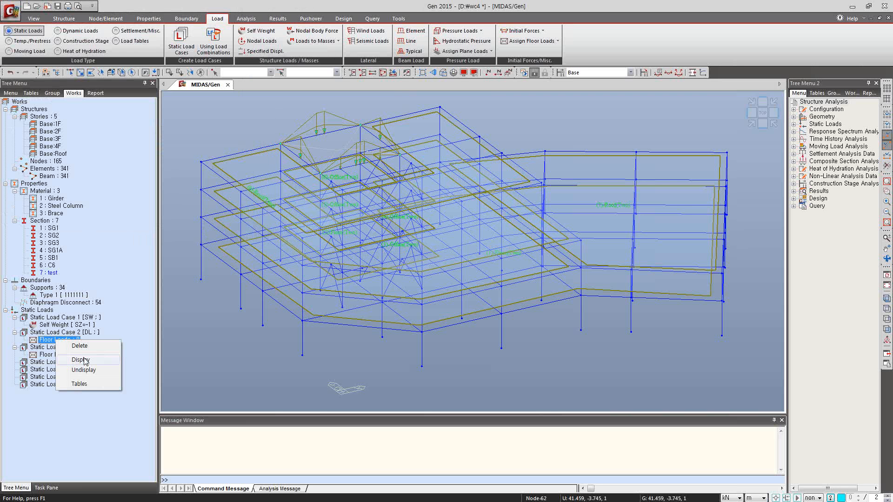
{"action": "left_click", "coordinate": [86, 361]}
{"action": "right_click", "coordinate": [74, 340]}
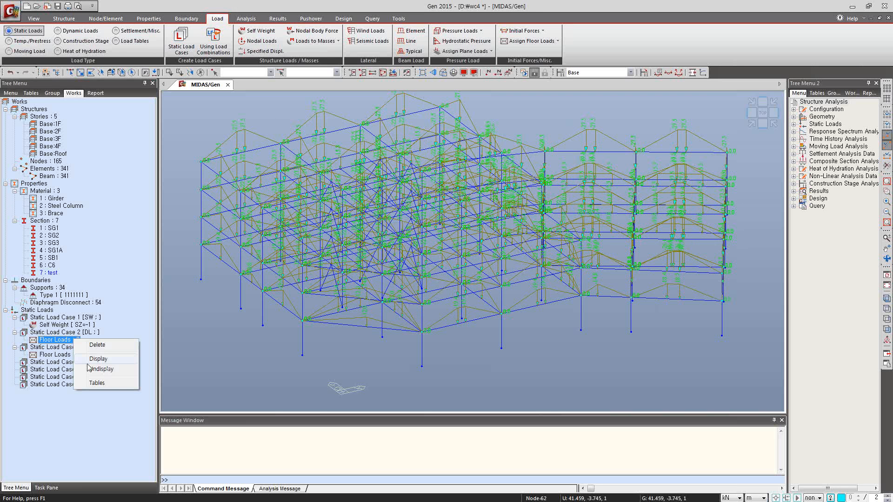
{"action": "left_click", "coordinate": [89, 369]}
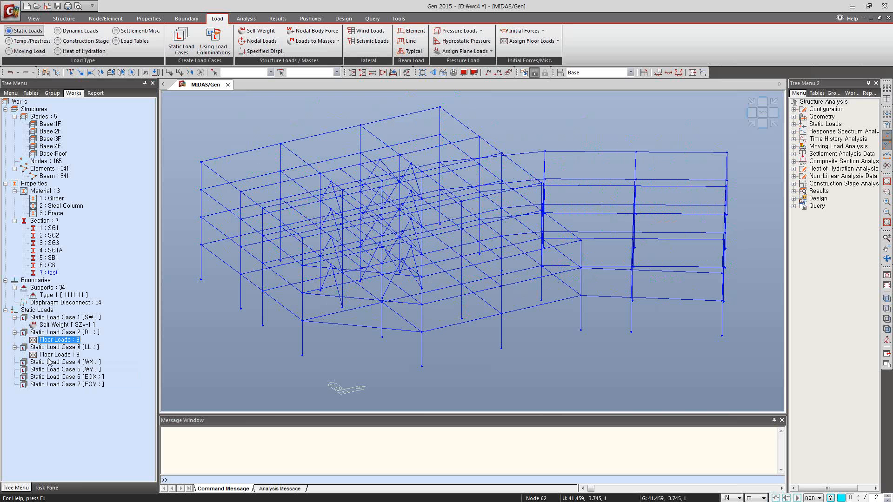
Step: Display the LL load case's floor loads on the model for checking, and hide them again
{"action": "left_click", "coordinate": [55, 354]}
{"action": "right_click", "coordinate": [56, 355]}
{"action": "left_click", "coordinate": [88, 375]}
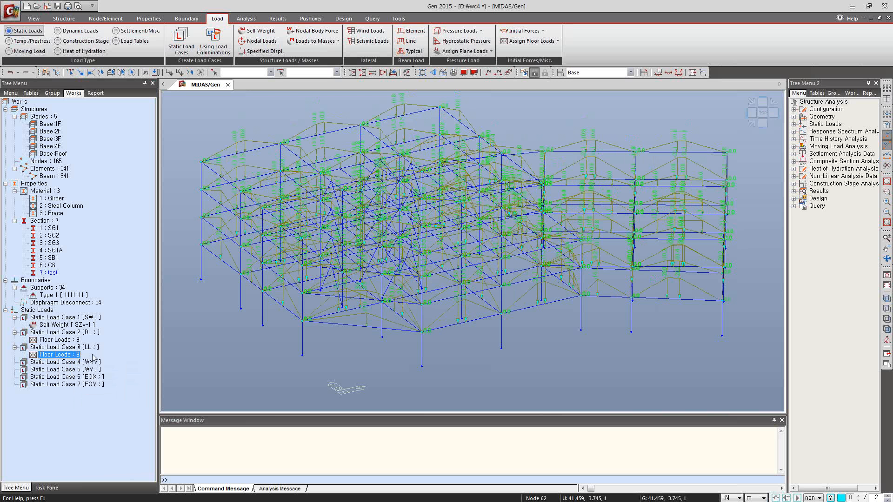
{"action": "right_click", "coordinate": [77, 356]}
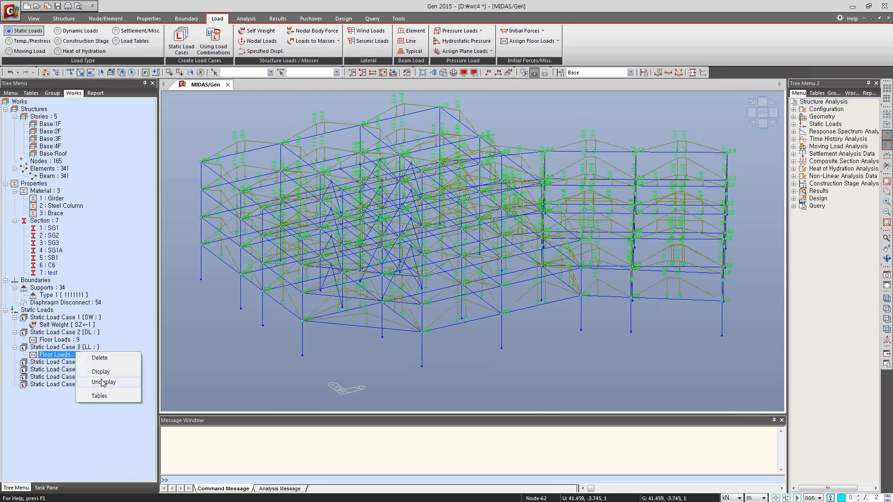
{"action": "left_click", "coordinate": [101, 382]}
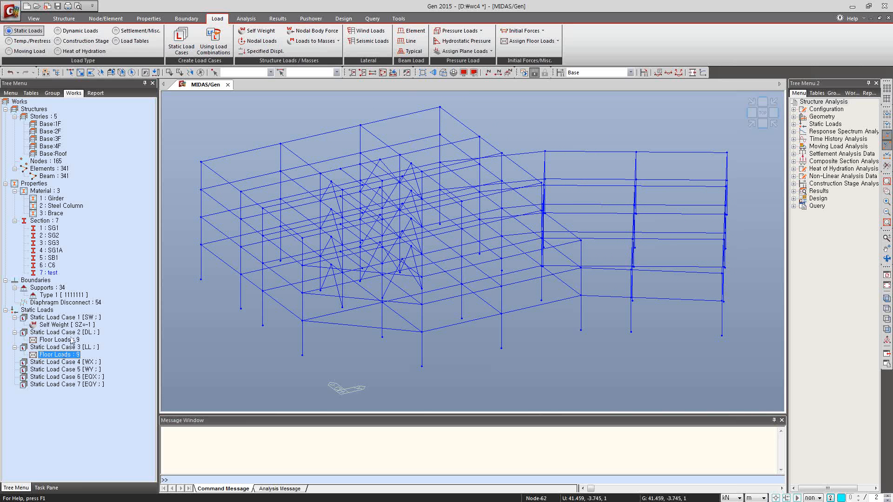
Step: Check the Type 1 supports by showing and hiding their symbols, and display the members with their section shapes
{"action": "right_click", "coordinate": [75, 297]}
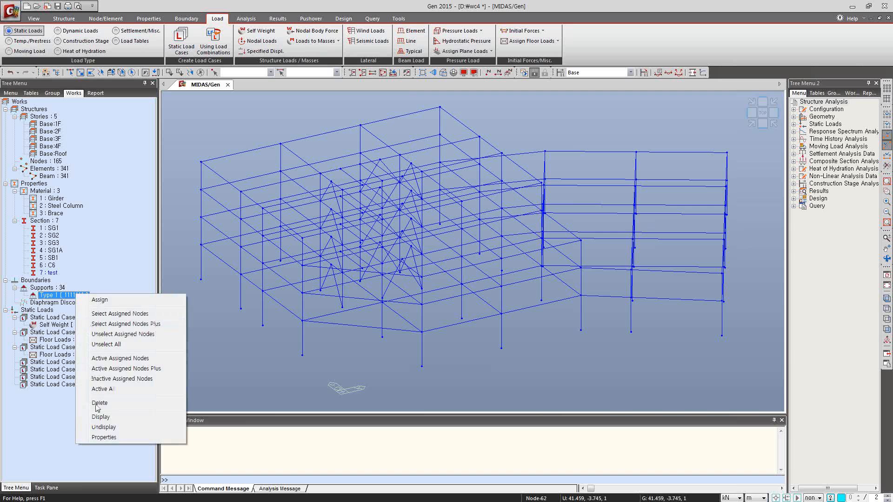
{"action": "left_click", "coordinate": [110, 418]}
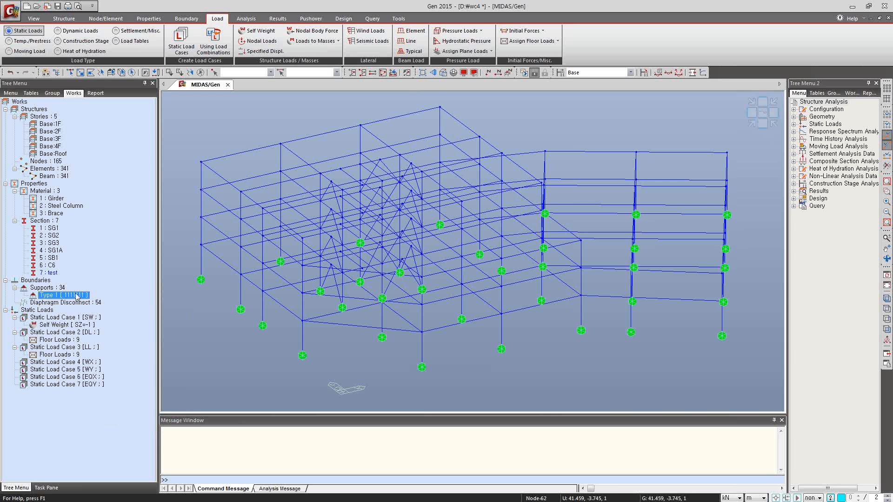
{"action": "right_click", "coordinate": [77, 295]}
{"action": "left_click", "coordinate": [110, 427]}
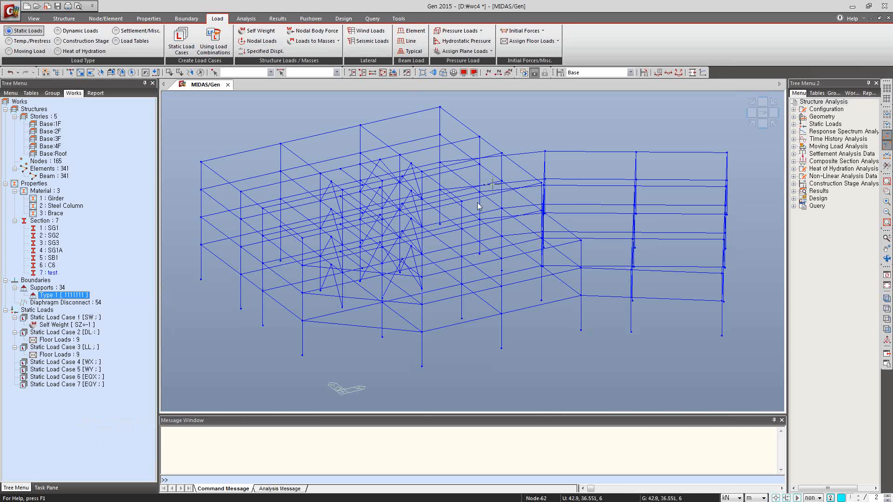
{"action": "left_click", "coordinate": [443, 73]}
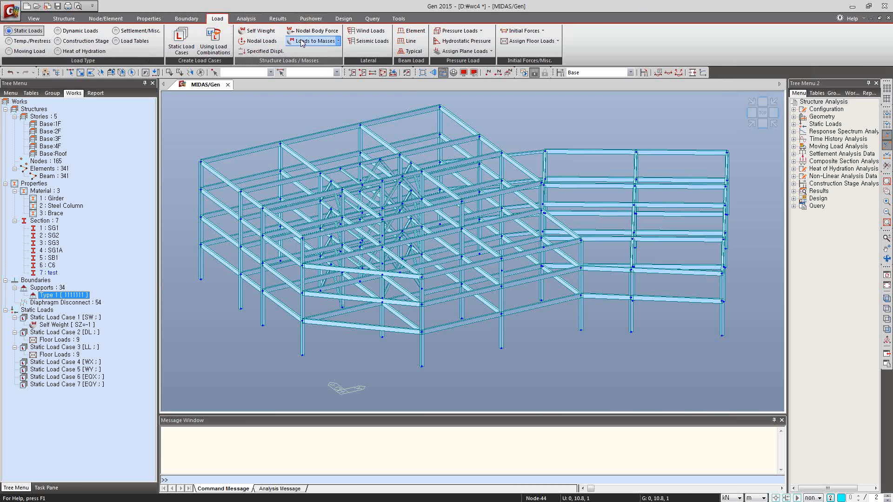
Step: Start a wind load specification for load case WX with code IBC2012(ASCE7-10) and a basic wind speed of 125 mile/h
{"action": "left_click", "coordinate": [372, 35]}
{"action": "left_click_drag", "start_coordinate": [0, 118], "coordinate": [530, 45]}
{"action": "left_click", "coordinate": [600, 65]}
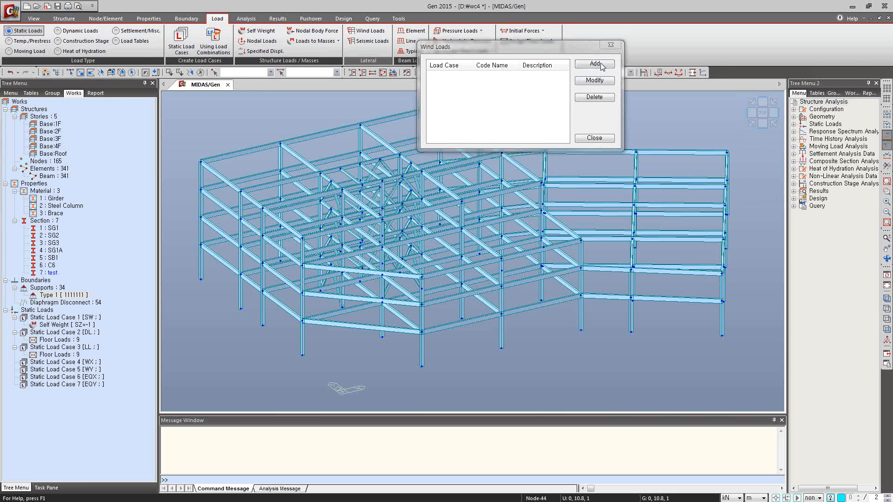
{"action": "left_click_drag", "start_coordinate": [0, 119], "coordinate": [296, 47]}
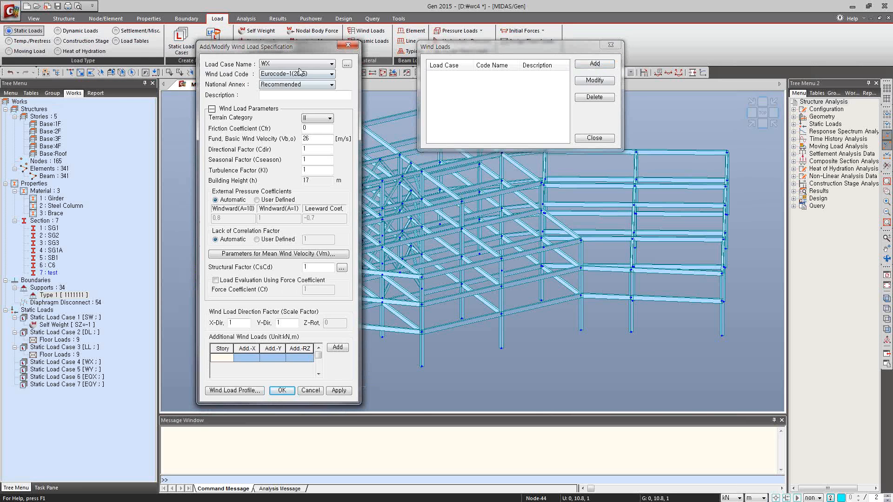
{"action": "left_click", "coordinate": [331, 74]}
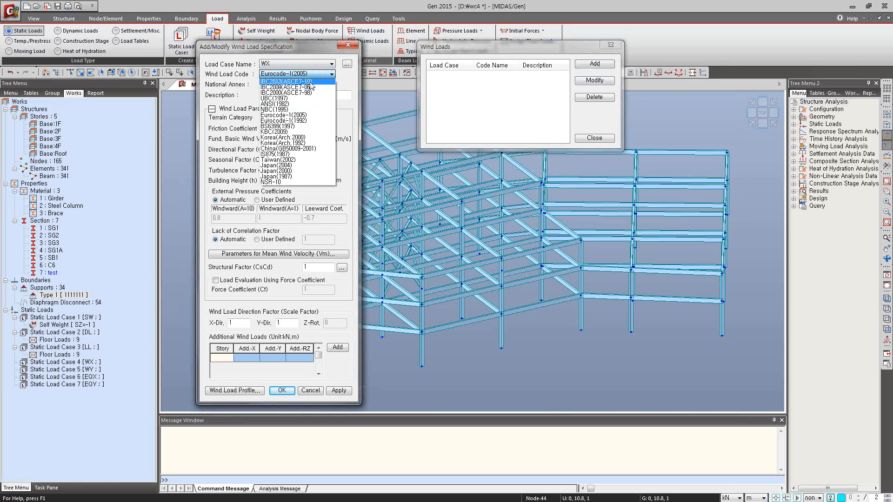
{"action": "left_click", "coordinate": [311, 83]}
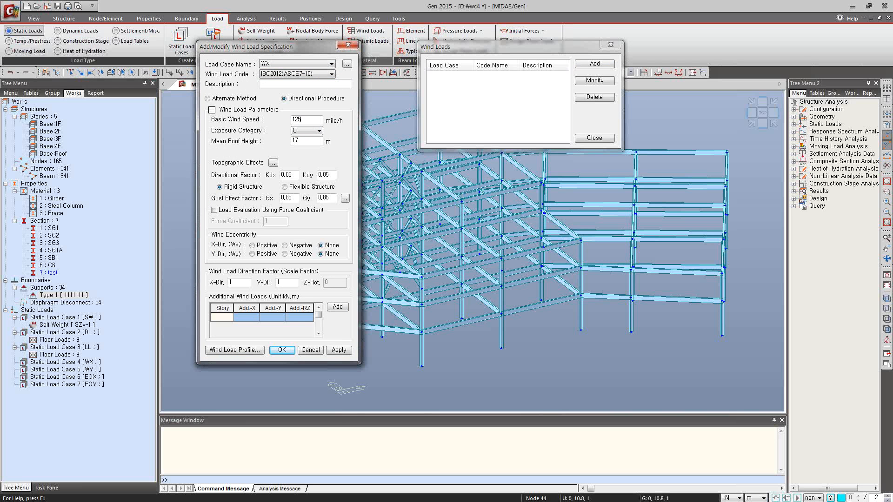
Step: Set the WX wind eccentricity to positive in both X and Y directions, and the Y-direction scale factor to 0
{"action": "left_click", "coordinate": [252, 245]}
{"action": "left_click", "coordinate": [252, 253]}
{"action": "double_click", "coordinate": [279, 283]}
Step: Review the X-direction wind load profile for WX, generate and read its calculation sheet wc4.wpf, and close both
{"action": "left_click", "coordinate": [235, 350]}
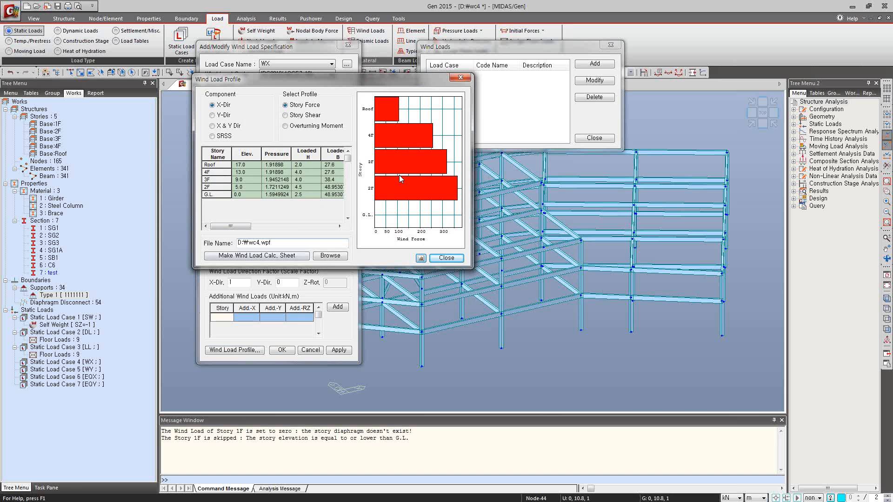
{"action": "left_click_drag", "start_coordinate": [247, 226], "coordinate": [302, 229]}
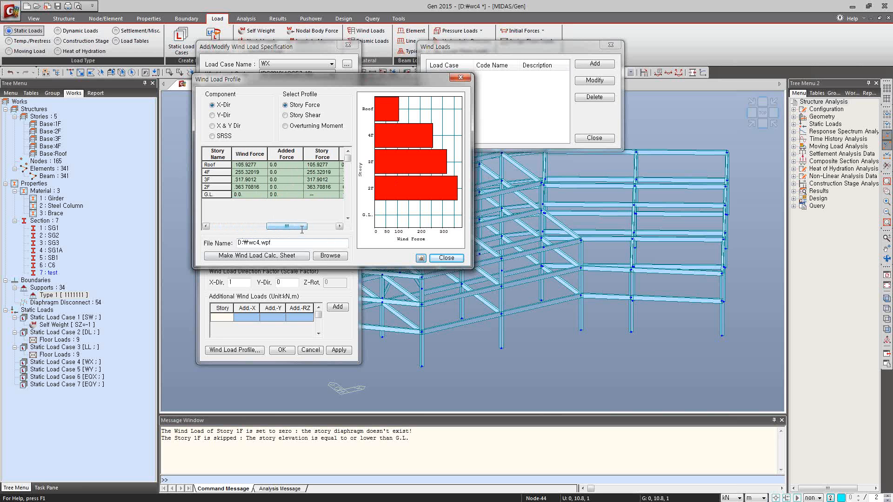
{"action": "left_click", "coordinate": [277, 257]}
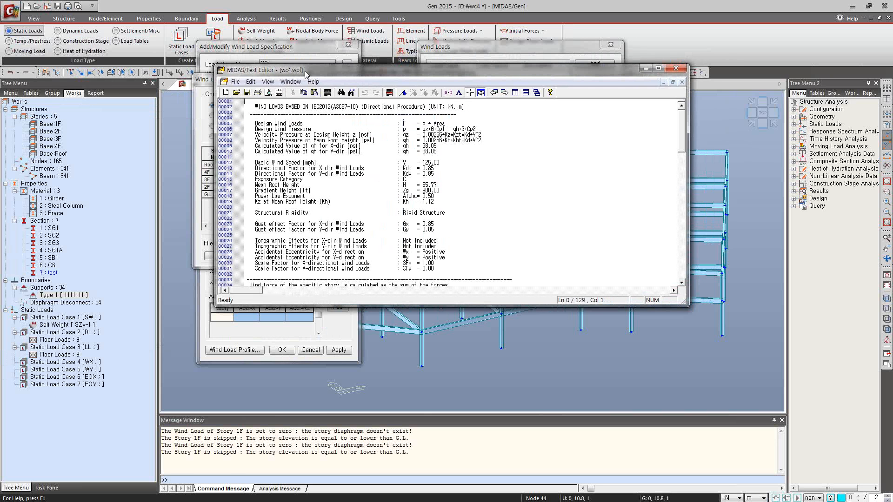
{"action": "left_click", "coordinate": [658, 68]}
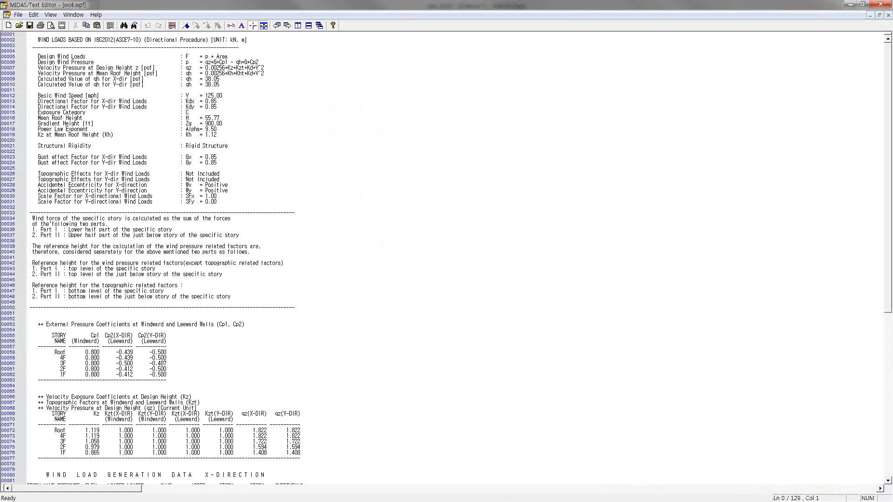
{"action": "left_click", "coordinate": [848, 7]}
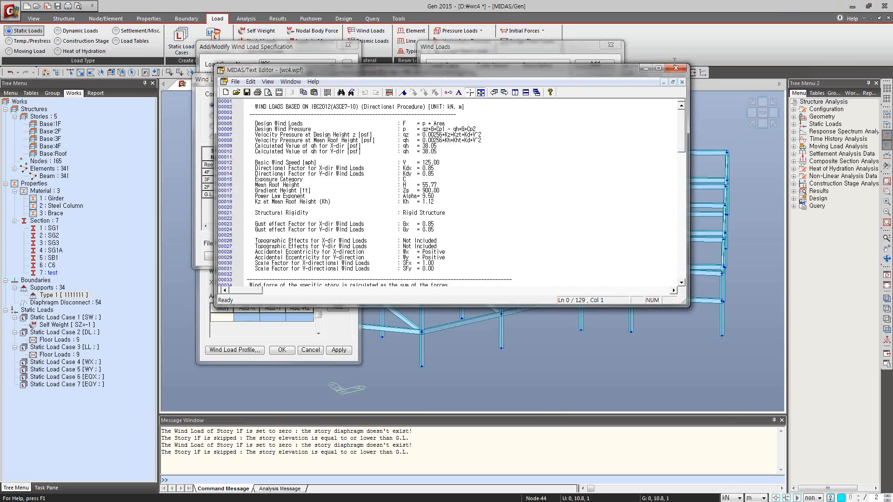
{"action": "left_click_drag", "start_coordinate": [601, 70], "coordinate": [648, 48]}
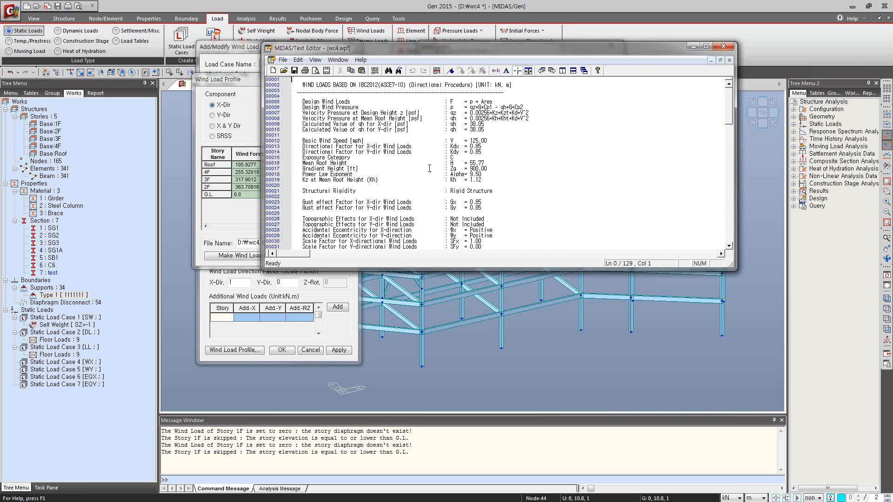
{"action": "scroll", "coordinate": [416, 171], "scroll_direction": "down", "scroll_amount": 1}
{"action": "scroll", "coordinate": [319, 176], "scroll_direction": "down", "scroll_amount": 9}
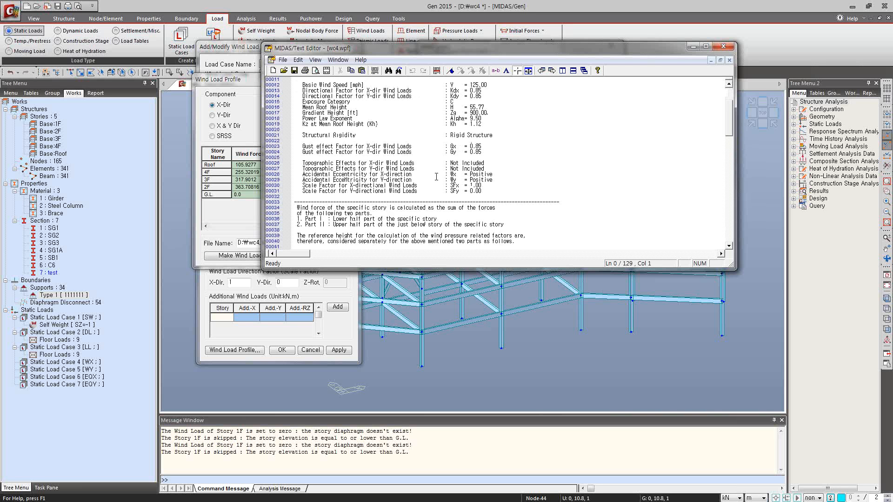
{"action": "left_click", "coordinate": [723, 48]}
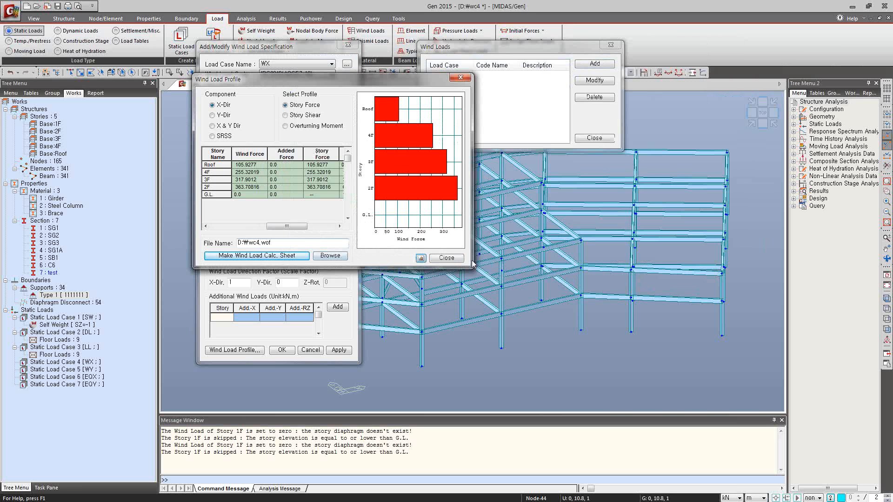
{"action": "left_click", "coordinate": [447, 257]}
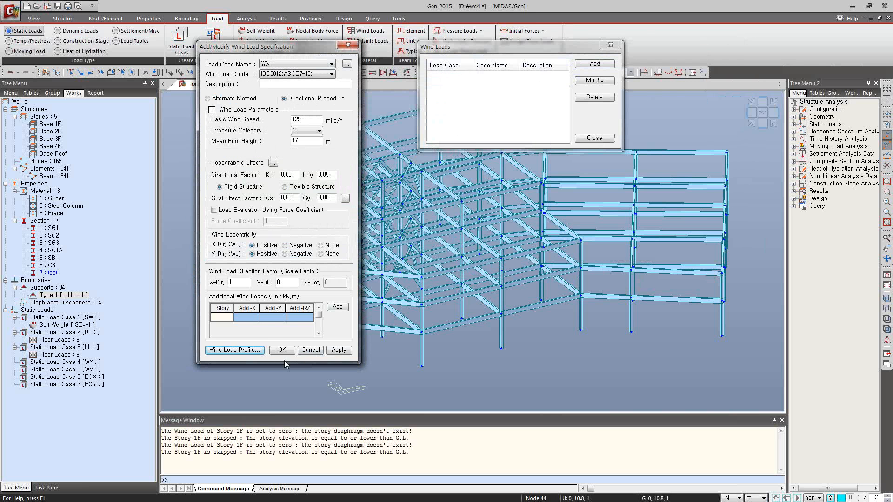
Step: Apply the WX wind load, and add a WY wind load with scale factors 0 in X and 1 in Y
{"action": "left_click", "coordinate": [341, 351]}
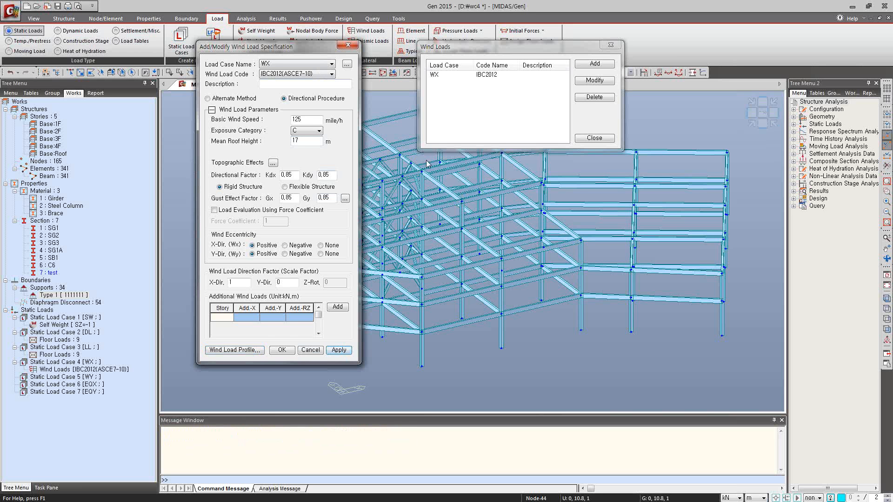
{"action": "left_click", "coordinate": [331, 63]}
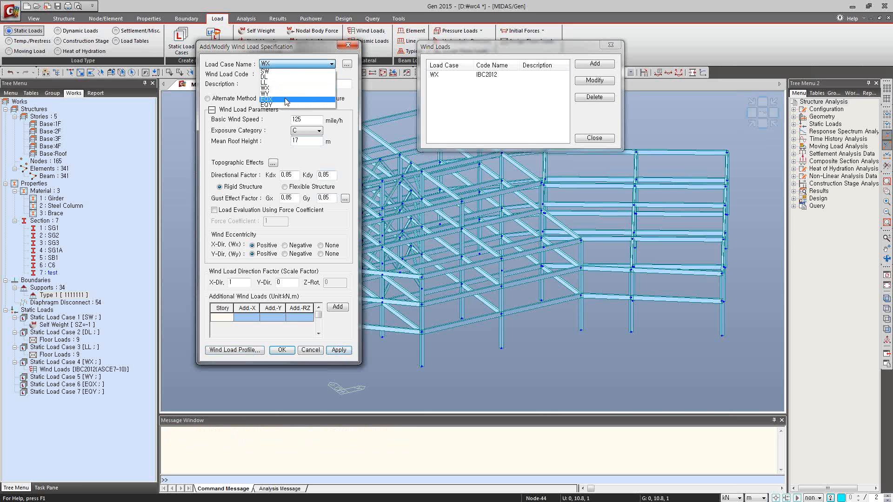
{"action": "left_click", "coordinate": [282, 93]}
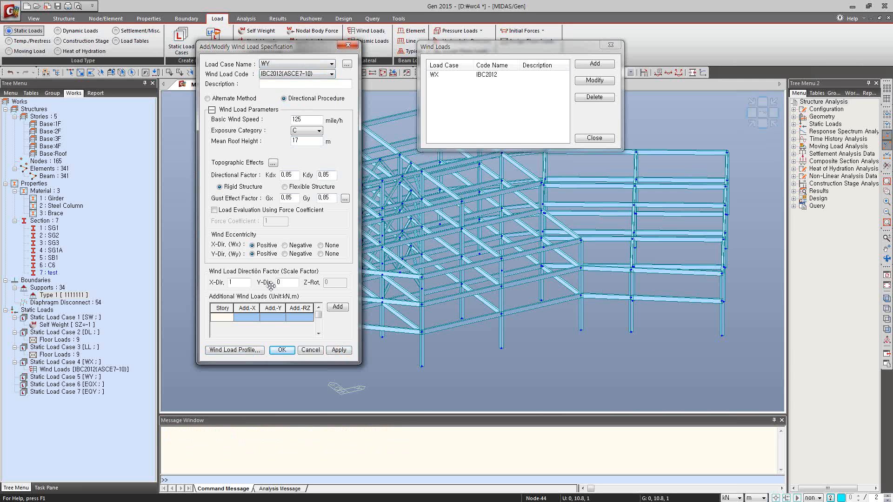
{"action": "type", "text": "1"}
{"action": "double_click", "coordinate": [227, 283]}
{"action": "type", "text": "0"}
{"action": "left_click", "coordinate": [289, 353]}
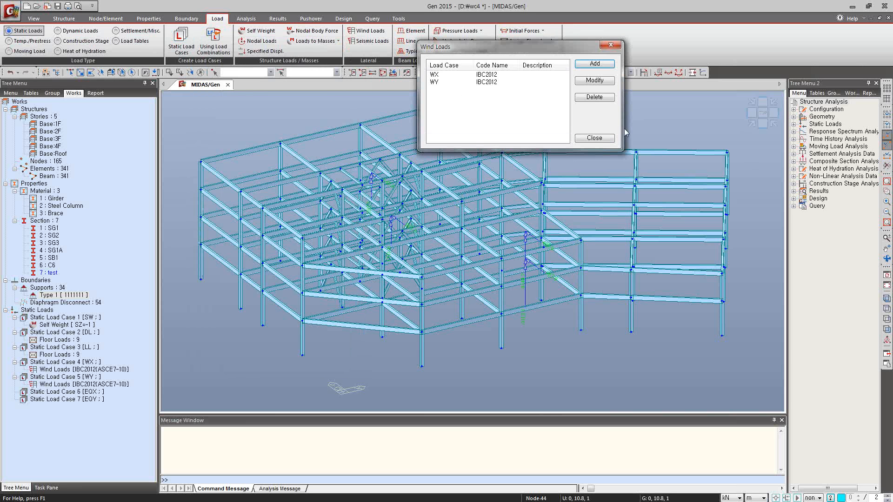
{"action": "left_click", "coordinate": [594, 138]}
Step: Set the structure type to convert the model's self-weight into masses in the X and Y directions
{"action": "left_click", "coordinate": [63, 19]}
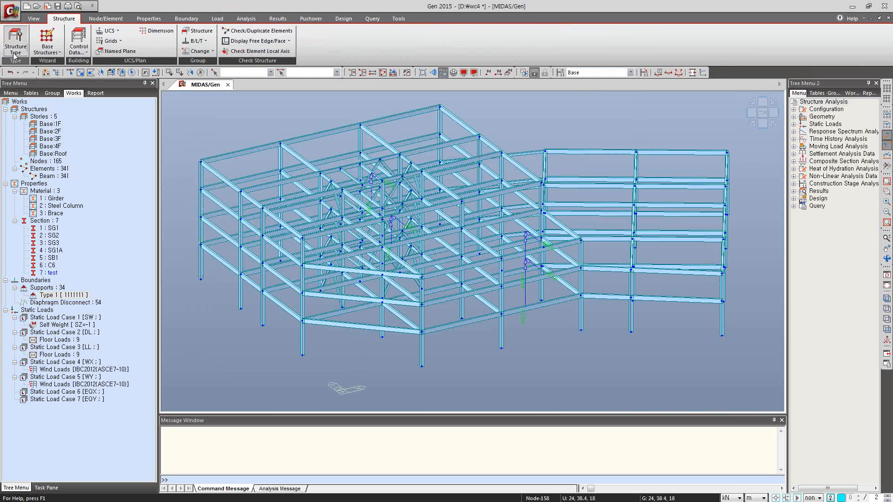
{"action": "left_click", "coordinate": [15, 41]}
{"action": "left_click_drag", "start_coordinate": [415, 159], "coordinate": [256, 61]}
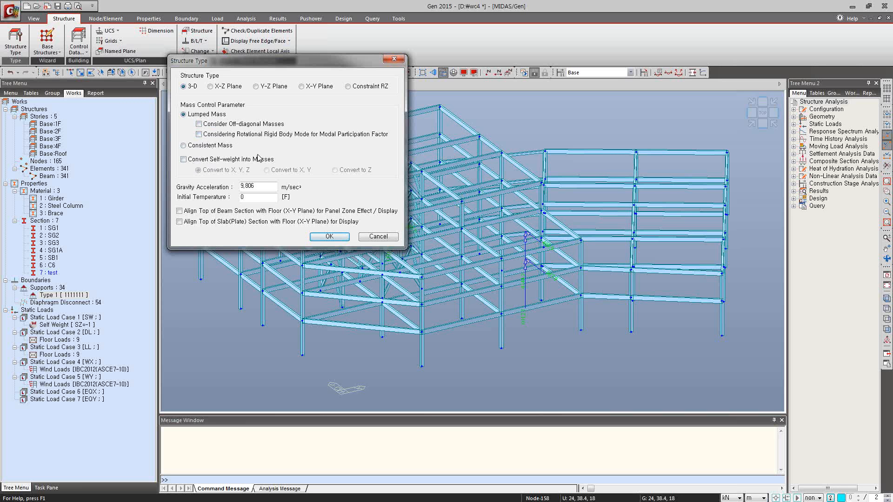
{"action": "left_click", "coordinate": [183, 160]}
{"action": "left_click", "coordinate": [266, 170]}
{"action": "left_click", "coordinate": [329, 236]}
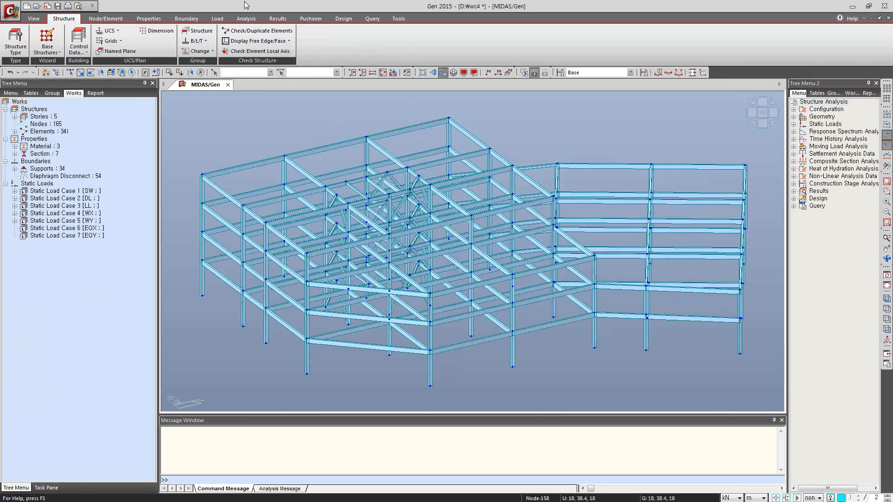
Step: Start a static seismic load specification for case EQX with code IBC2012(ASCE7-10) and an X-direction approximate period of 0.745
{"action": "left_click", "coordinate": [217, 19]}
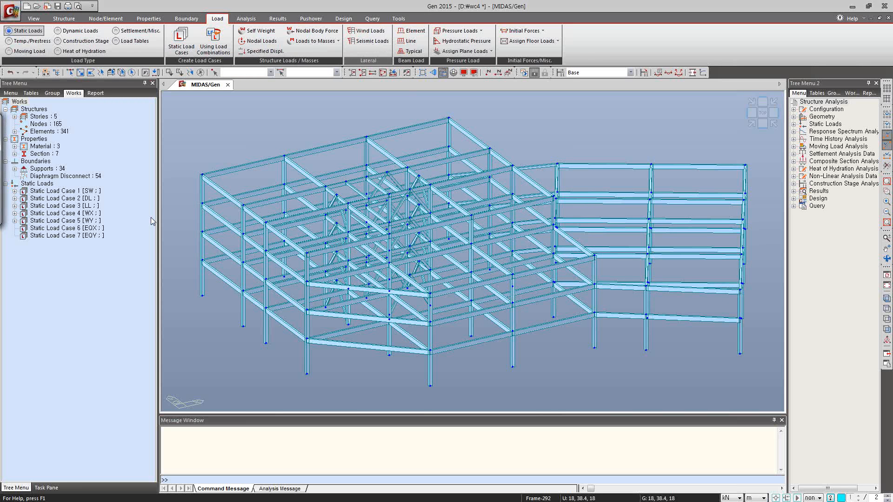
{"action": "left_click", "coordinate": [369, 41]}
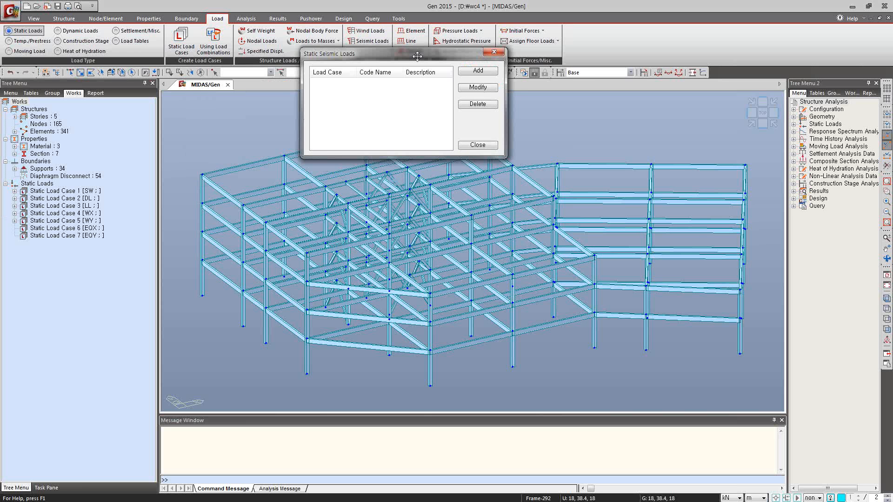
{"action": "left_click", "coordinate": [479, 71]}
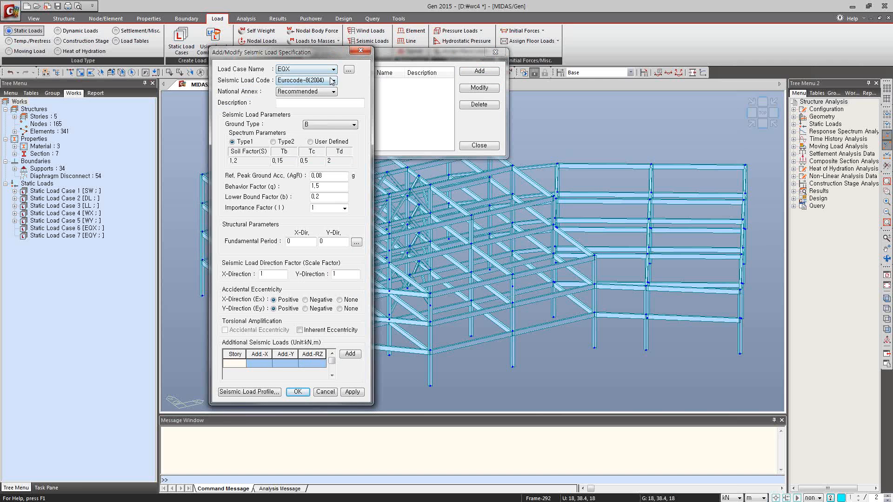
{"action": "left_click", "coordinate": [333, 82]}
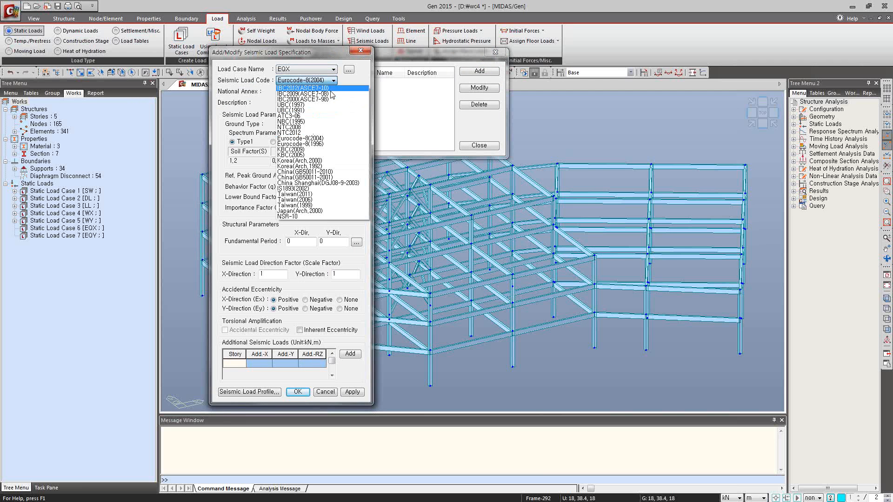
{"action": "left_click", "coordinate": [302, 92]}
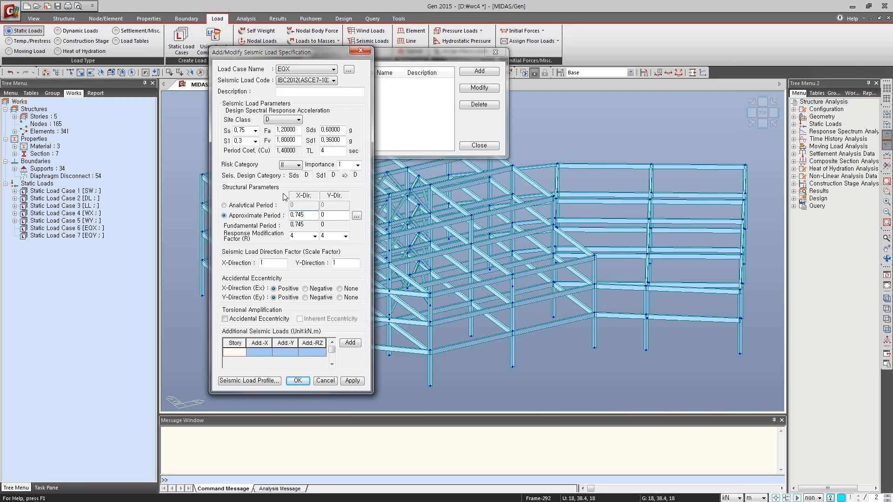
Step: Set the EQX Y-direction approximate period to 0.745 and scale factor to 0, with torsional amplification for accidental eccentricity enabled
{"action": "key", "text": "Tab"}
{"action": "double_click", "coordinate": [339, 263]}
{"action": "type", "text": "0"}
Step: Examine the X-direction seismic load profile of EQX, including its story force, story shear and overturning moment table
{"action": "left_click", "coordinate": [260, 381]}
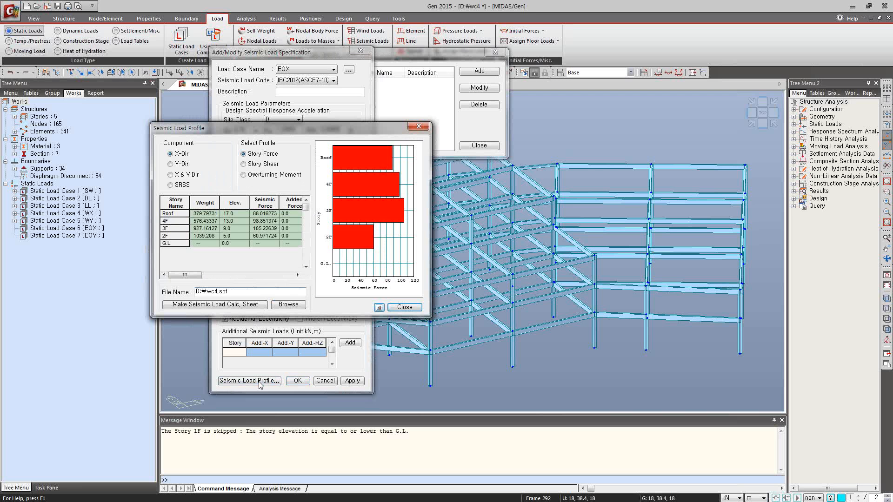
{"action": "left_click_drag", "start_coordinate": [295, 129], "coordinate": [341, 114]}
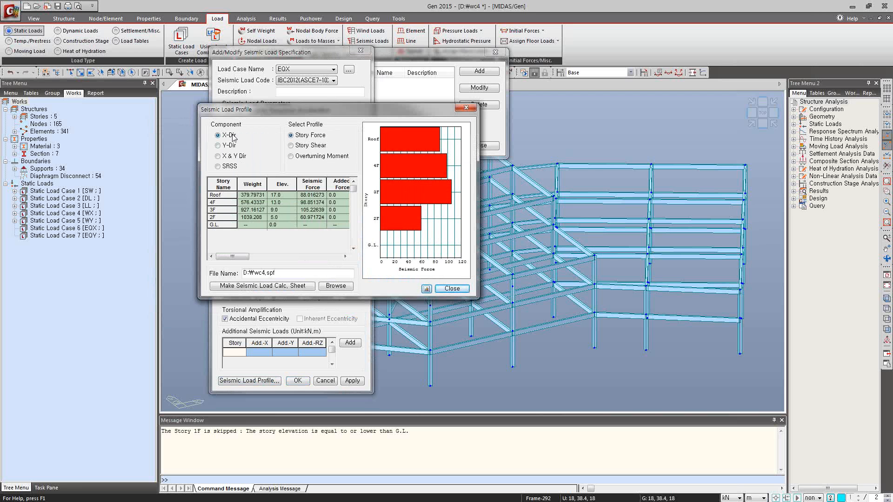
{"action": "left_click_drag", "start_coordinate": [244, 261], "coordinate": [288, 262]}
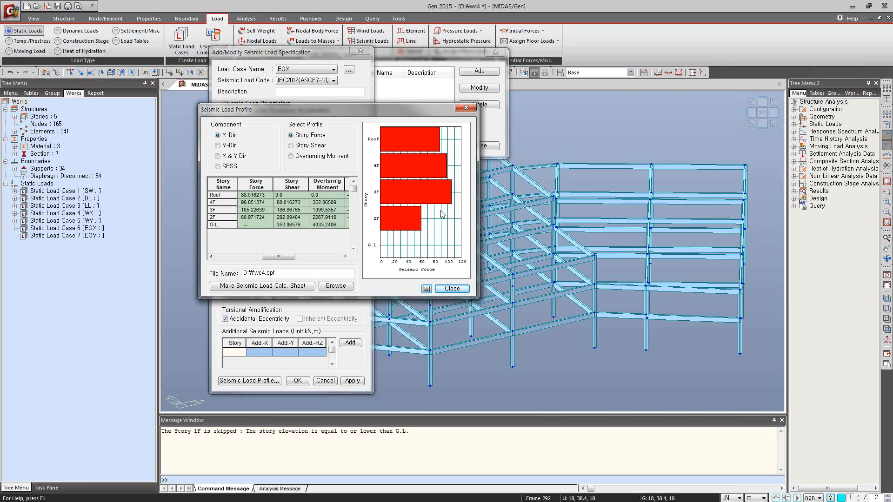
Step: Generate the seismic load calculation sheet wc4.spf, read through its mass, base shear and eccentricity data, and close it
{"action": "left_click", "coordinate": [291, 287]}
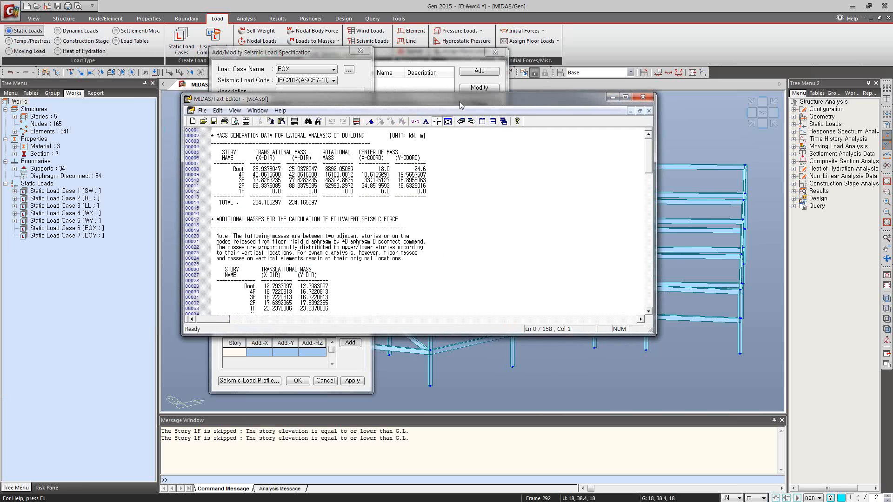
{"action": "left_click_drag", "start_coordinate": [460, 100], "coordinate": [431, 76]}
{"action": "scroll", "coordinate": [233, 138], "scroll_direction": "down", "scroll_amount": 1}
{"action": "scroll", "coordinate": [233, 138], "scroll_direction": "up", "scroll_amount": 1}
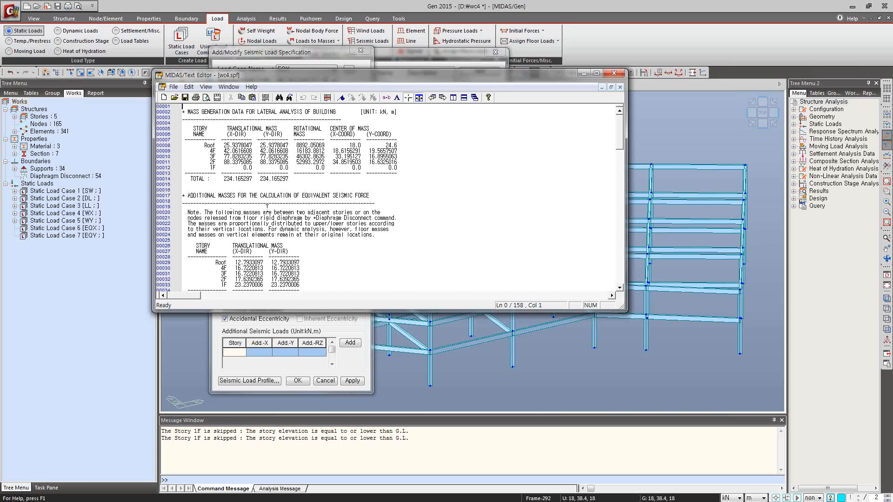
{"action": "scroll", "coordinate": [267, 206], "scroll_direction": "down", "scroll_amount": 7}
{"action": "scroll", "coordinate": [244, 195], "scroll_direction": "down", "scroll_amount": 15}
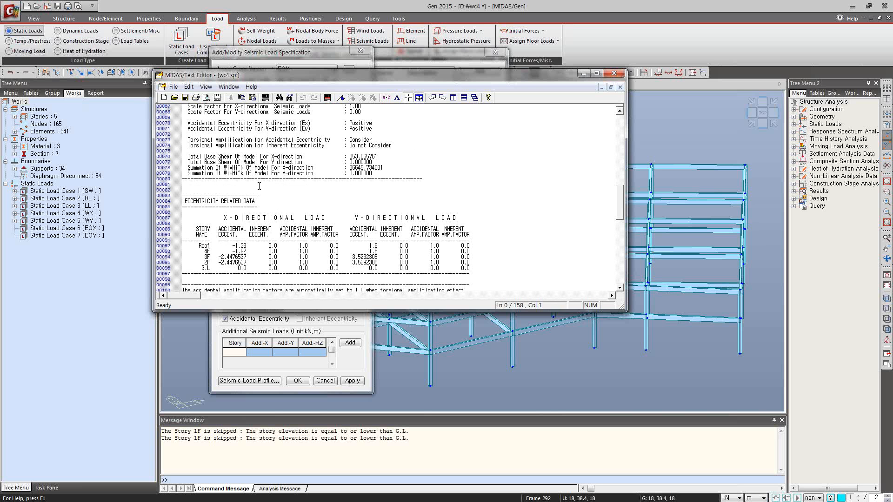
{"action": "scroll", "coordinate": [284, 171], "scroll_direction": "down", "scroll_amount": 8}
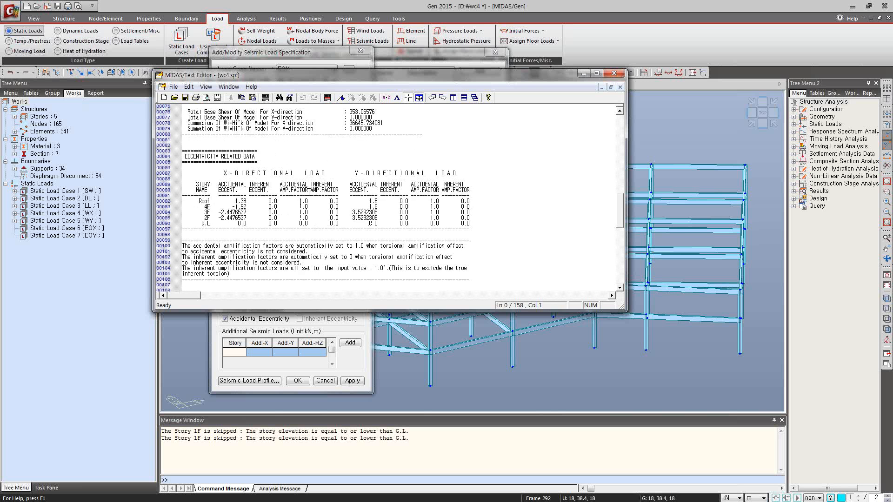
{"action": "left_click", "coordinate": [613, 74]}
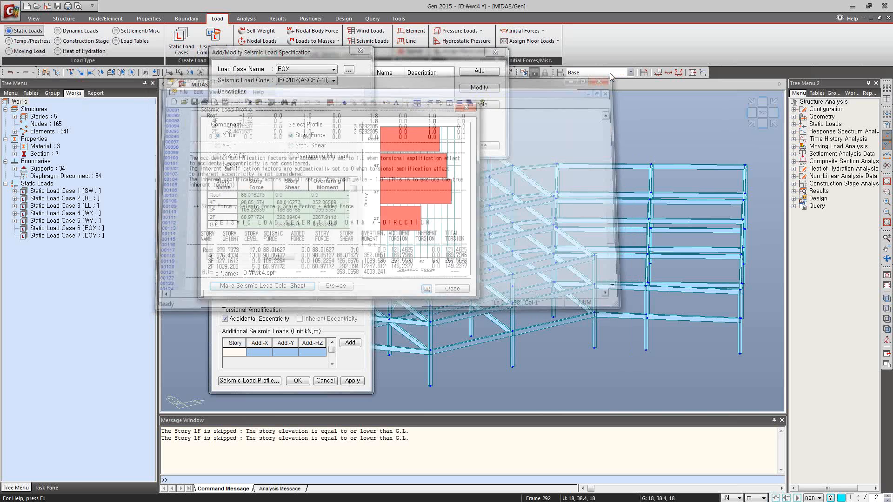
Step: Close the seismic load profile and apply the EQX static seismic load
{"action": "left_click", "coordinate": [452, 289]}
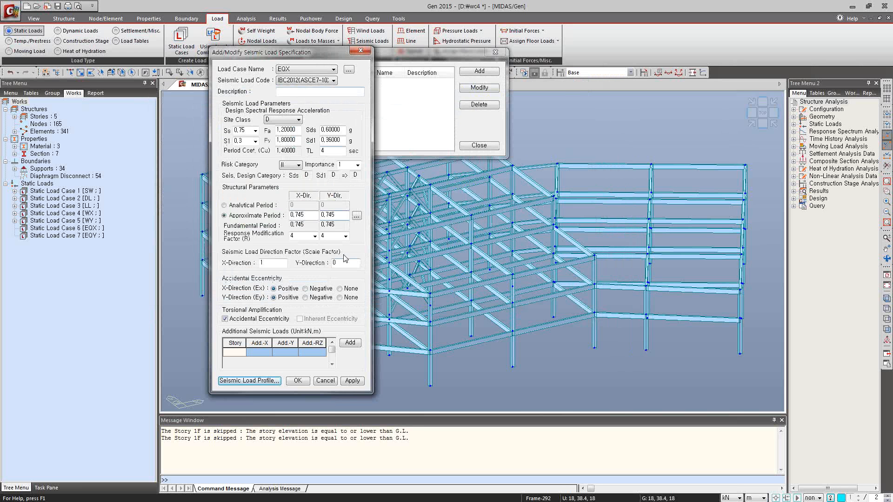
{"action": "left_click", "coordinate": [352, 381]}
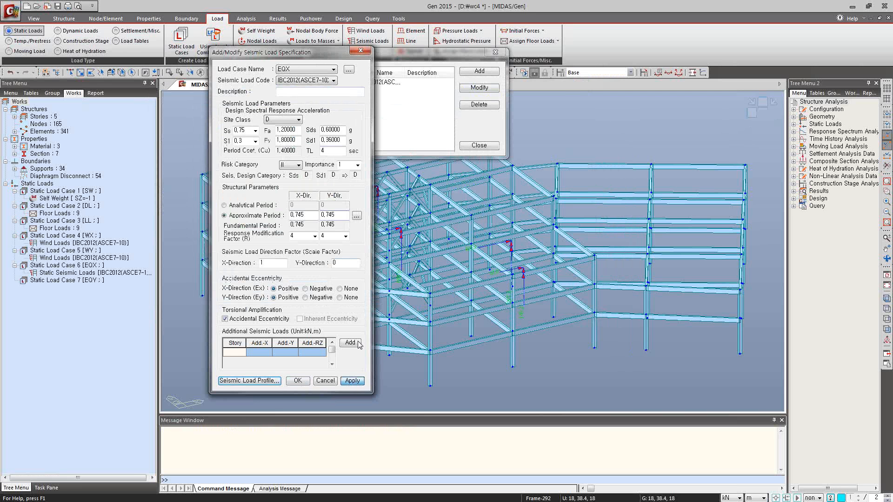
Step: Add the EQY static seismic load under IBC2012(ASCE7-10) with an X-direction scale factor of 0, and close the seismic load list
{"action": "left_click_drag", "start_coordinate": [314, 54], "coordinate": [224, 54]}
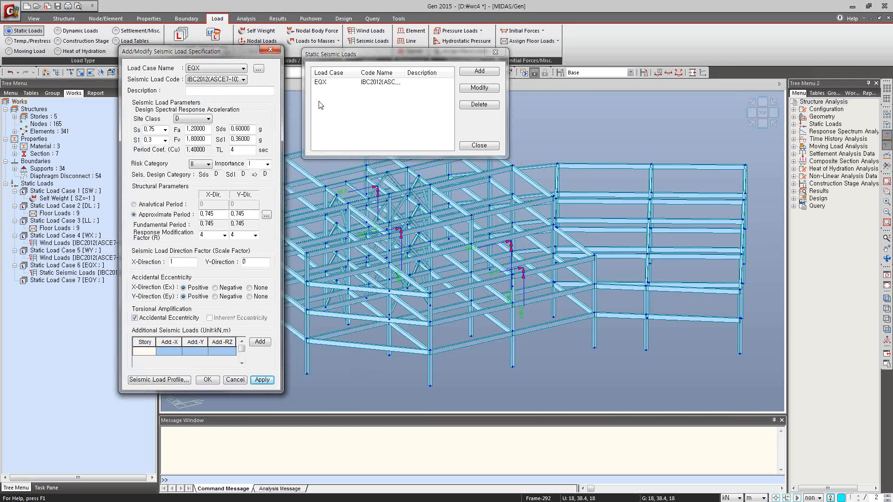
{"action": "left_click", "coordinate": [237, 68]}
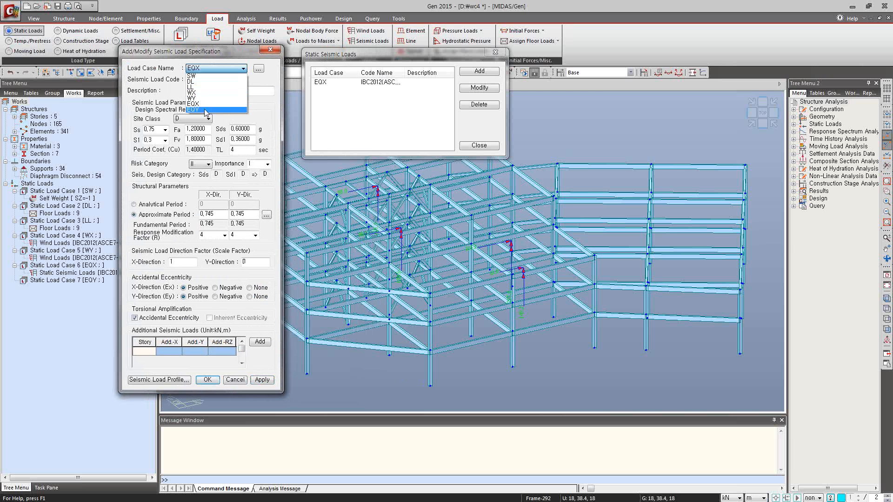
{"action": "left_click", "coordinate": [205, 110]}
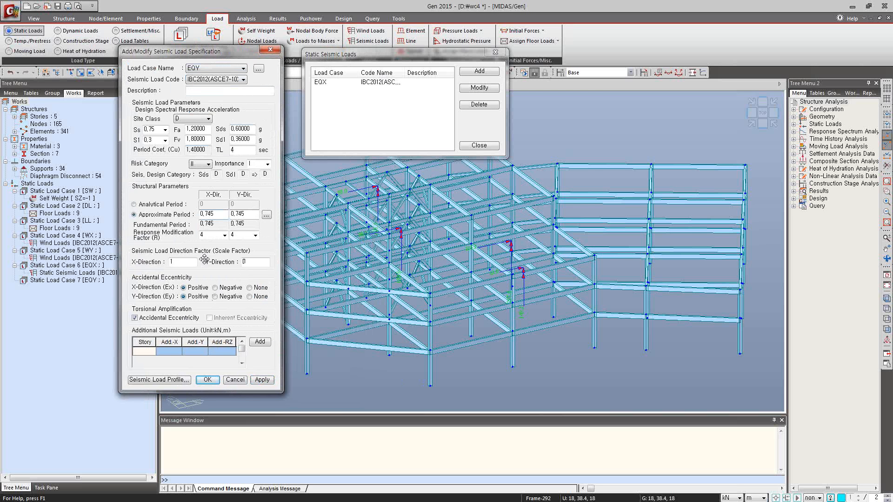
{"action": "type", "text": "0"}
{"action": "left_click", "coordinate": [241, 263]}
{"action": "left_click", "coordinate": [207, 379]}
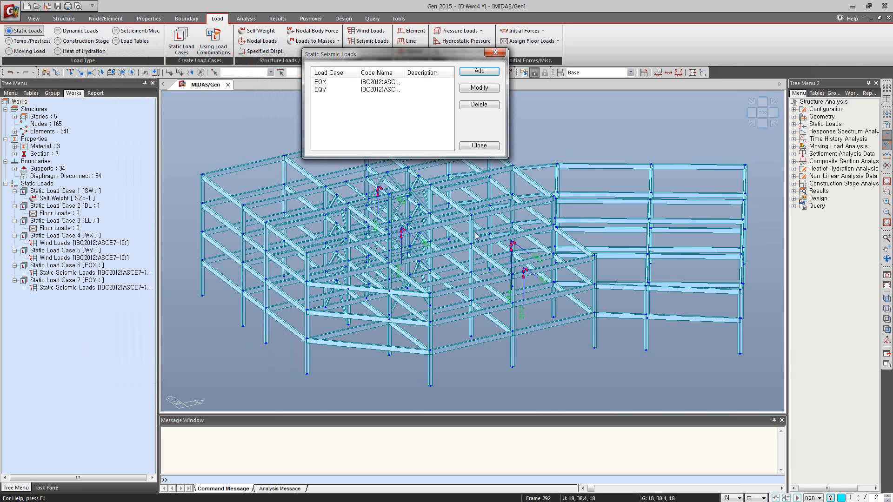
{"action": "left_click", "coordinate": [479, 145]}
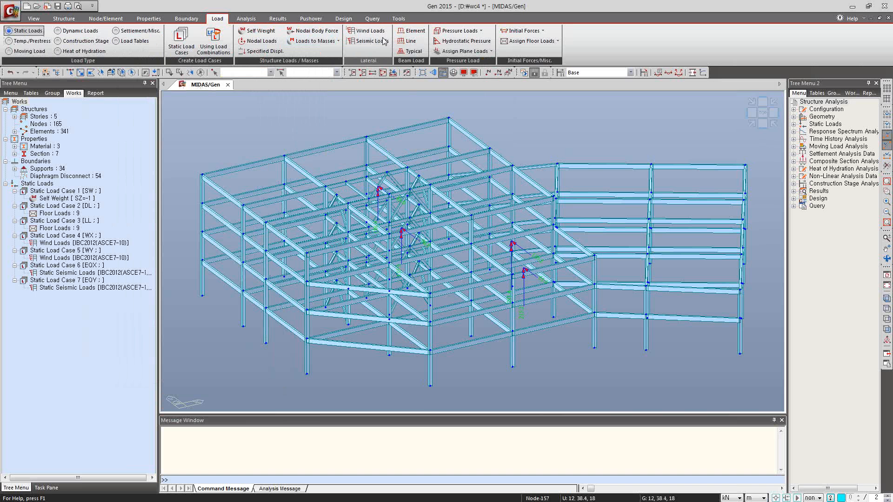
Step: Define a response spectrum function from the IBC2012(ASCE7-10) design spectrum with site class D and response modification coefficient 4
{"action": "left_click", "coordinate": [59, 31]}
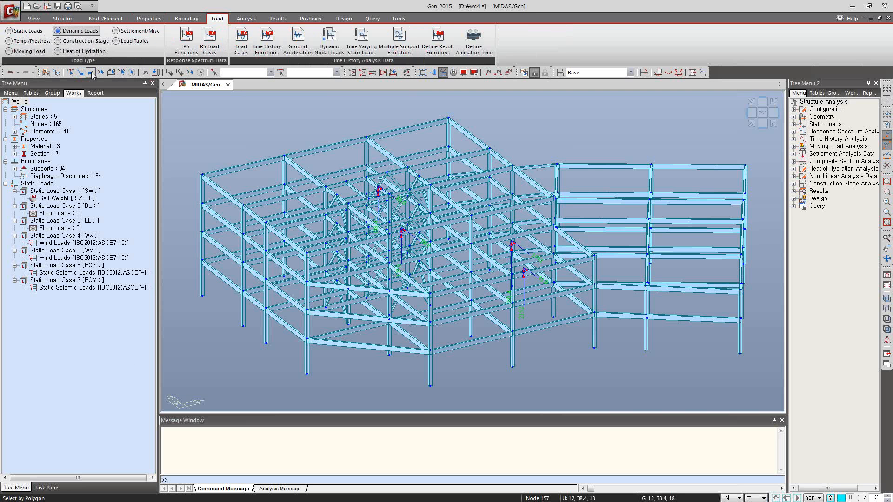
{"action": "left_click", "coordinate": [191, 49]}
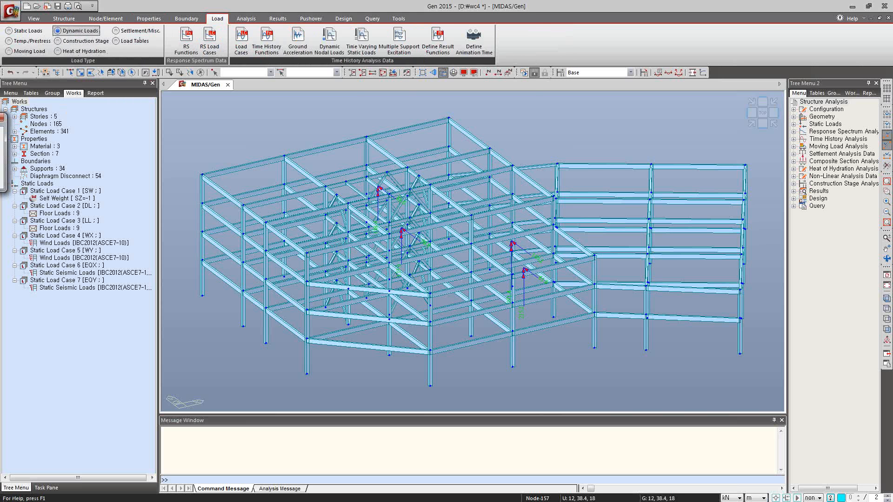
{"action": "left_click_drag", "start_coordinate": [274, 75], "coordinate": [456, 31]}
{"action": "left_click", "coordinate": [507, 48]}
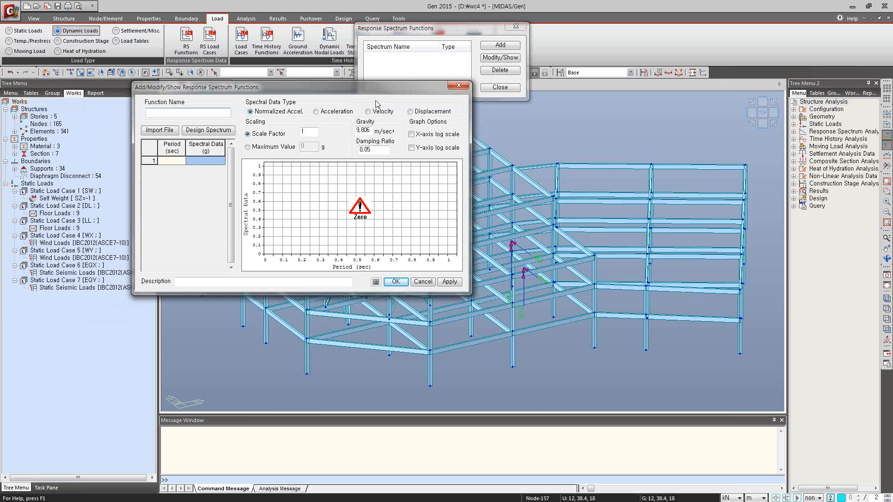
{"action": "left_click", "coordinate": [210, 130]}
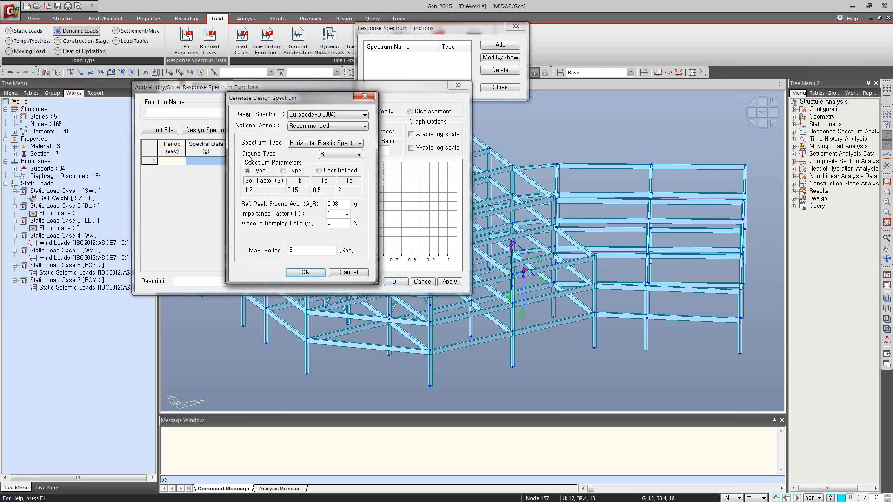
{"action": "left_click", "coordinate": [343, 117]}
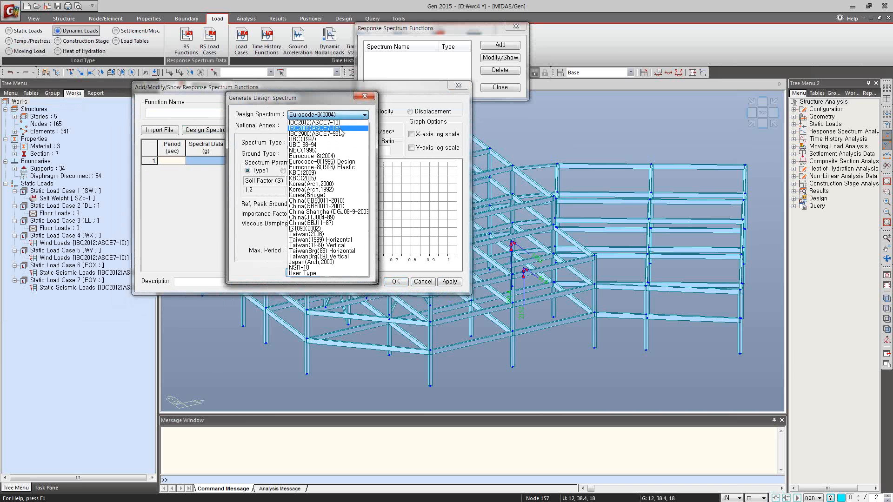
{"action": "left_click", "coordinate": [344, 148]}
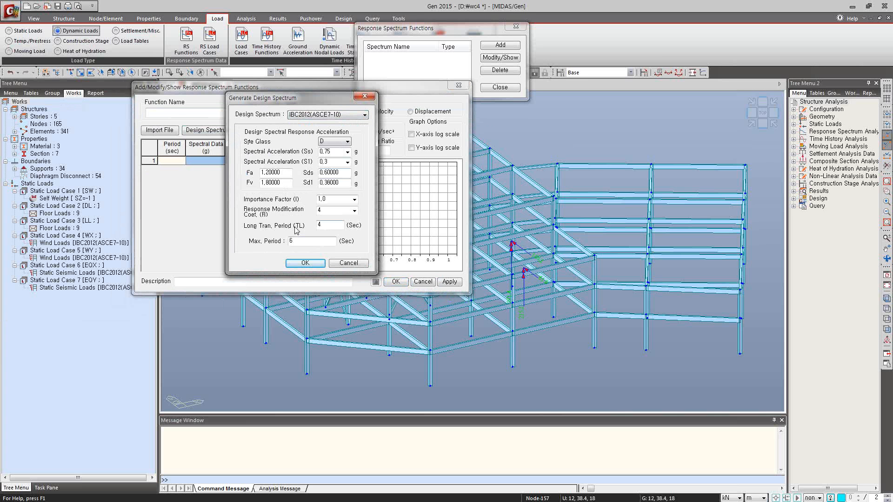
{"action": "left_click", "coordinate": [305, 263]}
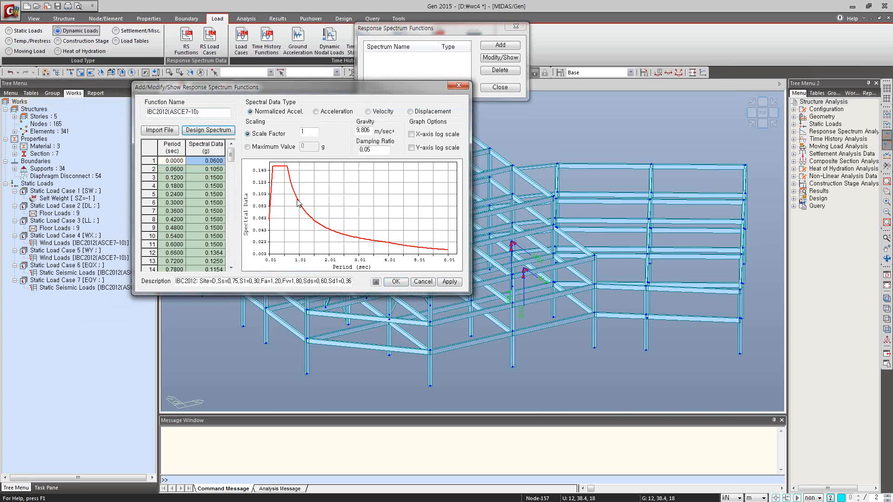
{"action": "left_click", "coordinate": [396, 282]}
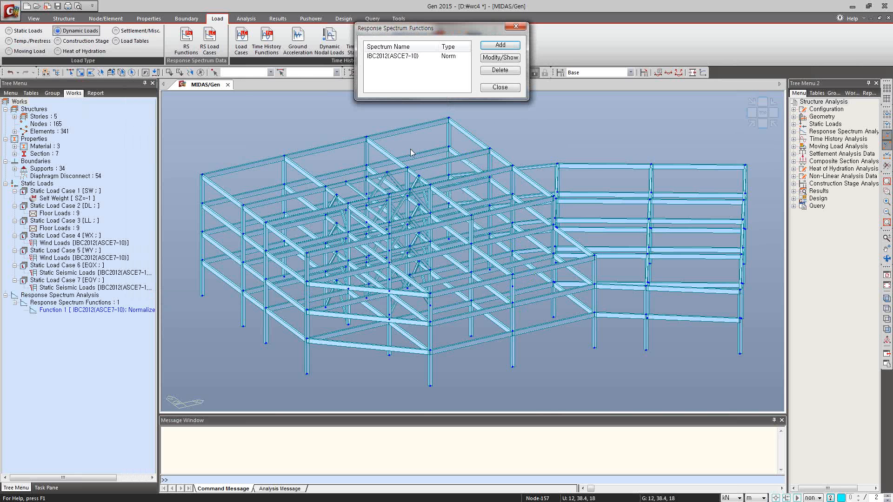
{"action": "left_click", "coordinate": [498, 90]}
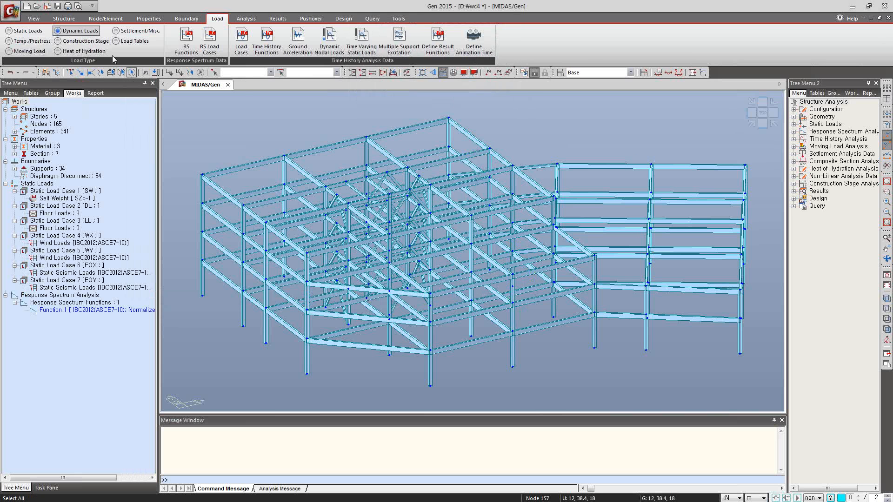
Step: Fill in X-Y response spectrum load case RS with major auto-search angle and the IBC2012(ASCE7-10) function, and view its modal combination settings
{"action": "left_click", "coordinate": [212, 46]}
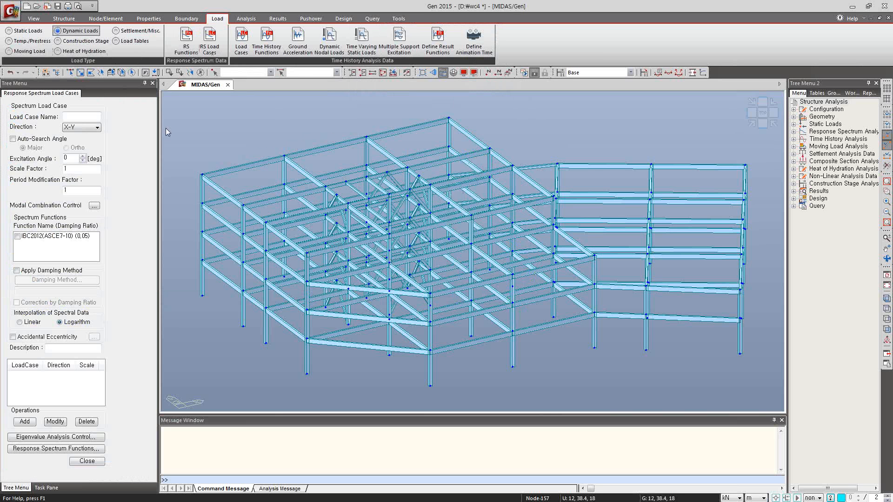
{"action": "left_click", "coordinate": [77, 118]}
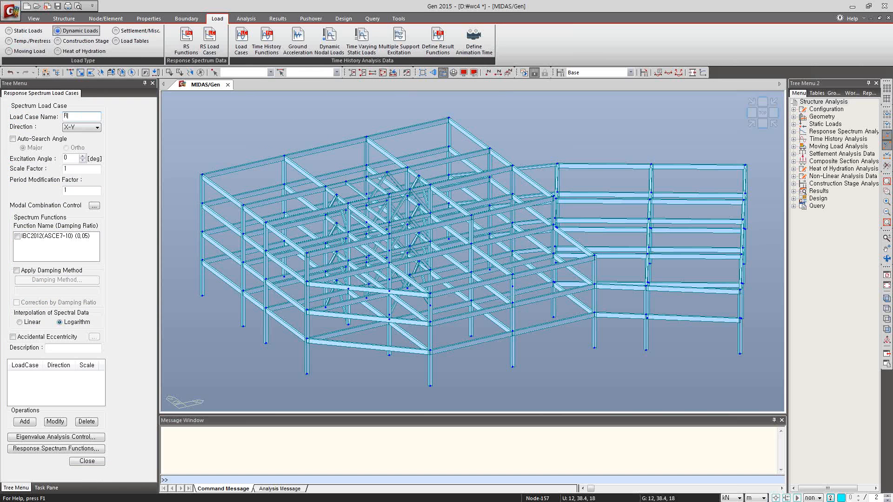
{"action": "left_click", "coordinate": [13, 139]}
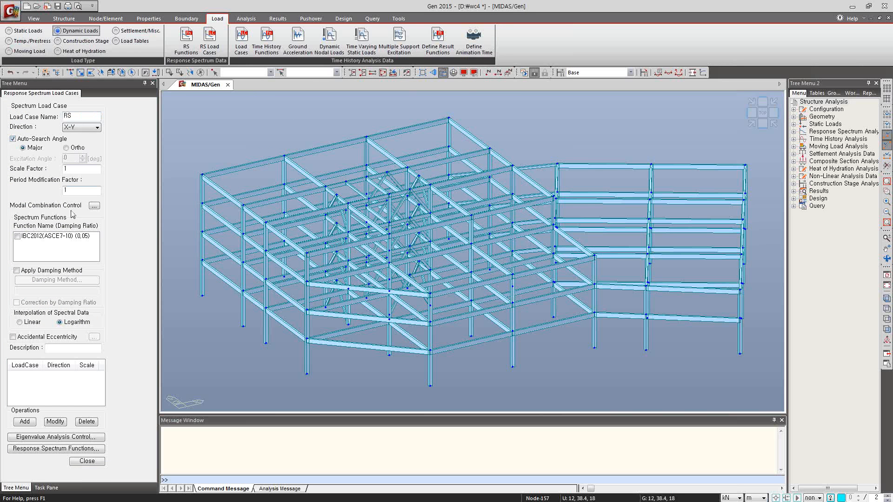
{"action": "left_click", "coordinate": [17, 237]}
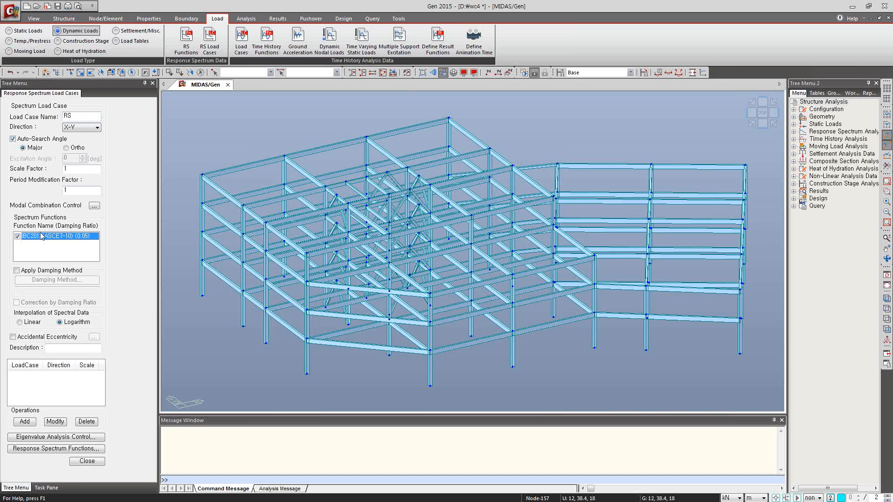
{"action": "left_click", "coordinate": [94, 205]}
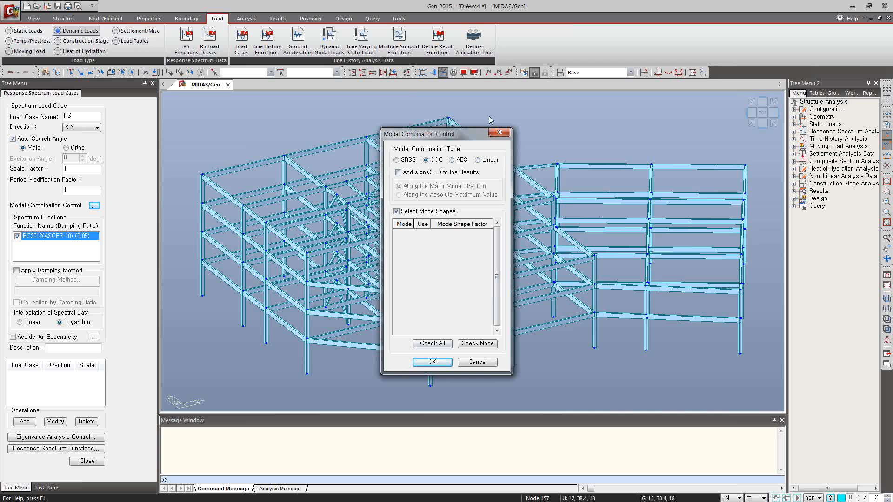
{"action": "left_click", "coordinate": [499, 132]}
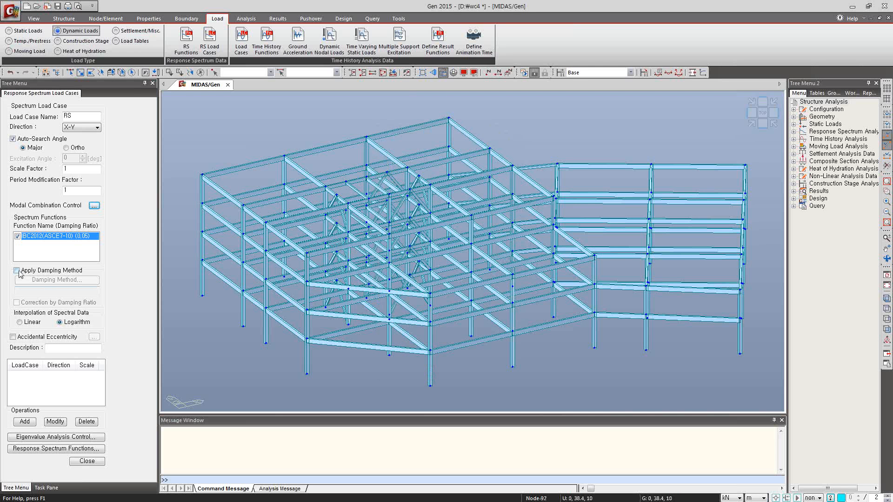
Step: Enable accidental eccentricity for the RS load case with automatic eccentricity of 5% of the plan dimension
{"action": "left_click", "coordinate": [13, 337]}
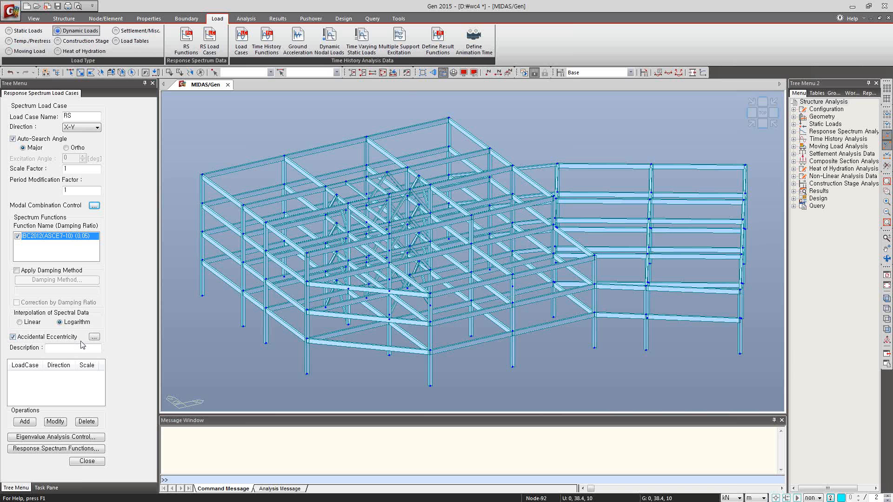
{"action": "left_click", "coordinate": [94, 337]}
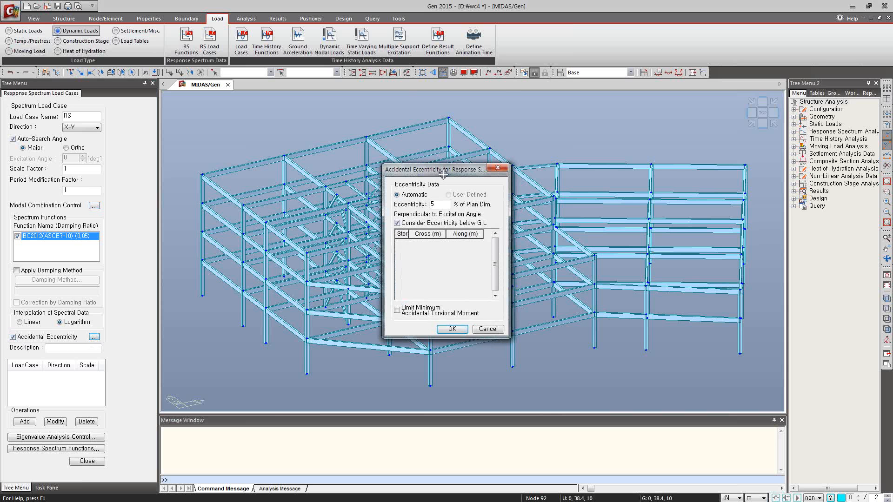
{"action": "left_click_drag", "start_coordinate": [438, 169], "coordinate": [378, 113]}
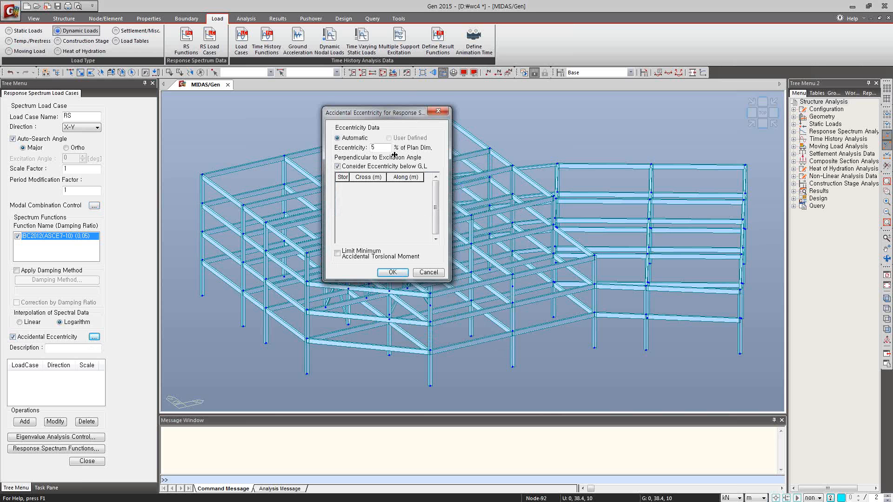
{"action": "left_click", "coordinate": [393, 272]}
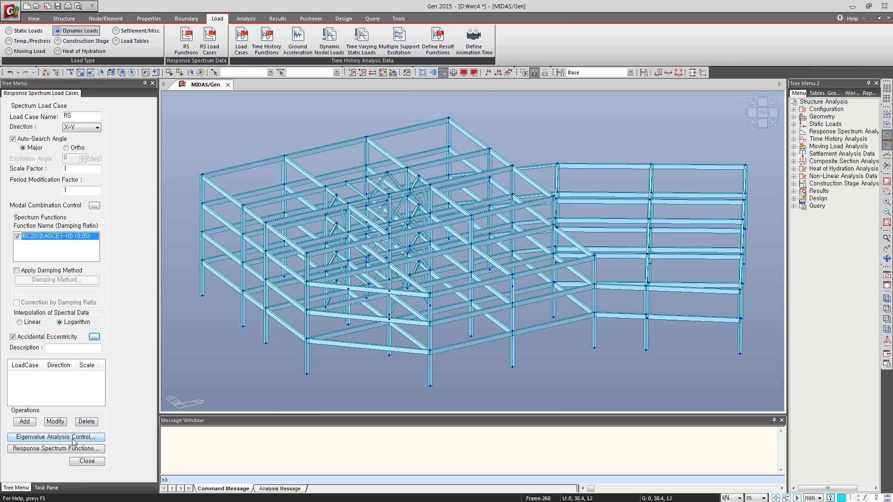
Step: Set the eigenvalue analysis control to eigenvectors with the Lanczos method, and close the response spectrum load case form
{"action": "left_click", "coordinate": [56, 438]}
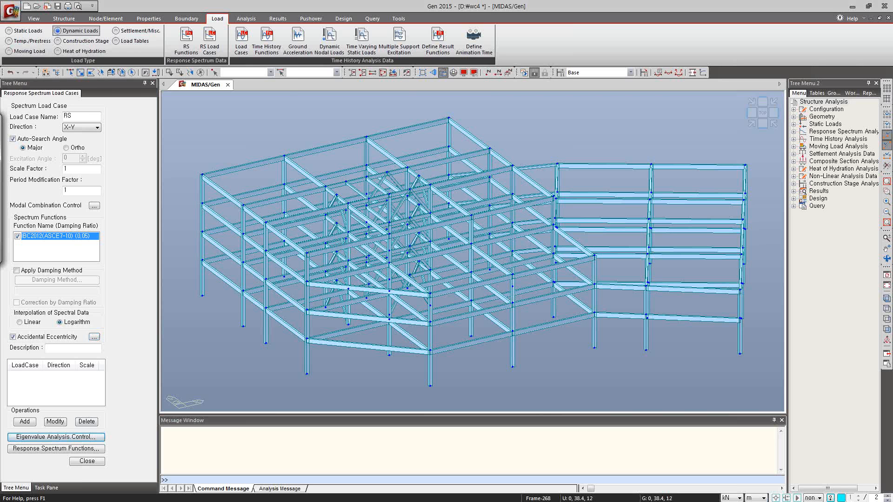
{"action": "left_click_drag", "start_coordinate": [208, 63], "coordinate": [404, 14]}
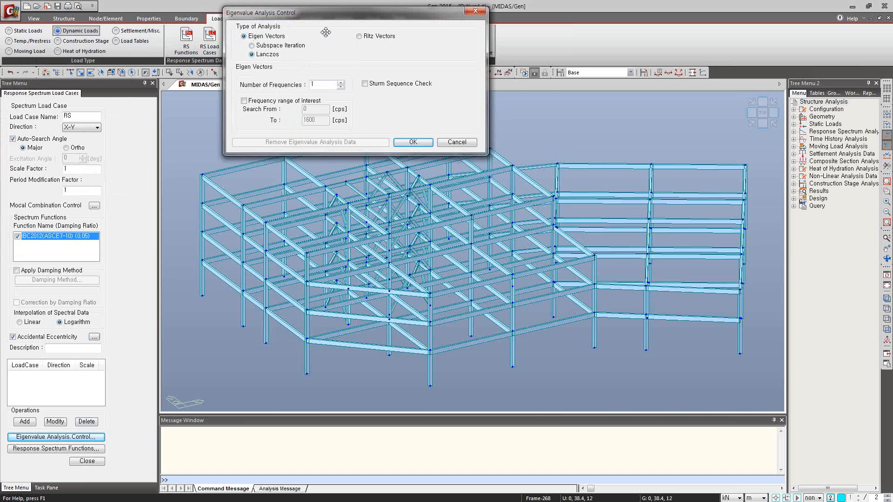
{"action": "left_click", "coordinate": [252, 45]}
{"action": "left_click", "coordinate": [252, 54]}
{"action": "left_click", "coordinate": [411, 142]}
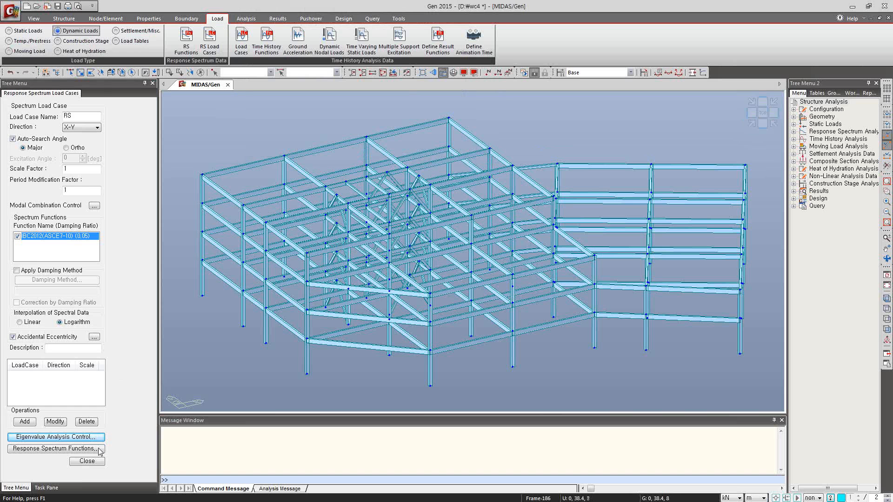
{"action": "left_click", "coordinate": [93, 461]}
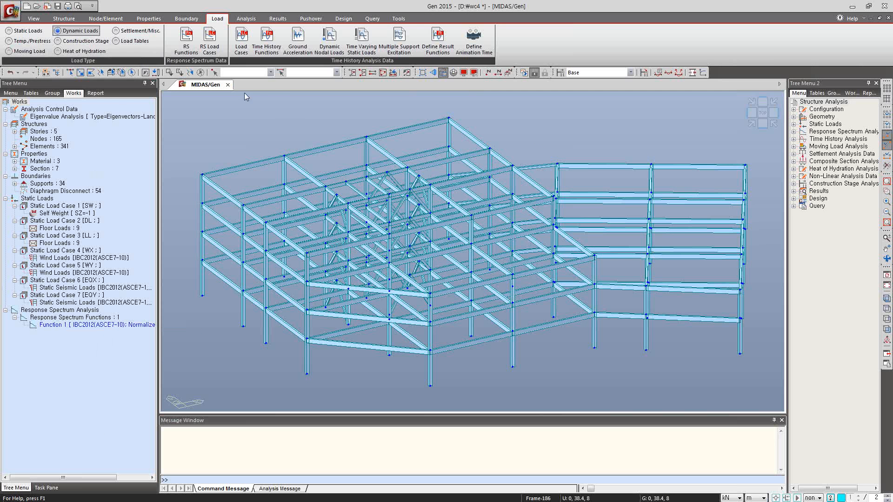
Step: Add X-Y response spectrum load case RS with major auto-search angle, the IBC2012(ASCE7-10) function and accidental eccentricity, and review its settings
{"action": "left_click", "coordinate": [209, 49]}
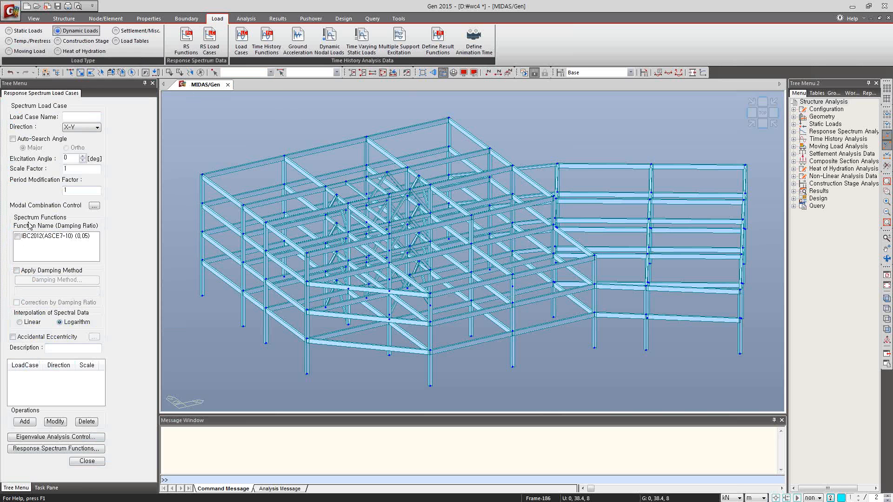
{"action": "left_click", "coordinate": [73, 117]}
{"action": "type", "text": "RS"}
{"action": "left_click", "coordinate": [13, 138]}
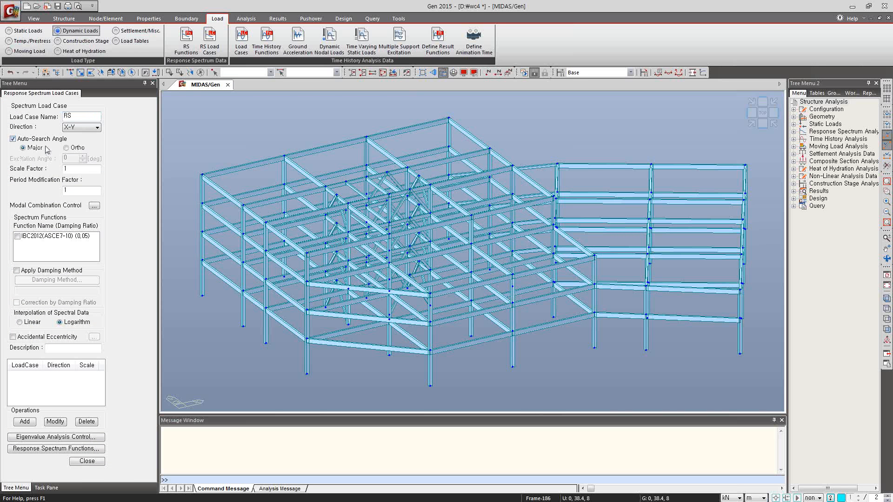
{"action": "left_click", "coordinate": [17, 237]}
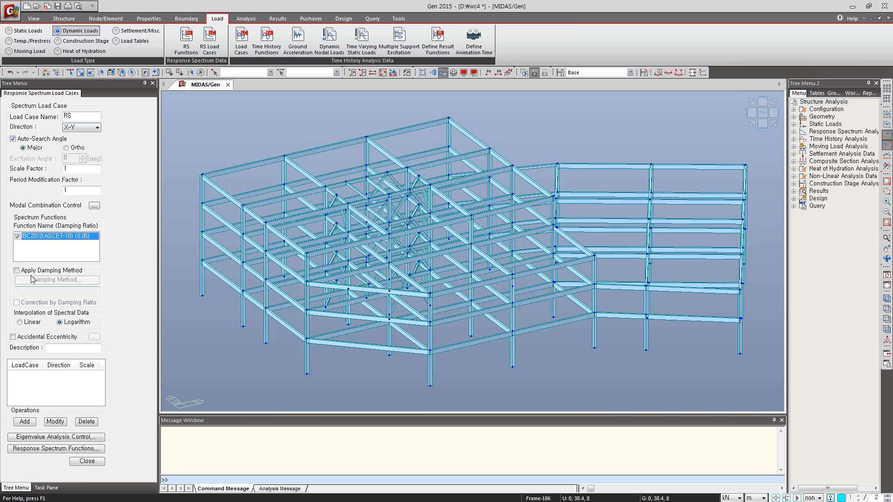
{"action": "left_click", "coordinate": [13, 337]}
{"action": "left_click", "coordinate": [25, 422]}
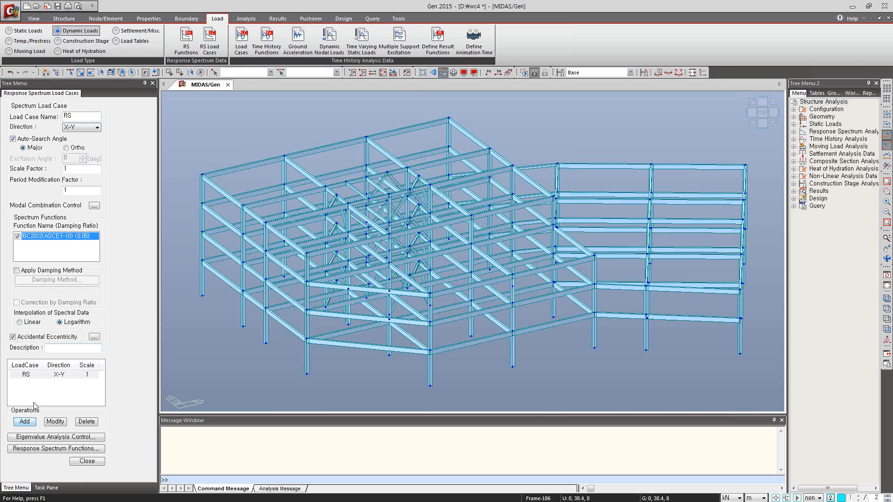
{"action": "left_click", "coordinate": [87, 461]}
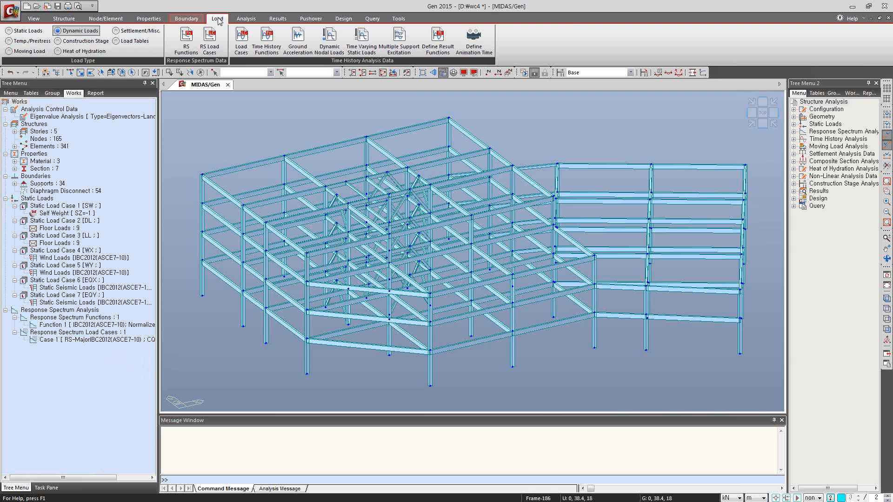
{"action": "left_click", "coordinate": [210, 42]}
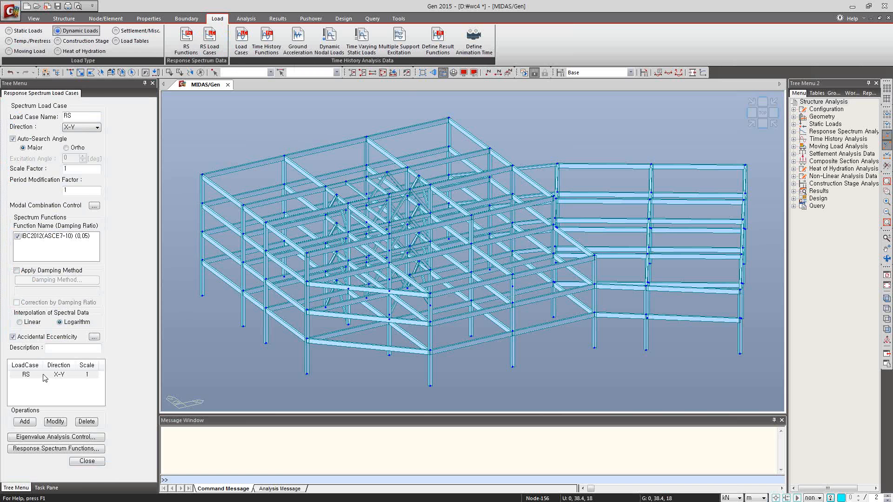
{"action": "left_click", "coordinate": [87, 462]}
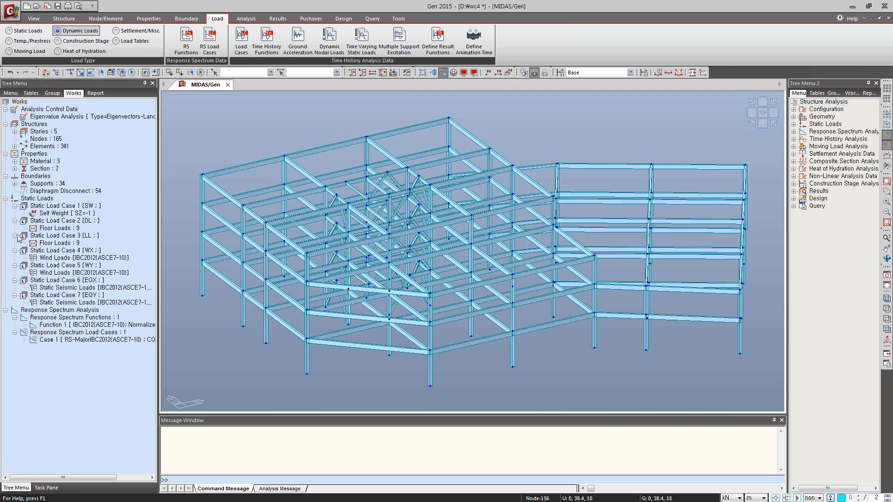
{"action": "right_click", "coordinate": [60, 230]}
{"action": "key", "text": "Escape"}
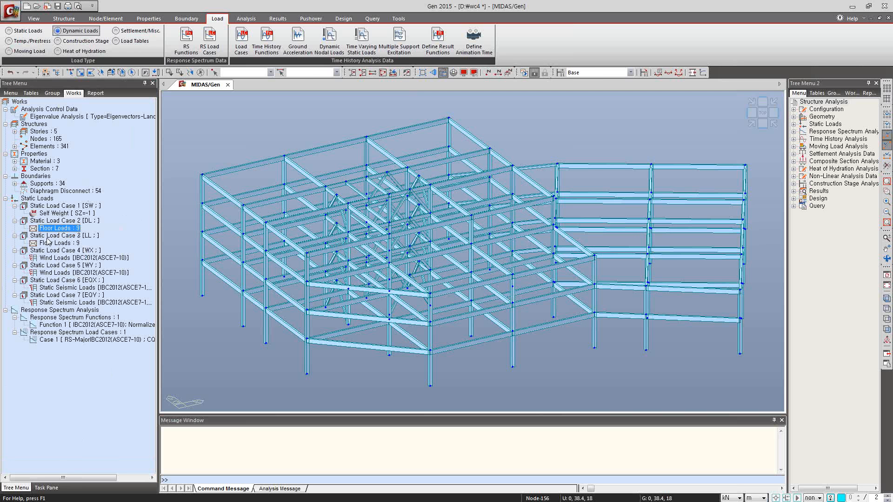
{"action": "right_click", "coordinate": [65, 228]}
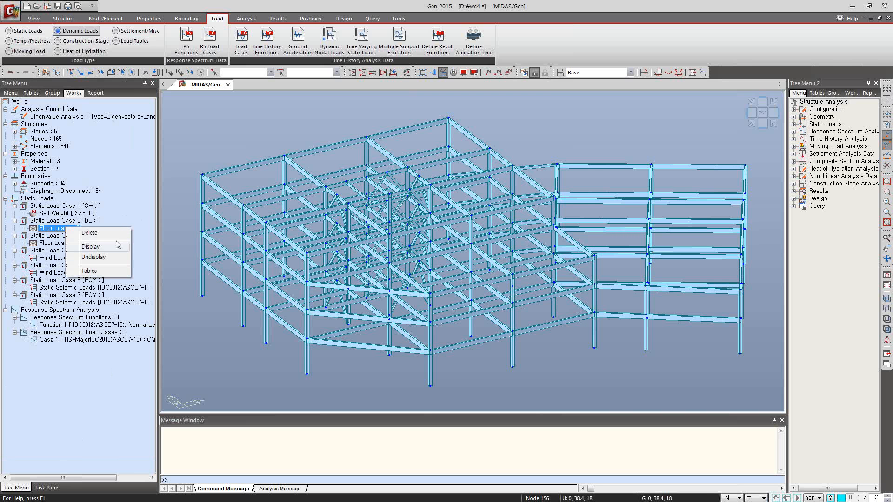
{"action": "left_click", "coordinate": [132, 204]}
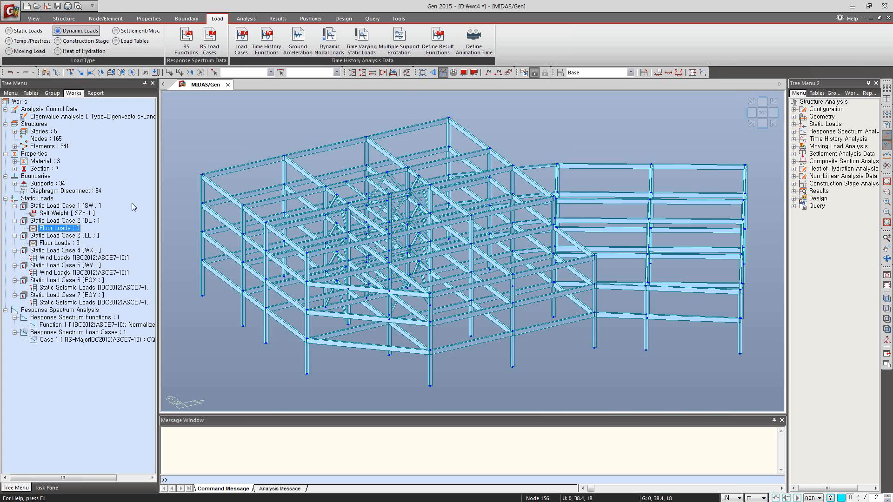
Step: Display the wind loads of static load case WY on the model and hide them again
{"action": "right_click", "coordinate": [68, 273]}
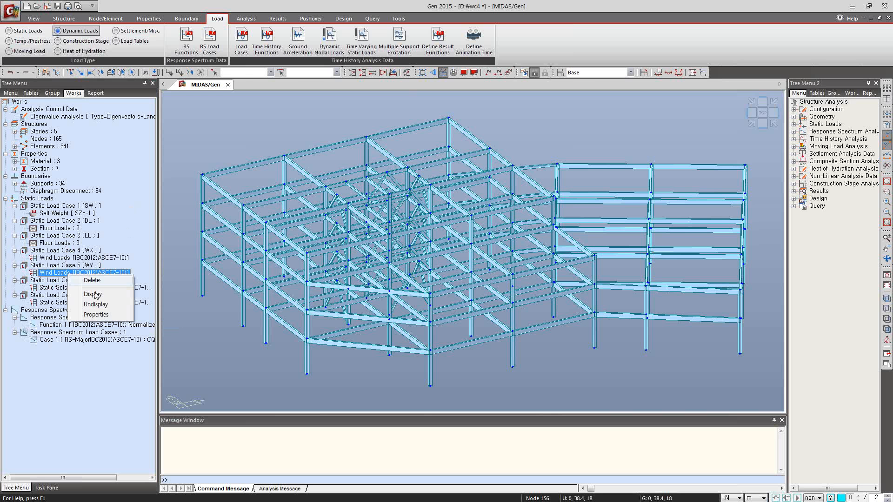
{"action": "left_click", "coordinate": [95, 295]}
{"action": "right_click", "coordinate": [104, 275]}
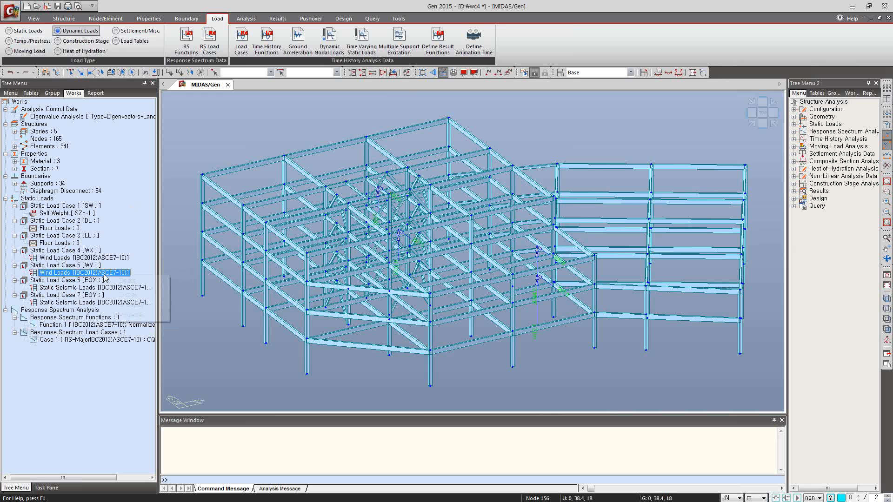
{"action": "left_click", "coordinate": [122, 305]}
Step: Display the static seismic loads of load case EQY on the model and hide them again
{"action": "right_click", "coordinate": [66, 303]}
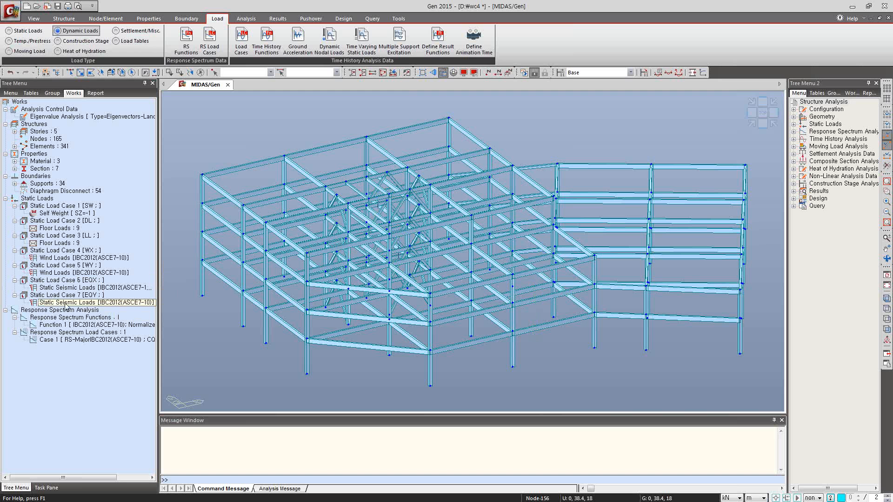
{"action": "left_click", "coordinate": [90, 323]}
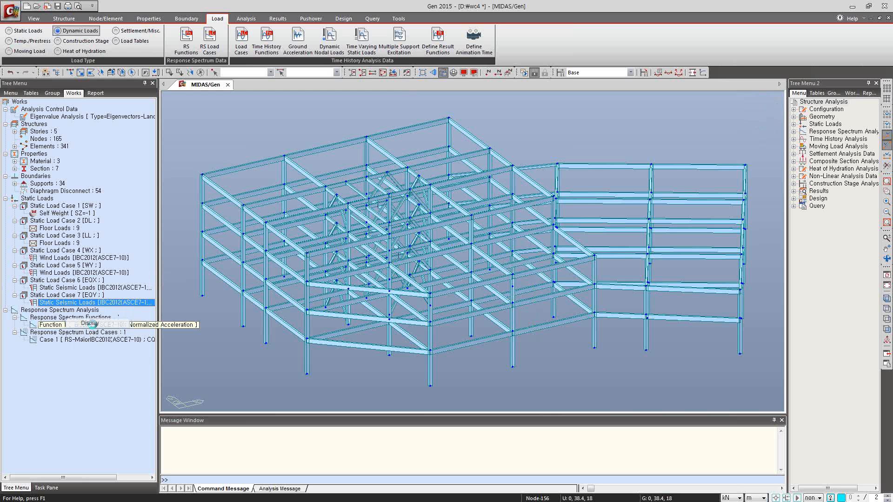
{"action": "right_click", "coordinate": [102, 303]}
{"action": "left_click", "coordinate": [126, 332]}
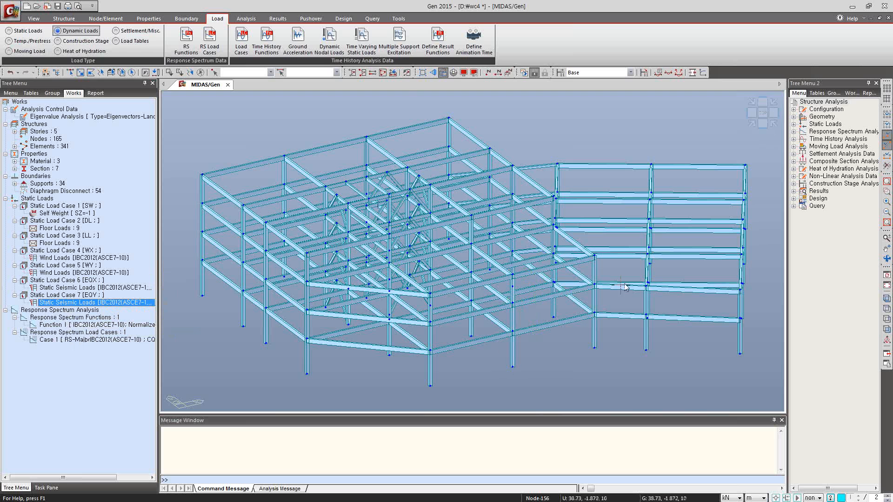
Step: Run the structural analysis of the building model, enlarging the message window during the run and shrinking it again
{"action": "left_click", "coordinate": [887, 259]}
{"action": "left_click_drag", "start_coordinate": [567, 231], "coordinate": [737, 239]}
{"action": "left_click", "coordinate": [887, 258]}
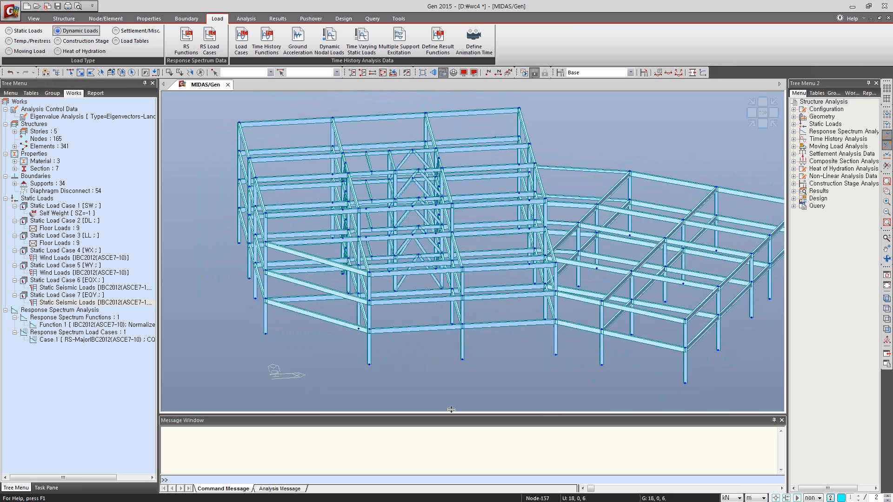
{"action": "left_click_drag", "start_coordinate": [447, 414], "coordinate": [451, 358]}
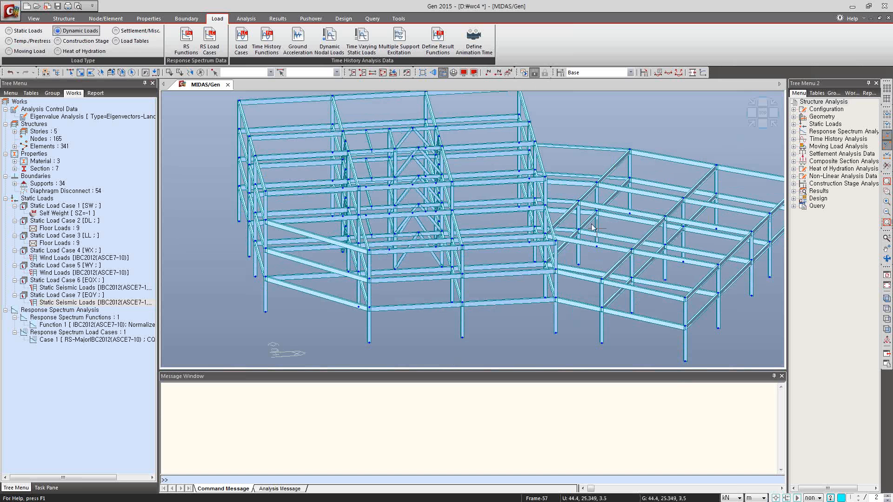
{"action": "left_click", "coordinate": [524, 73]}
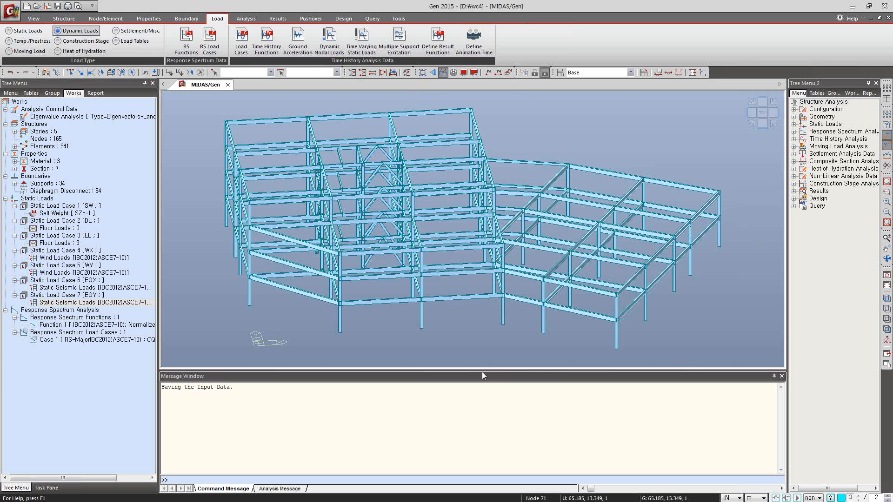
{"action": "left_click_drag", "start_coordinate": [486, 373], "coordinate": [491, 421]}
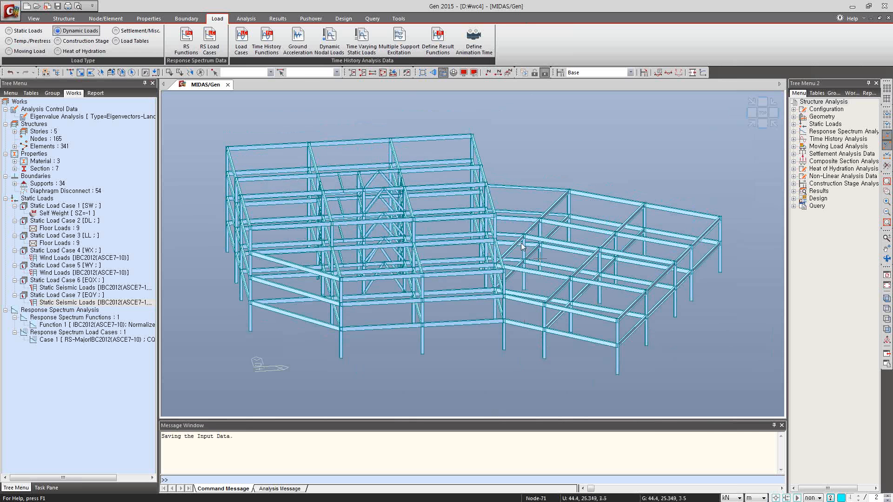
Step: Show the FXYZ reaction forces for load case DL with values and legend, and inspect them at the supports
{"action": "left_click", "coordinate": [886, 258]}
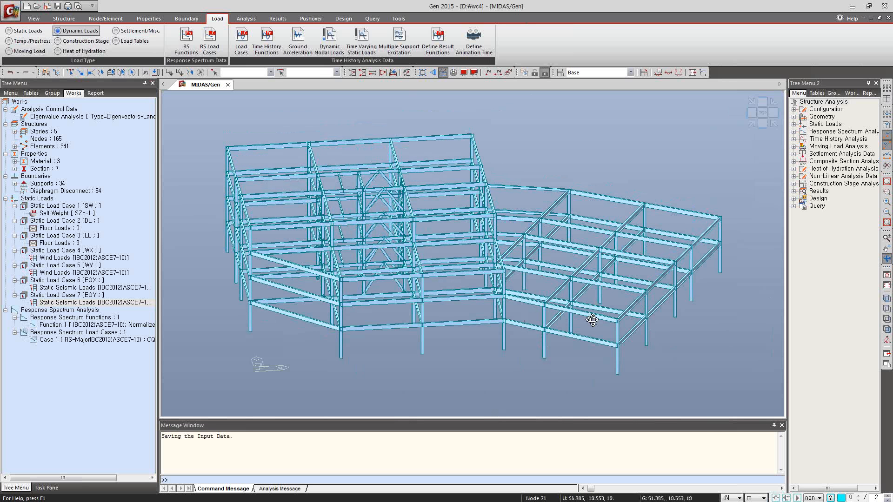
{"action": "left_click_drag", "start_coordinate": [526, 302], "coordinate": [494, 314]}
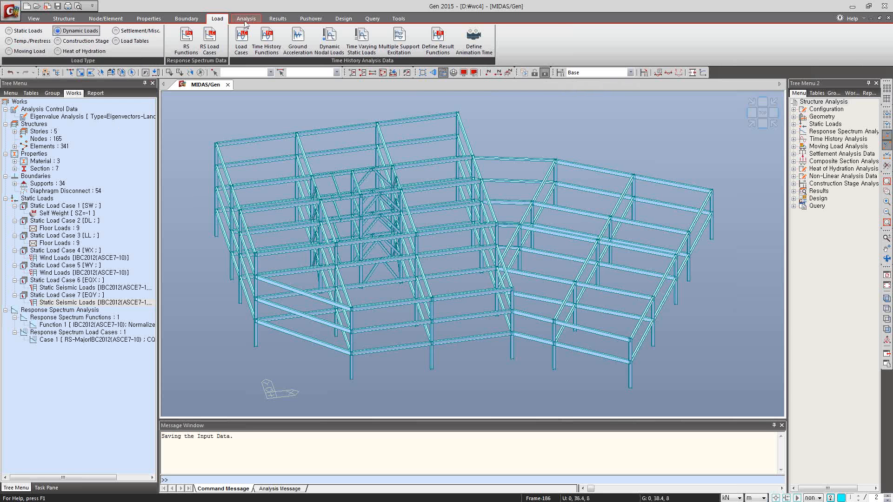
{"action": "left_click", "coordinate": [277, 19]}
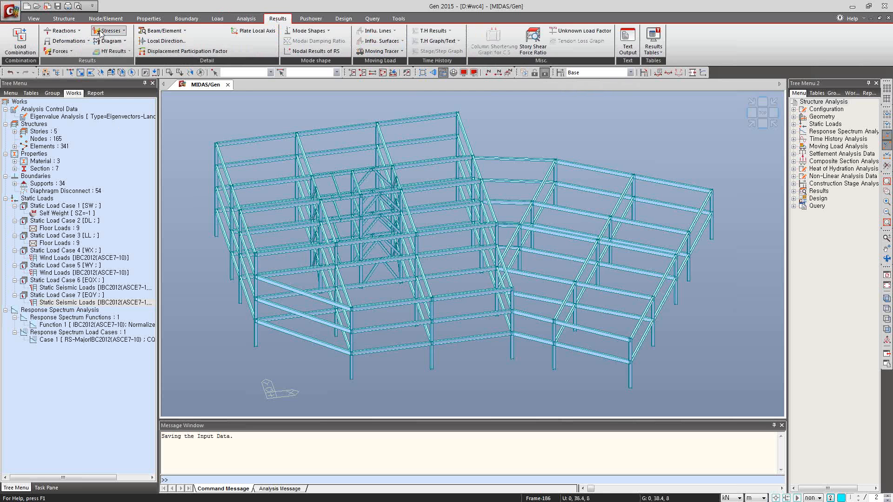
{"action": "left_click", "coordinate": [64, 30]}
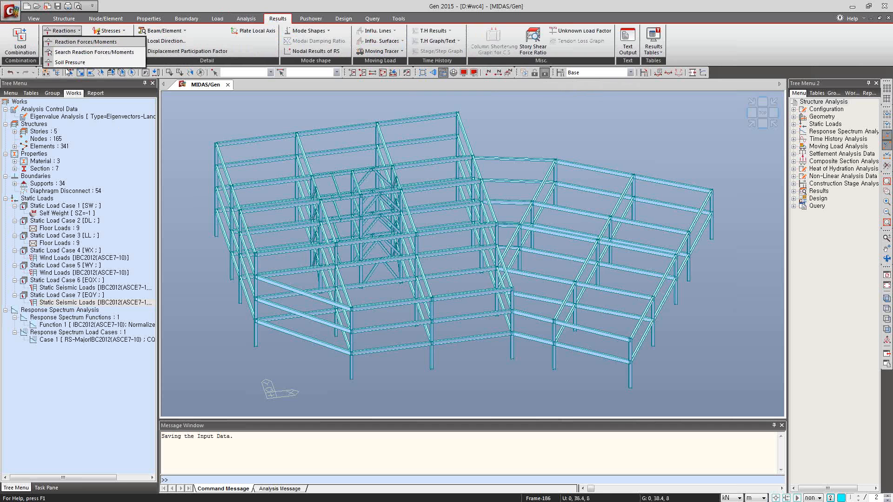
{"action": "left_click", "coordinate": [70, 41]}
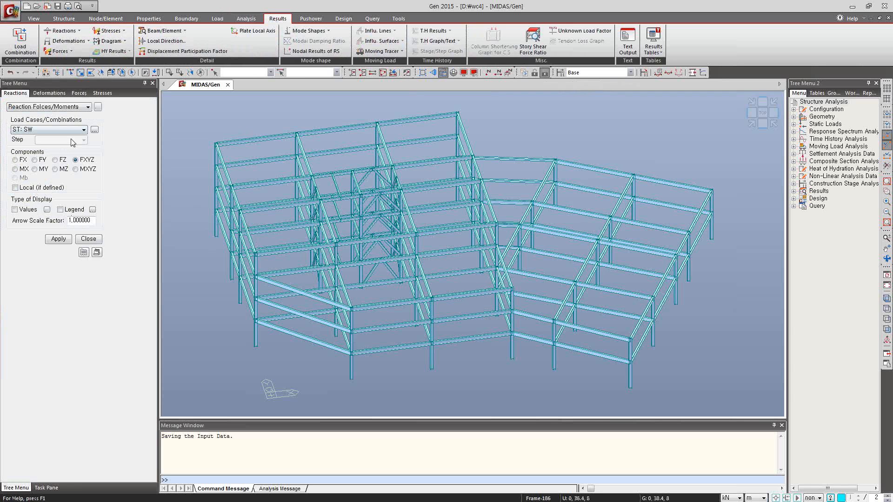
{"action": "left_click", "coordinate": [85, 129]}
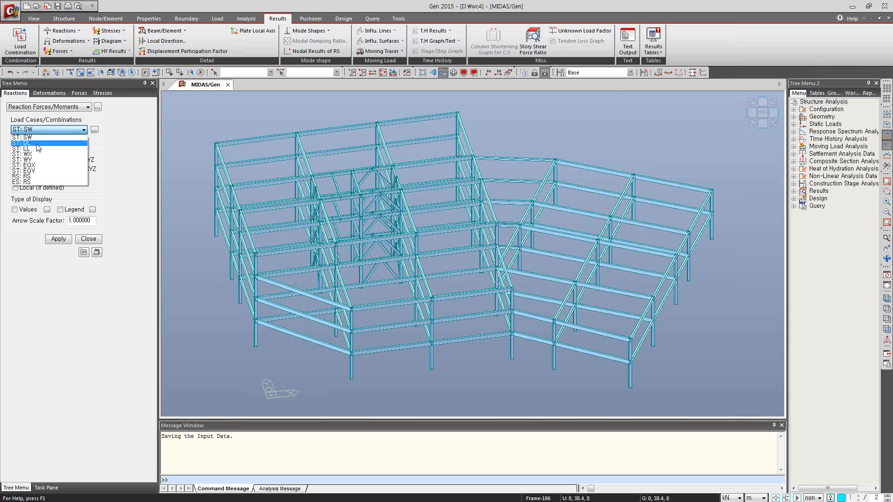
{"action": "left_click", "coordinate": [37, 143]}
{"action": "left_click", "coordinate": [15, 209]}
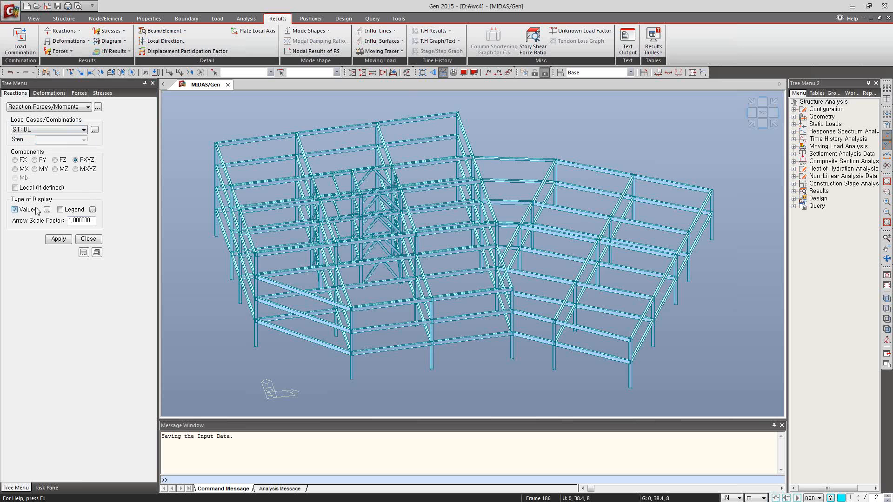
{"action": "left_click", "coordinate": [60, 209]}
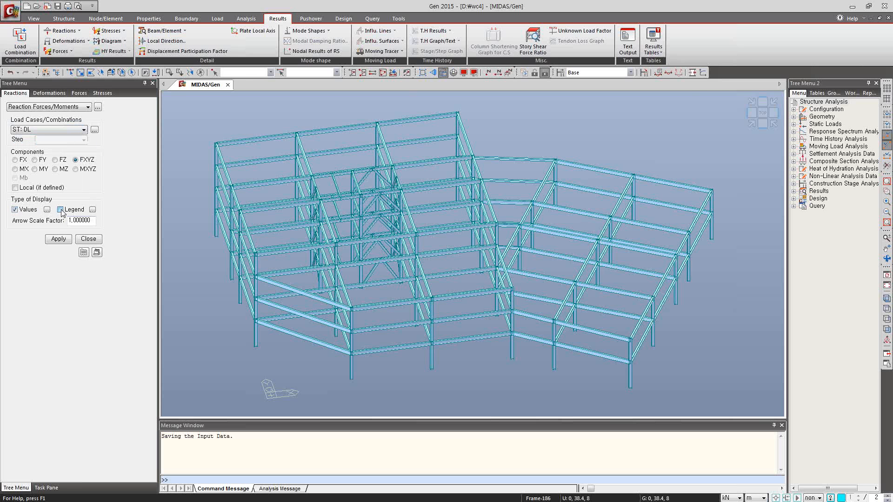
{"action": "left_click", "coordinate": [58, 238]}
{"action": "left_click", "coordinate": [886, 259]}
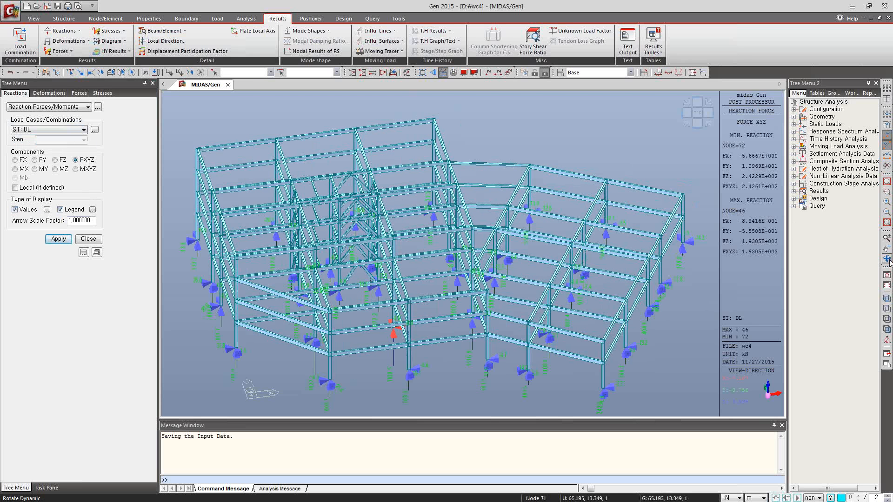
{"action": "left_click_drag", "start_coordinate": [518, 300], "coordinate": [474, 284]}
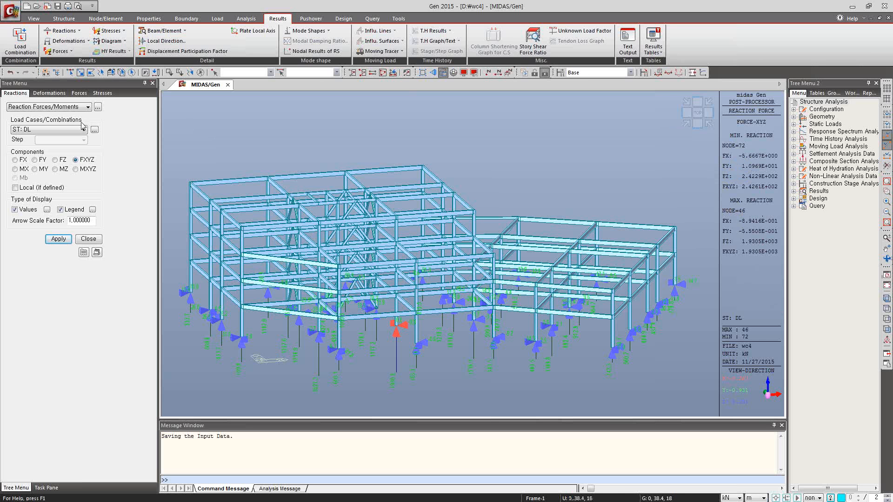
Step: Show the DXYZ deformed shape for load case DL with the legend, first without and finally with displacement values
{"action": "left_click", "coordinate": [50, 93]}
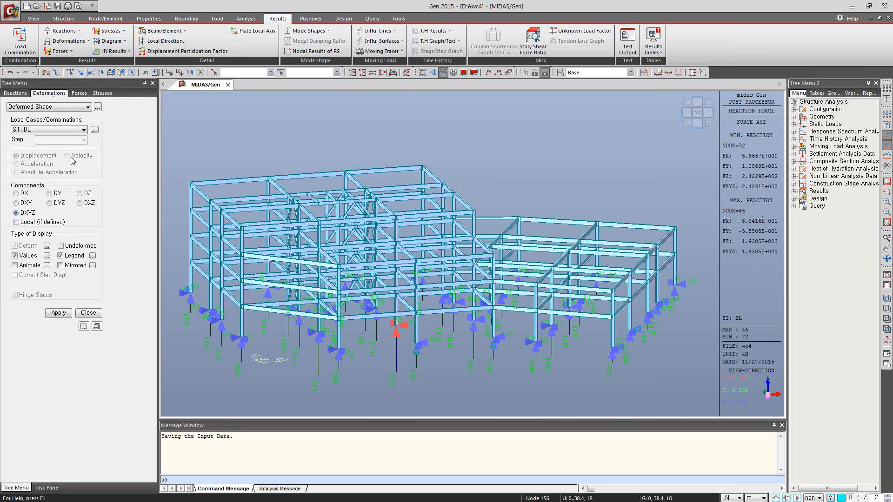
{"action": "left_click", "coordinate": [15, 255]}
{"action": "left_click", "coordinate": [59, 314]}
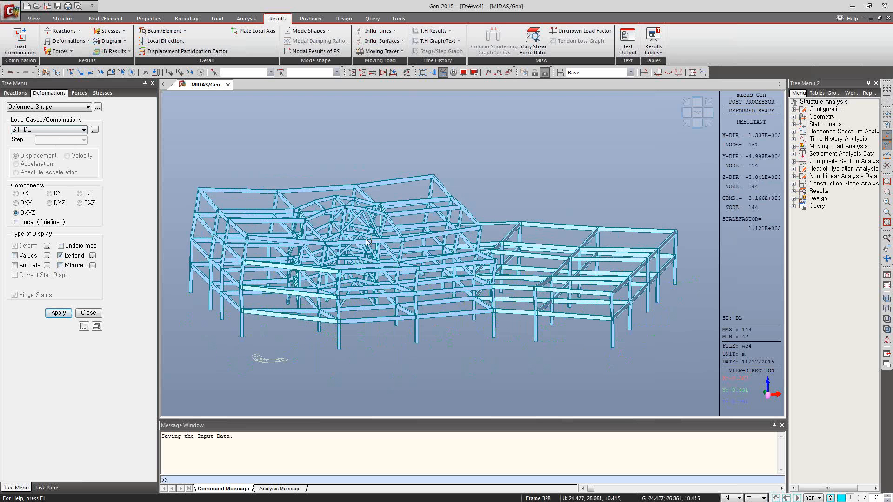
{"action": "left_click", "coordinate": [16, 256]}
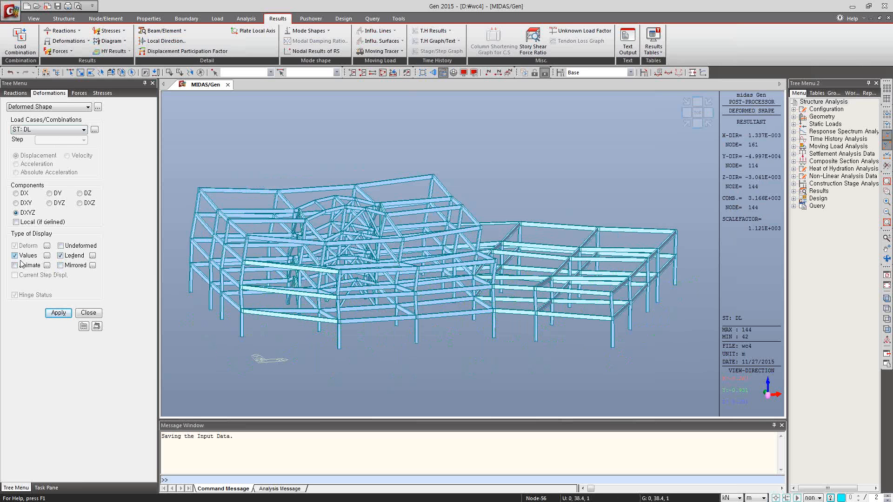
{"action": "left_click", "coordinate": [57, 313]}
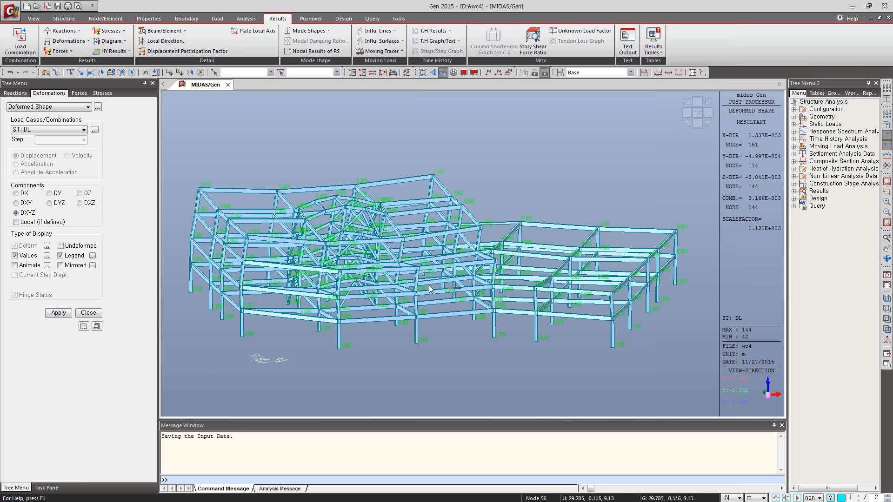
{"action": "left_click", "coordinate": [887, 259]}
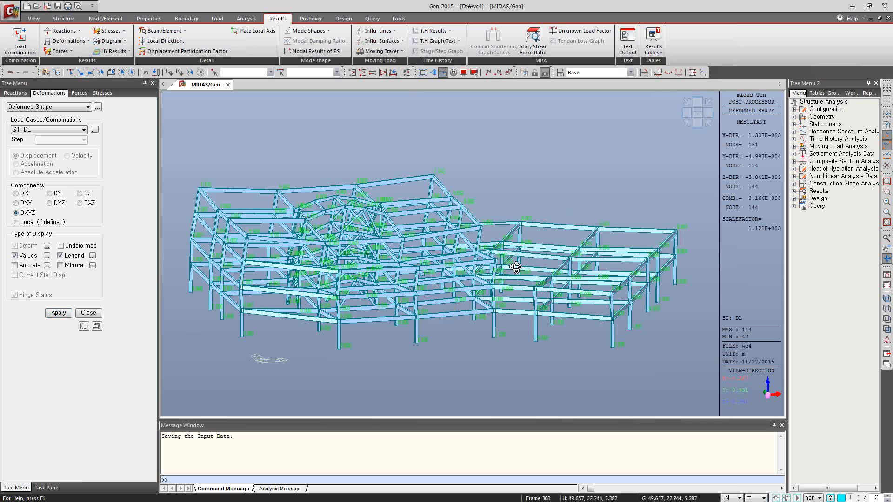
{"action": "left_click_drag", "start_coordinate": [515, 267], "coordinate": [502, 293]}
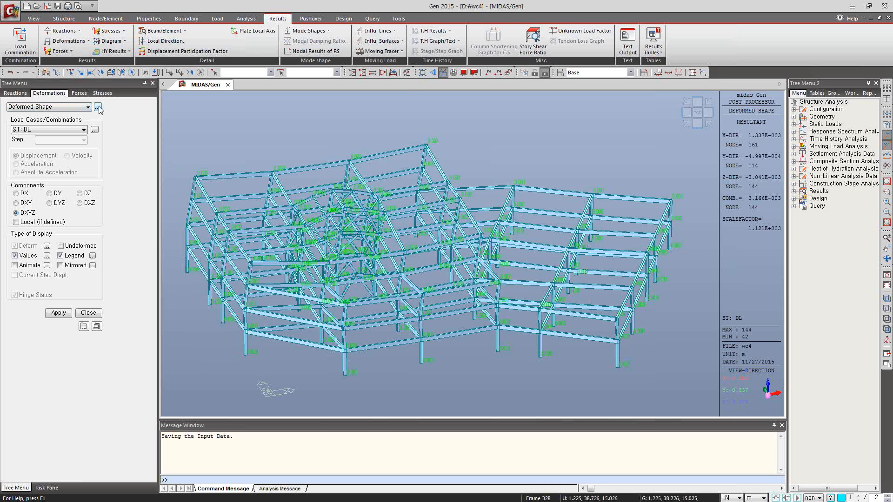
Step: Show the beam forces/moments contour of component My for load case DL with values, deformation and legend
{"action": "left_click", "coordinate": [79, 93]}
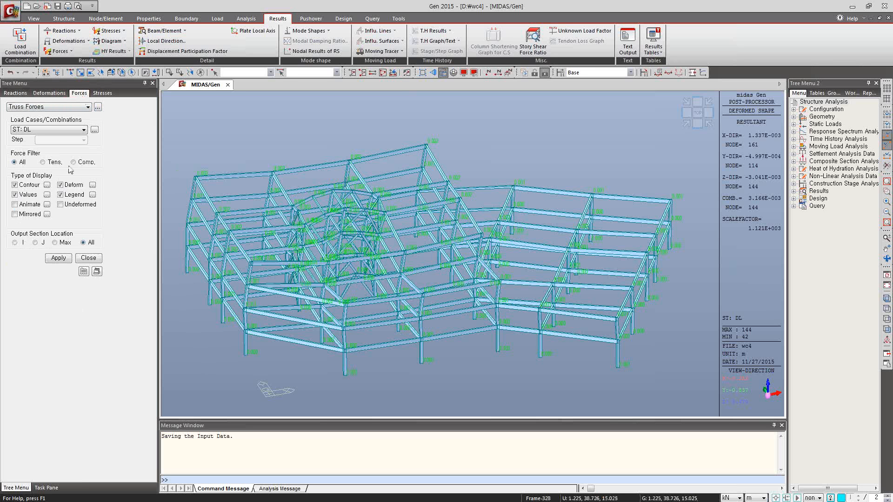
{"action": "left_click", "coordinate": [86, 107]}
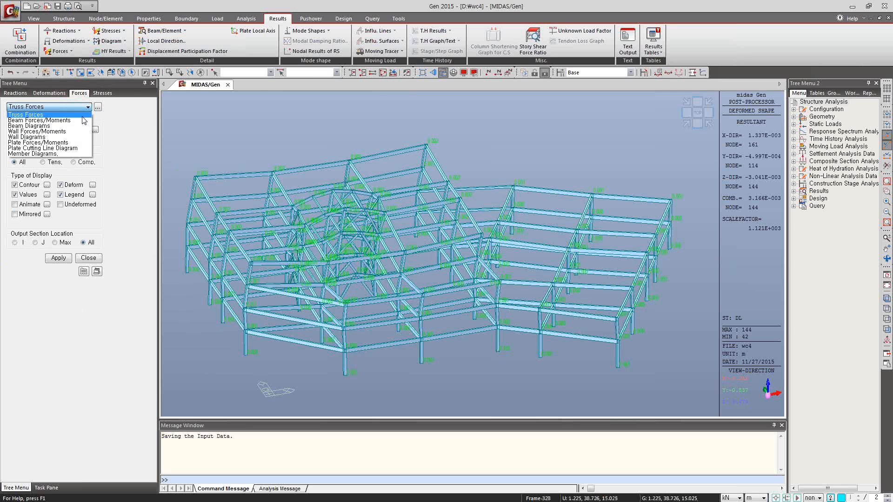
{"action": "left_click", "coordinate": [59, 120]}
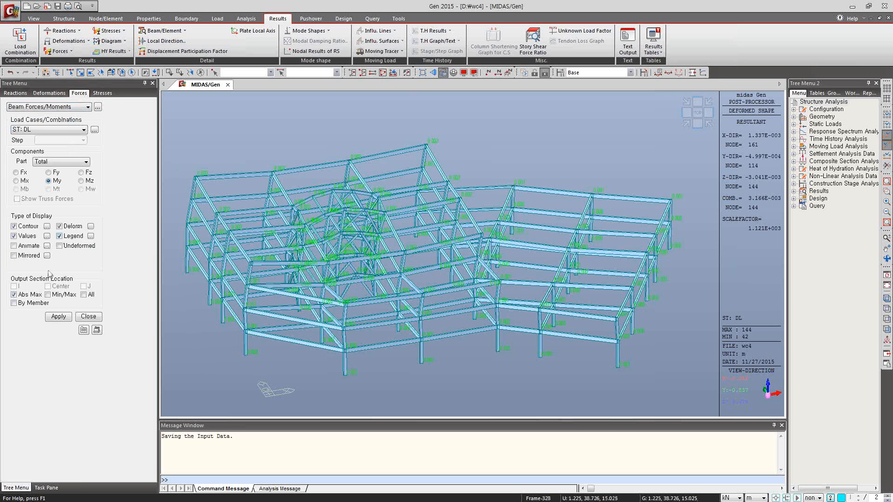
{"action": "left_click", "coordinate": [56, 318]}
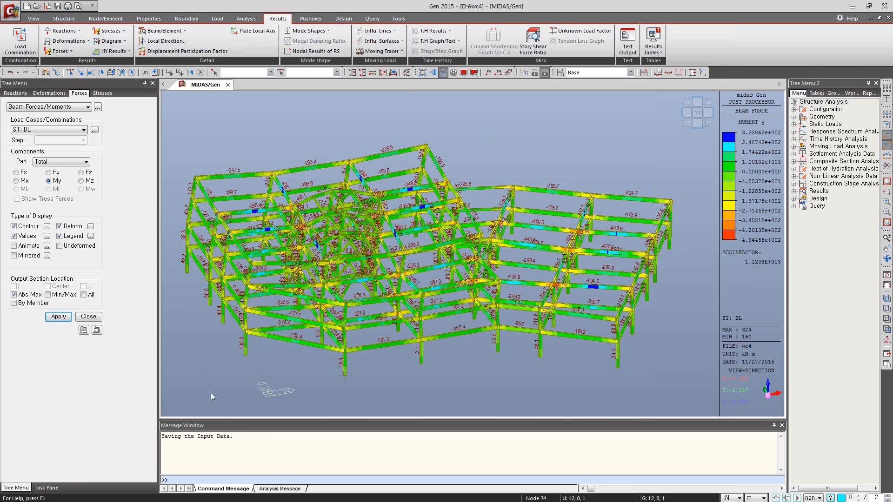
Step: Show the My beam diagrams for load case DL with line fill, 5 points and a scale of 2
{"action": "left_click", "coordinate": [88, 107]}
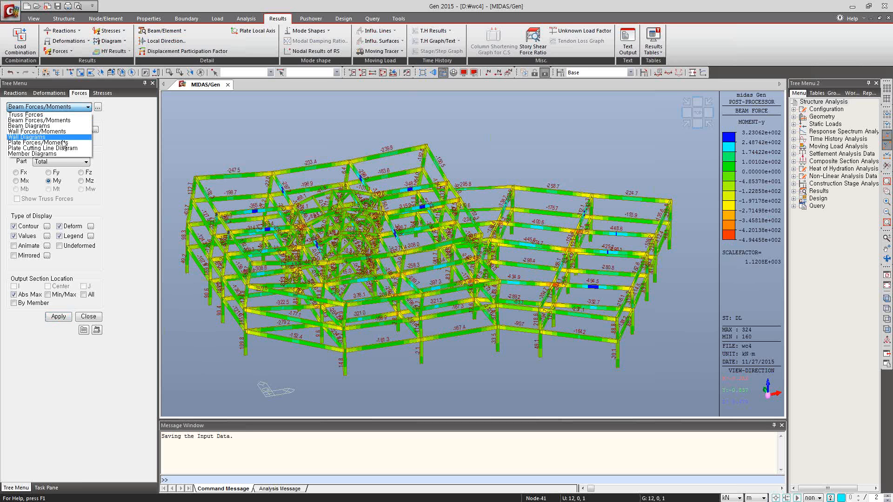
{"action": "left_click", "coordinate": [29, 126]}
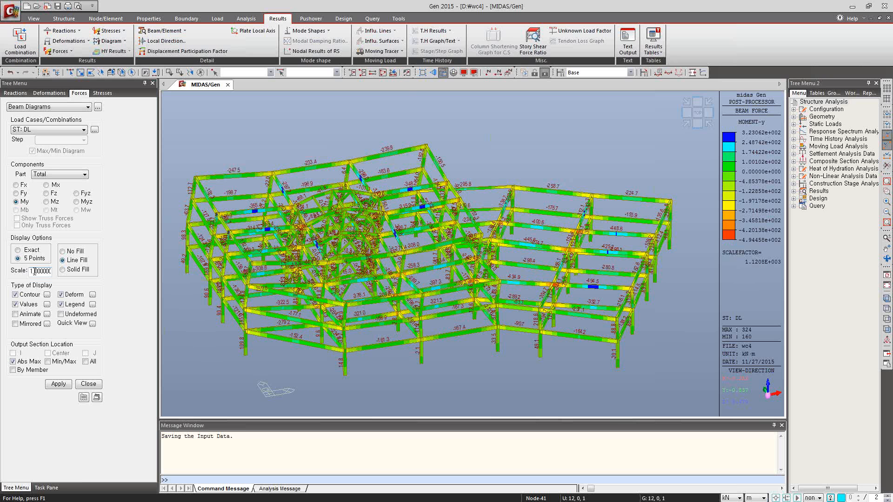
{"action": "type", "text": "2"}
{"action": "left_click", "coordinate": [56, 385]}
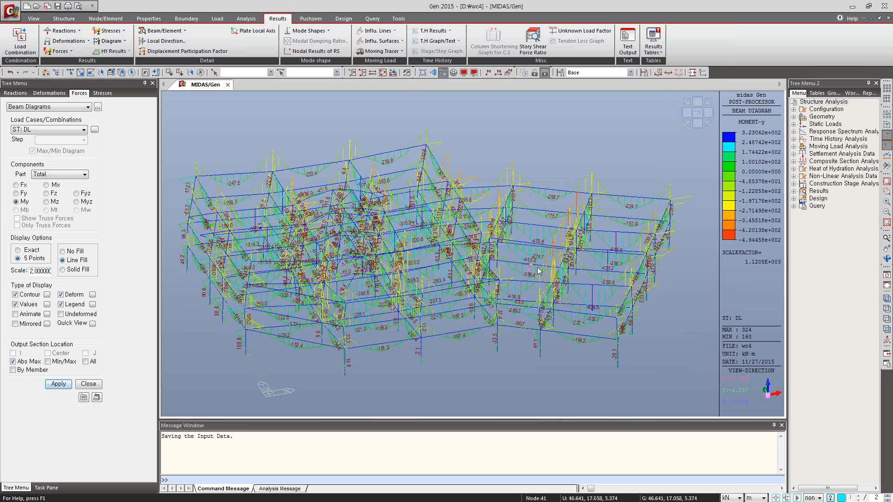
Step: Redraw the My beam diagrams for load case DL without values, and set the diagram scale to 1
{"action": "left_click", "coordinate": [887, 259]}
{"action": "left_click_drag", "start_coordinate": [541, 247], "coordinate": [355, 257]}
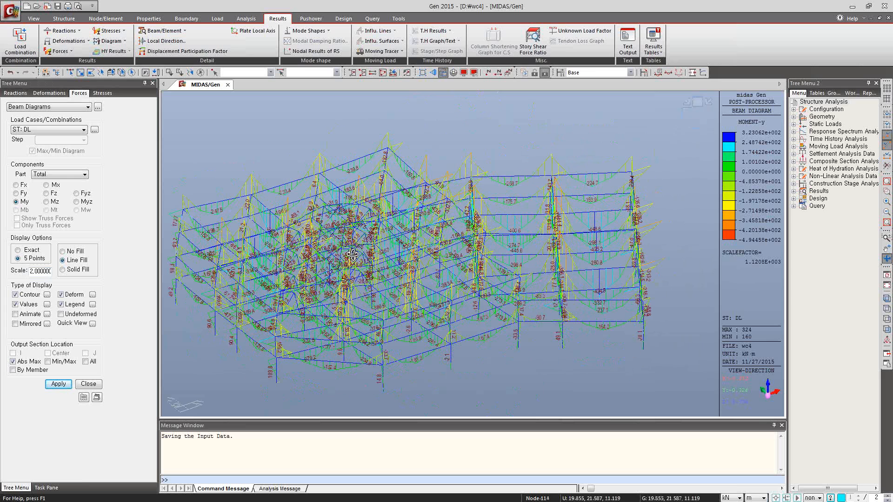
{"action": "left_click", "coordinate": [14, 304]}
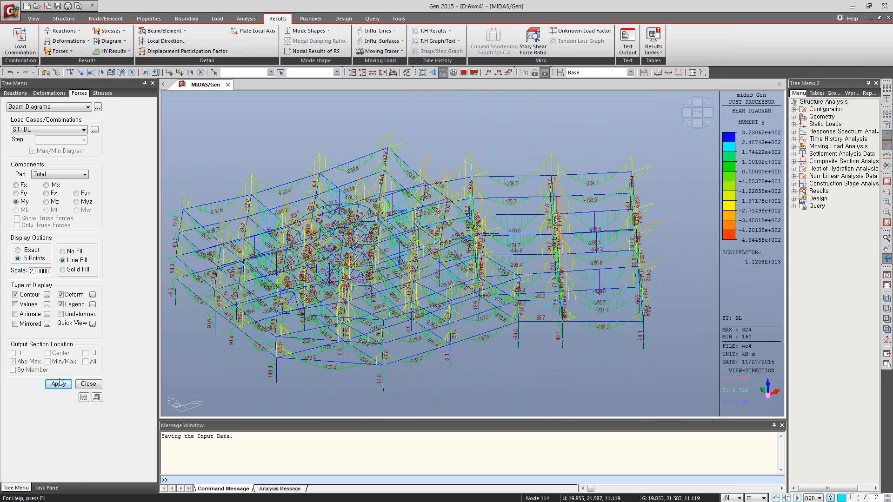
{"action": "left_click", "coordinate": [59, 384]}
{"action": "left_click_drag", "start_coordinate": [340, 254], "coordinate": [377, 258]}
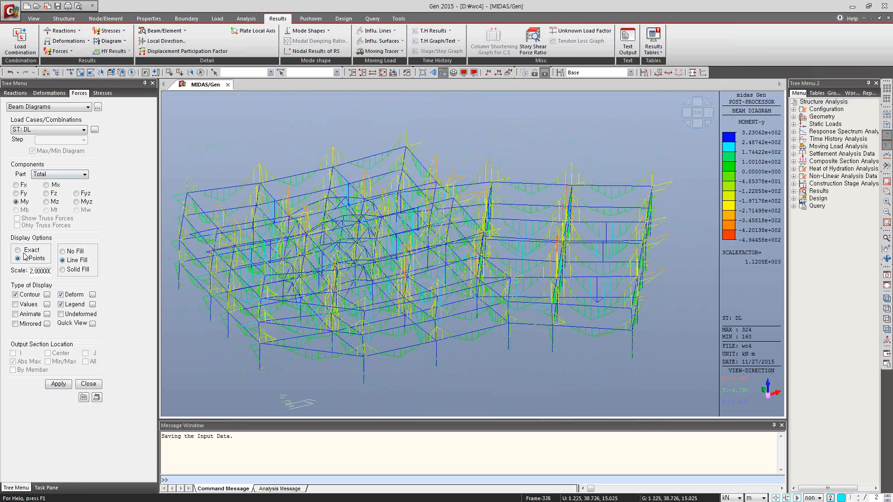
{"action": "left_click", "coordinate": [32, 272]}
{"action": "type", "text": "1."}
Step: Show the Combined (Maximum) beam stresses for load case DL with contour, deformation and legend
{"action": "left_click", "coordinate": [88, 107]}
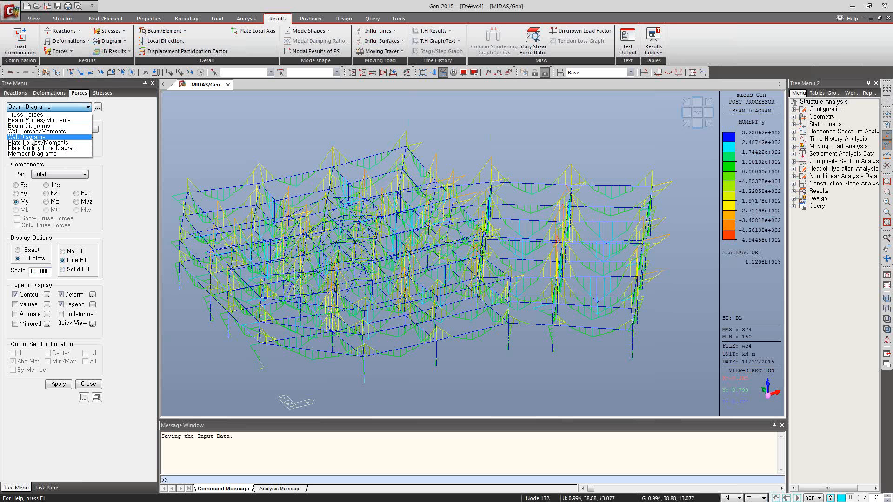
{"action": "left_click", "coordinate": [102, 94]}
{"action": "left_click", "coordinate": [104, 94]}
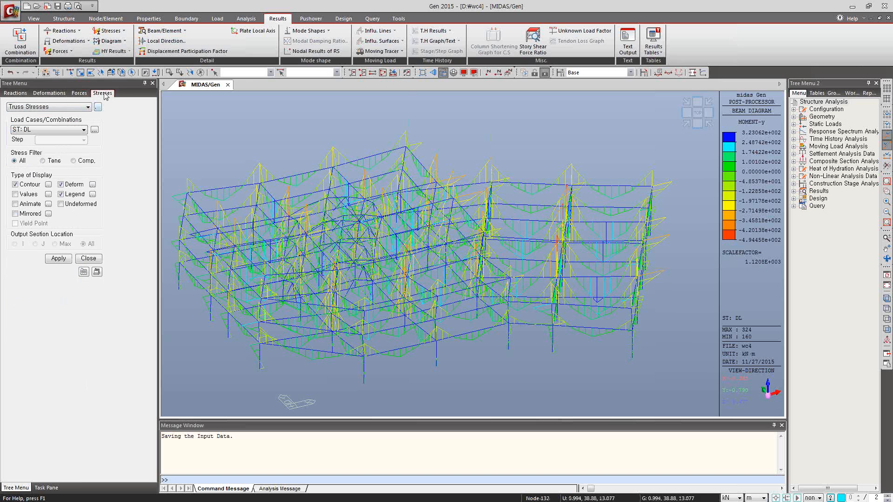
{"action": "left_click", "coordinate": [82, 108]}
{"action": "left_click", "coordinate": [54, 119]}
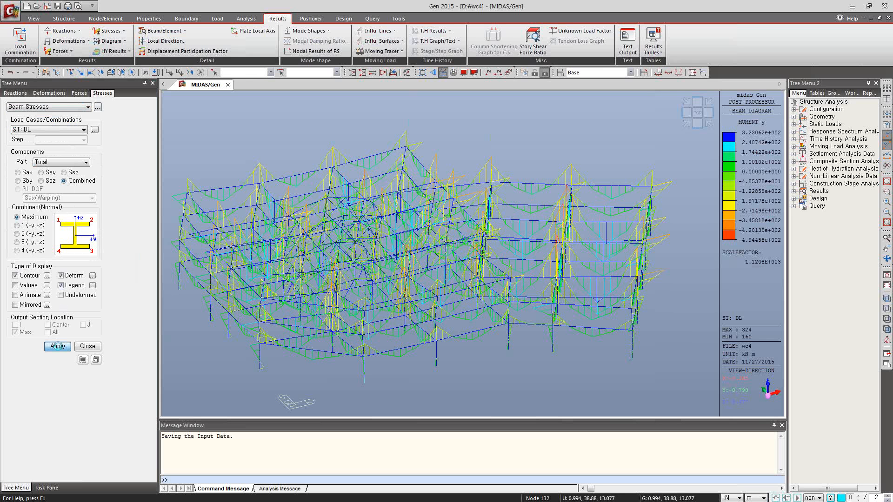
{"action": "left_click", "coordinate": [57, 346]}
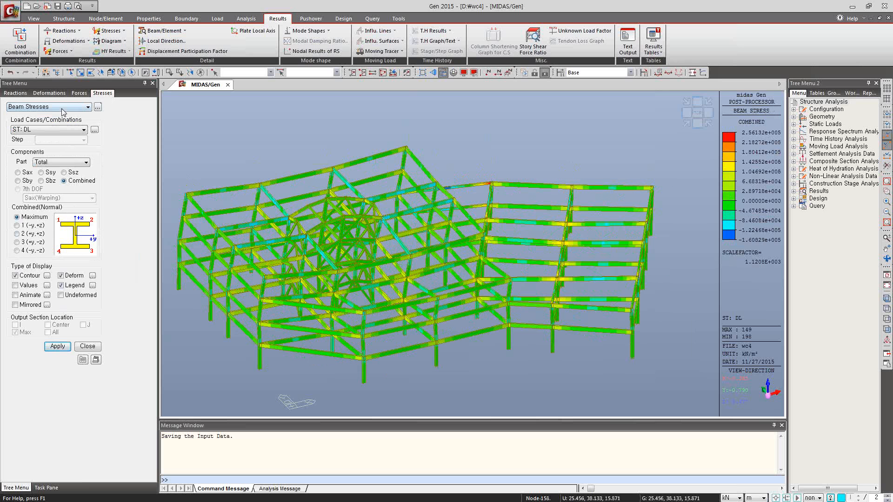
Step: Show the My beam diagrams for load case DL with solid fill and 5 points, and inspect them across the frame
{"action": "left_click", "coordinate": [79, 93]}
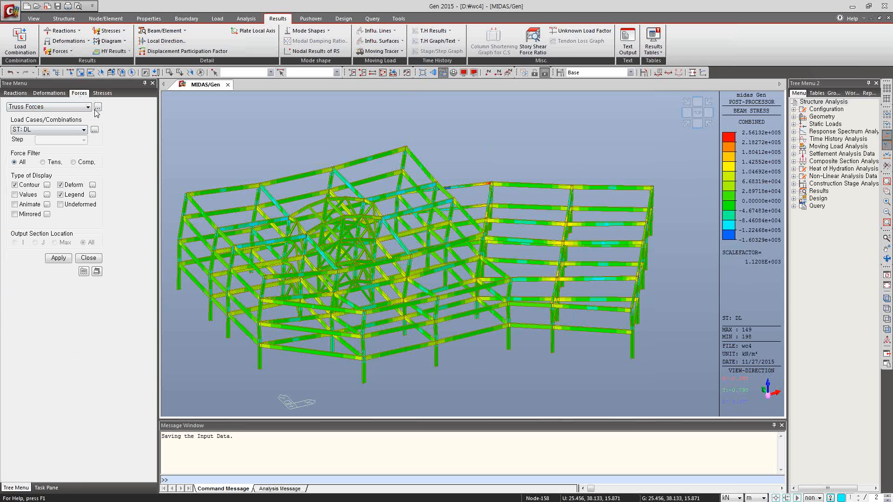
{"action": "left_click", "coordinate": [88, 107]}
{"action": "left_click", "coordinate": [33, 130]}
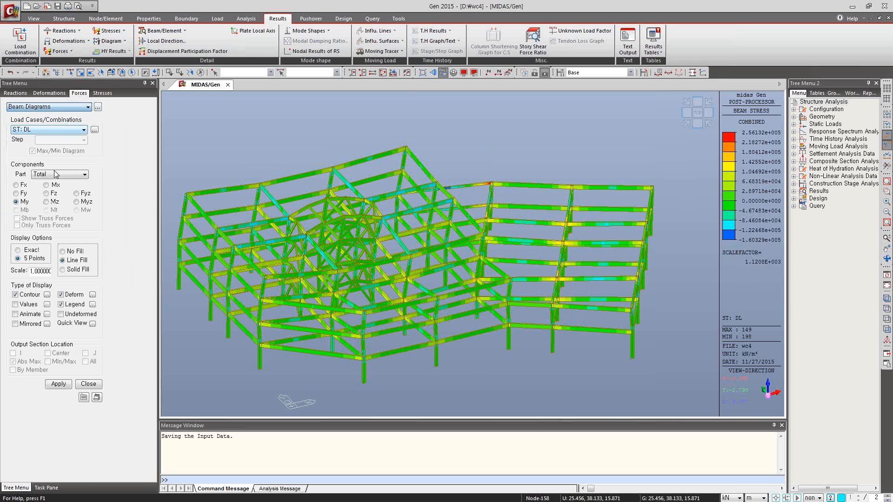
{"action": "left_click", "coordinate": [62, 270]}
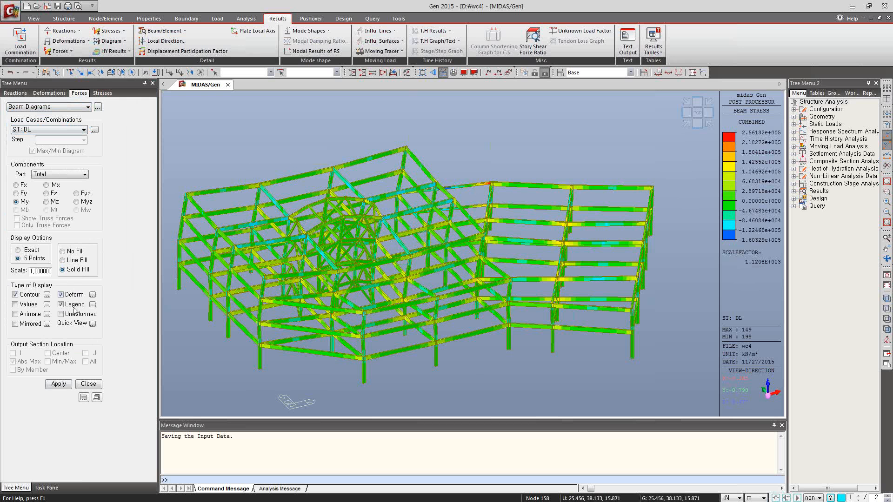
{"action": "left_click", "coordinate": [58, 385]}
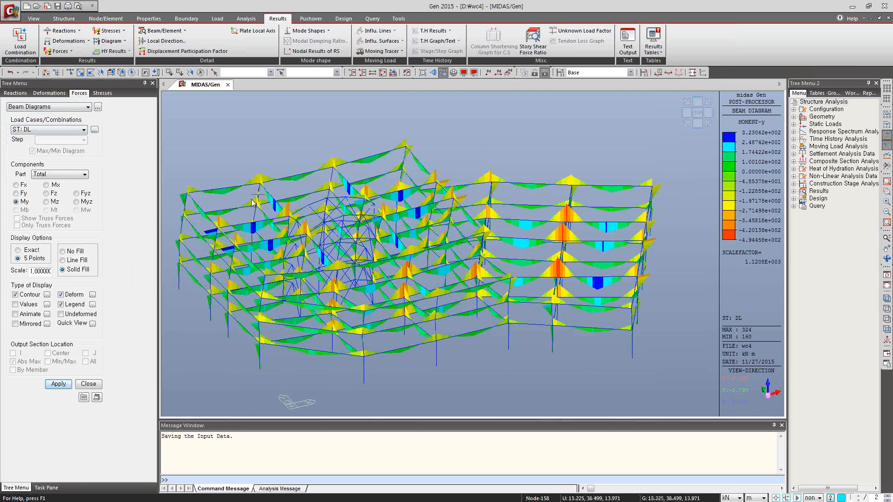
{"action": "left_click", "coordinate": [887, 259]}
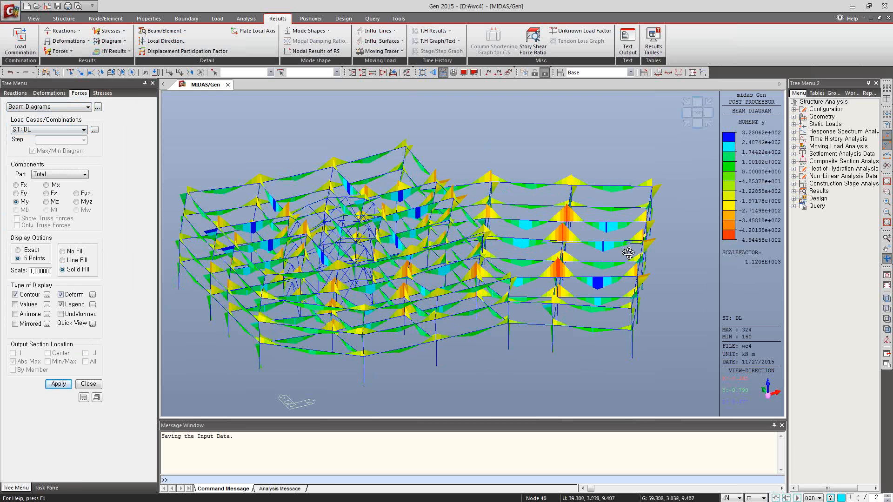
{"action": "left_click_drag", "start_coordinate": [638, 252], "coordinate": [542, 310]}
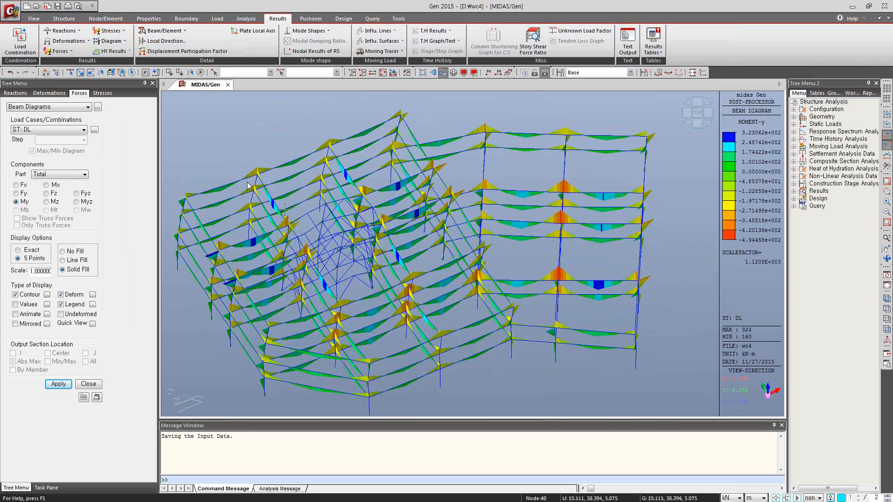
Step: Auto-generate the steel design load combinations using the AISC(14th)-LRFD10 code and review the generated list
{"action": "left_click", "coordinate": [20, 43]}
{"action": "left_click", "coordinate": [53, 22]}
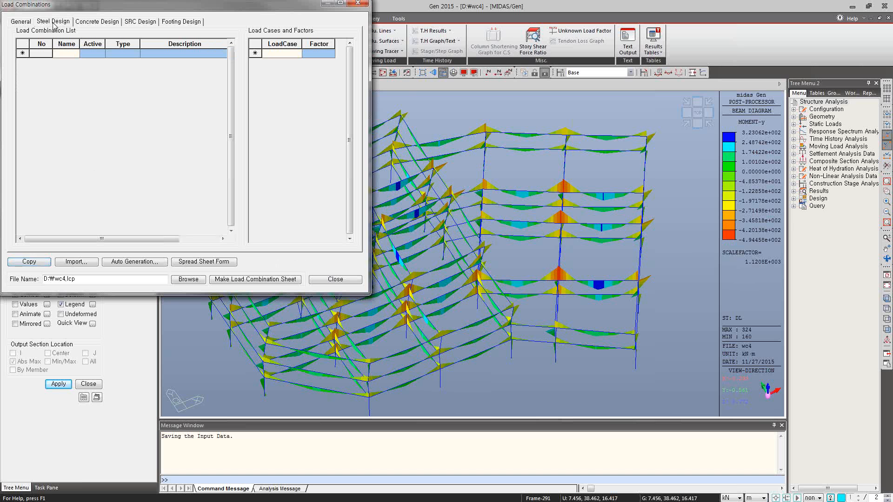
{"action": "left_click", "coordinate": [136, 261]}
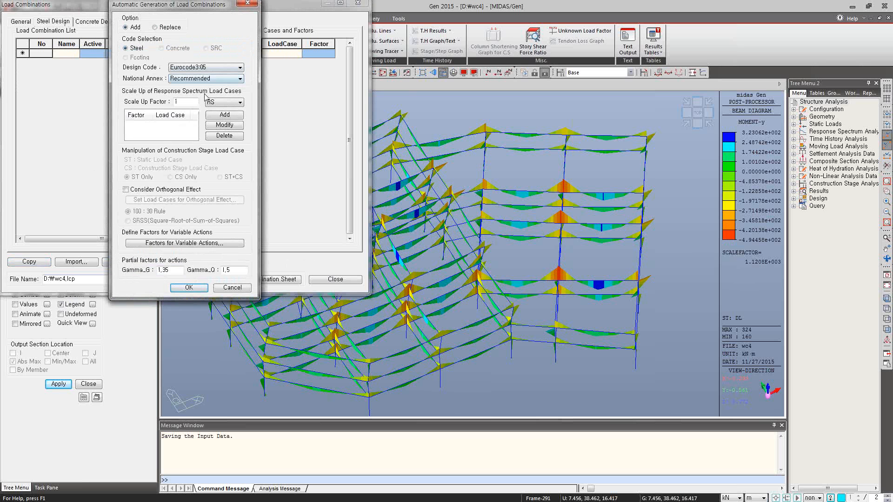
{"action": "left_click", "coordinate": [241, 69]}
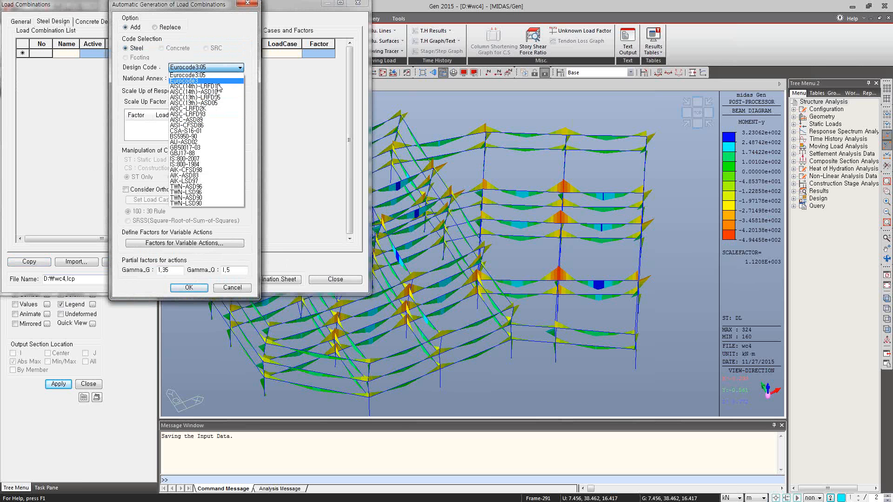
{"action": "left_click", "coordinate": [218, 91]}
{"action": "left_click", "coordinate": [189, 268]}
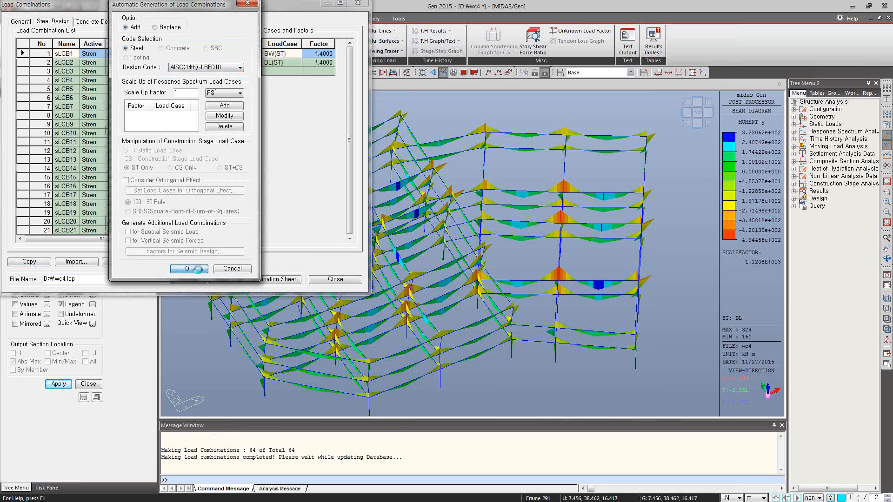
{"action": "left_click_drag", "start_coordinate": [230, 71], "coordinate": [233, 204]}
{"action": "left_click", "coordinate": [335, 279]}
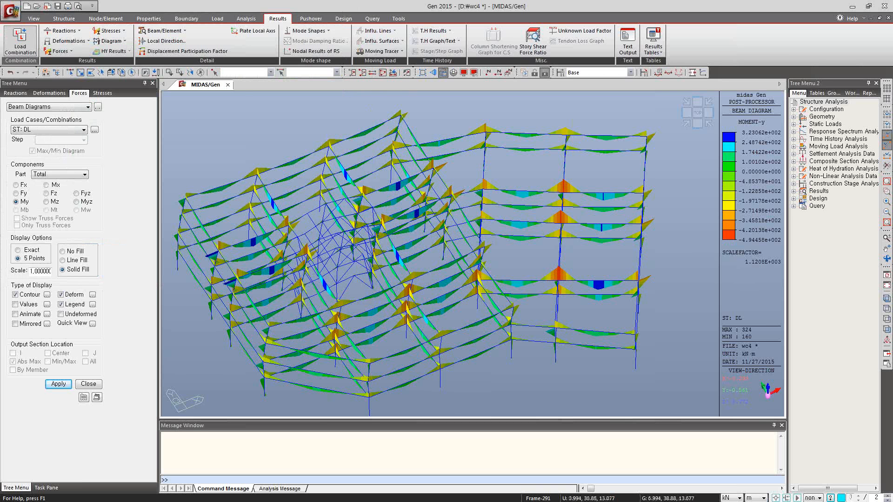
Step: Show the solid-filled My beam diagrams for load combination sLCB10 and look through the other available load combinations
{"action": "left_click", "coordinate": [82, 130]}
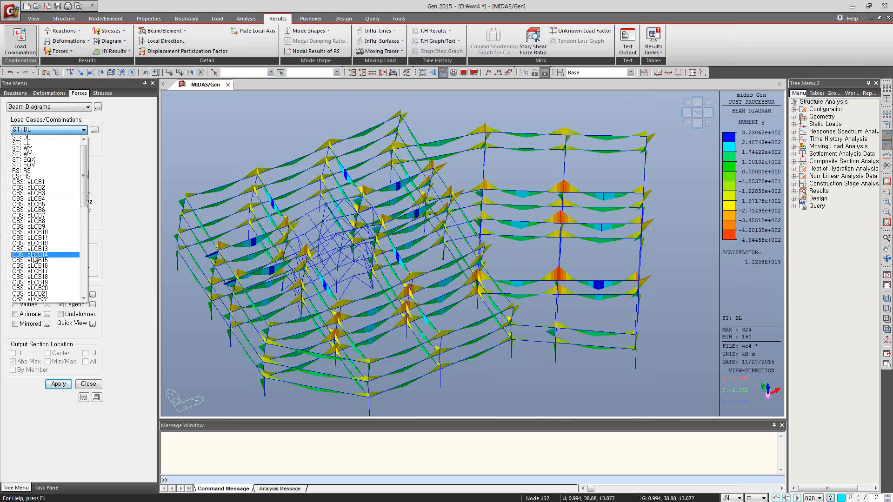
{"action": "left_click", "coordinate": [33, 232]}
{"action": "left_click", "coordinate": [55, 386]}
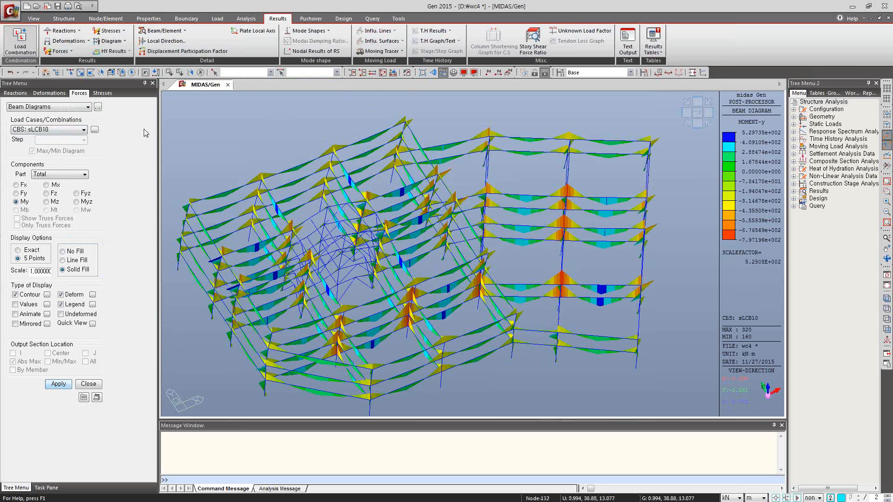
{"action": "left_click", "coordinate": [81, 132]}
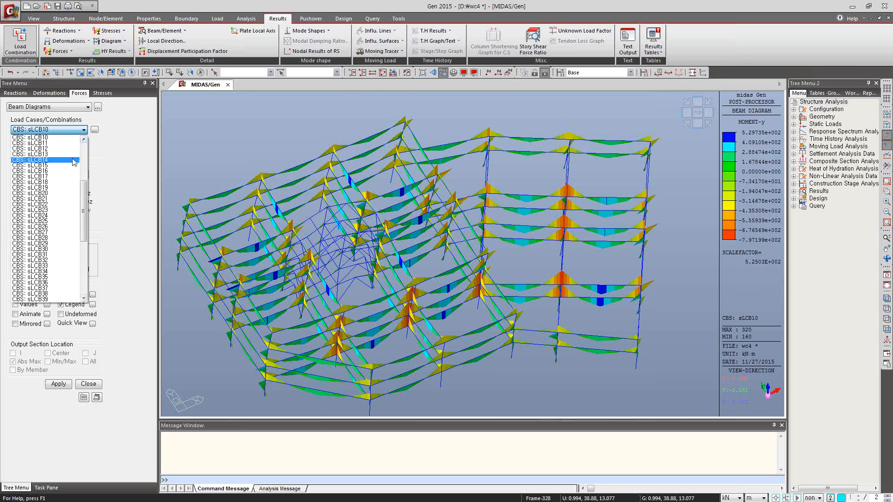
{"action": "scroll", "coordinate": [72, 157], "scroll_direction": "up", "scroll_amount": 6}
{"action": "left_click", "coordinate": [140, 127]}
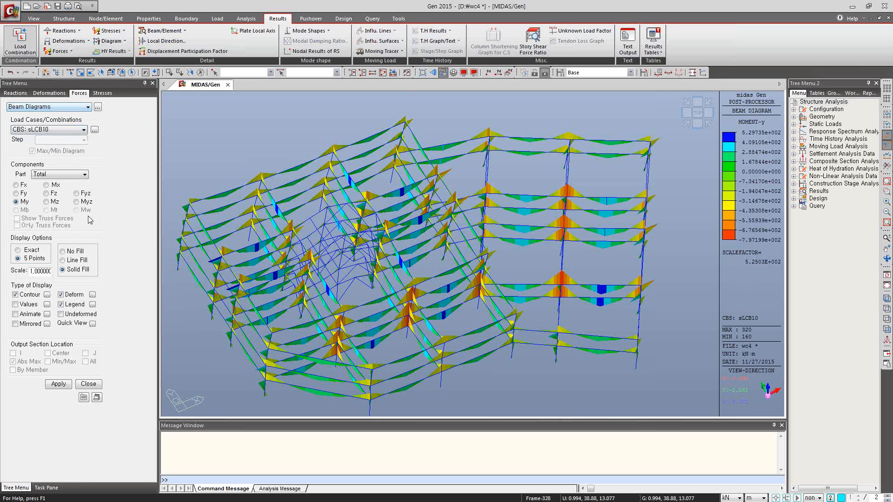
Step: Switch the sLCB10 My beam diagrams to line fill and inspect them from a lower viewing angle
{"action": "left_click", "coordinate": [62, 260]}
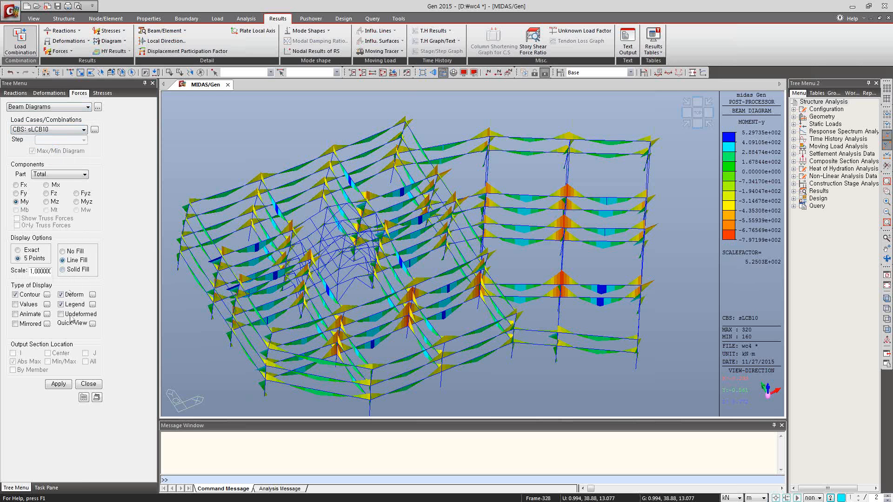
{"action": "left_click", "coordinate": [58, 384]}
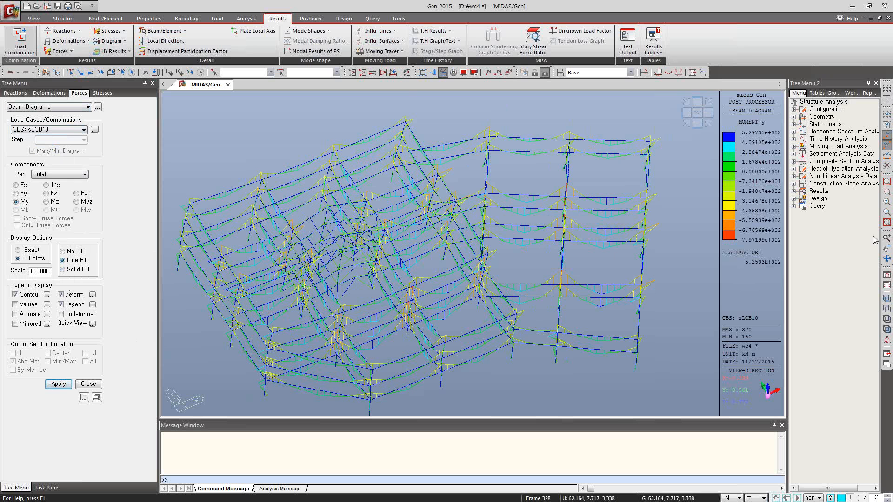
{"action": "left_click", "coordinate": [887, 259]}
{"action": "left_click_drag", "start_coordinate": [614, 254], "coordinate": [577, 199]}
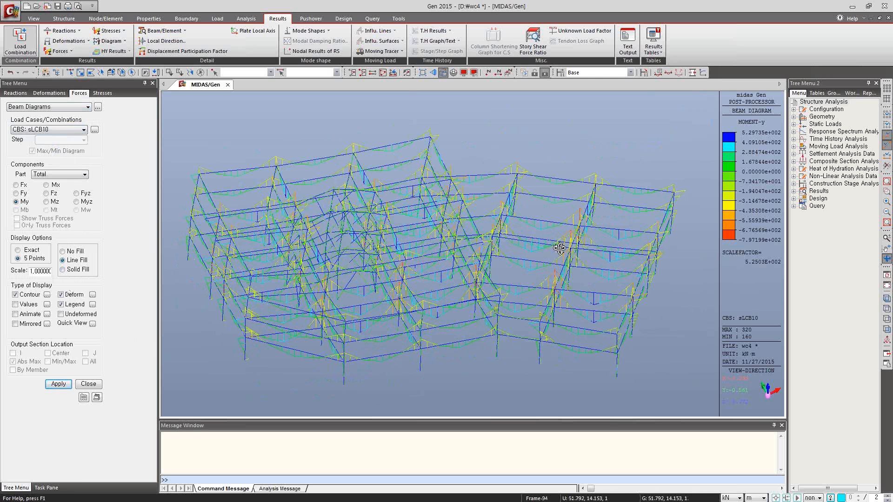
{"action": "left_click", "coordinate": [886, 259]}
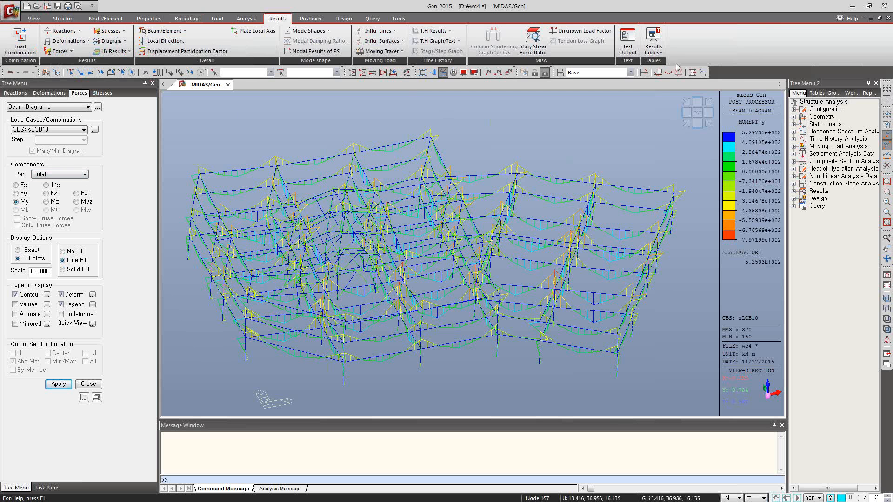
Step: Open the reaction results table for all supports with only load case DL activated
{"action": "left_click", "coordinate": [663, 55]}
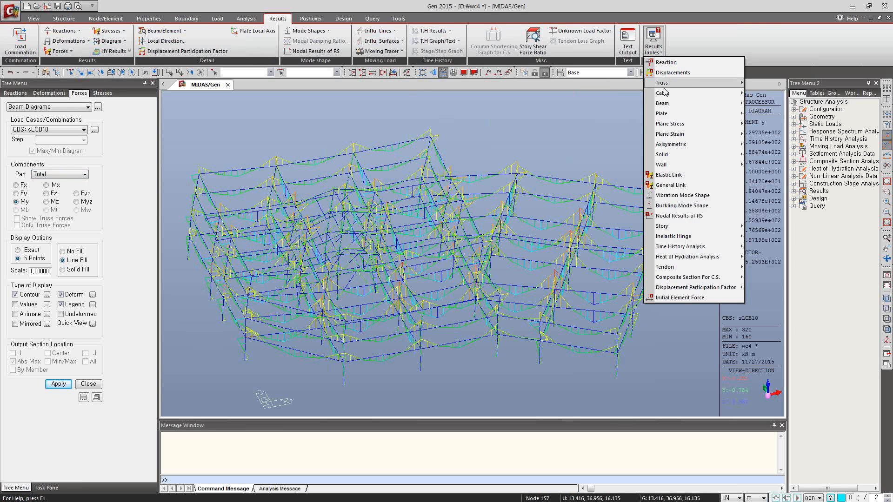
{"action": "left_click", "coordinate": [688, 63]}
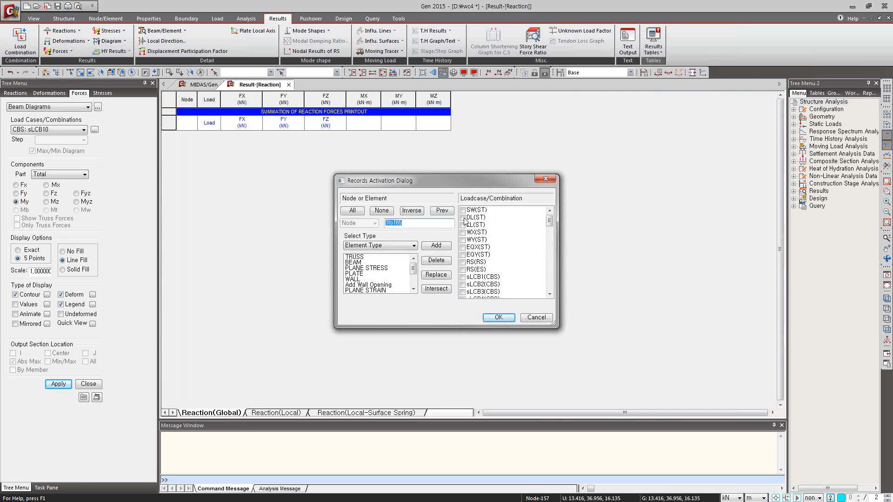
{"action": "left_click", "coordinate": [463, 218]}
{"action": "left_click", "coordinate": [499, 317]}
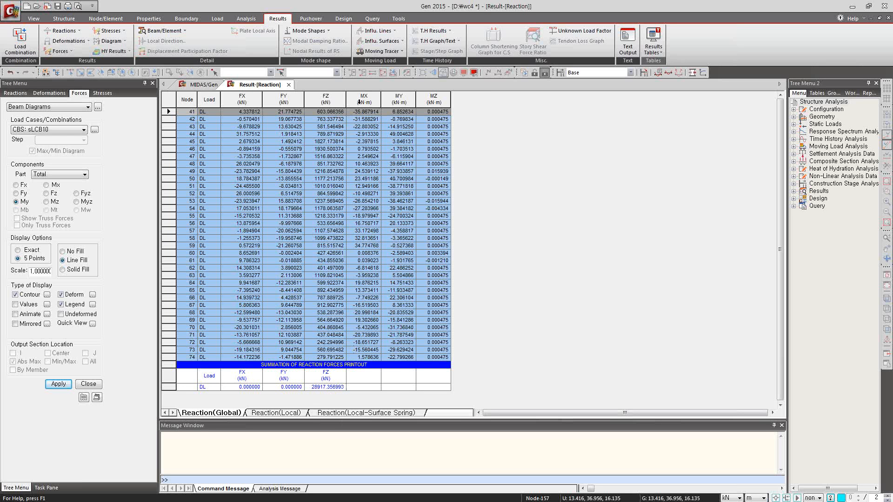
Step: Open the beam force results table for load case DL at parts i and j, and look through its records and table options
{"action": "left_click", "coordinate": [653, 49]}
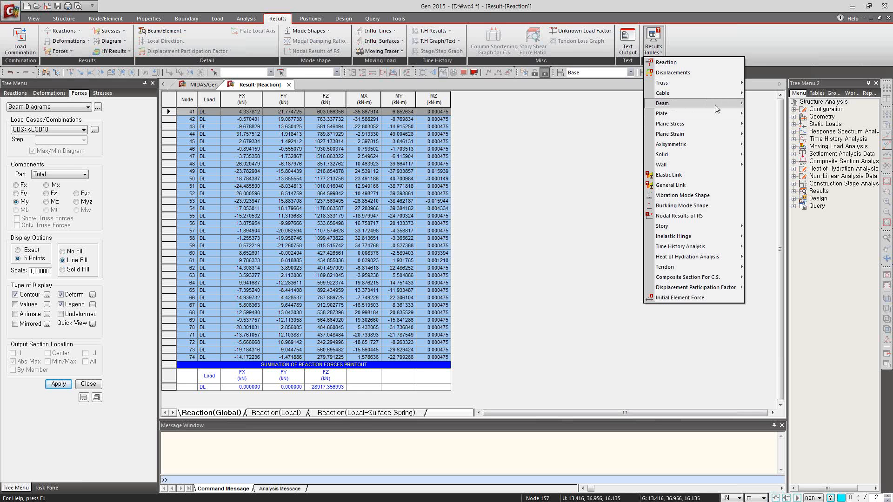
{"action": "mouse_move", "coordinate": [726, 103]}
{"action": "left_click", "coordinate": [765, 114]}
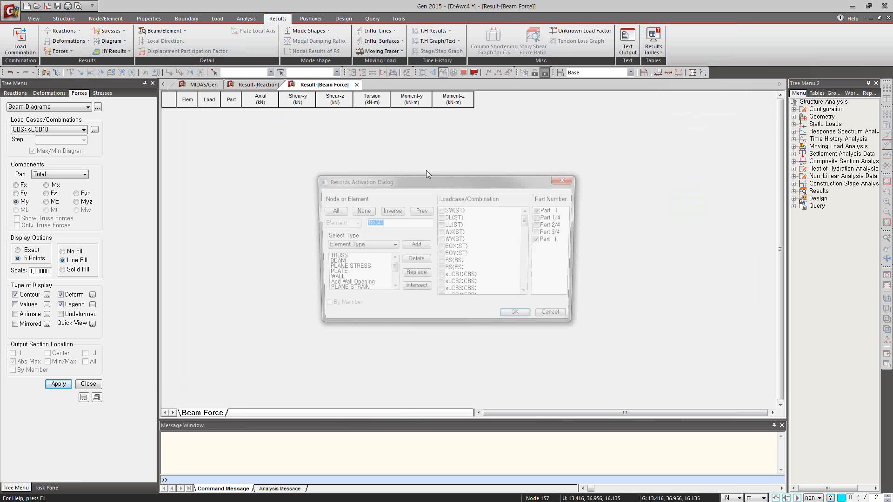
{"action": "left_click", "coordinate": [444, 220]}
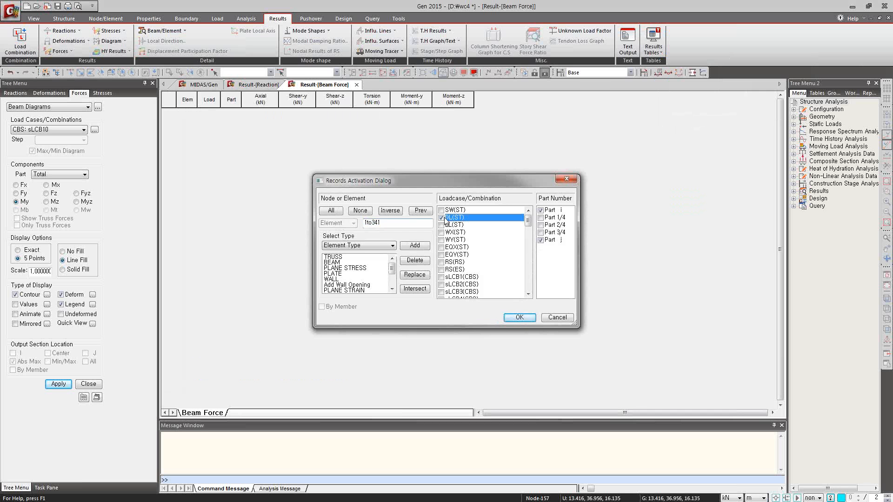
{"action": "left_click", "coordinate": [519, 318]}
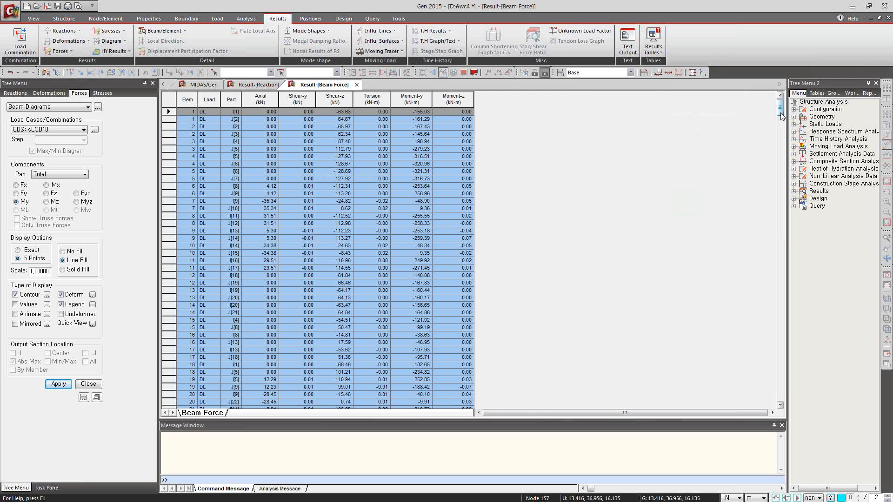
{"action": "left_click_drag", "start_coordinate": [781, 116], "coordinate": [785, 275]}
{"action": "right_click", "coordinate": [423, 168]}
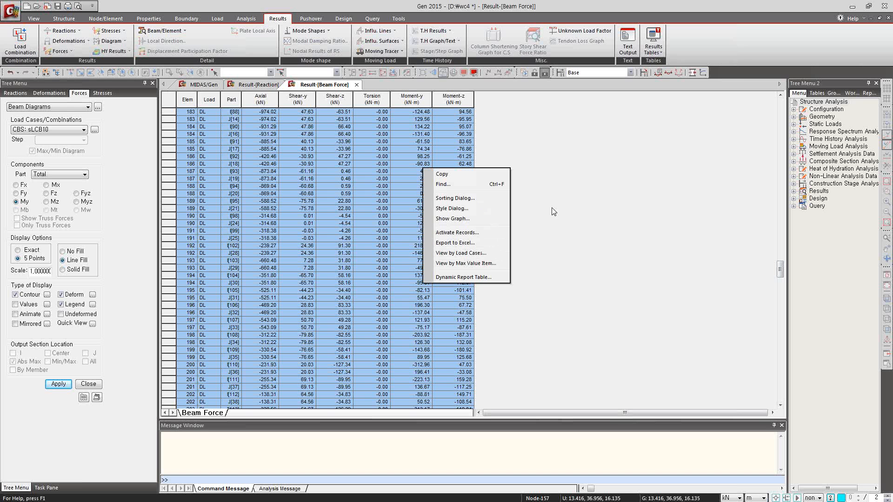
{"action": "left_click", "coordinate": [562, 161]}
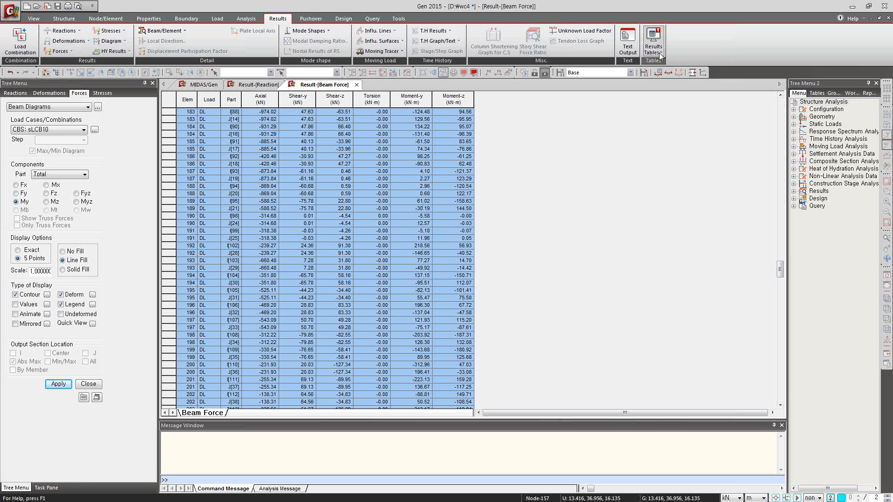
Step: Request the story drift results table with load cases SW, DL and LL activated
{"action": "left_click", "coordinate": [660, 53]}
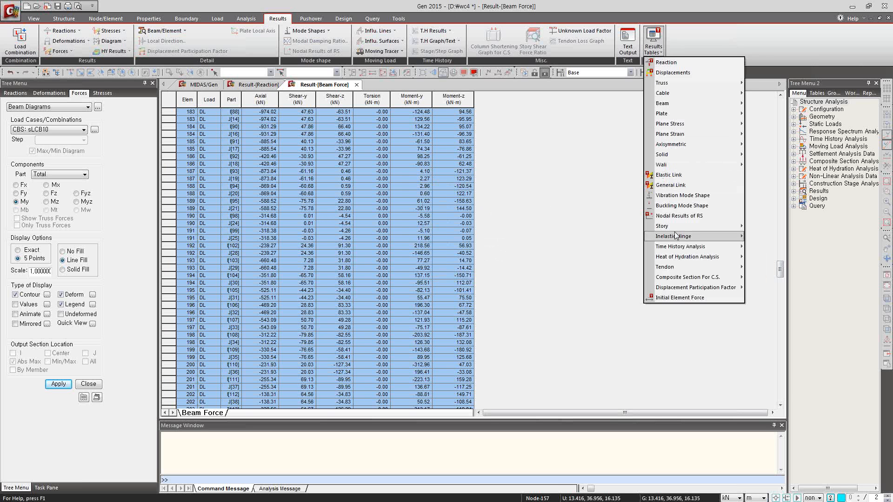
{"action": "mouse_move", "coordinate": [683, 226]}
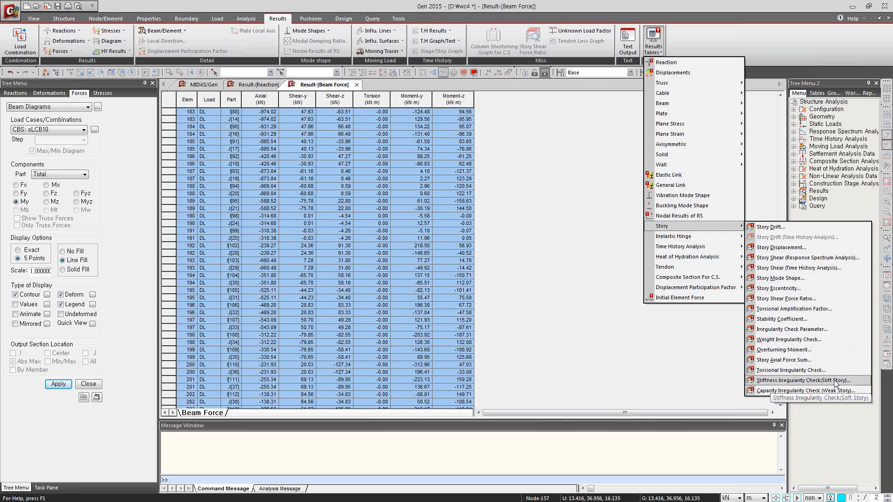
{"action": "left_click", "coordinate": [771, 229]}
{"action": "left_click", "coordinate": [404, 212]}
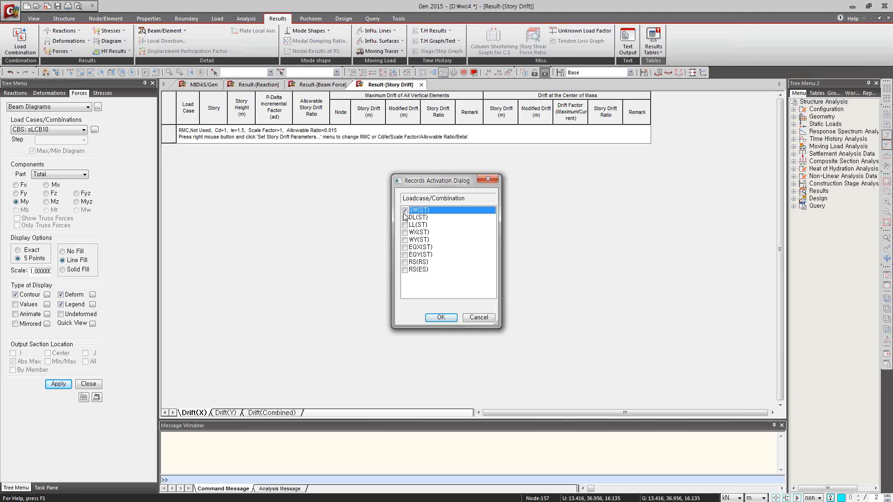
{"action": "left_click", "coordinate": [404, 217]}
{"action": "left_click", "coordinate": [405, 225]}
{"action": "left_click", "coordinate": [441, 317]}
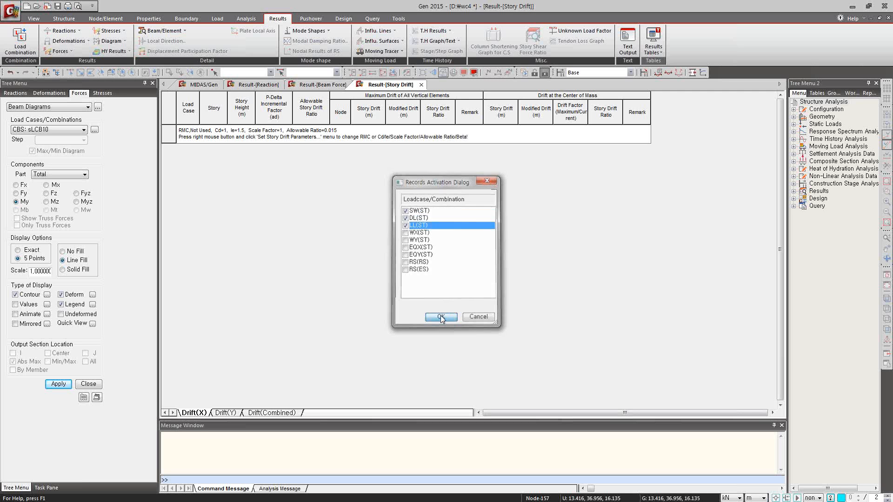
Step: Enable the response modification coefficient for the story drift table and set the allowable ratio to 0.02
{"action": "left_click", "coordinate": [396, 125]}
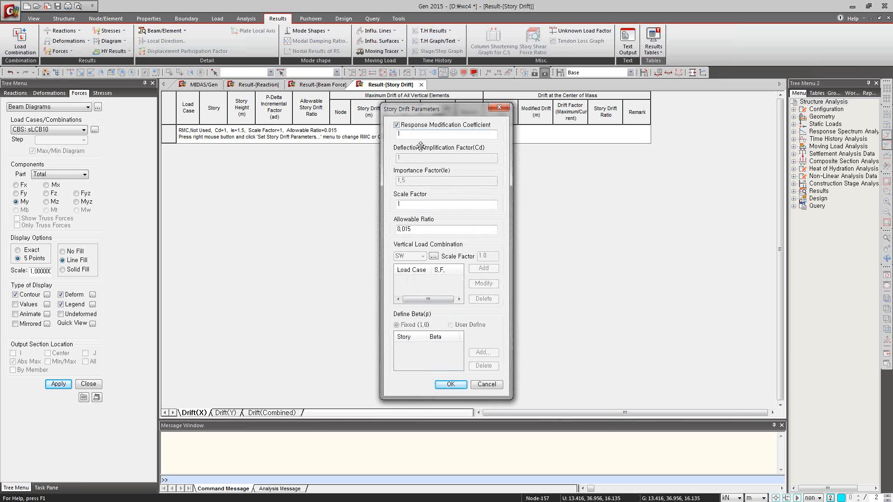
{"action": "double_click", "coordinate": [419, 229]}
{"action": "type", "text": "0,02"}
{"action": "left_click", "coordinate": [450, 384]}
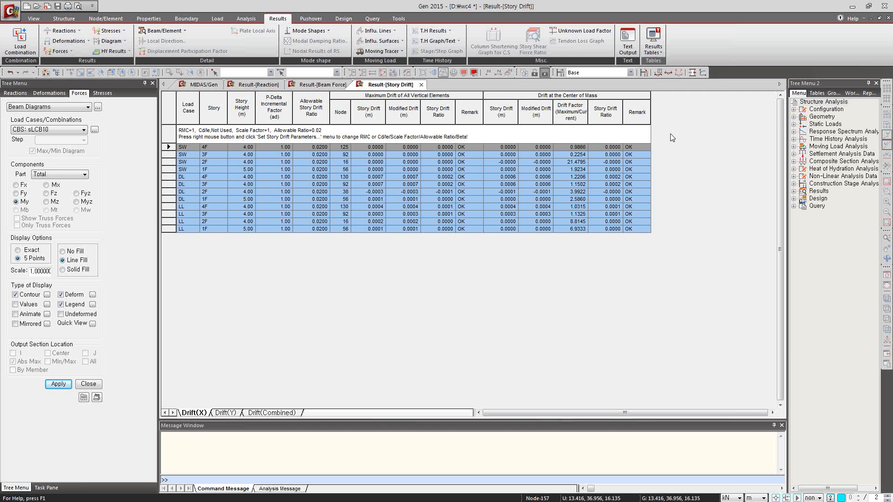
Step: Open the weight irregularity check table with load cases EQX, EQY, RS(RS) and RS(ES) activated
{"action": "left_click", "coordinate": [659, 51]}
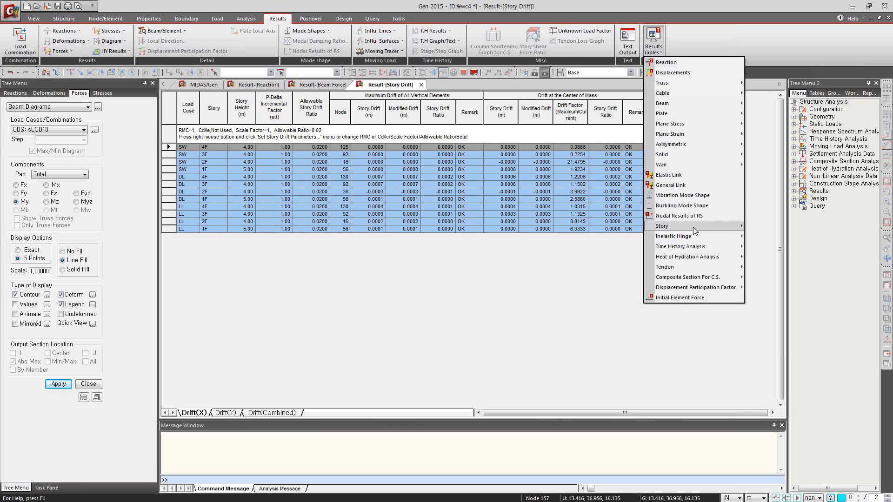
{"action": "mouse_move", "coordinate": [740, 228]}
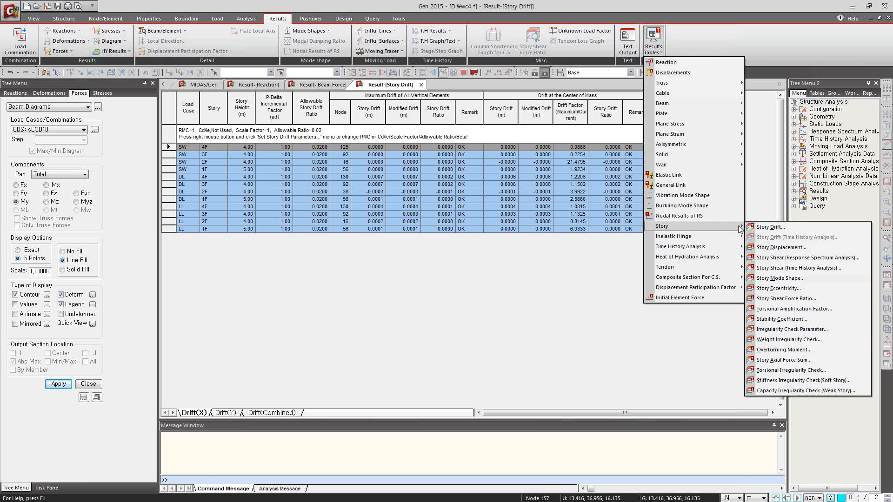
{"action": "left_click", "coordinate": [790, 340]}
{"action": "left_click", "coordinate": [405, 270]}
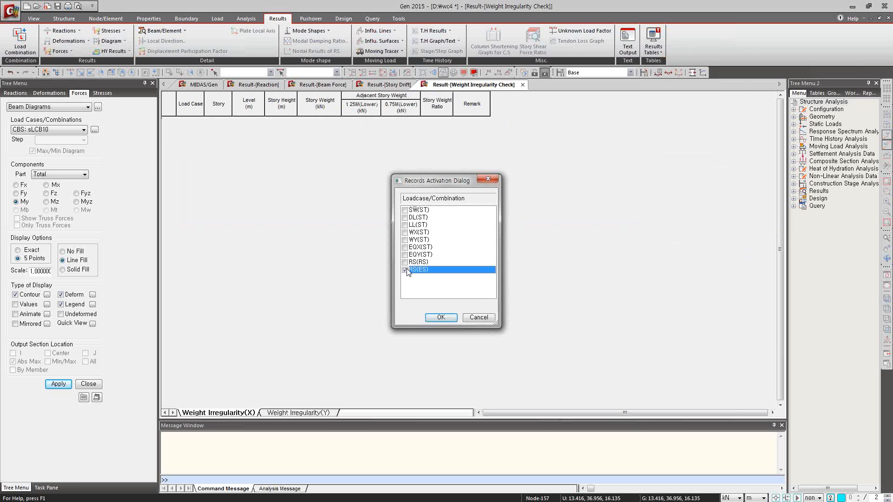
{"action": "left_click", "coordinate": [404, 262]}
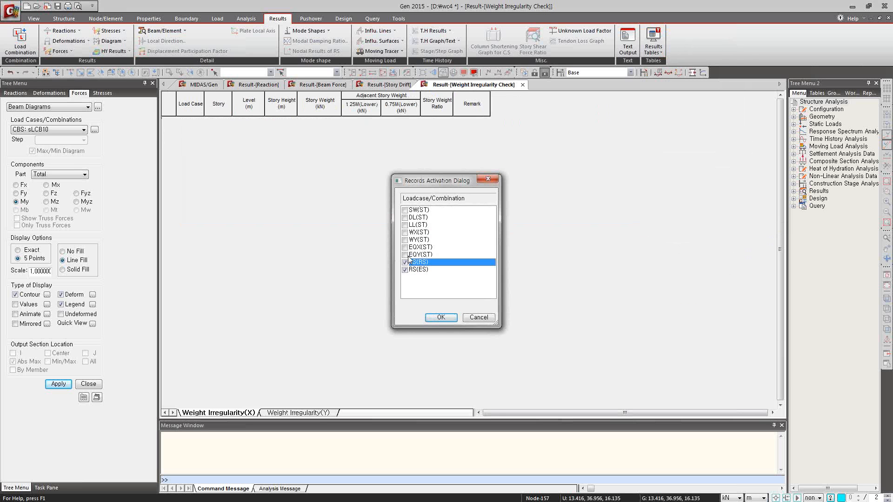
{"action": "left_click", "coordinate": [404, 254]}
{"action": "left_click", "coordinate": [404, 248]}
{"action": "left_click", "coordinate": [440, 318]}
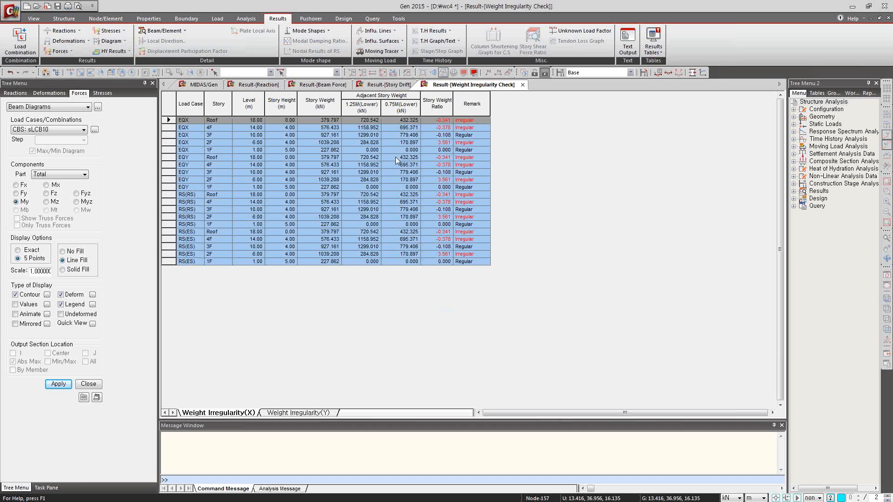
{"action": "right_click", "coordinate": [421, 150]}
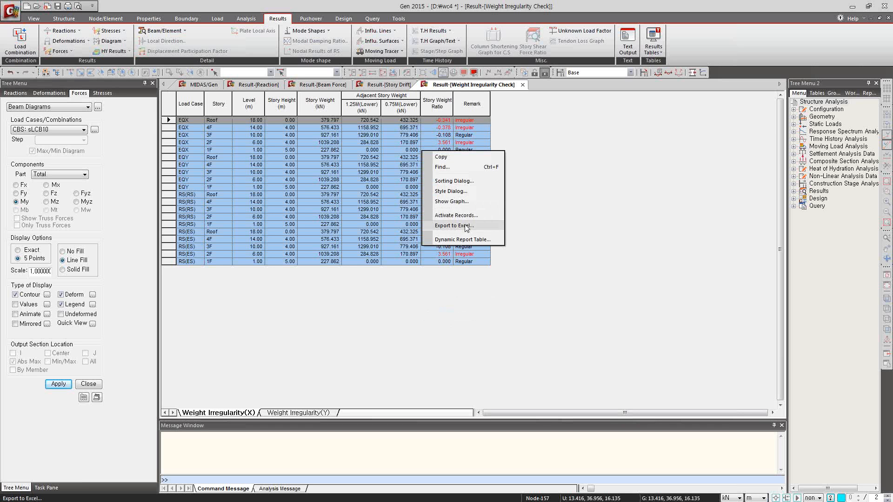
{"action": "left_click", "coordinate": [544, 207]}
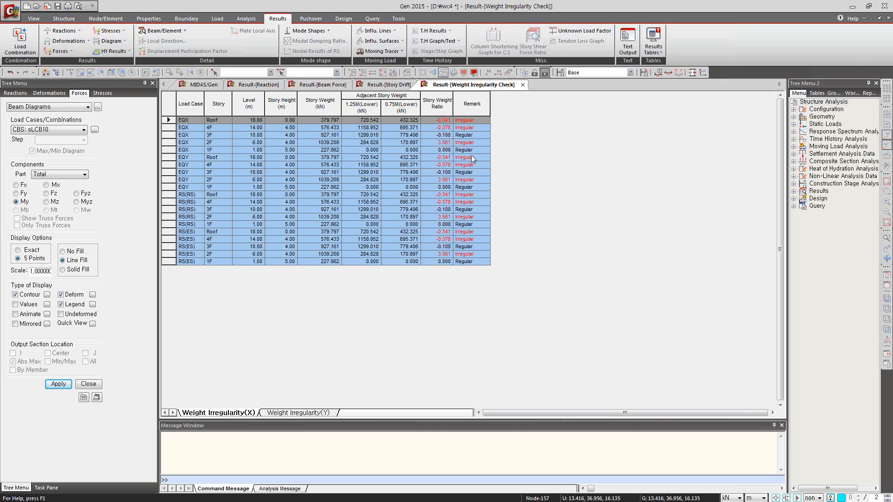
{"action": "right_click", "coordinate": [462, 171]}
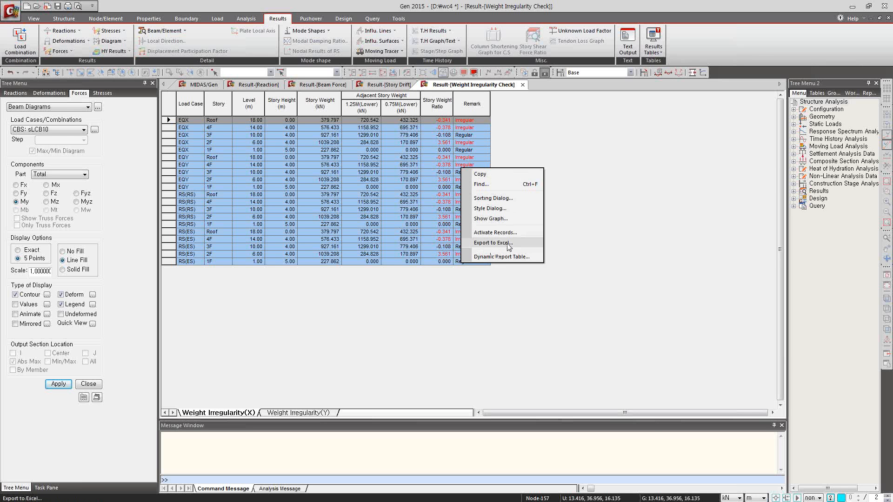
{"action": "left_click", "coordinate": [540, 125]}
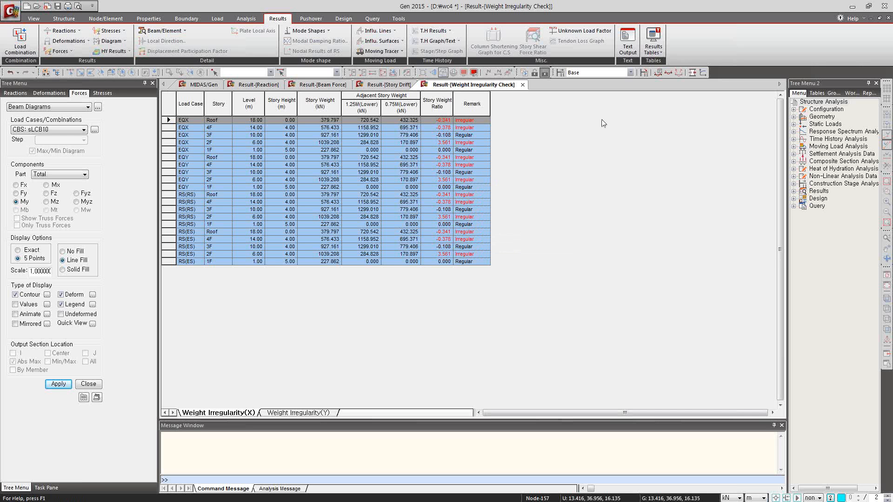
Step: Open the story overturning moment table with load cases WX, WY, EQX, EQY, RS(RS) and RS(ES) activated
{"action": "left_click", "coordinate": [654, 45]}
{"action": "mouse_move", "coordinate": [725, 226]}
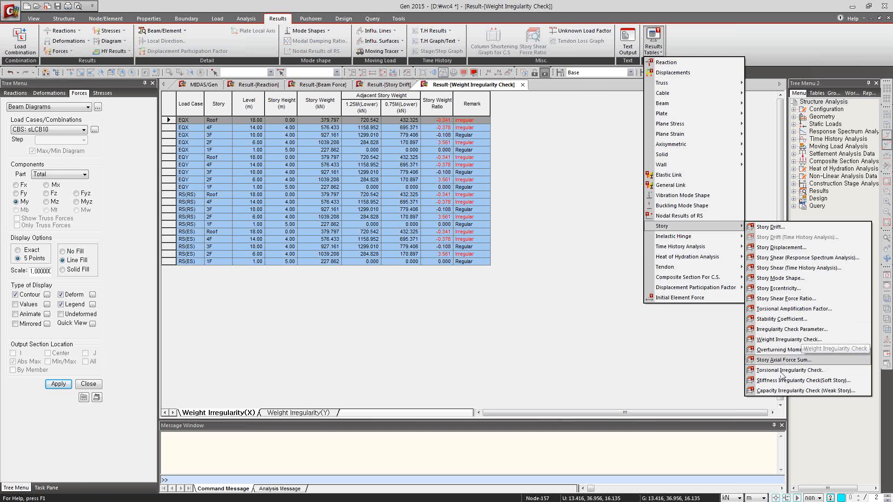
{"action": "left_click", "coordinate": [786, 350]}
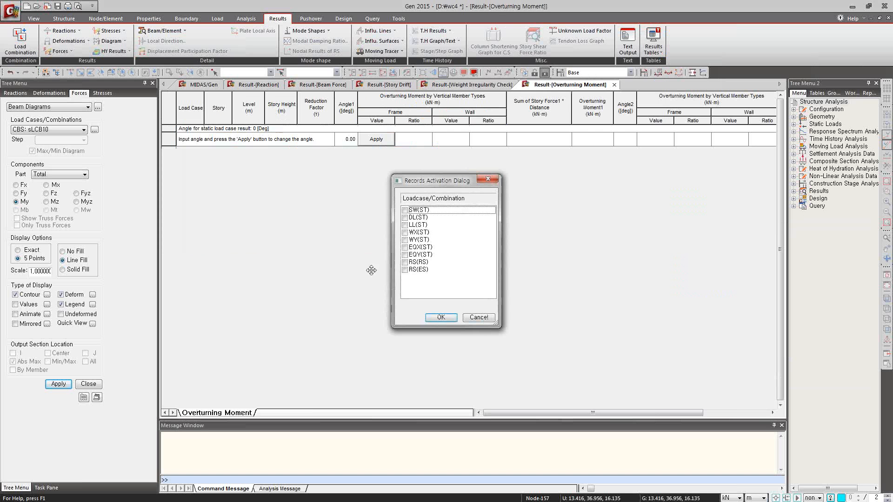
{"action": "left_click", "coordinate": [405, 270]}
{"action": "left_click", "coordinate": [404, 255]}
{"action": "left_click", "coordinate": [404, 263]}
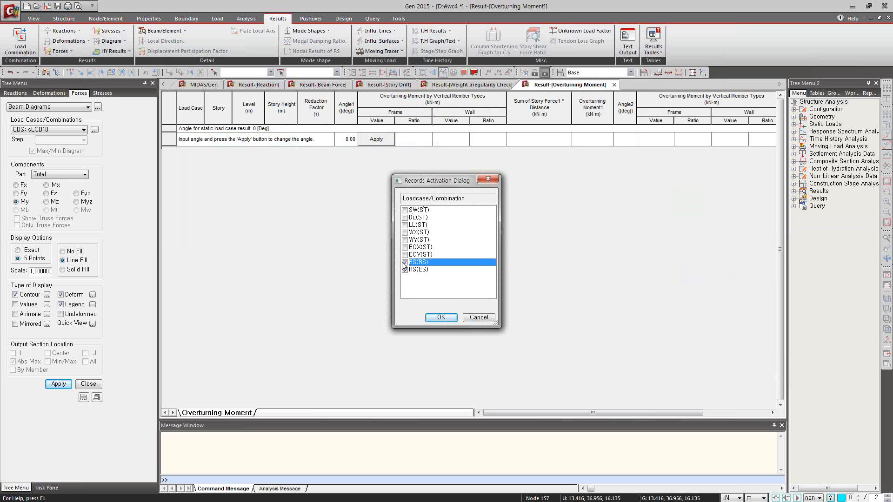
{"action": "left_click", "coordinate": [405, 255]}
{"action": "left_click", "coordinate": [405, 247]}
{"action": "left_click", "coordinate": [405, 241]}
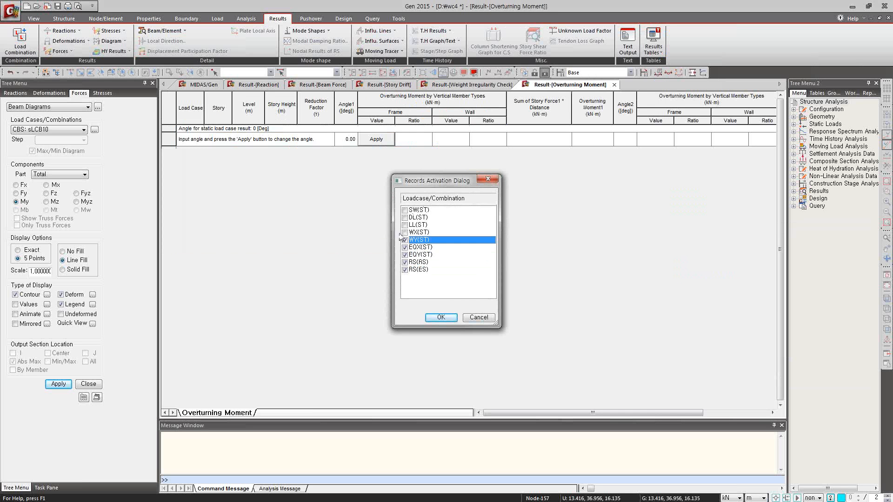
{"action": "left_click", "coordinate": [405, 232]}
{"action": "left_click", "coordinate": [440, 318]}
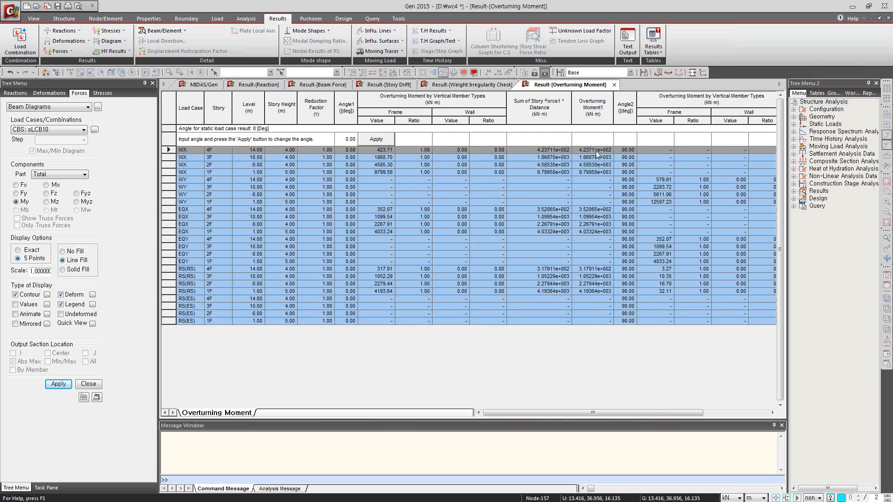
Step: Highlight the values in the Overturning Moment1 column and review the table's remaining columns
{"action": "left_click_drag", "start_coordinate": [596, 156], "coordinate": [608, 306]}
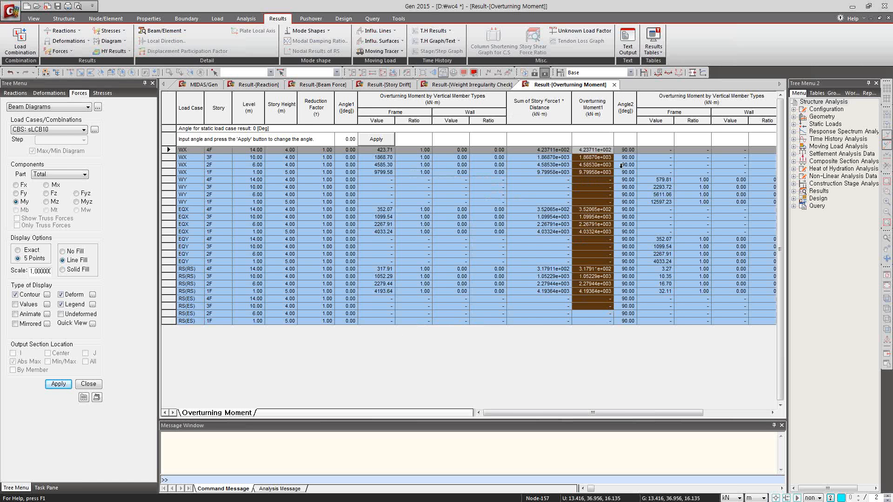
{"action": "left_click_drag", "start_coordinate": [543, 413], "coordinate": [558, 423]}
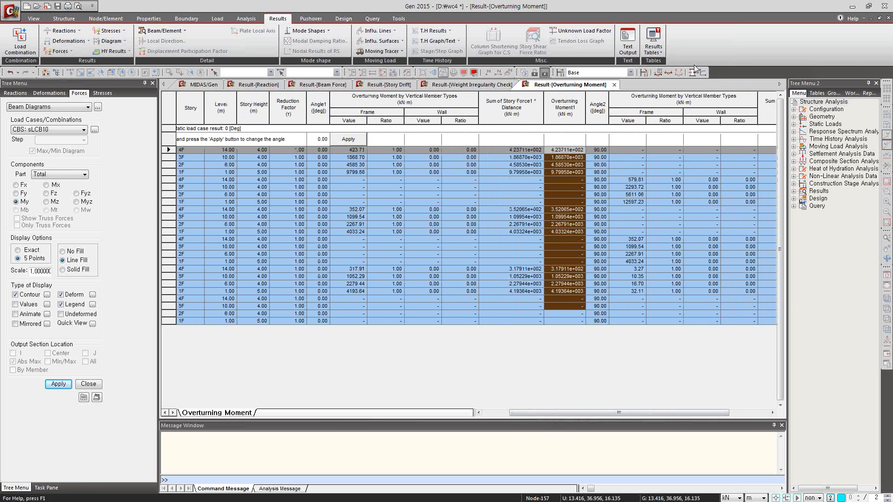
{"action": "left_click", "coordinate": [653, 49]}
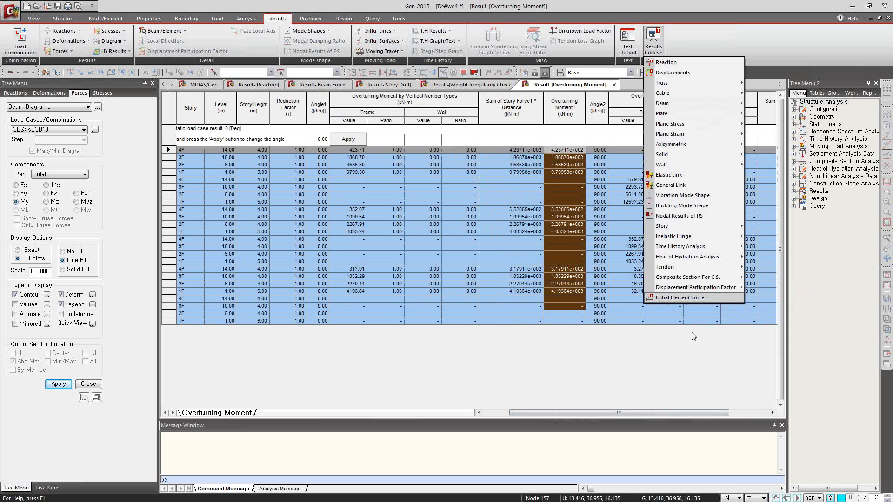
{"action": "left_click", "coordinate": [693, 368]}
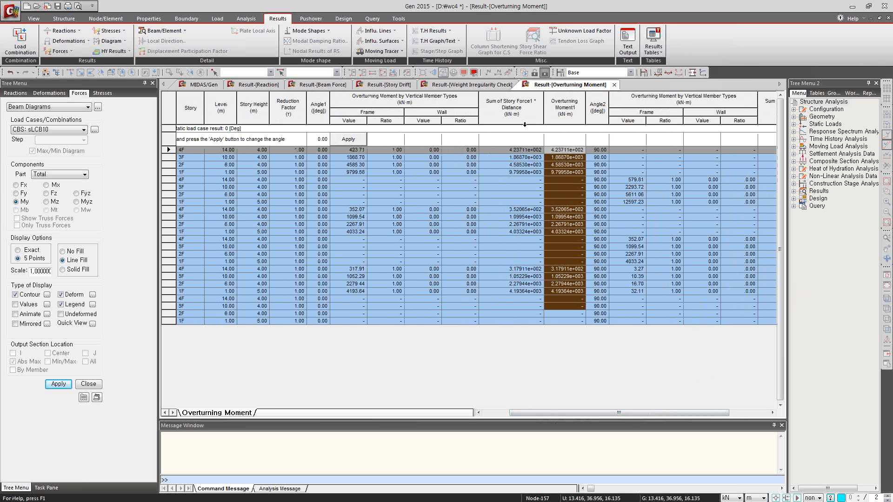
Step: Close the overturning moment, weight irregularity, story drift, beam force and reaction tables to return to the model view
{"action": "left_click", "coordinate": [613, 85]}
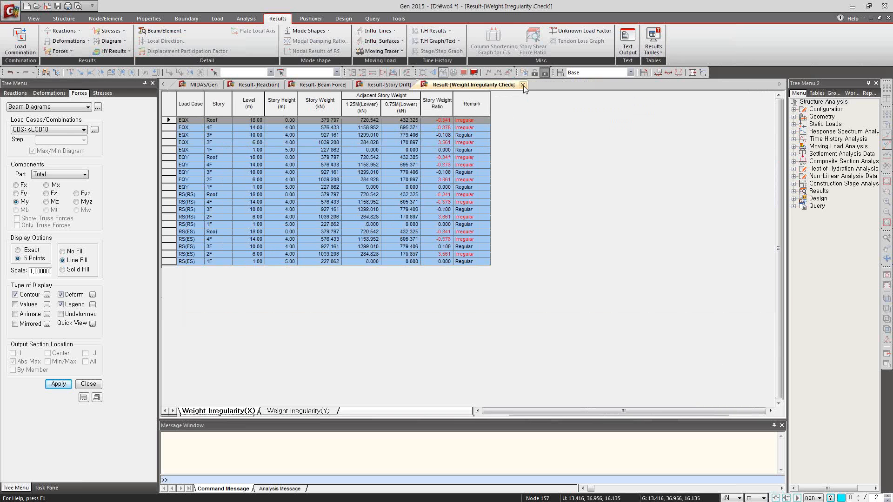
{"action": "left_click", "coordinate": [523, 85]}
{"action": "left_click", "coordinate": [421, 85]}
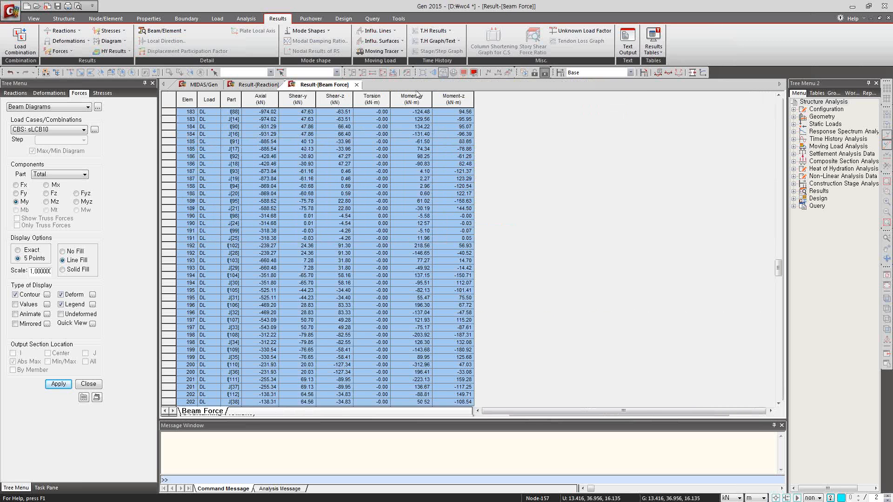
{"action": "left_click", "coordinate": [356, 84]}
{"action": "left_click", "coordinate": [290, 85]}
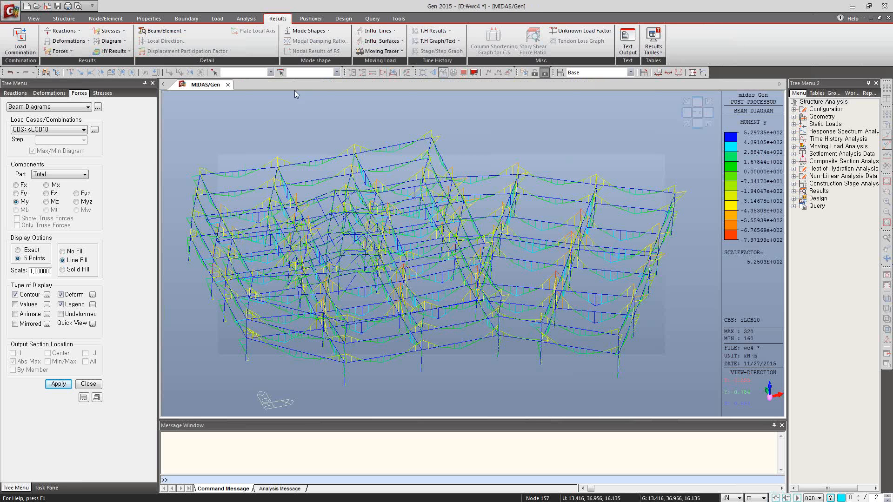
{"action": "left_click", "coordinate": [657, 49]}
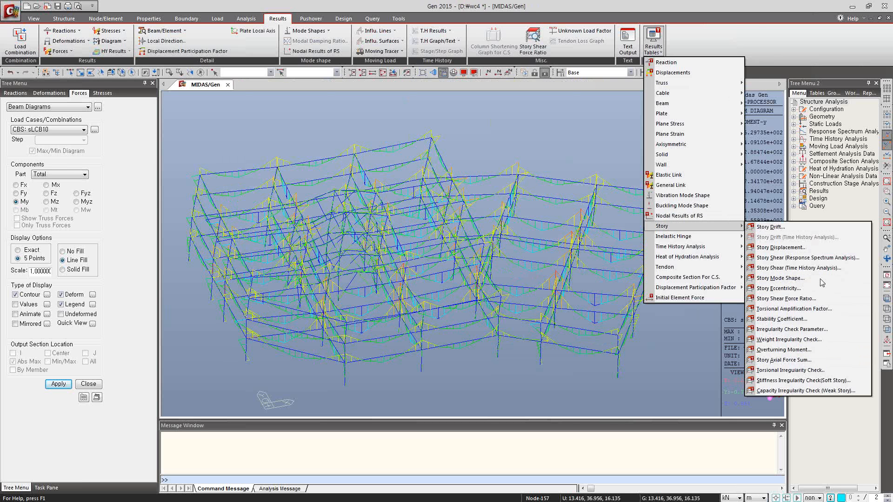
{"action": "left_click", "coordinate": [576, 392]}
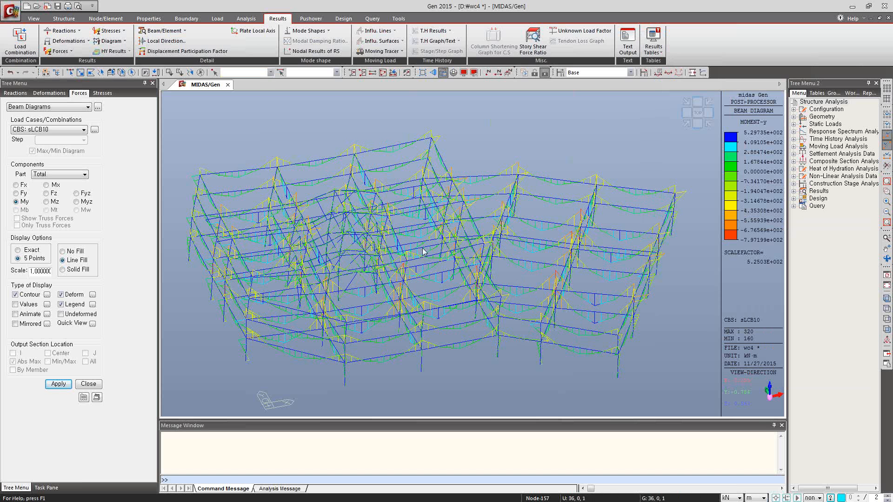
Step: Set the steel design code to AISC(14th)-LRFD10
{"action": "left_click", "coordinate": [343, 19]}
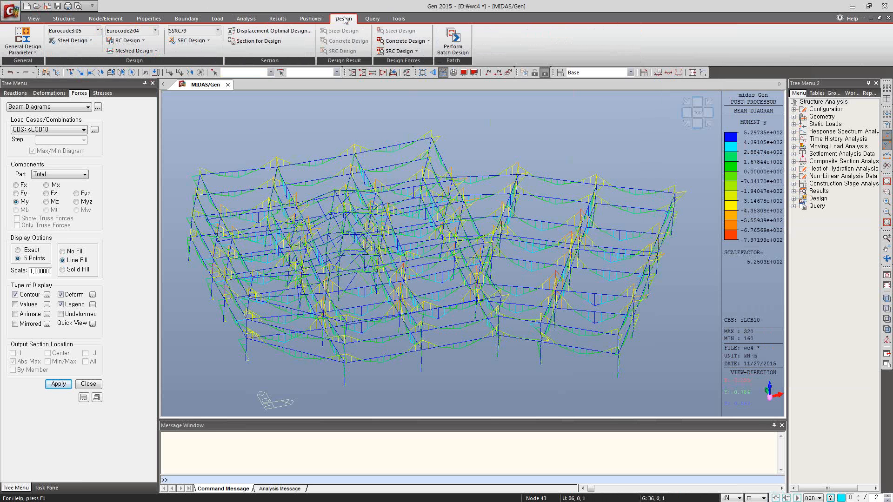
{"action": "left_click", "coordinate": [97, 31]}
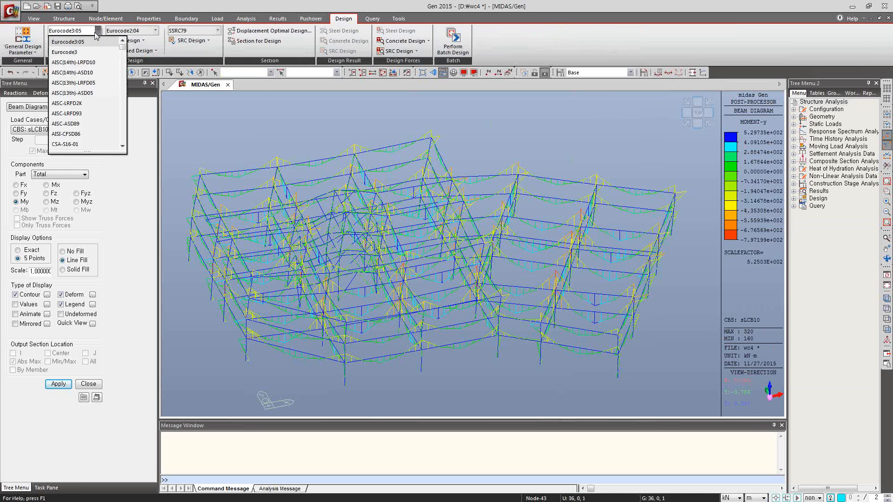
{"action": "left_click", "coordinate": [89, 63]}
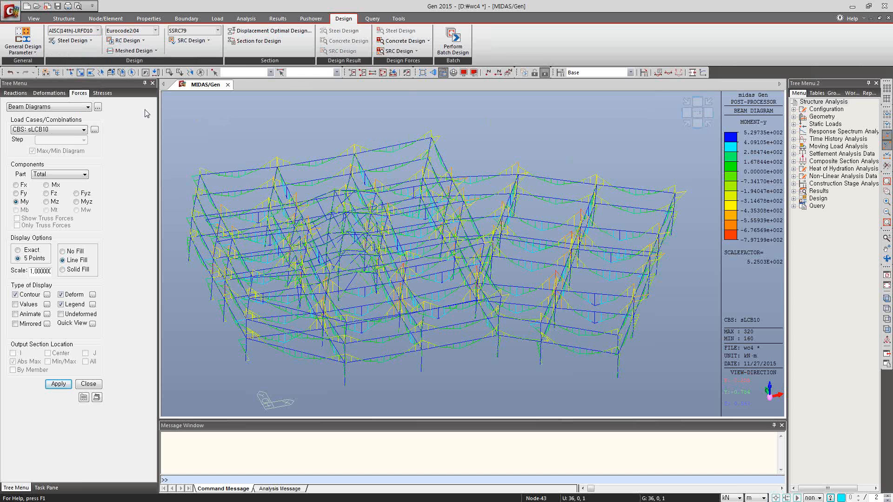
Step: Set the steel design code options to laterally braced beams/girders and special seismic provisions with Intermediate Moment Frames as the load resisting system
{"action": "left_click", "coordinate": [72, 40]}
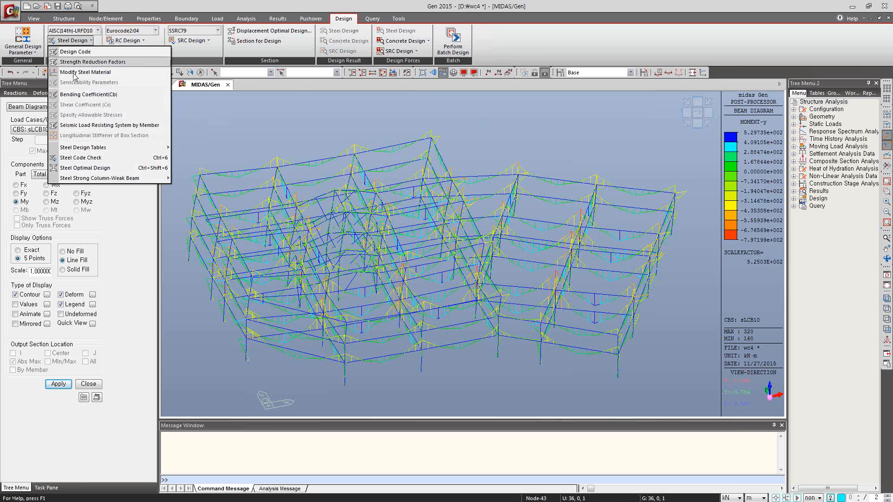
{"action": "left_click", "coordinate": [86, 53]}
{"action": "left_click_drag", "start_coordinate": [421, 219], "coordinate": [352, 129]}
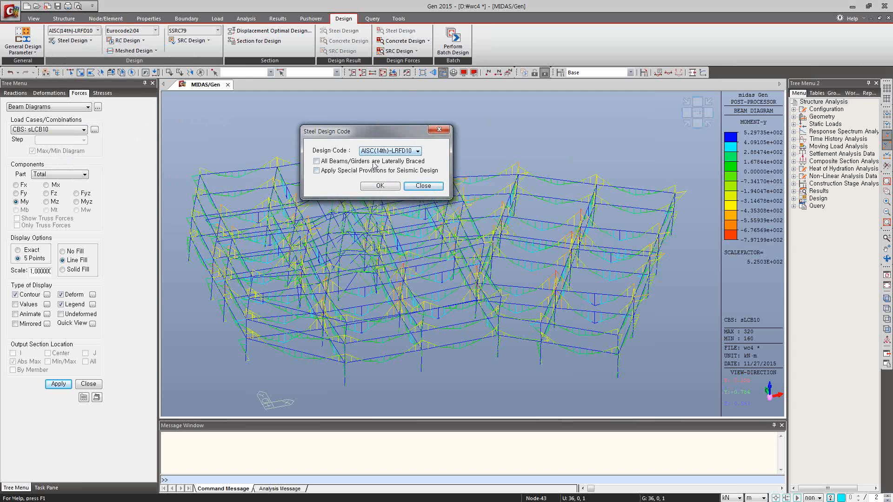
{"action": "left_click", "coordinate": [316, 161]}
{"action": "left_click", "coordinate": [317, 171]}
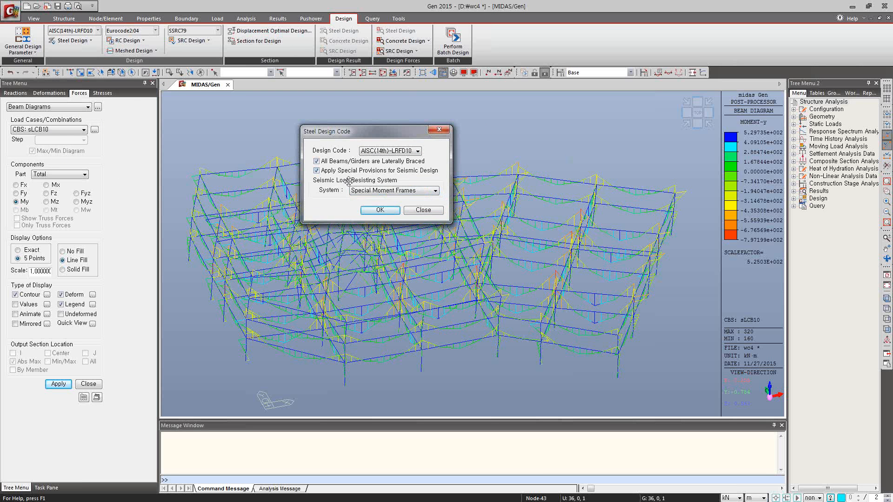
{"action": "left_click", "coordinate": [434, 191]}
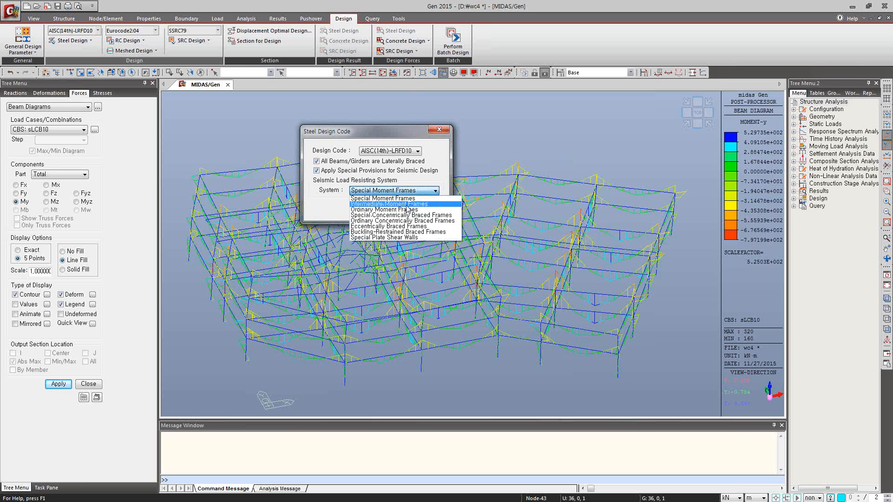
{"action": "left_click", "coordinate": [415, 205]}
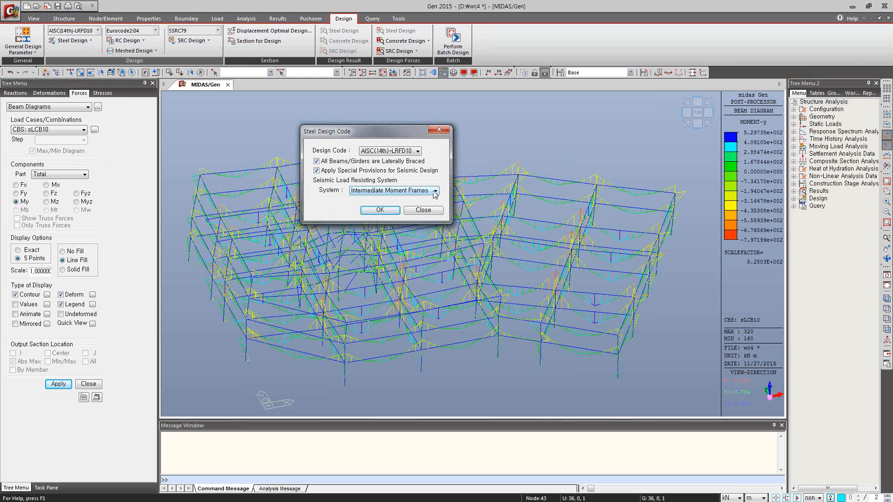
{"action": "left_click", "coordinate": [434, 192]}
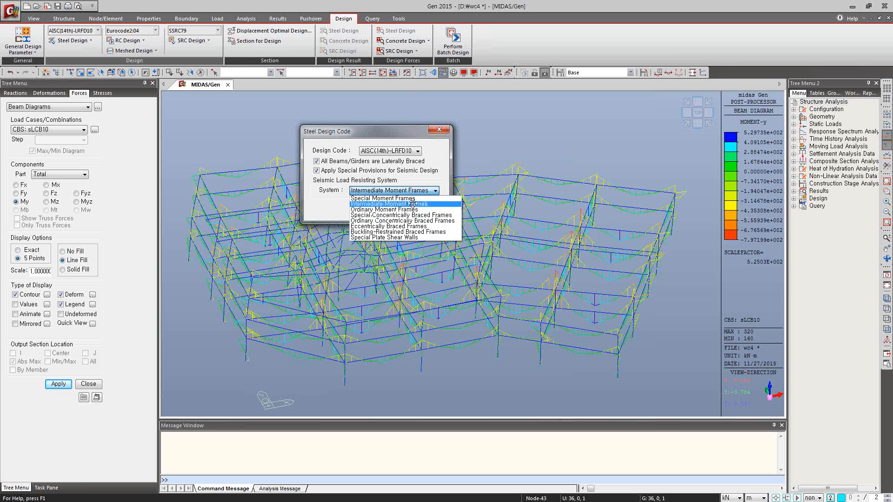
{"action": "left_click", "coordinate": [412, 205]}
{"action": "left_click", "coordinate": [381, 214]}
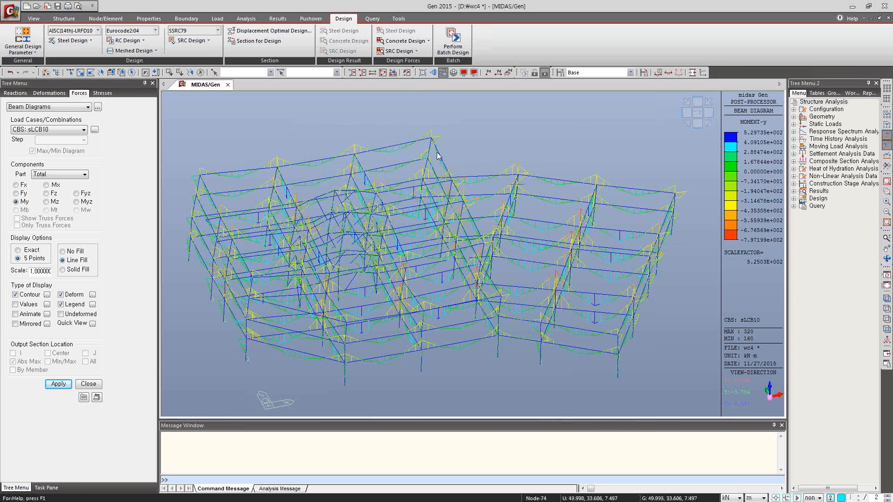
Step: Clear the beam diagram from the model and enable automatic calculation of effective length factors in the frame definition
{"action": "left_click", "coordinate": [888, 285]}
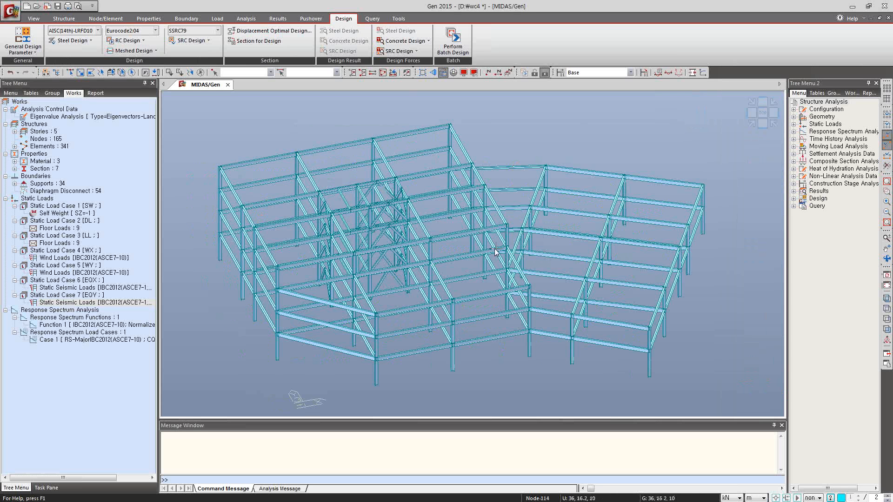
{"action": "left_click", "coordinate": [35, 51]}
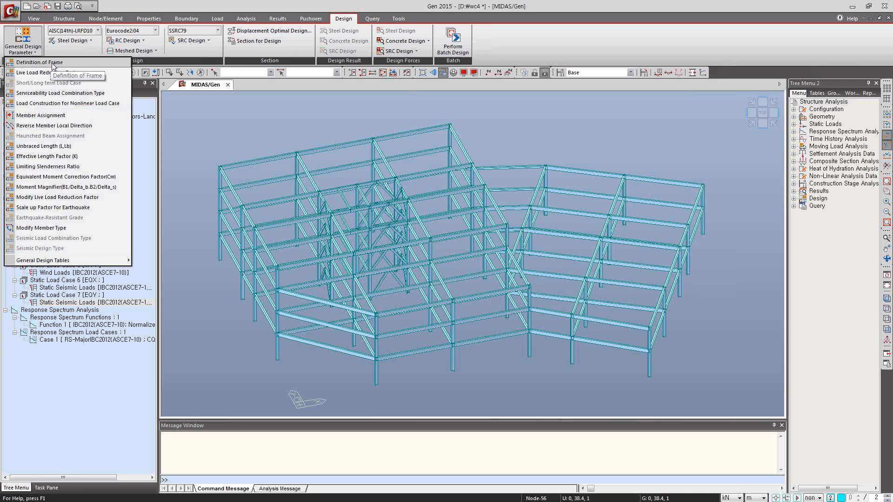
{"action": "left_click", "coordinate": [39, 61]}
{"action": "left_click_drag", "start_coordinate": [443, 194], "coordinate": [379, 132]}
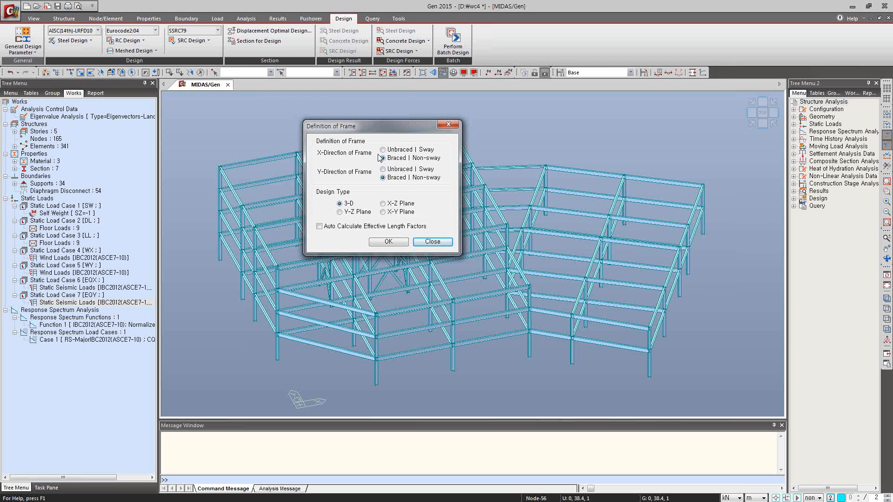
{"action": "left_click", "coordinate": [320, 226]}
{"action": "left_click", "coordinate": [390, 242]}
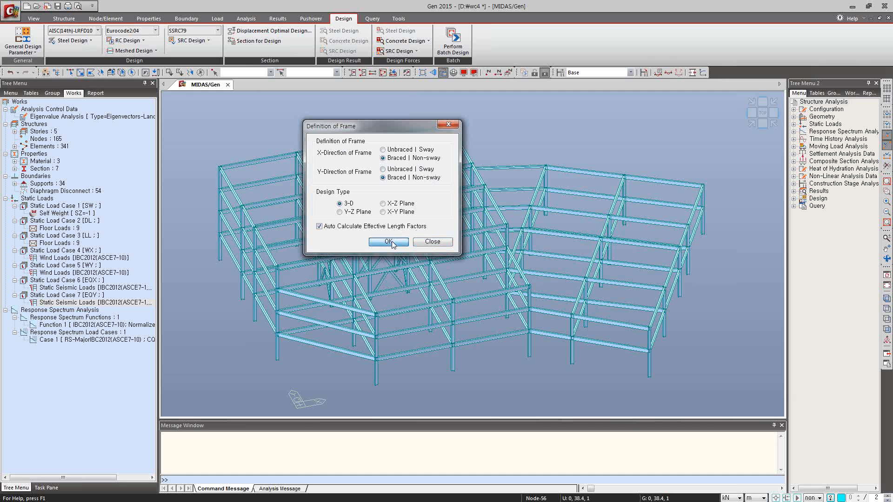
Step: Apply a live load reduction factor of 0.8 for all forces to the columns and braces in the four-storey block's lower two storeys
{"action": "left_click", "coordinate": [36, 54]}
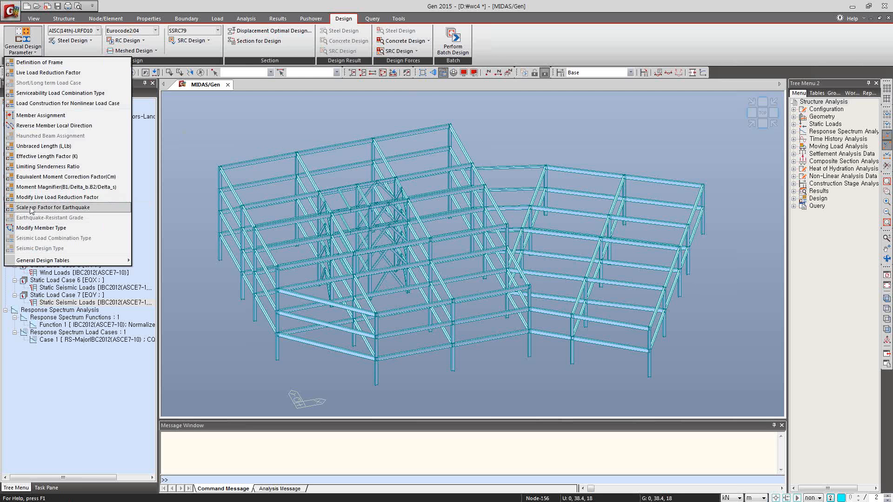
{"action": "left_click", "coordinate": [67, 199]}
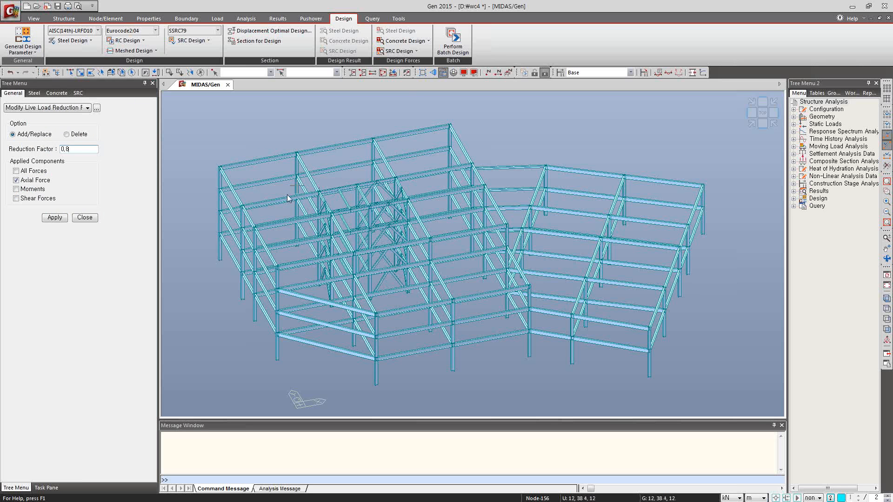
{"action": "left_click", "coordinate": [36, 19]}
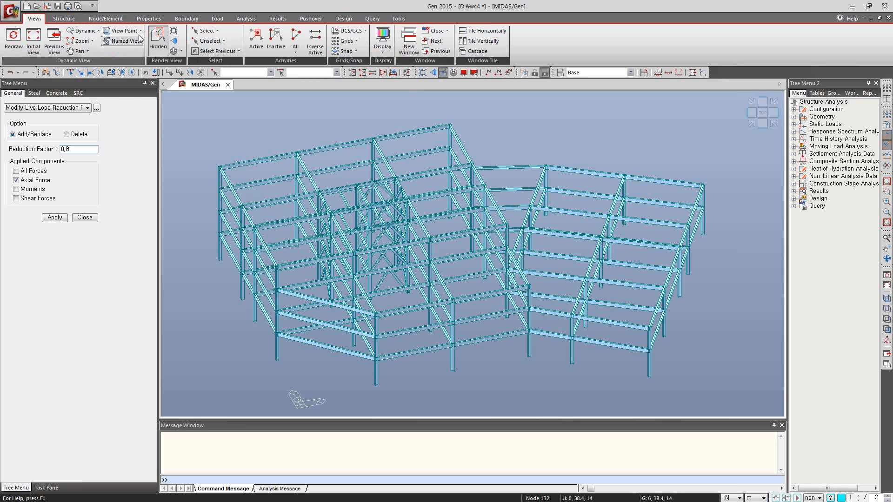
{"action": "left_click", "coordinate": [123, 31]}
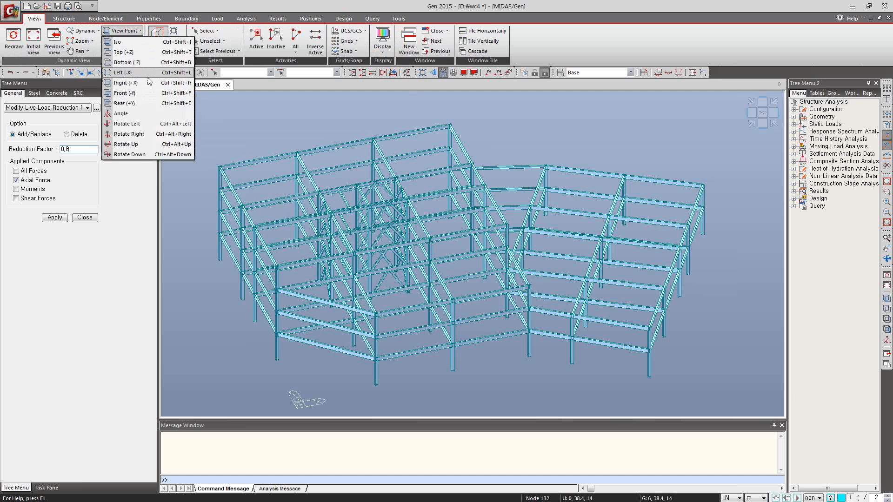
{"action": "left_click", "coordinate": [126, 93]}
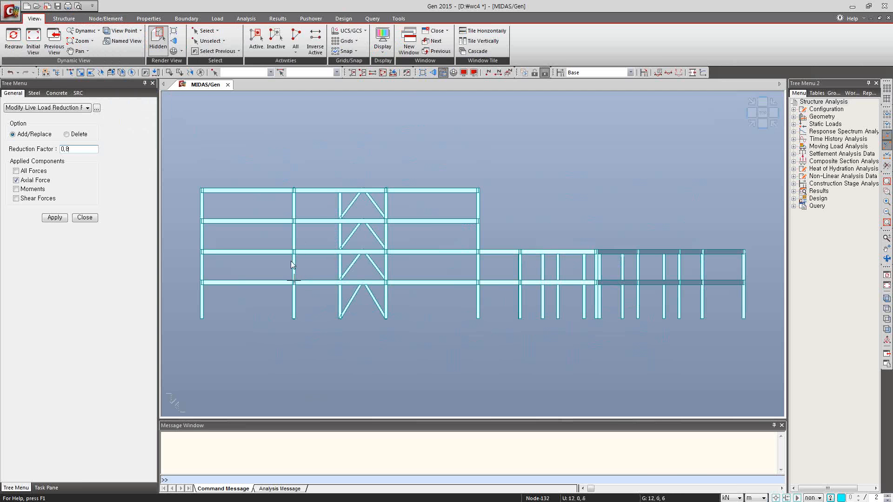
{"action": "left_click", "coordinate": [69, 73]}
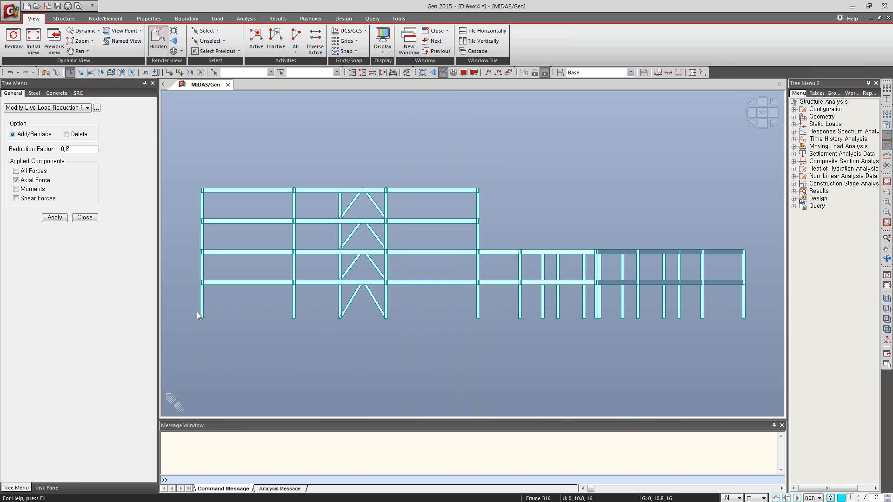
{"action": "left_click_drag", "start_coordinate": [488, 269], "coordinate": [191, 269]}
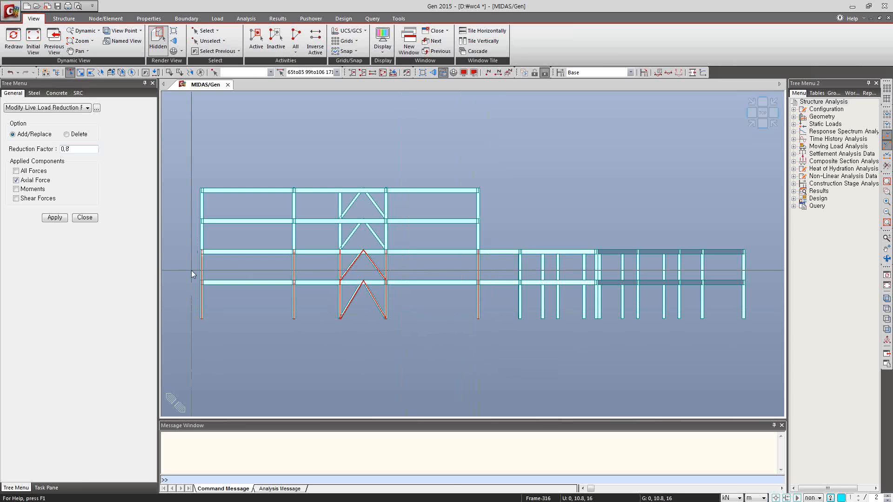
{"action": "left_click", "coordinate": [16, 171]}
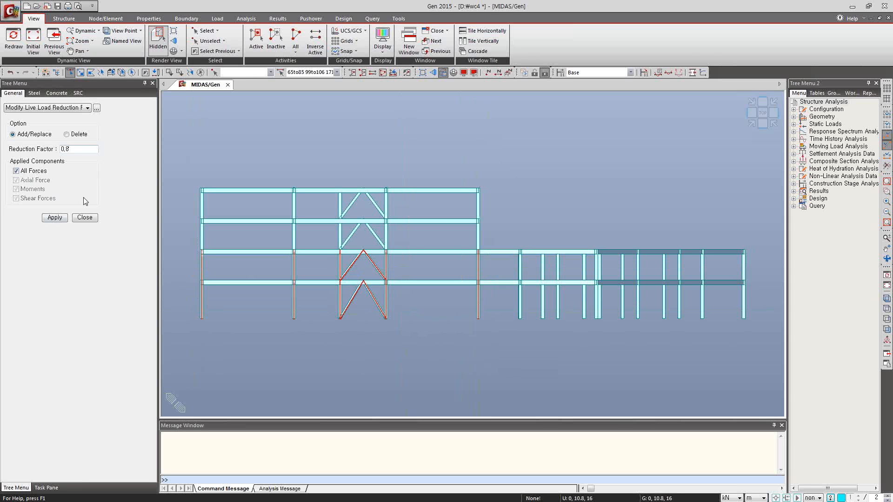
{"action": "left_click", "coordinate": [54, 217]}
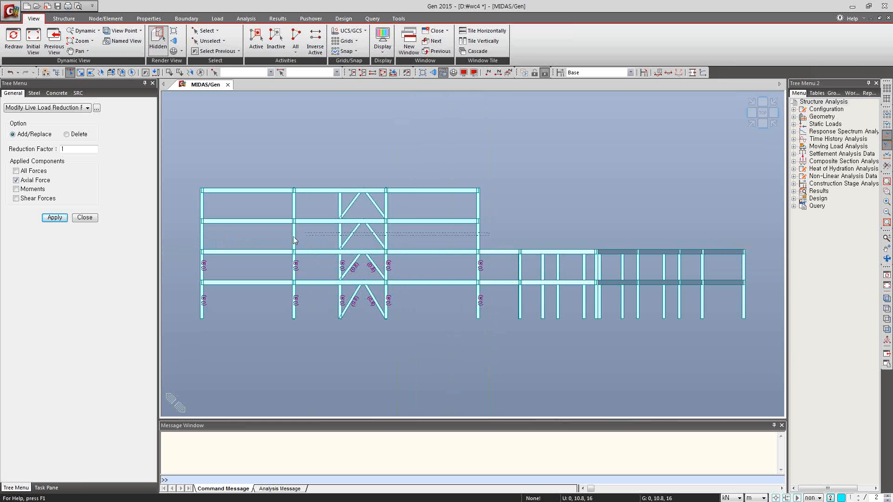
Step: Apply a 0.9 live load reduction factor for all forces to the four-storey block's upper two storeys' columns and braces and the low wing's columns
{"action": "left_click_drag", "start_coordinate": [207, 241], "coordinate": [205, 241]}
{"action": "left_click_drag", "start_coordinate": [510, 207], "coordinate": [199, 213]}
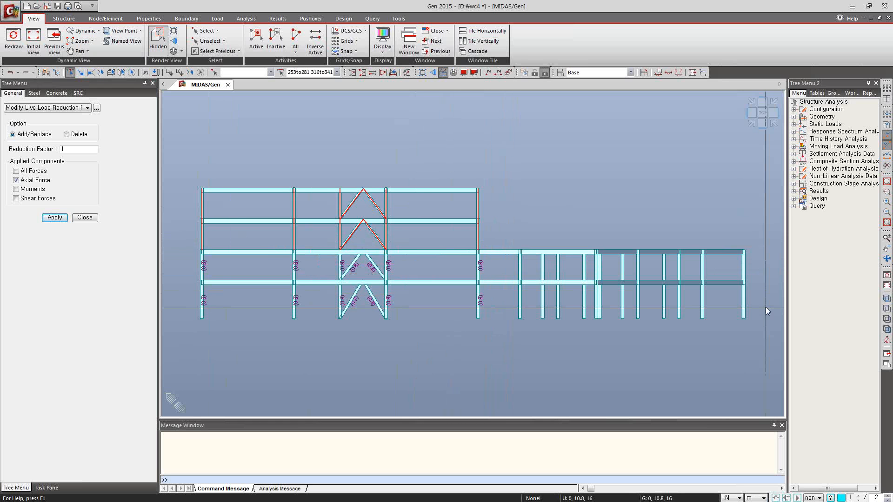
{"action": "left_click_drag", "start_coordinate": [766, 308], "coordinate": [520, 319]}
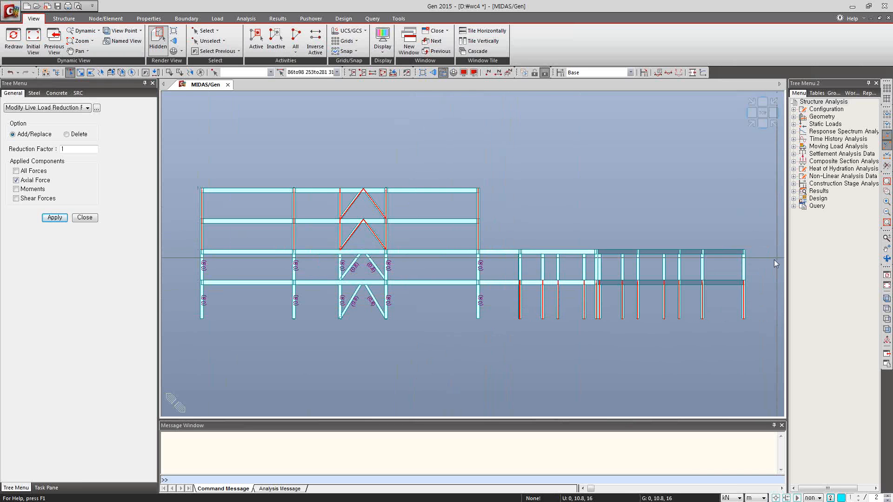
{"action": "left_click_drag", "start_coordinate": [766, 263], "coordinate": [682, 267]}
{"action": "left_click_drag", "start_coordinate": [537, 274], "coordinate": [515, 274]}
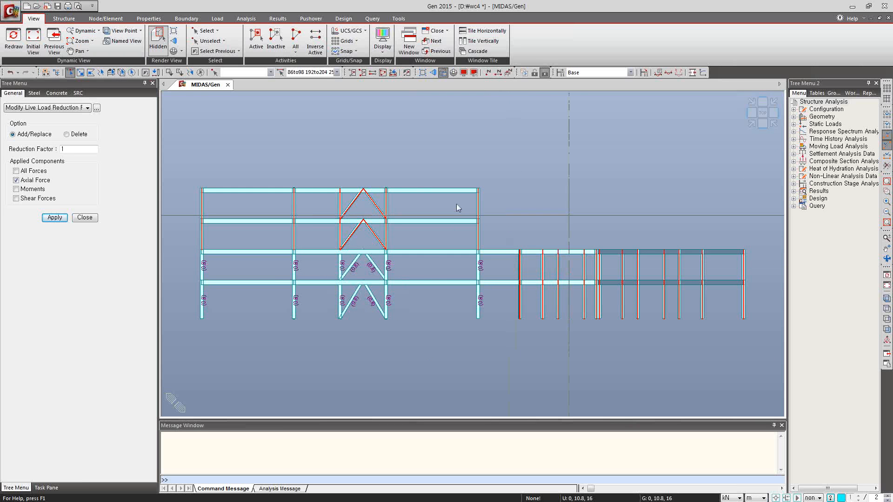
{"action": "left_click", "coordinate": [16, 171]}
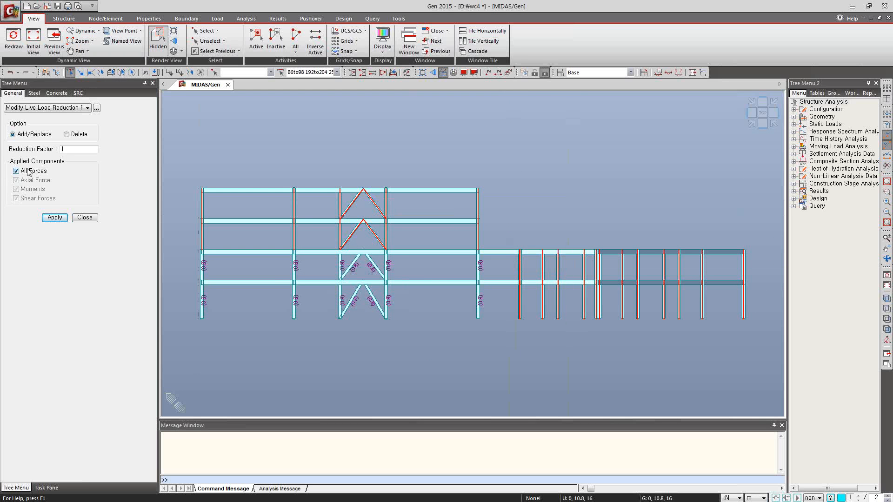
{"action": "left_click_drag", "start_coordinate": [68, 149], "coordinate": [40, 150]}
{"action": "type", "text": "0.9"}
{"action": "left_click", "coordinate": [52, 218]}
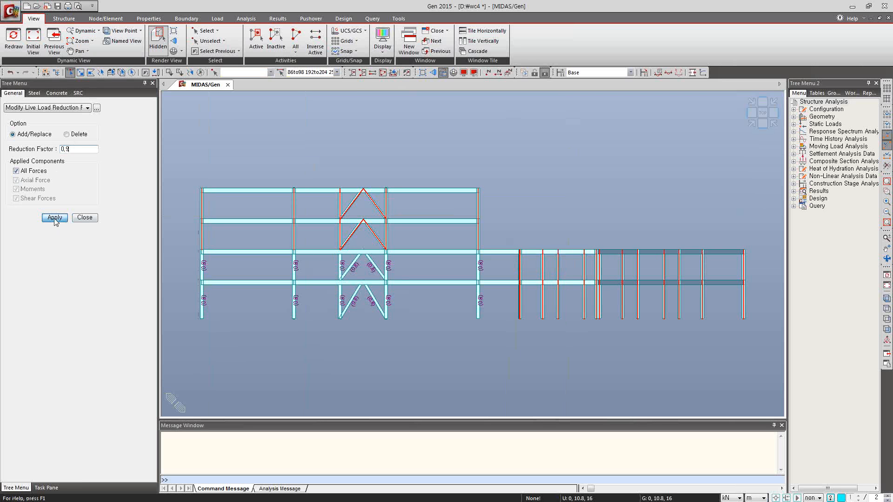
Step: Accept the steel strength reduction factors of 0.9 for tension yielding, compression, flexure and shear, and close the live load reduction settings
{"action": "left_click", "coordinate": [751, 124]}
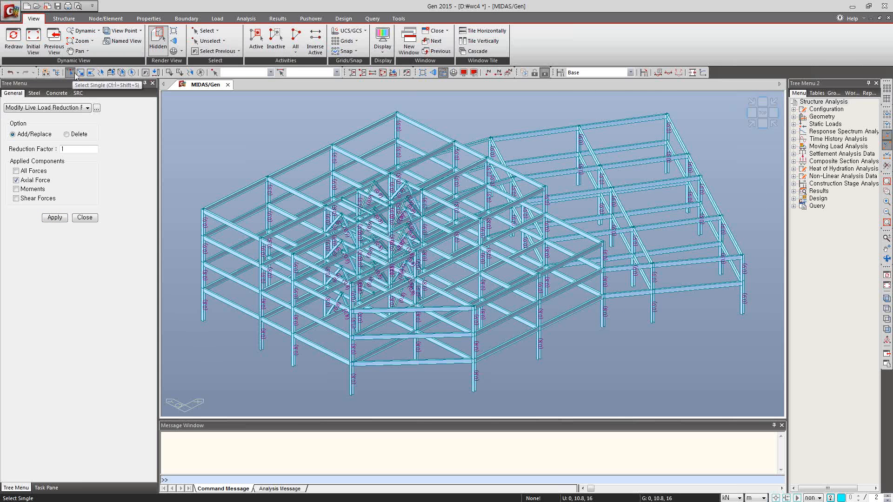
{"action": "left_click", "coordinate": [887, 258]}
{"action": "left_click_drag", "start_coordinate": [530, 260], "coordinate": [620, 255]}
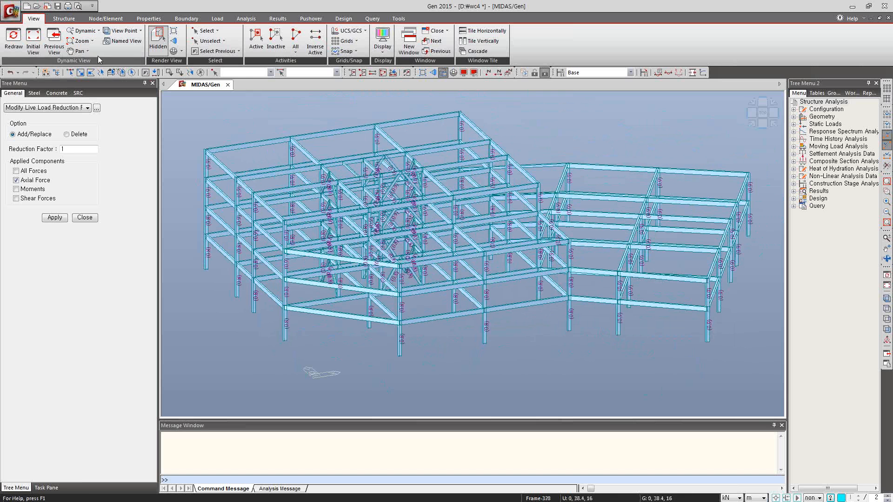
{"action": "left_click", "coordinate": [344, 18]}
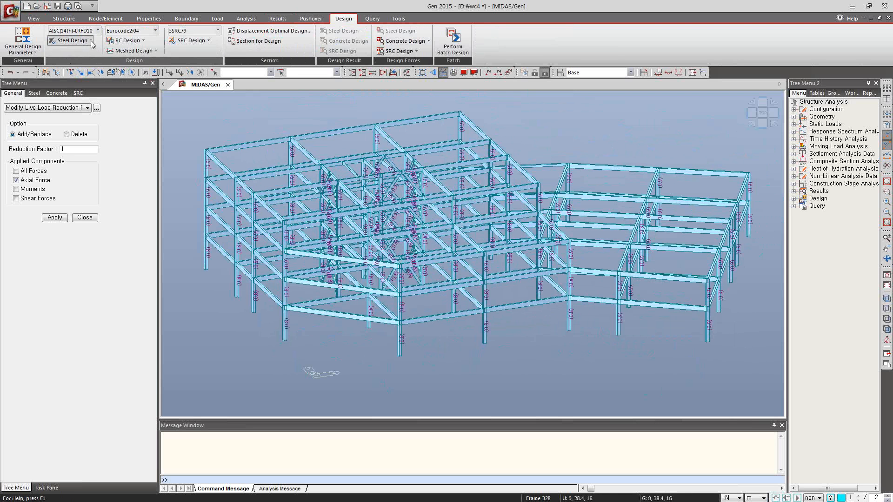
{"action": "left_click", "coordinate": [72, 41]}
{"action": "left_click", "coordinate": [96, 62]}
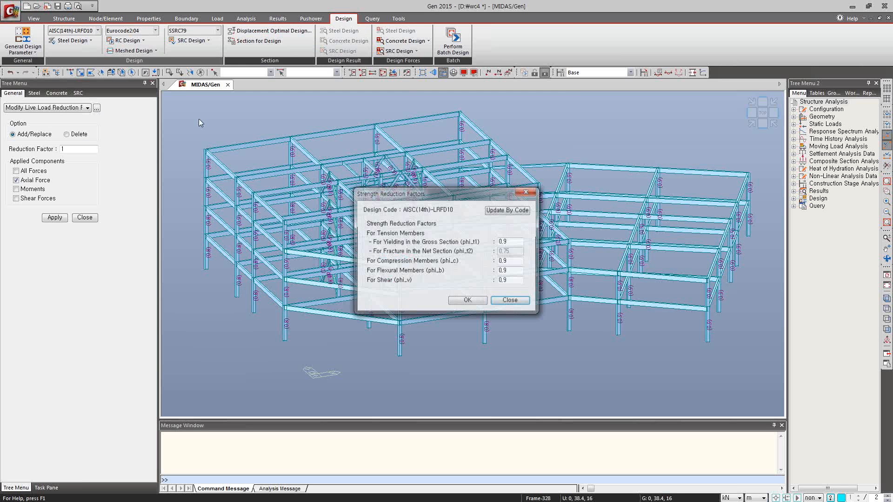
{"action": "left_click_drag", "start_coordinate": [438, 191], "coordinate": [370, 140]}
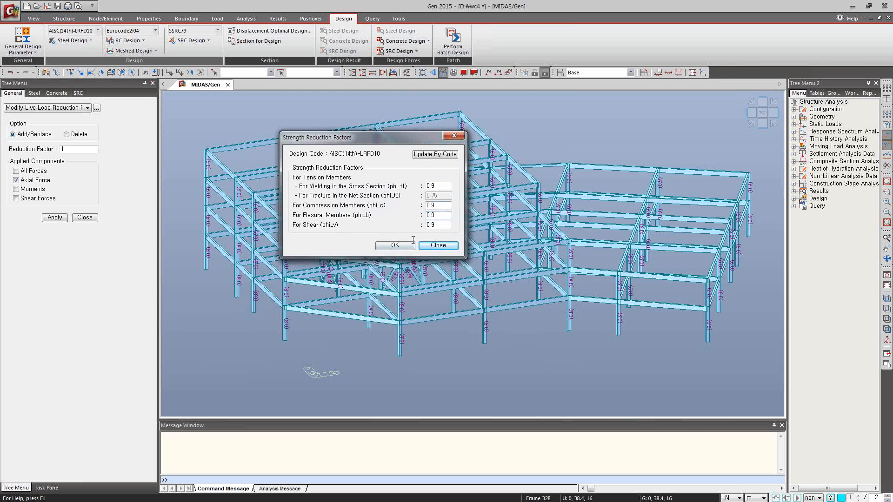
{"action": "left_click", "coordinate": [395, 246]}
{"action": "left_click", "coordinate": [84, 217]}
Step: Run the steel code check on the model and expand the result list to show the detailed member columns
{"action": "left_click", "coordinate": [88, 41]}
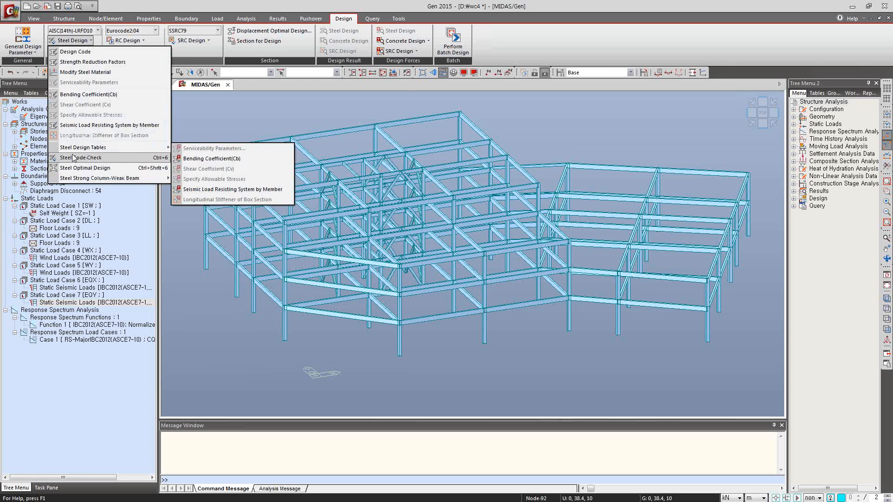
{"action": "mouse_move", "coordinate": [145, 149]}
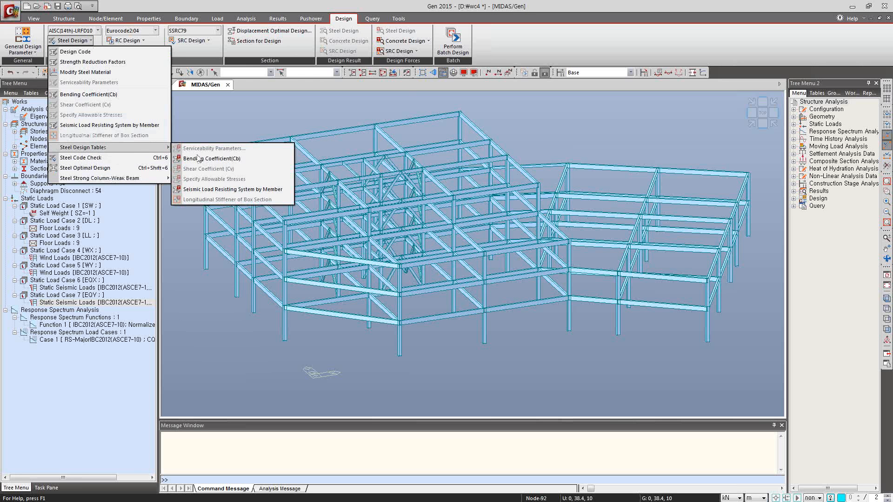
{"action": "left_click", "coordinate": [97, 159]}
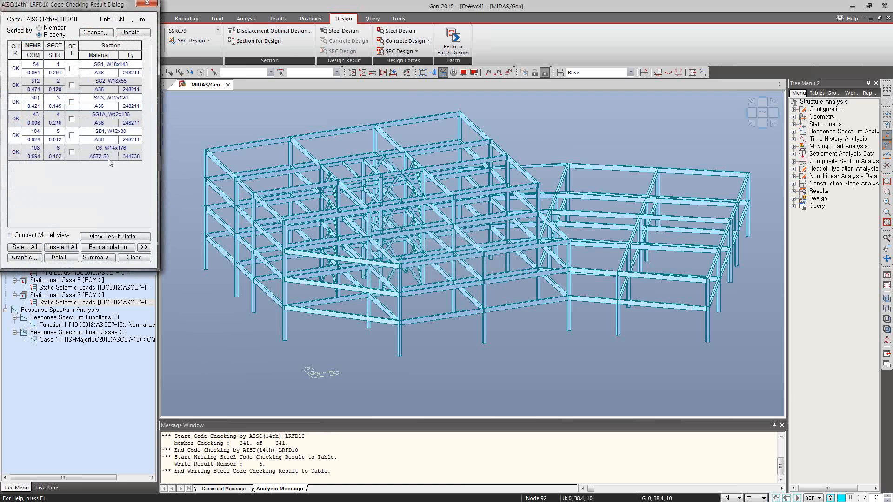
{"action": "left_click_drag", "start_coordinate": [91, 8], "coordinate": [173, 8]}
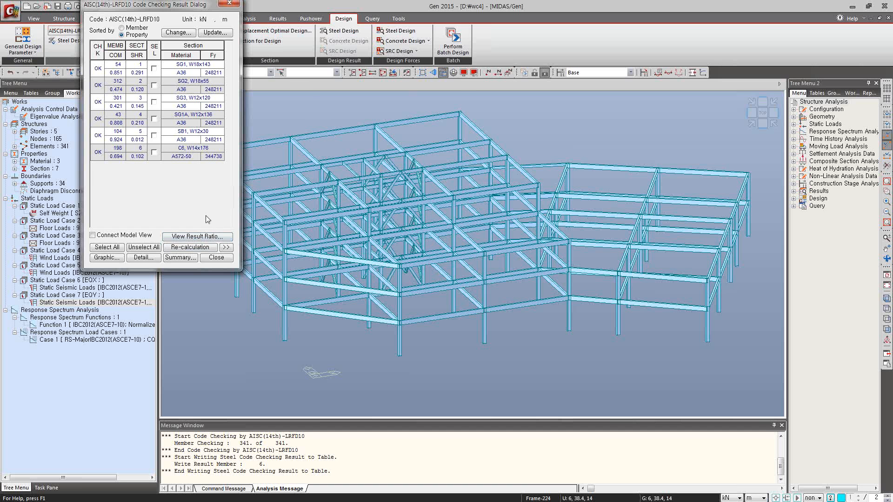
{"action": "left_click", "coordinate": [226, 247]}
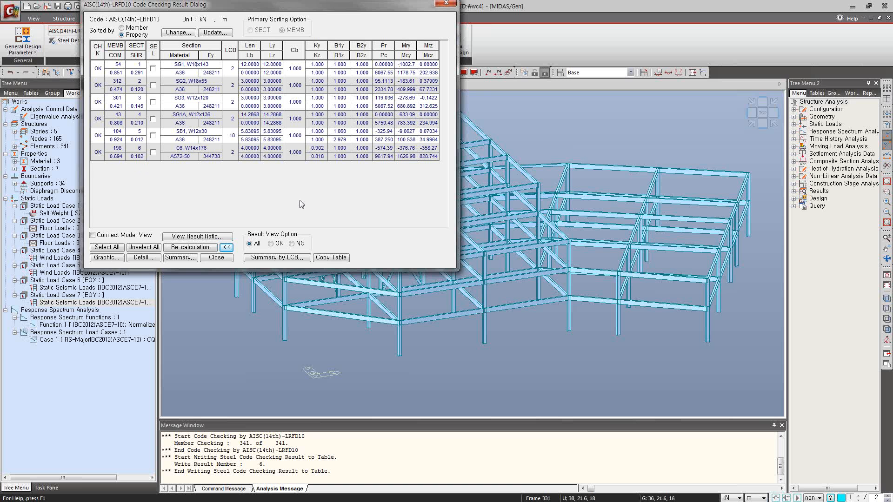
{"action": "left_click", "coordinate": [108, 258]}
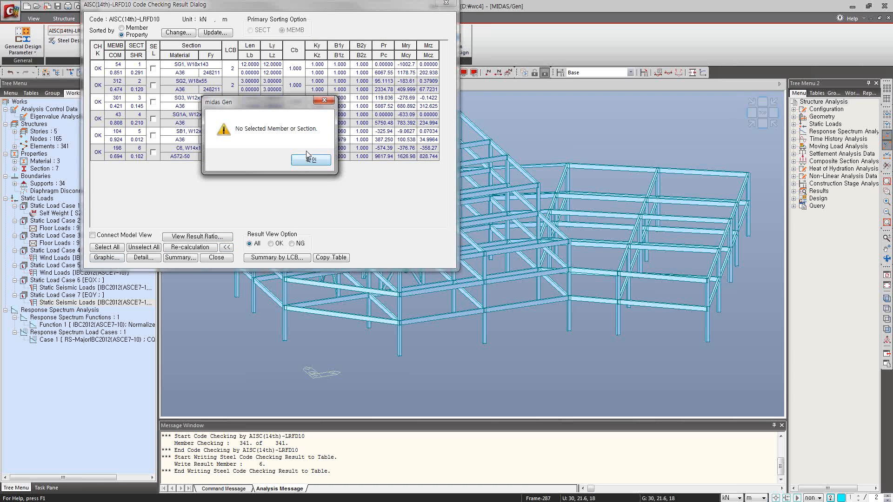
{"action": "left_click", "coordinate": [324, 100]}
{"action": "left_click", "coordinate": [116, 259]}
{"action": "left_click", "coordinate": [325, 101]}
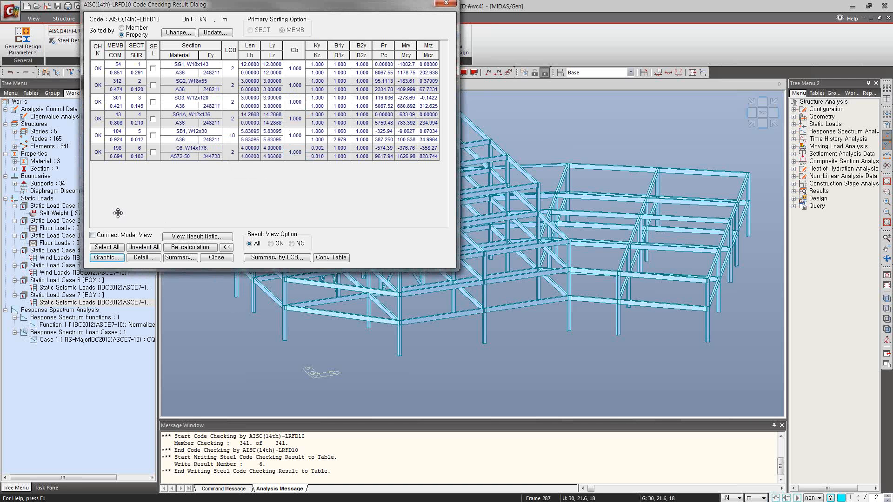
{"action": "left_click", "coordinate": [106, 247]}
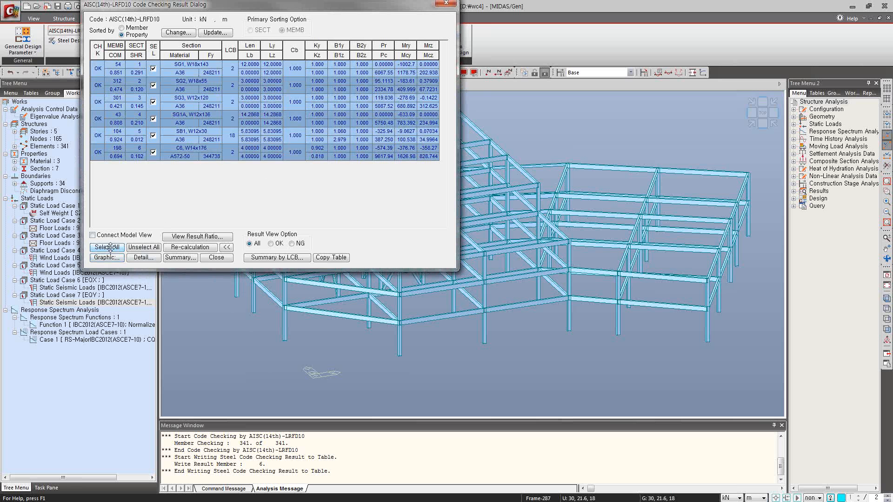
{"action": "left_click", "coordinate": [143, 247]}
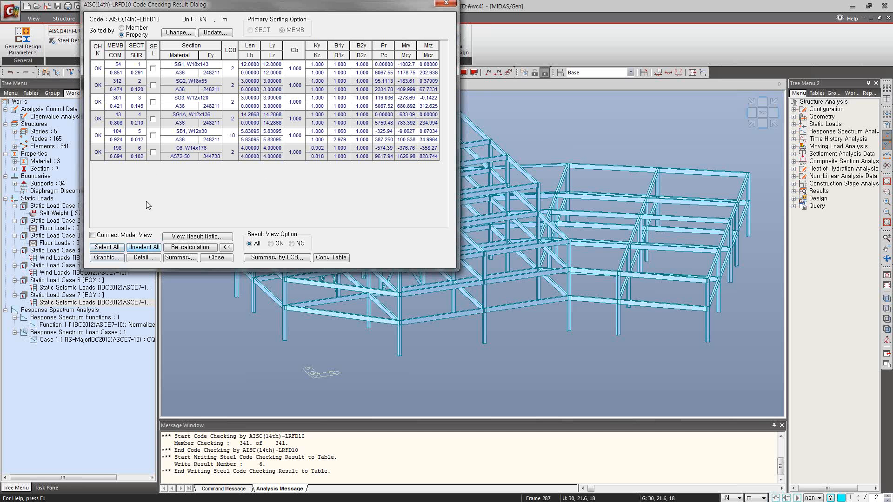
Step: Select section SG2, W18x55 in the code check results, review its graphic report enlarged, and put the report out of the way
{"action": "left_click", "coordinate": [152, 86]}
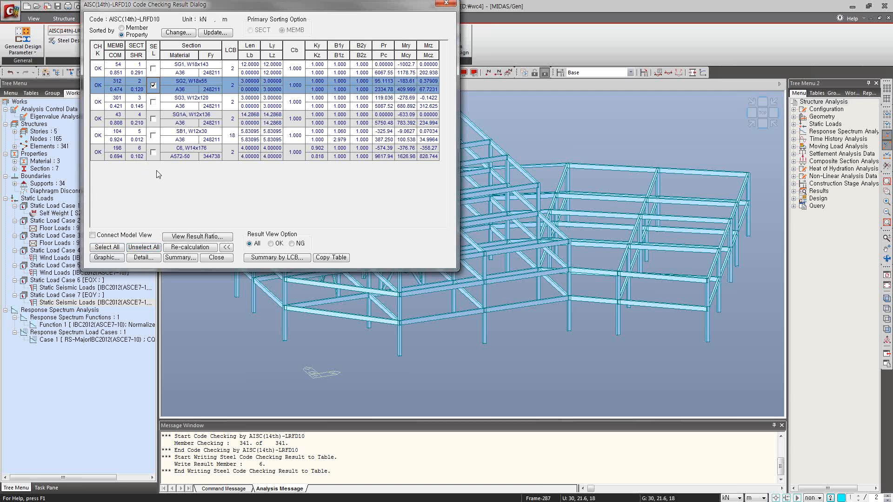
{"action": "left_click", "coordinate": [111, 260]}
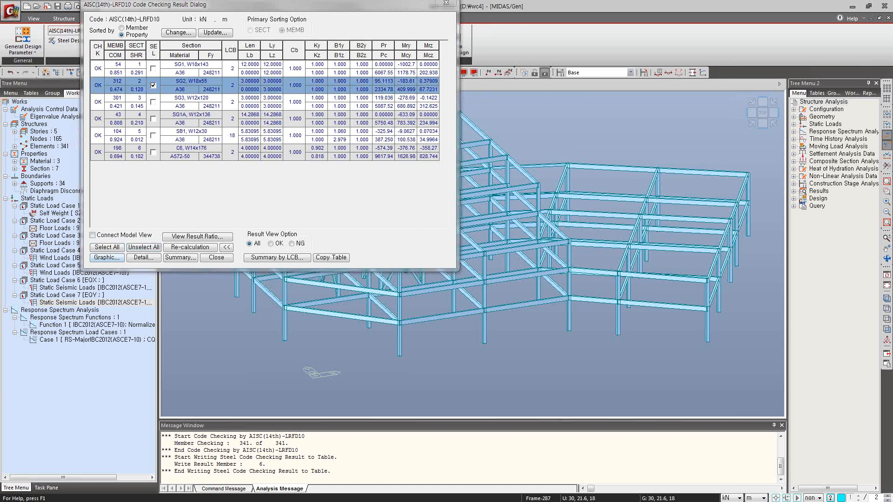
{"action": "left_click_drag", "start_coordinate": [476, 57], "coordinate": [520, 47]}
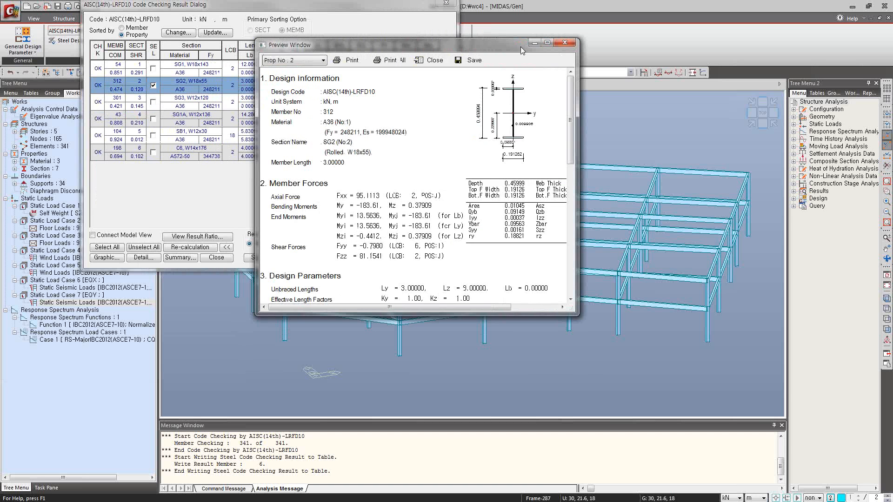
{"action": "left_click", "coordinate": [551, 43]}
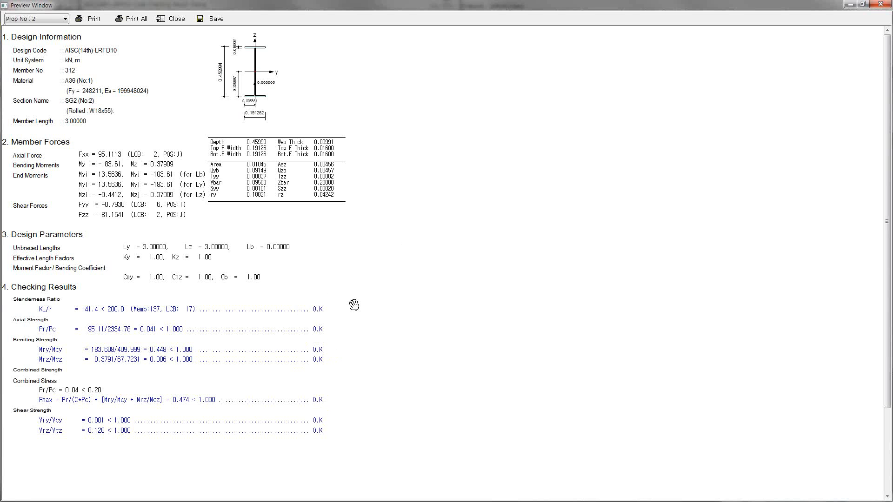
{"action": "double_click", "coordinate": [757, 7]}
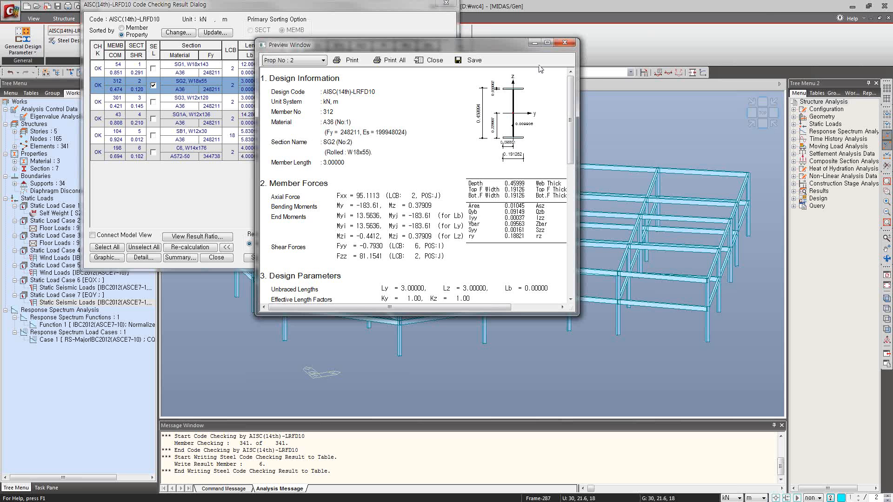
{"action": "left_click", "coordinate": [534, 43]}
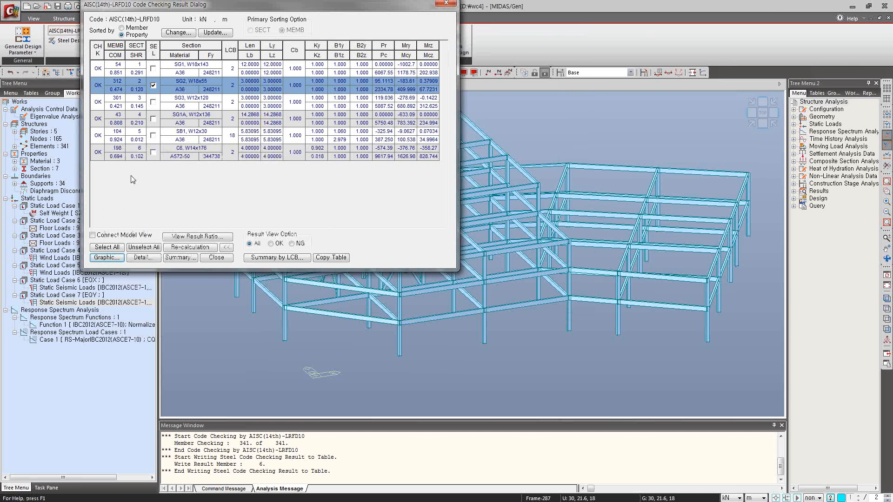
Step: Open the detailed code check report for SG2 enlarged and examine its header, supported design codes and load combination definitions
{"action": "left_click", "coordinate": [143, 258]}
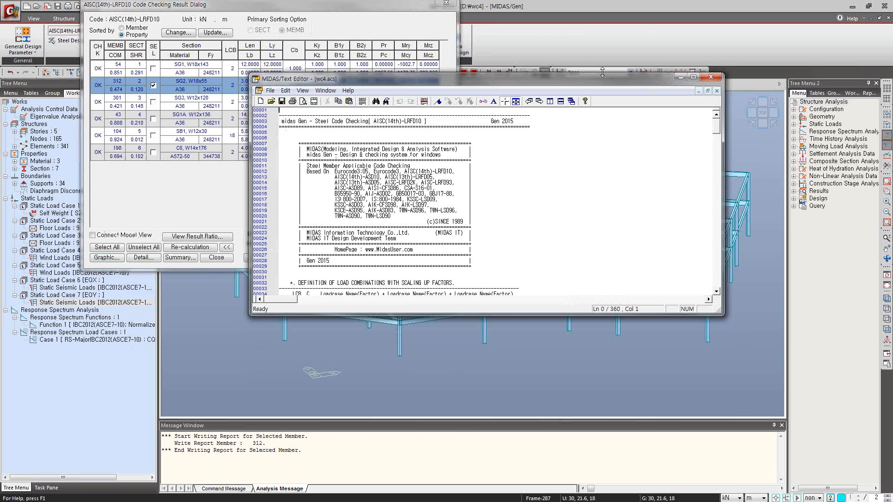
{"action": "left_click", "coordinate": [693, 77]}
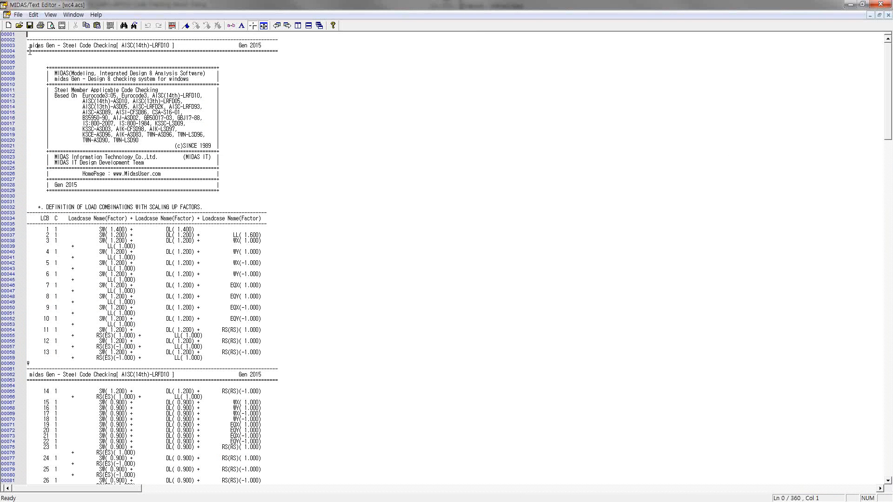
{"action": "left_click_drag", "start_coordinate": [31, 45], "coordinate": [281, 45]}
{"action": "left_click", "coordinate": [212, 45]}
{"action": "left_click", "coordinate": [282, 57]}
{"action": "left_click", "coordinate": [278, 46]}
{"action": "left_click_drag", "start_coordinate": [39, 79], "coordinate": [237, 200]}
{"action": "left_click", "coordinate": [292, 212]}
{"action": "left_click", "coordinate": [8, 241]}
{"action": "left_click", "coordinate": [9, 252]}
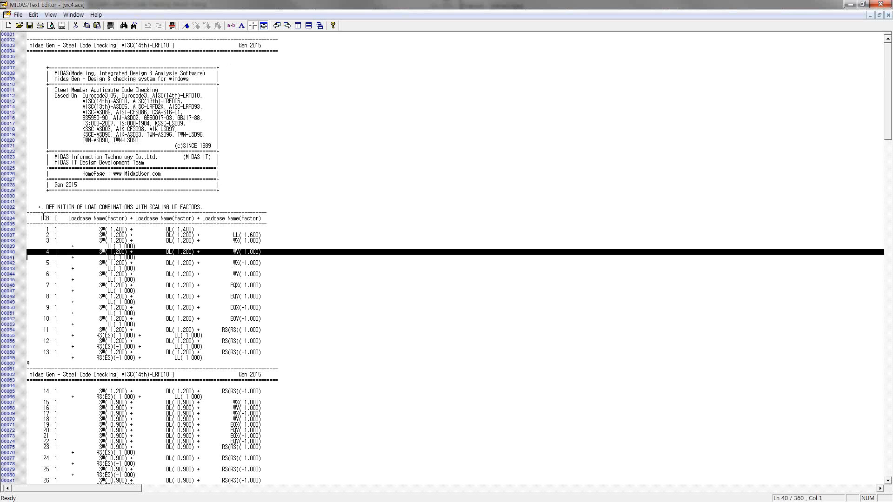
{"action": "left_click_drag", "start_coordinate": [43, 207], "coordinate": [87, 207]}
{"action": "triple_click", "coordinate": [106, 207]}
{"action": "left_click", "coordinate": [326, 258]}
{"action": "scroll", "coordinate": [323, 229], "scroll_direction": "down", "scroll_amount": 2}
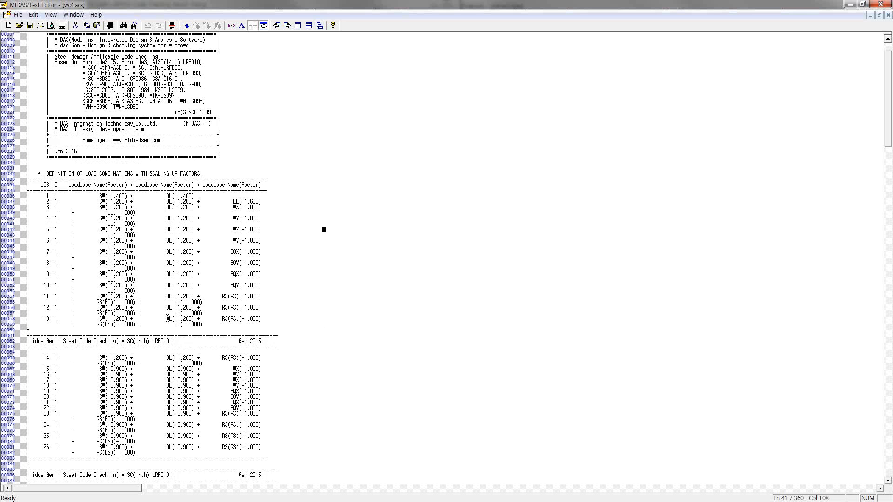
Step: Examine the remaining load combinations and SG2's section, design and material data in the detailed report, and put the report out of the way
{"action": "triple_click", "coordinate": [84, 342]}
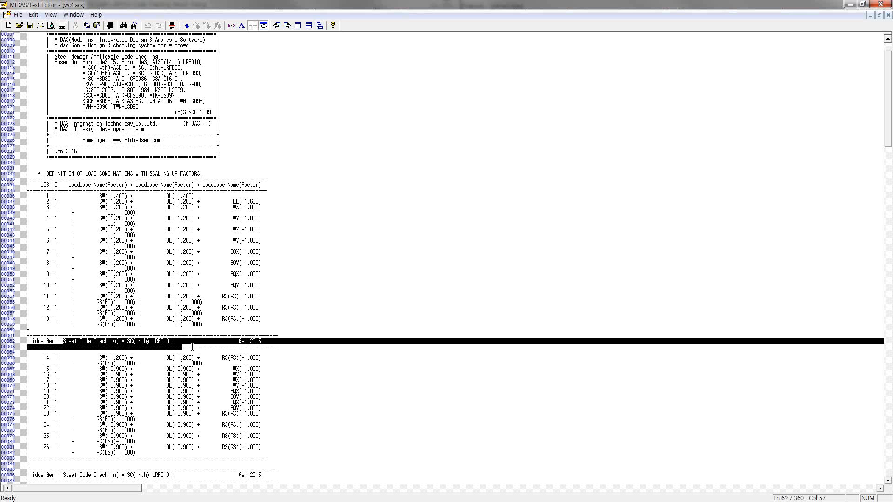
{"action": "left_click", "coordinate": [320, 368]}
{"action": "scroll", "coordinate": [302, 373], "scroll_direction": "down", "scroll_amount": 2}
{"action": "scroll", "coordinate": [302, 373], "scroll_direction": "down", "scroll_amount": 6}
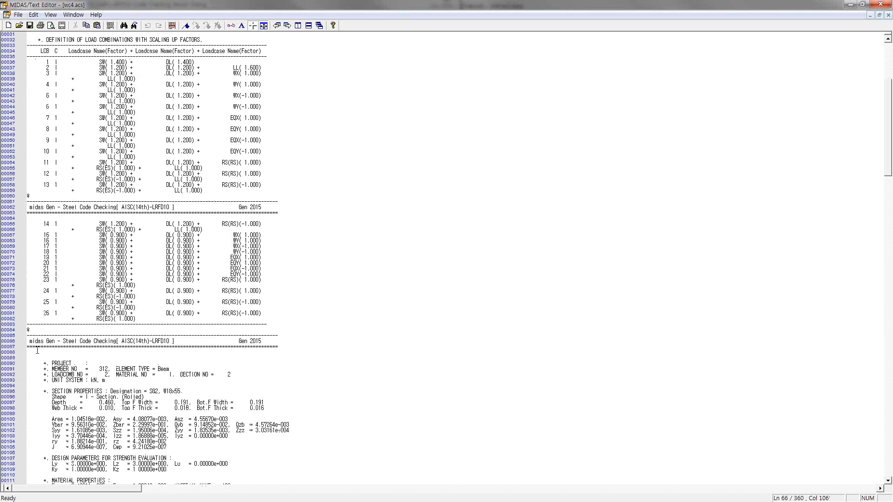
{"action": "triple_click", "coordinate": [68, 342]}
{"action": "scroll", "coordinate": [298, 391], "scroll_direction": "down", "scroll_amount": 12}
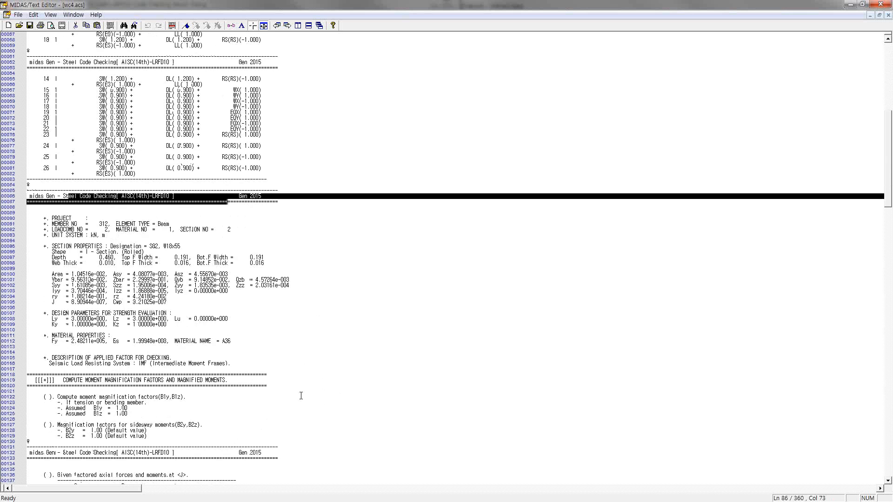
{"action": "left_click", "coordinate": [423, 216]}
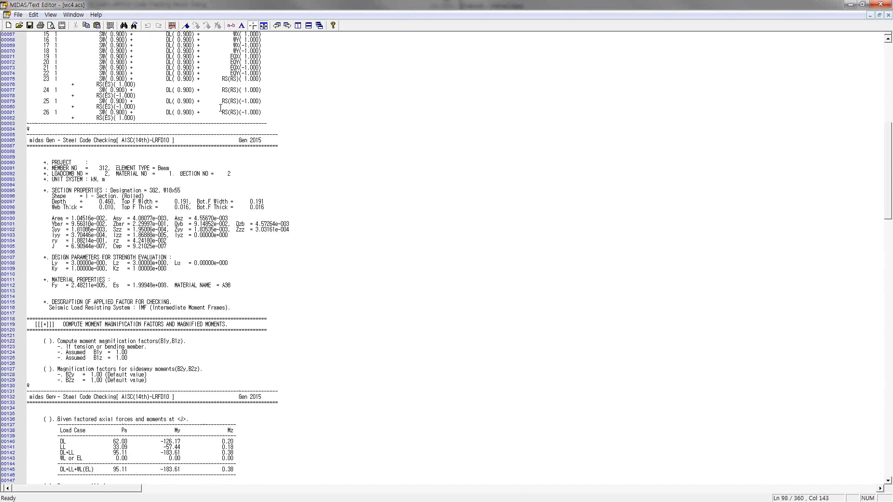
{"action": "double_click", "coordinate": [460, 4]}
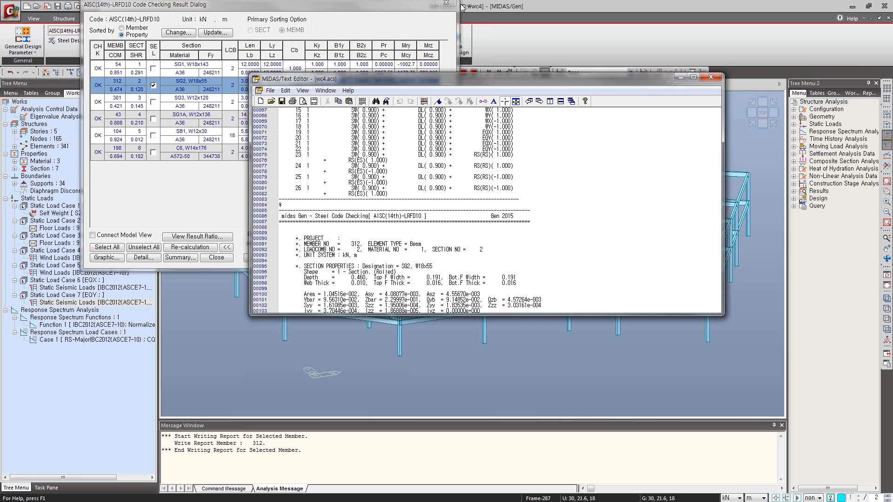
{"action": "left_click_drag", "start_coordinate": [541, 80], "coordinate": [470, 79]}
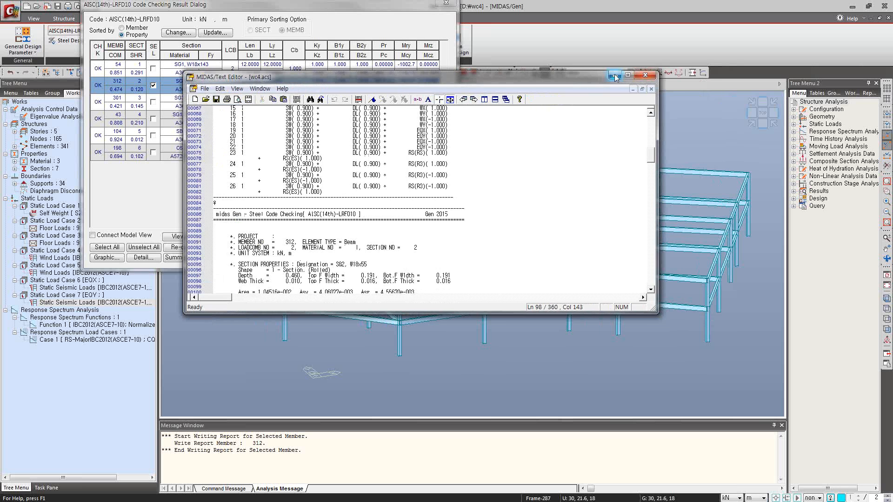
{"action": "left_click", "coordinate": [642, 77]}
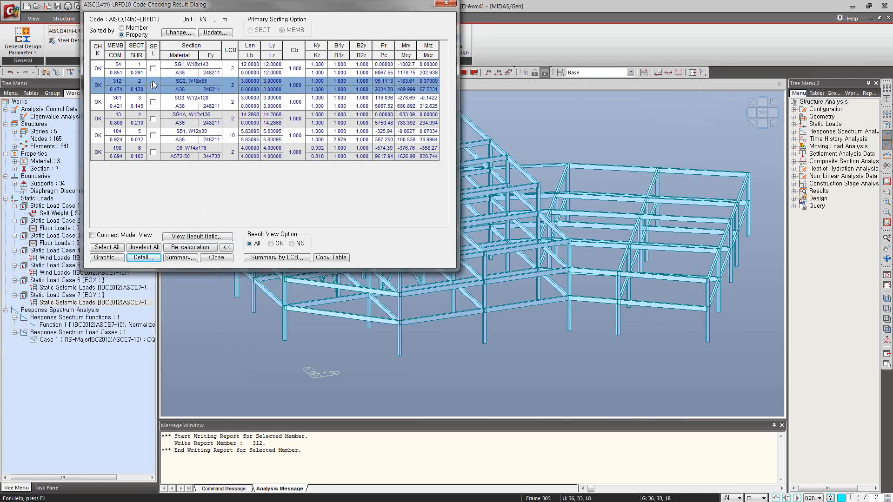
Step: Search AISC I-sections with a combined ratio from 0.8 to 1 for property 2 and change SG2 to W10x49
{"action": "left_click", "coordinate": [179, 32]}
{"action": "left_click_drag", "start_coordinate": [285, 39], "coordinate": [549, 25]}
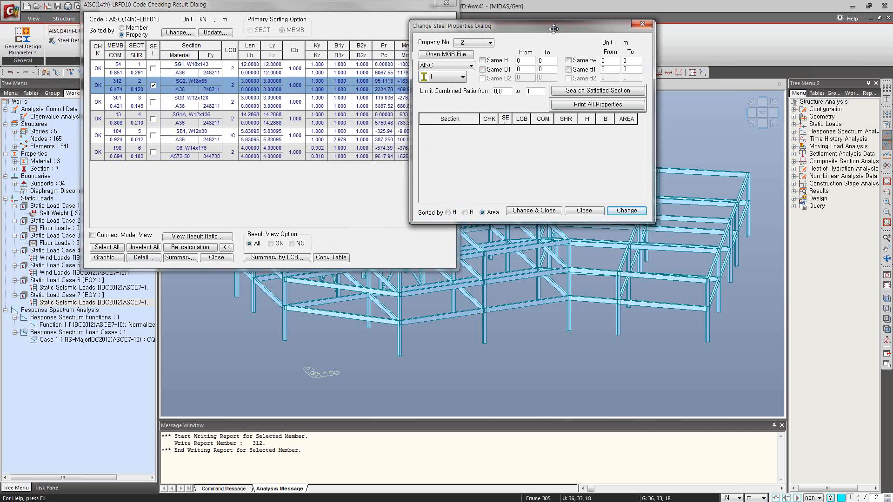
{"action": "left_click", "coordinate": [607, 91]}
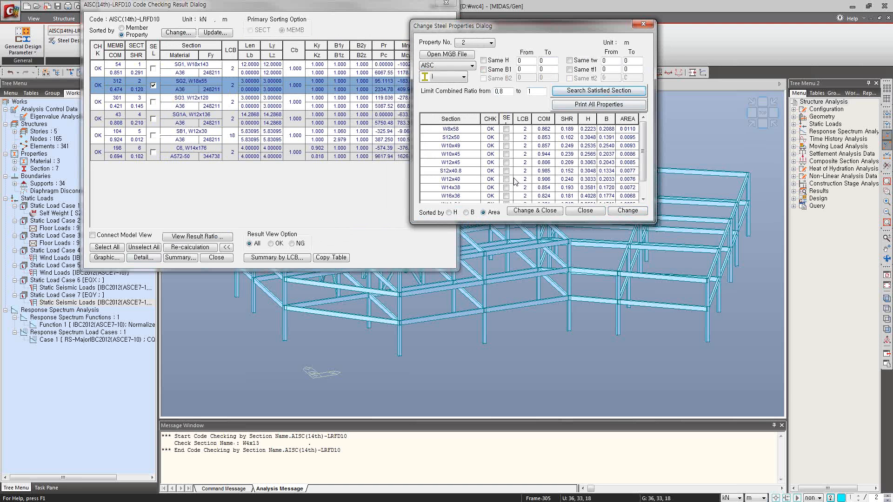
{"action": "left_click", "coordinate": [506, 145]}
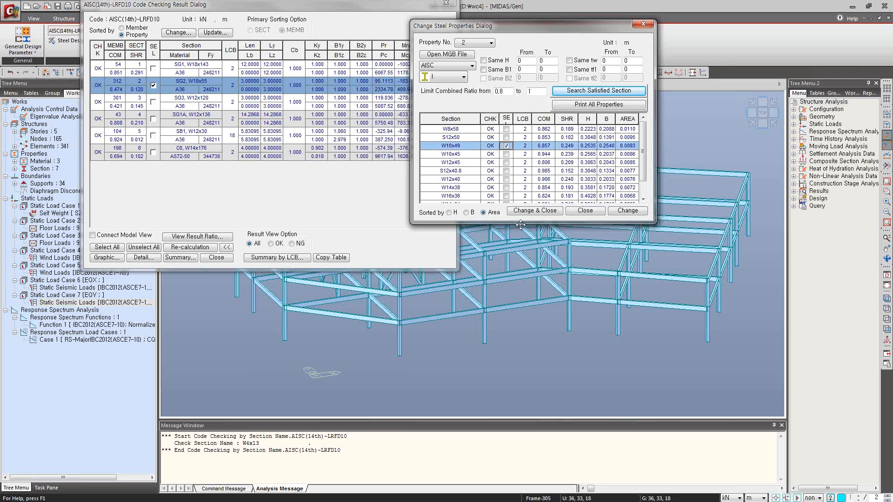
{"action": "left_click", "coordinate": [543, 212]}
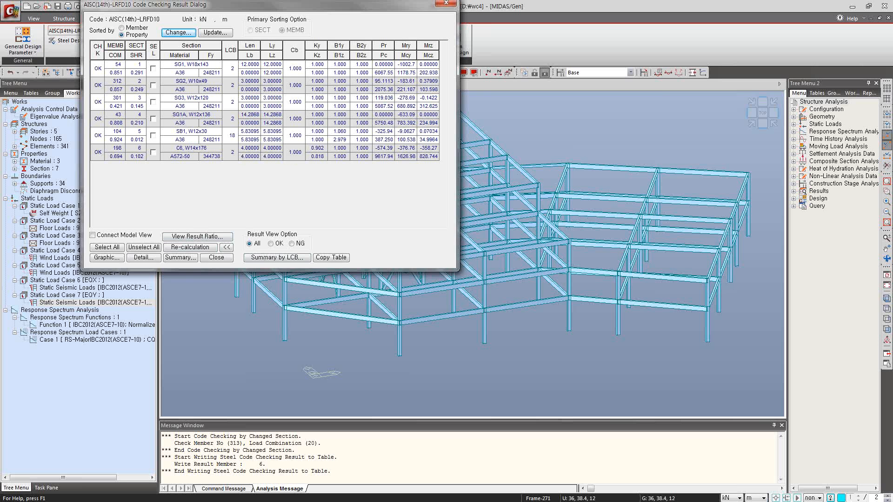
Step: Bring back the earlier SG2 detailed report, return to its beginning, put it away, and close the earlier SG2 graphic report
{"action": "key", "text": "alt+Tab"}
{"action": "scroll", "coordinate": [609, 286], "scroll_direction": "up", "scroll_amount": 20}
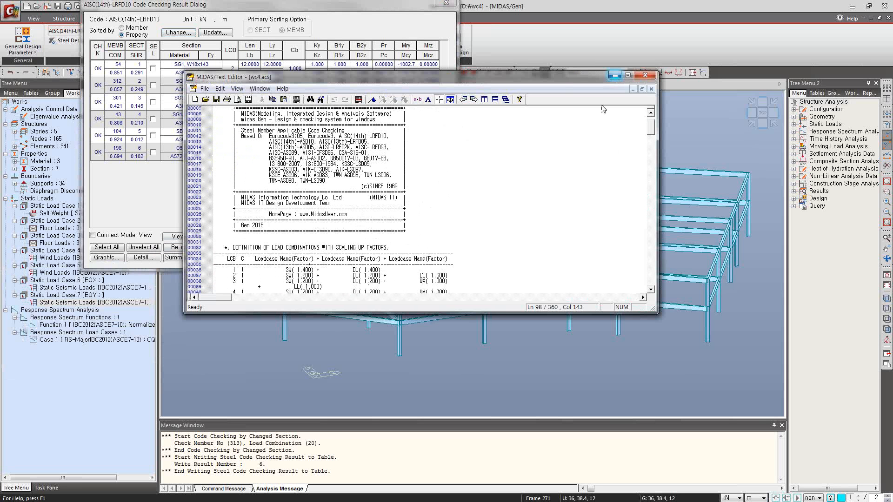
{"action": "scroll", "coordinate": [587, 133], "scroll_direction": "up", "scroll_amount": 2}
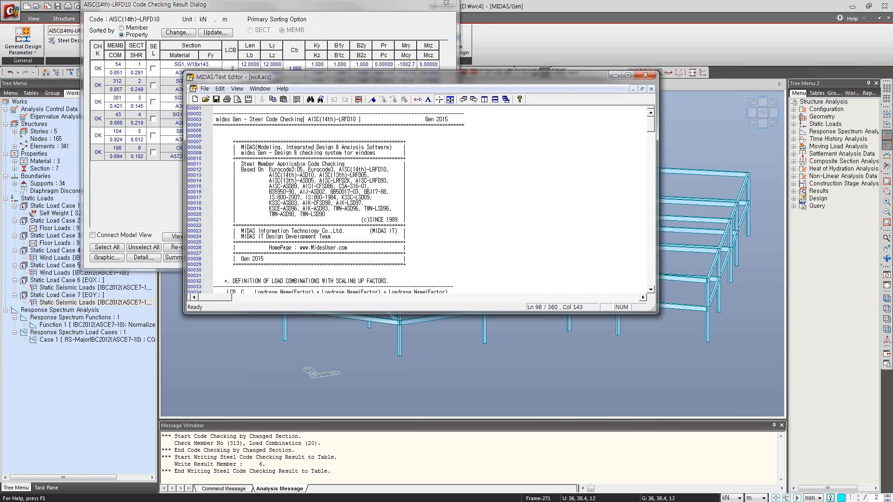
{"action": "left_click", "coordinate": [615, 76]}
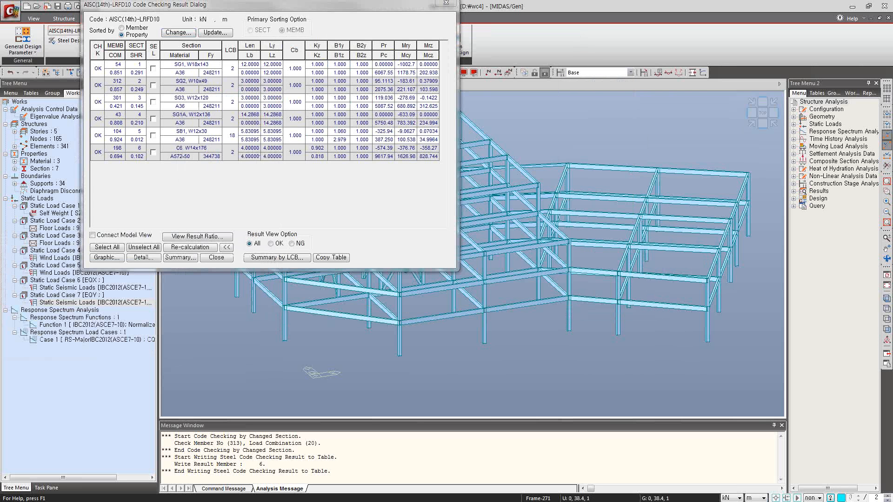
{"action": "left_click", "coordinate": [106, 257]}
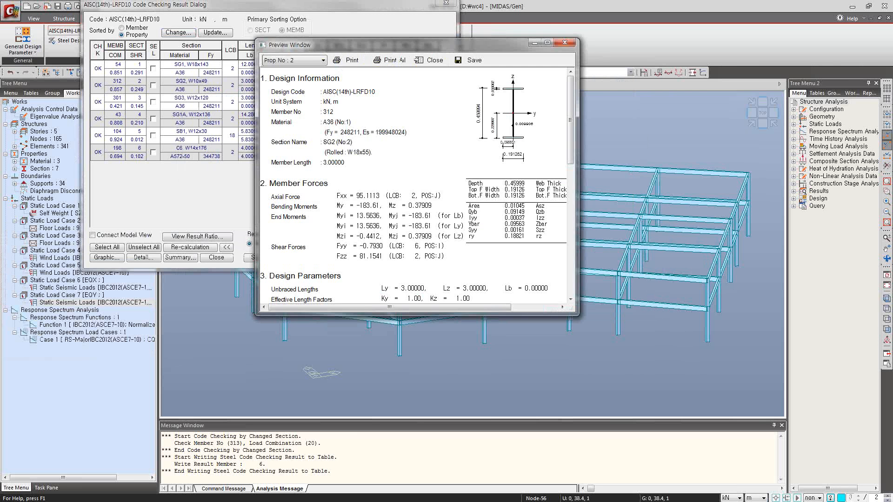
{"action": "left_click", "coordinate": [575, 42]}
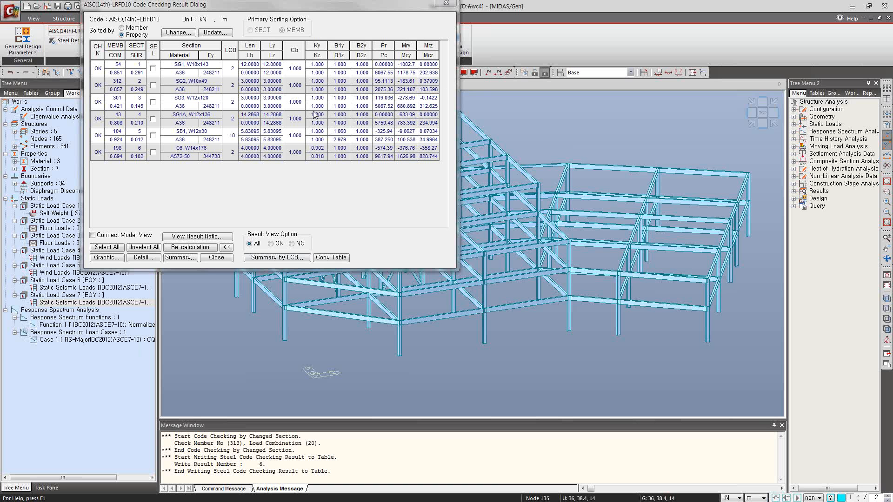
Step: Select all sections in the code check results, review the graphic report starting with property 1, and close it
{"action": "left_click", "coordinate": [108, 258]}
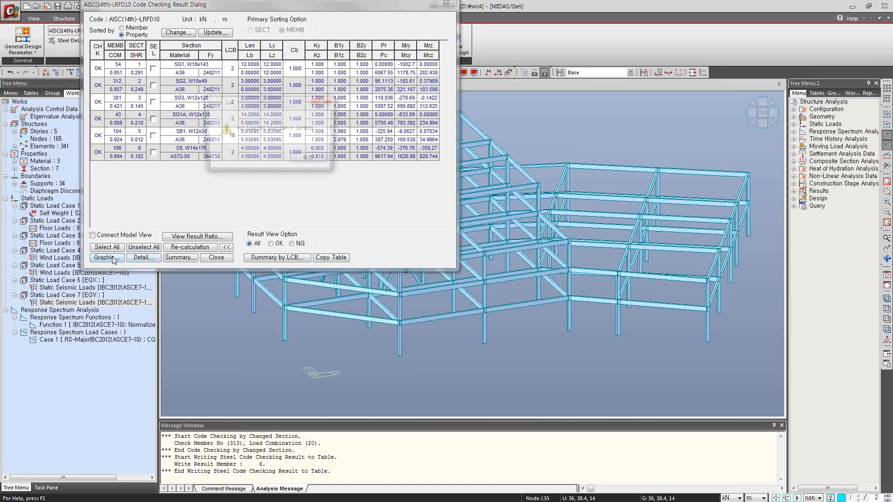
{"action": "left_click", "coordinate": [311, 161]}
{"action": "left_click", "coordinate": [112, 249]}
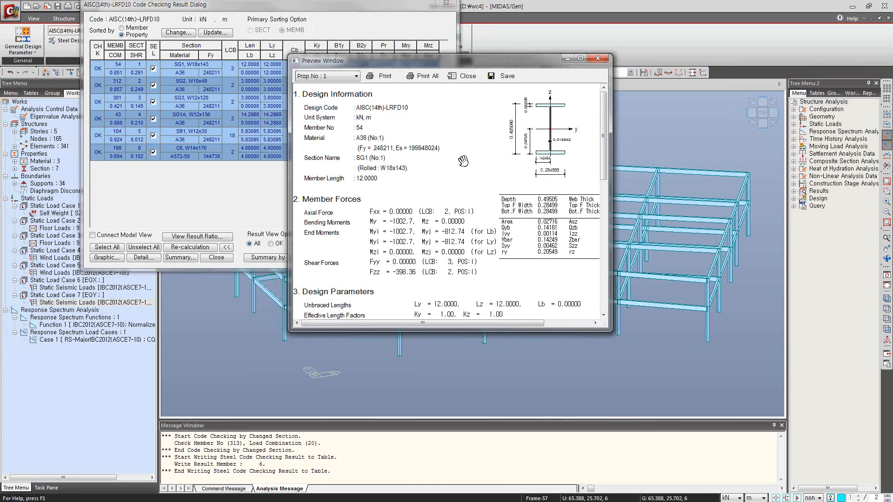
{"action": "scroll", "coordinate": [462, 164], "scroll_direction": "down", "scroll_amount": 5}
{"action": "scroll", "coordinate": [458, 171], "scroll_direction": "up", "scroll_amount": 5}
{"action": "left_click", "coordinate": [598, 59]}
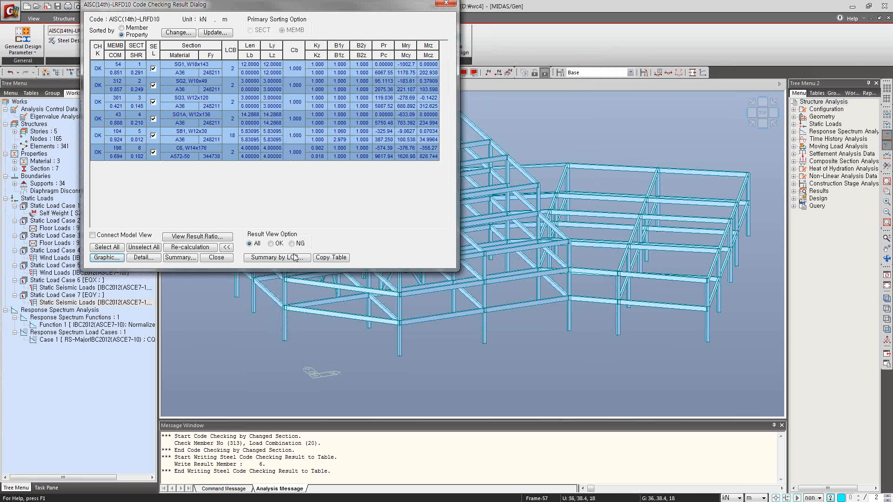
Step: Close the code check results, start Steel Optimal Design, and select all the listed sections for optimization
{"action": "left_click", "coordinate": [216, 257]}
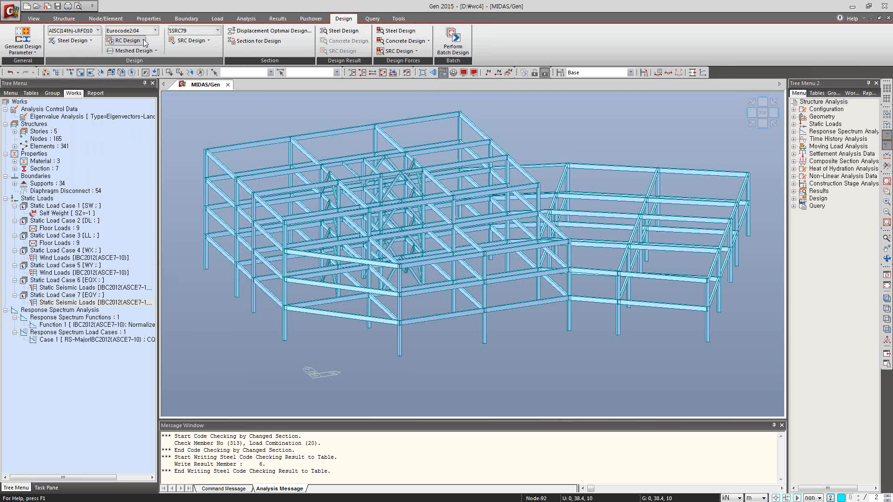
{"action": "left_click", "coordinate": [91, 40]}
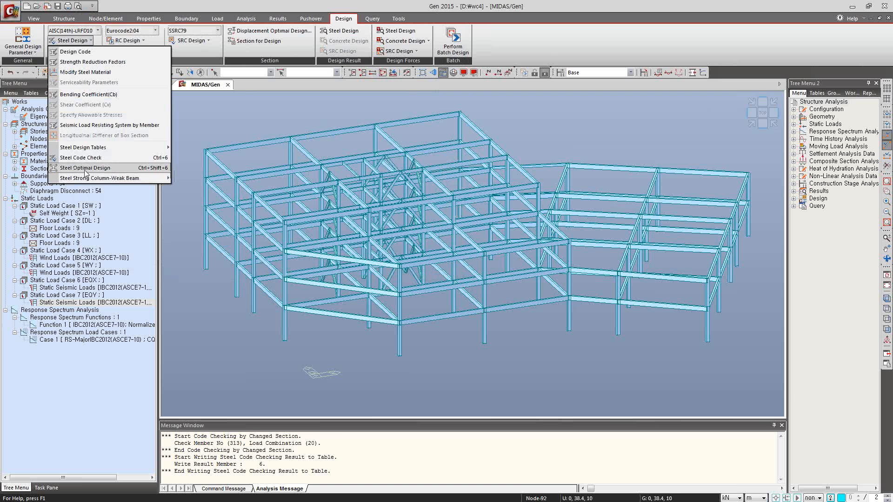
{"action": "left_click", "coordinate": [104, 169]}
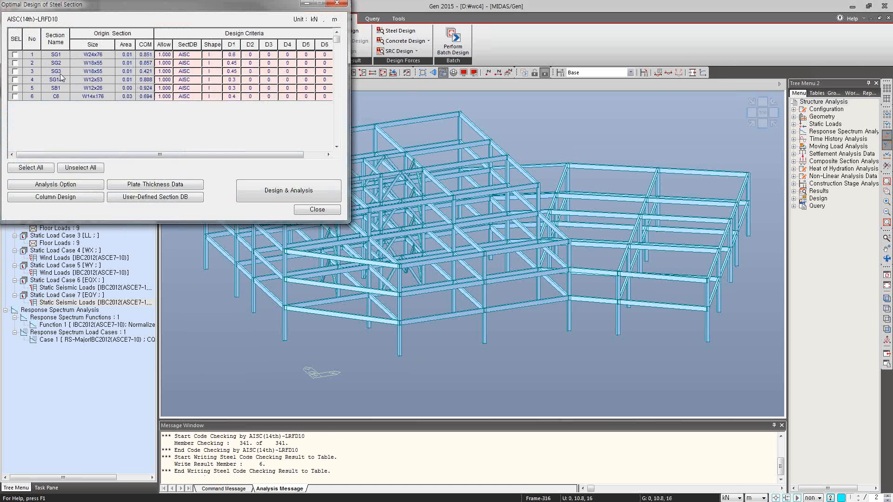
{"action": "left_click", "coordinate": [34, 172]}
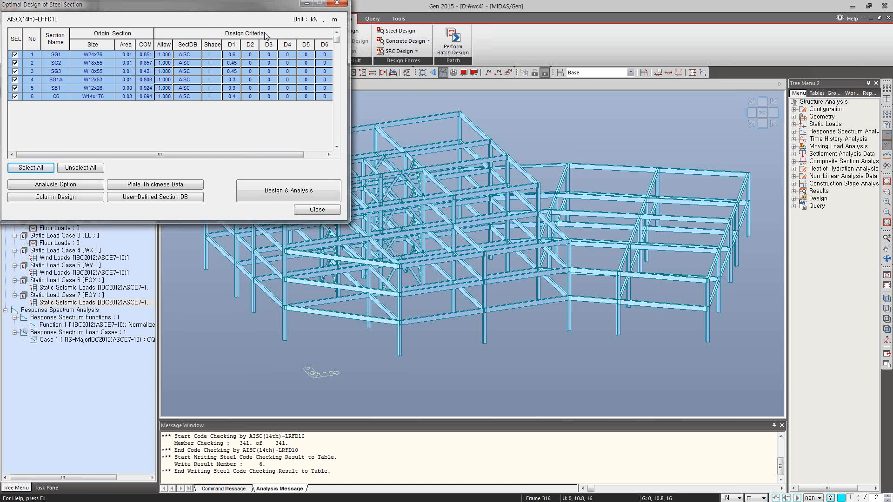
{"action": "mouse_move", "coordinate": [266, 157]}
{"action": "left_mouse_down"}
{"action": "mouse_move", "coordinate": [314, 157]}
{"action": "mouse_move", "coordinate": [269, 159]}
{"action": "left_mouse_up"}
Step: Set the number of analysis repetitions to 3 and accept column design with Axial Force and Moments and External Const splices
{"action": "left_click", "coordinate": [66, 187]}
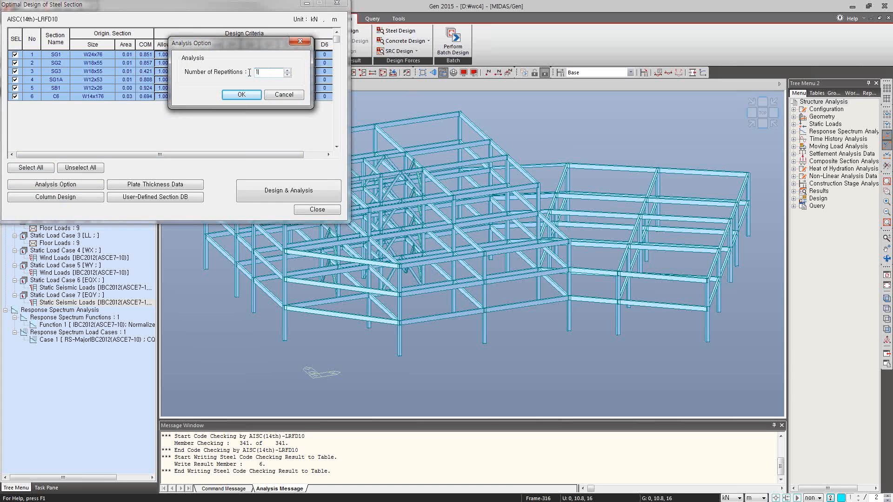
{"action": "type", "text": "3"}
{"action": "left_click", "coordinate": [240, 95]}
{"action": "left_click", "coordinate": [55, 197]}
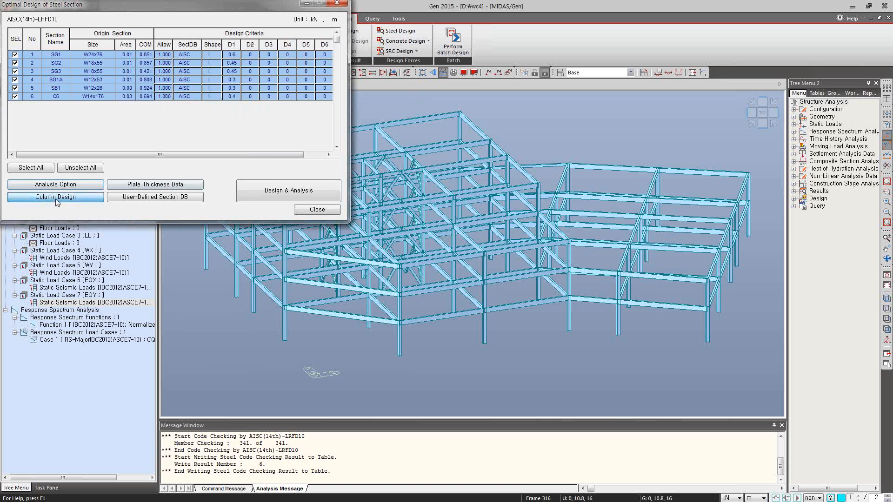
{"action": "left_click_drag", "start_coordinate": [197, 37], "coordinate": [253, 28]}
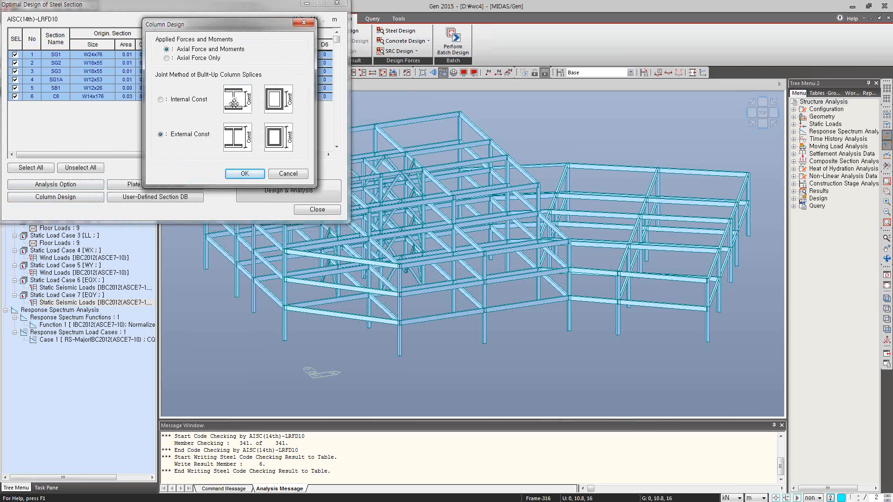
{"action": "left_click", "coordinate": [245, 175]}
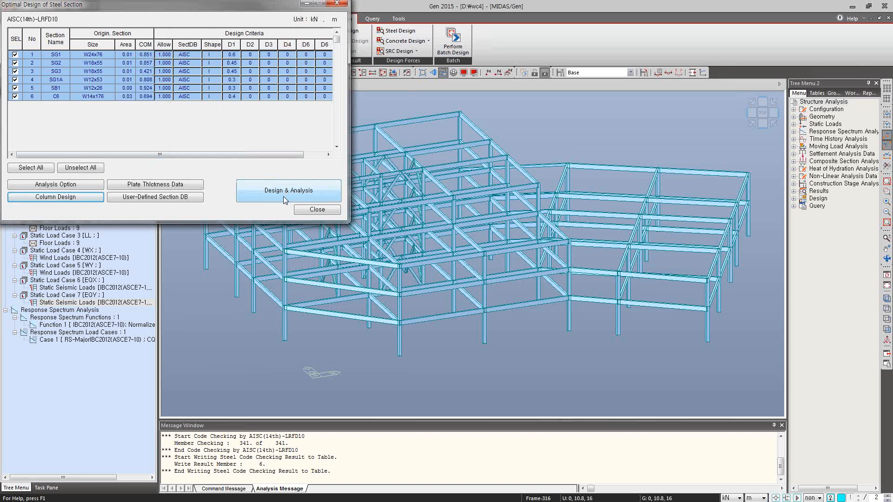
Step: Recheck the analysis repetitions setting and run the optimal design and analysis for all selected sections
{"action": "left_click", "coordinate": [80, 184]}
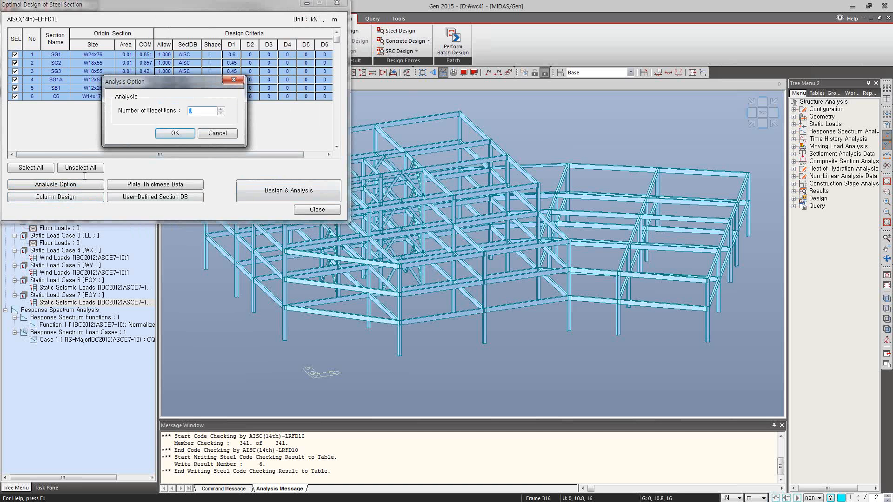
{"action": "left_click", "coordinate": [175, 133]}
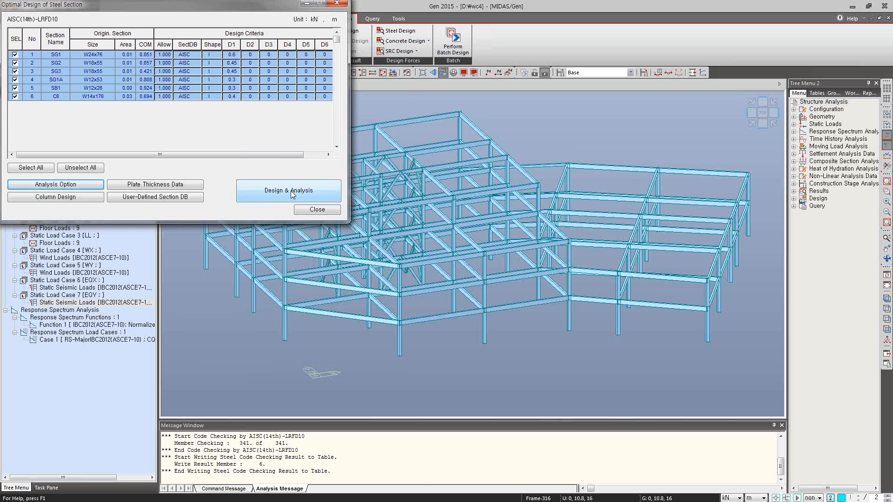
{"action": "left_click", "coordinate": [290, 193]}
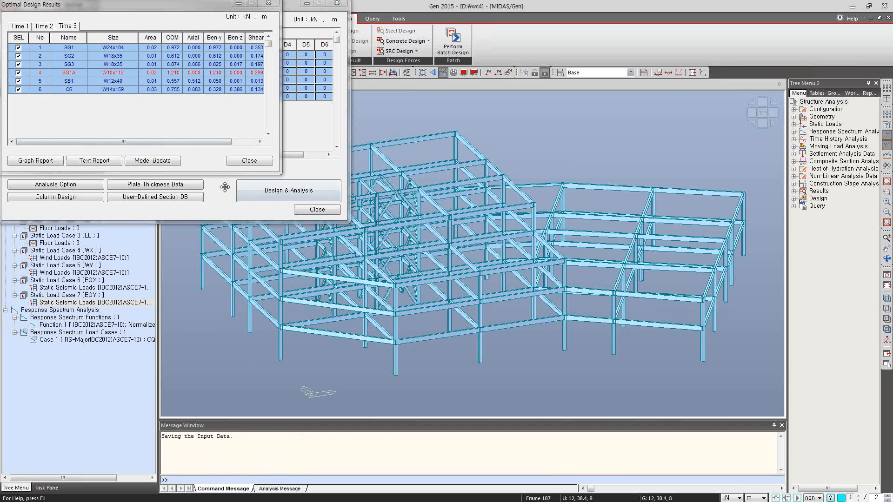
Step: Compare the optimal section sizes and ratios of the Time 1, Time 2 and Time 3 results beside the original sections
{"action": "left_click", "coordinate": [20, 26]}
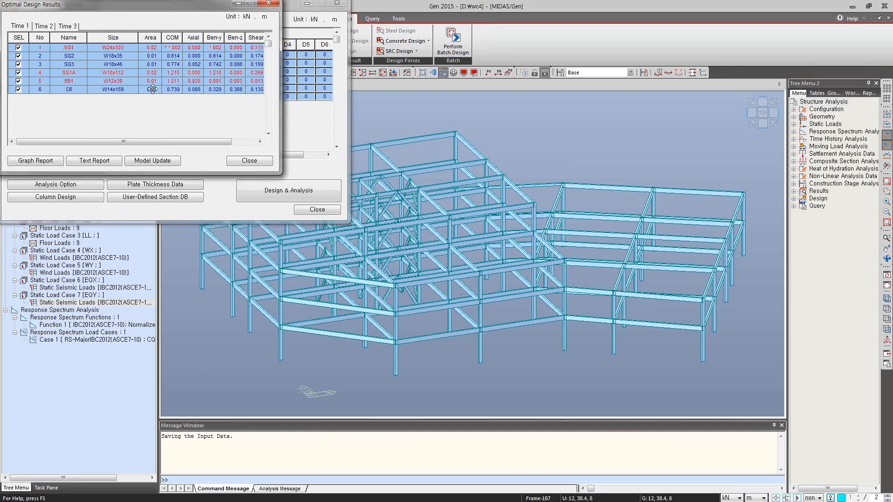
{"action": "left_click_drag", "start_coordinate": [224, 5], "coordinate": [500, 17]}
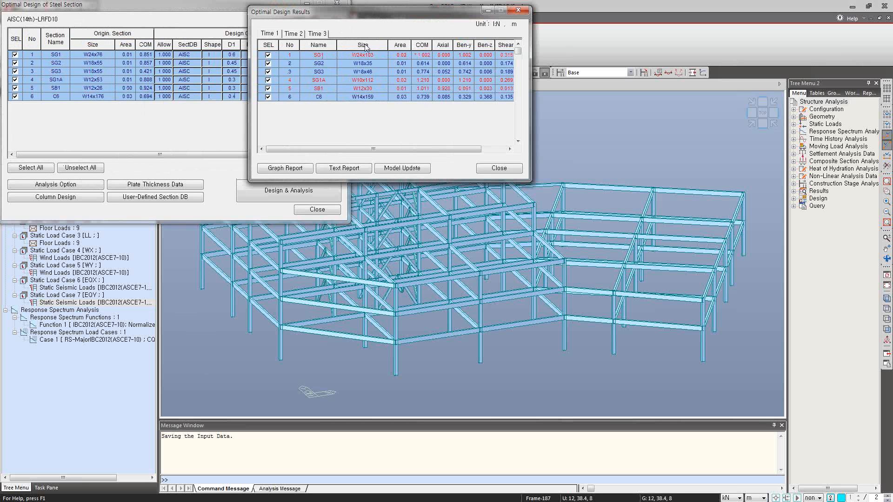
{"action": "left_click", "coordinate": [297, 35]}
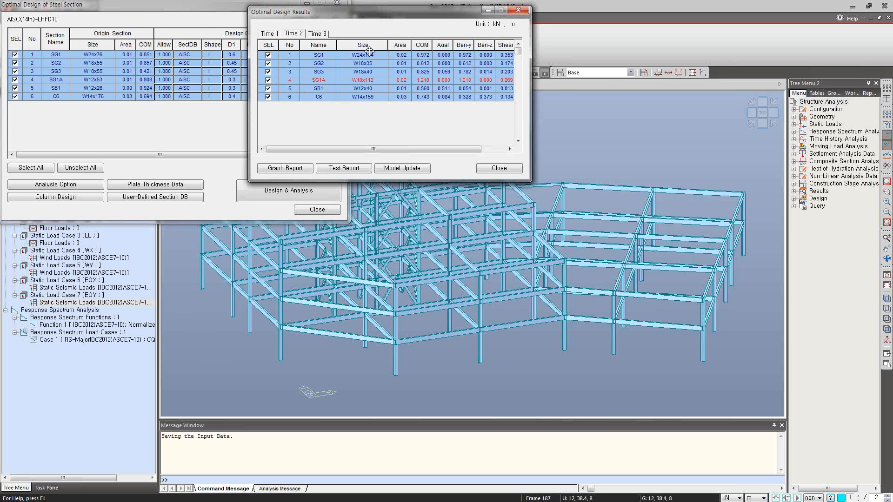
{"action": "left_click", "coordinate": [321, 34]}
Step: Generate the optimal design graph report, save the text report as wc4, and close the optimal design dialogs
{"action": "left_click", "coordinate": [294, 172]}
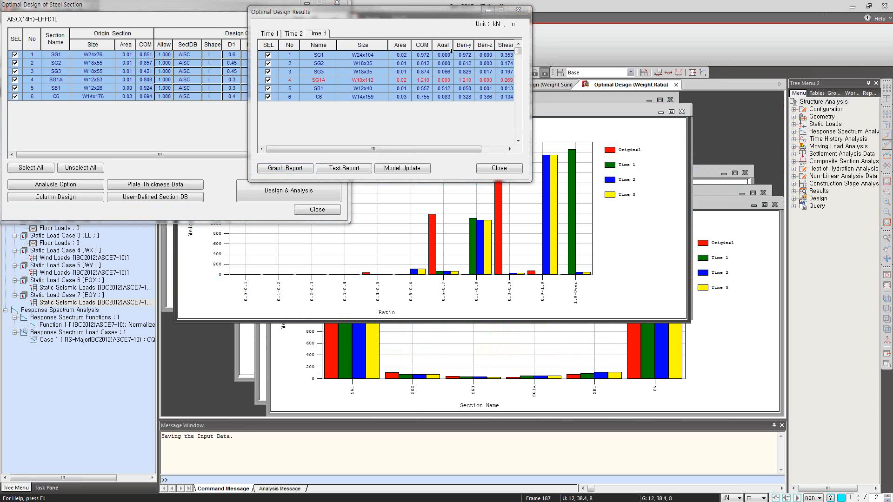
{"action": "left_click", "coordinate": [347, 170]}
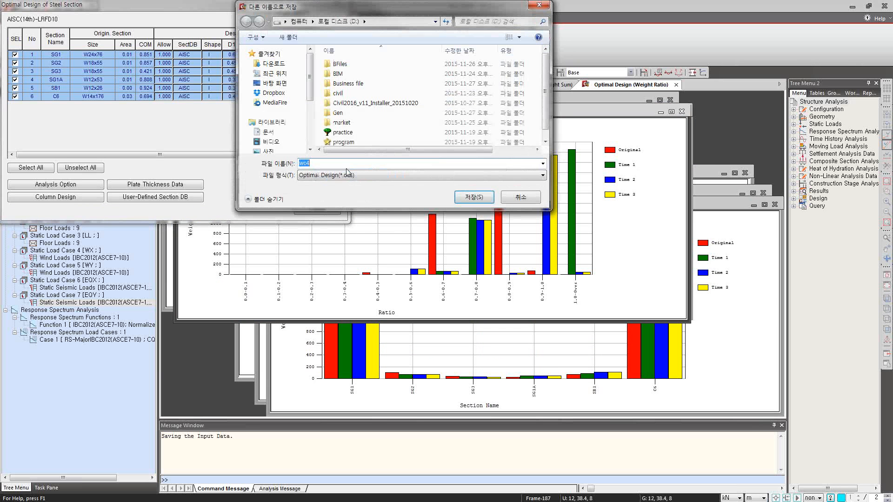
{"action": "left_click", "coordinate": [472, 197]}
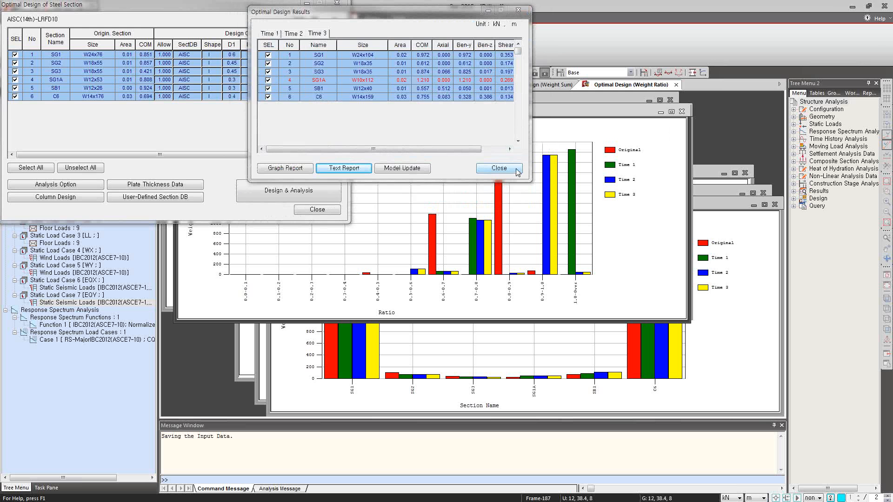
{"action": "left_click", "coordinate": [516, 168]}
{"action": "left_click", "coordinate": [316, 209]}
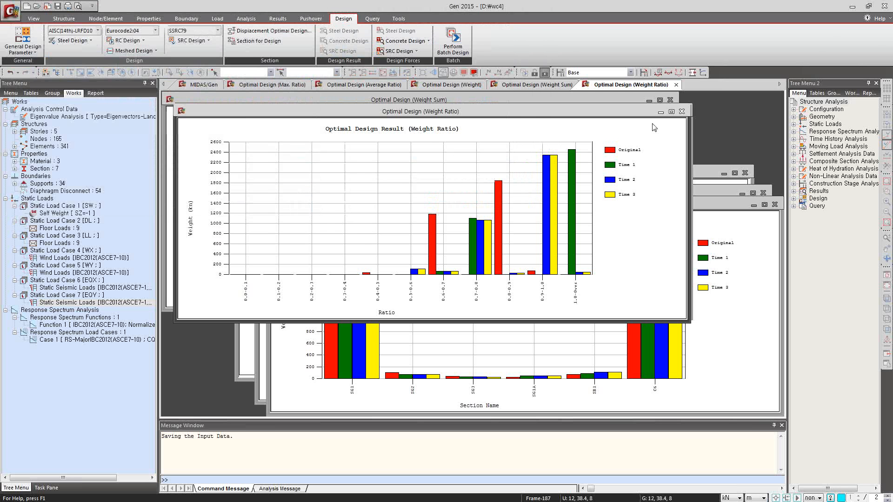
Step: Enlarge the optimal design graphs and review Weight Ratio, Weight Sum, Weight, Average Ratio and Max. Ratio
{"action": "left_click", "coordinate": [671, 112]}
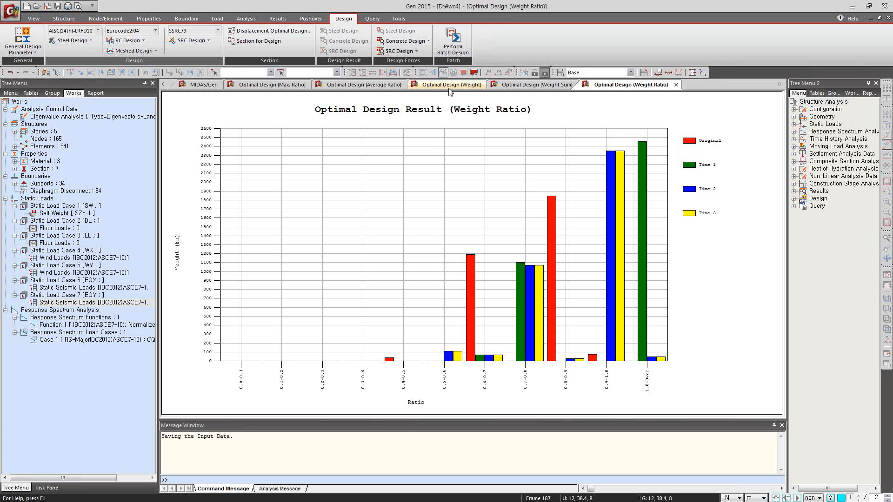
{"action": "left_click", "coordinate": [535, 86]}
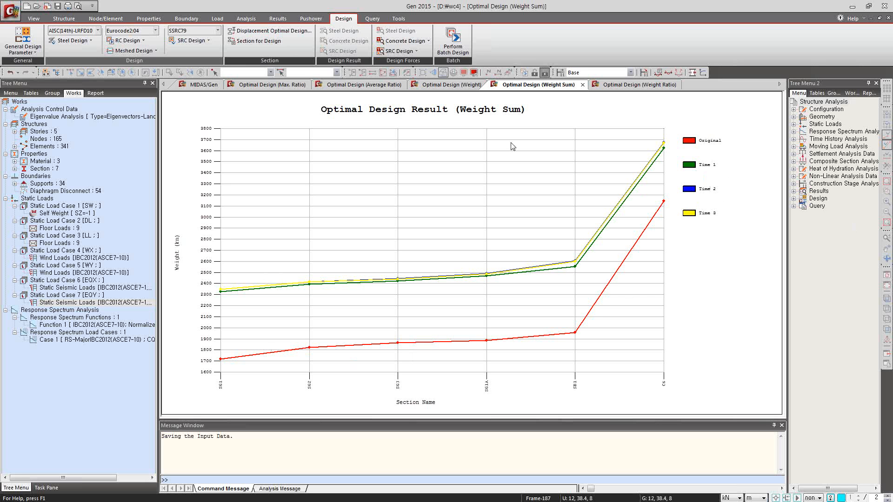
{"action": "left_click", "coordinate": [465, 84]}
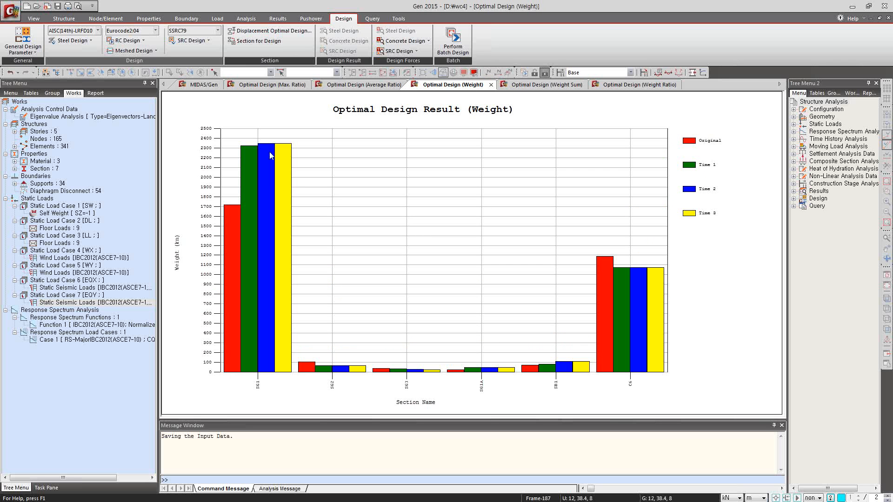
{"action": "mouse_move", "coordinate": [246, 153]}
{"action": "left_click", "coordinate": [367, 85]}
{"action": "left_click", "coordinate": [287, 85]}
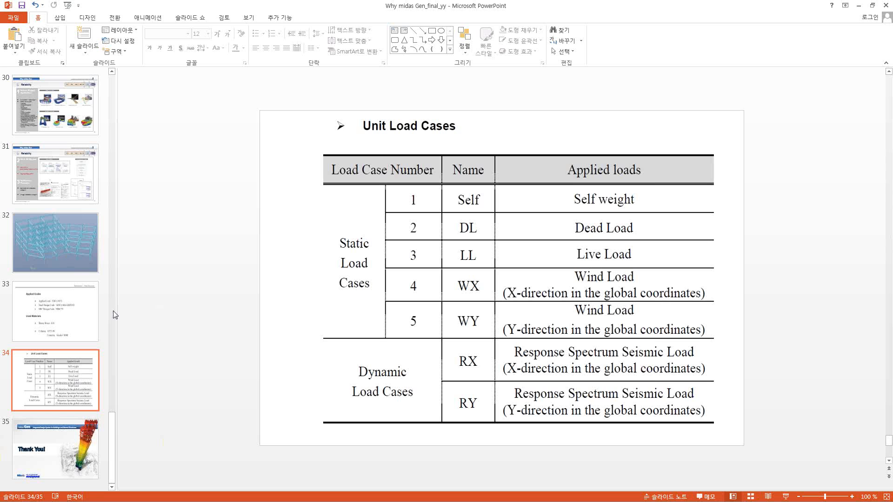
Step: In the PowerPoint presentation, revisit the Unit Load Cases and Applied Codes slides and end on the Thank You slide
{"action": "left_click", "coordinate": [83, 364]}
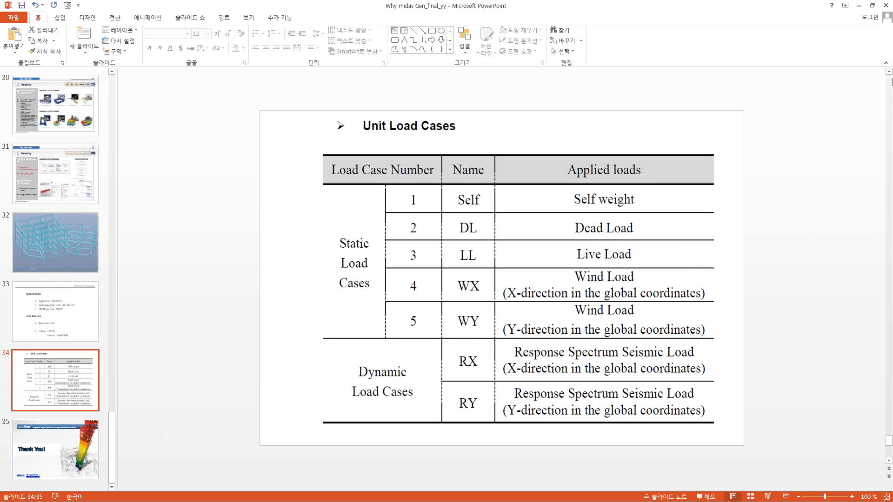
{"action": "key", "text": "Up"}
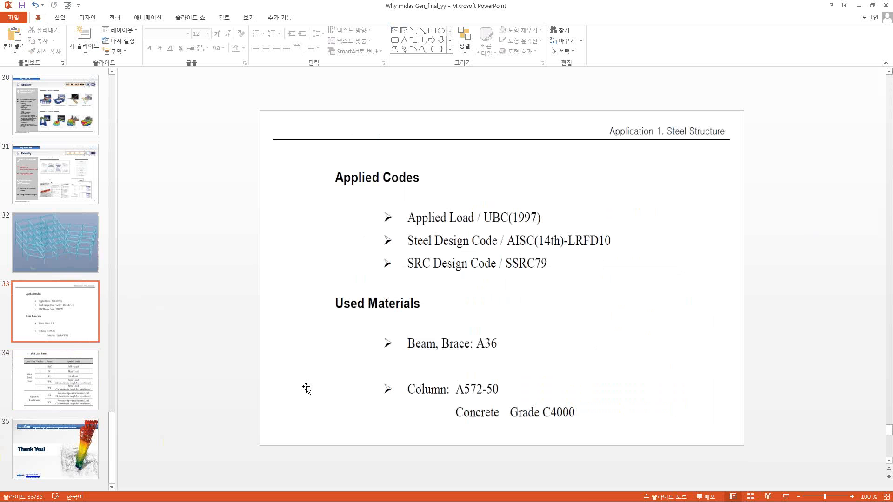
{"action": "left_click", "coordinate": [53, 448]}
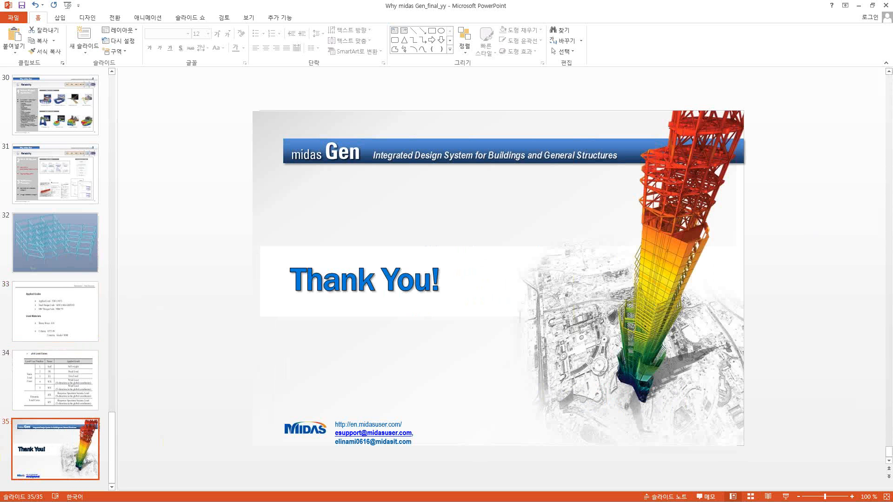